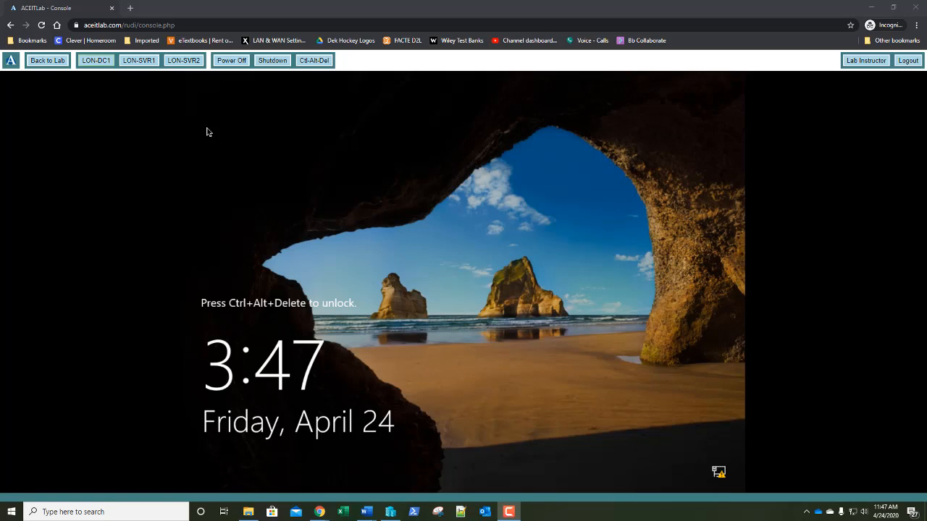
# Sign in to LON-DC1 as Administrator with the account password and wait for the profile to load
pyautogui.click(319, 63)
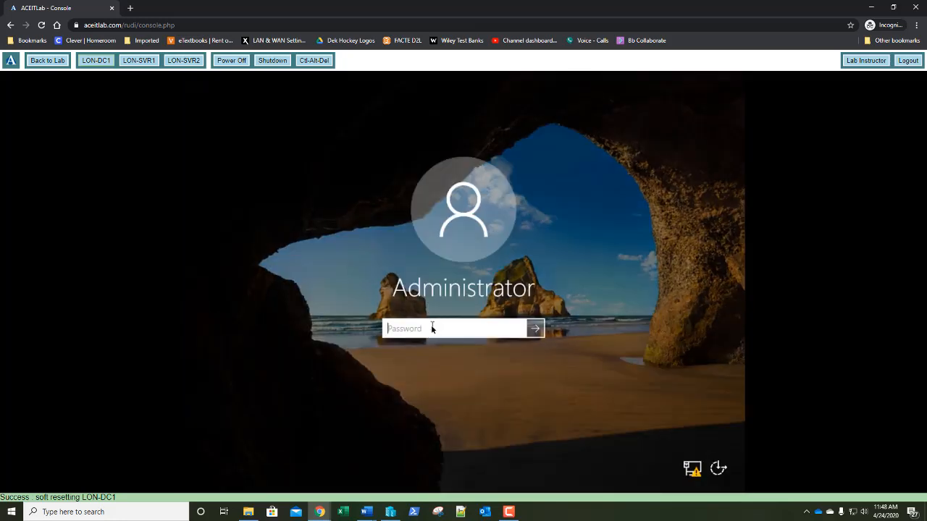
pyautogui.write('Pa$$')
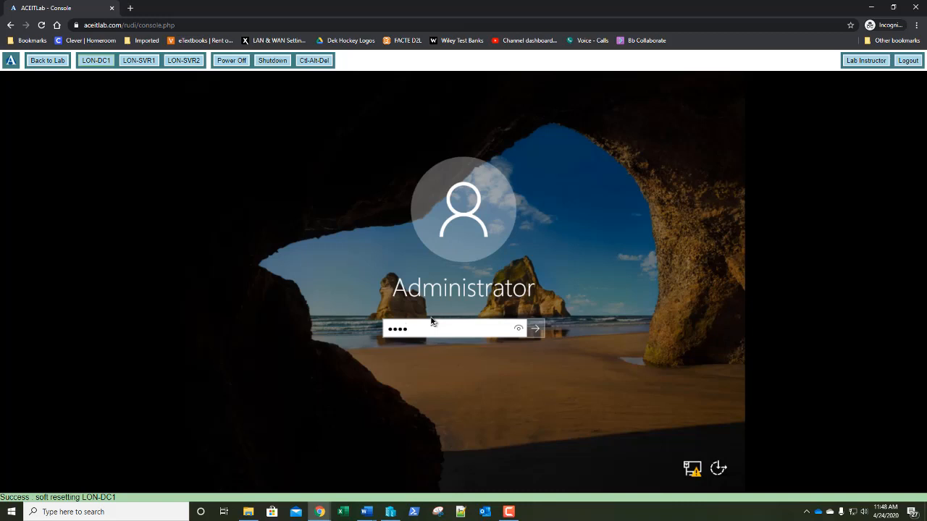
pyautogui.write('w0rd')
pyautogui.press('Return')
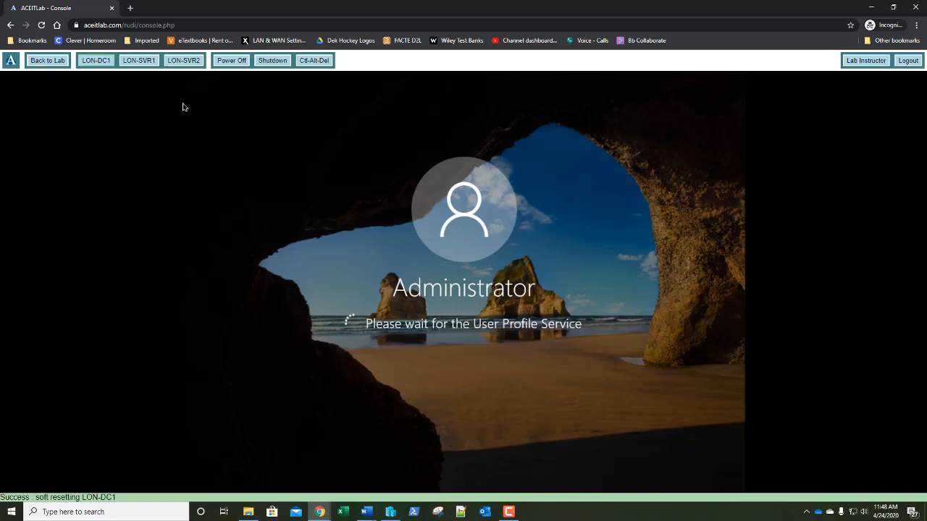
pyautogui.hotkey('alt', 'Tab')
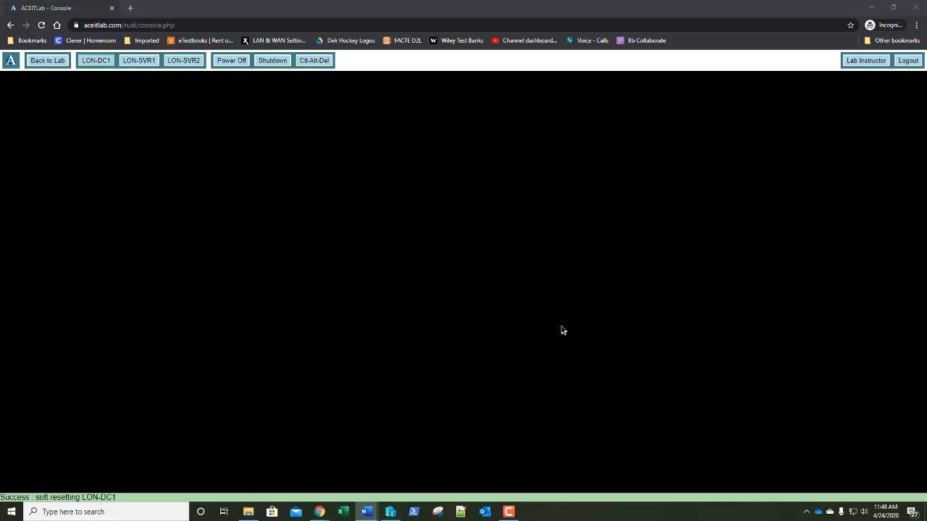
# Switch the console over to LON-SVR1 and back to LON-DC1 to reconnect to its desktop
pyautogui.click(140, 63)
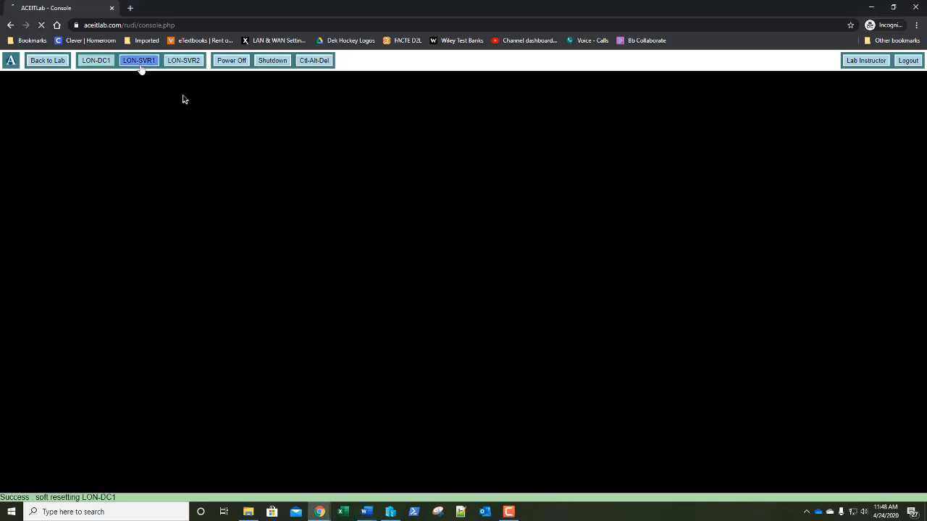
pyautogui.click(181, 63)
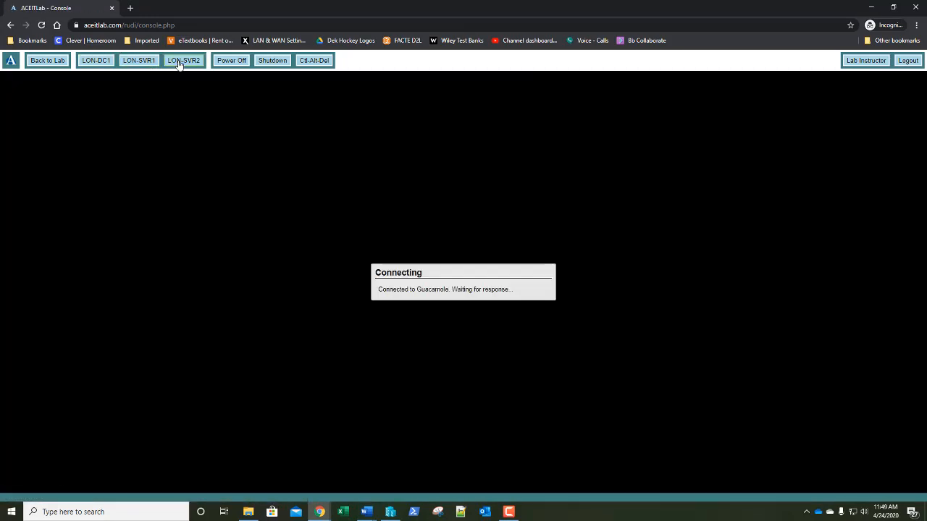
pyautogui.click(97, 61)
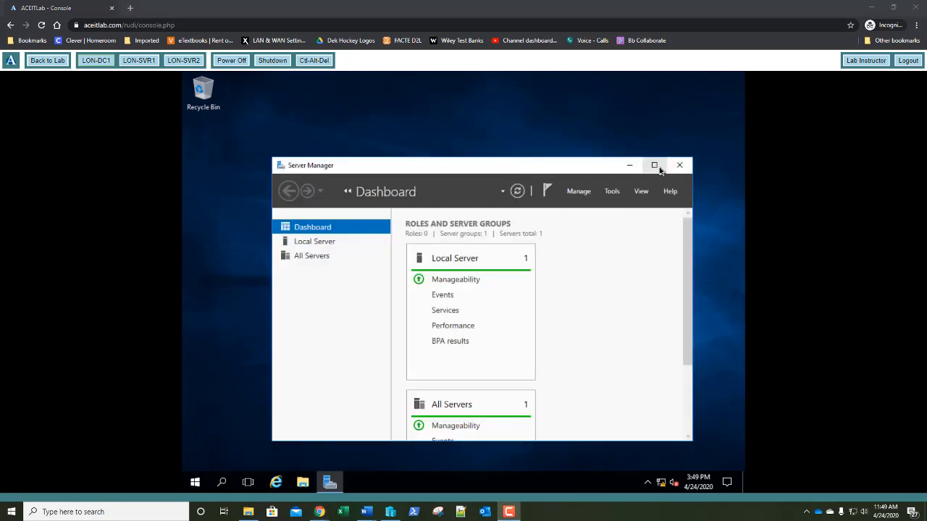
# Maximize Server Manager, view the Local Server properties, then go back to the ACEITLab lab overview
pyautogui.click(654, 165)
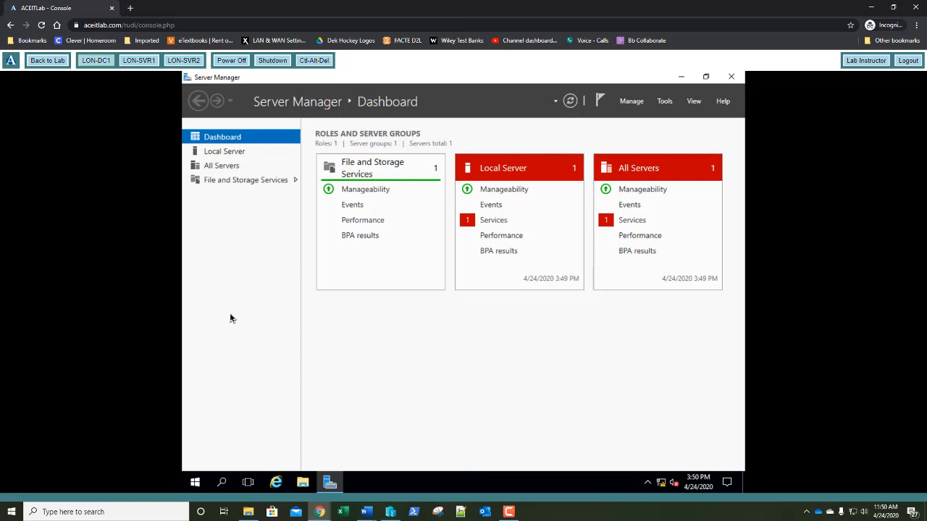
pyautogui.click(233, 155)
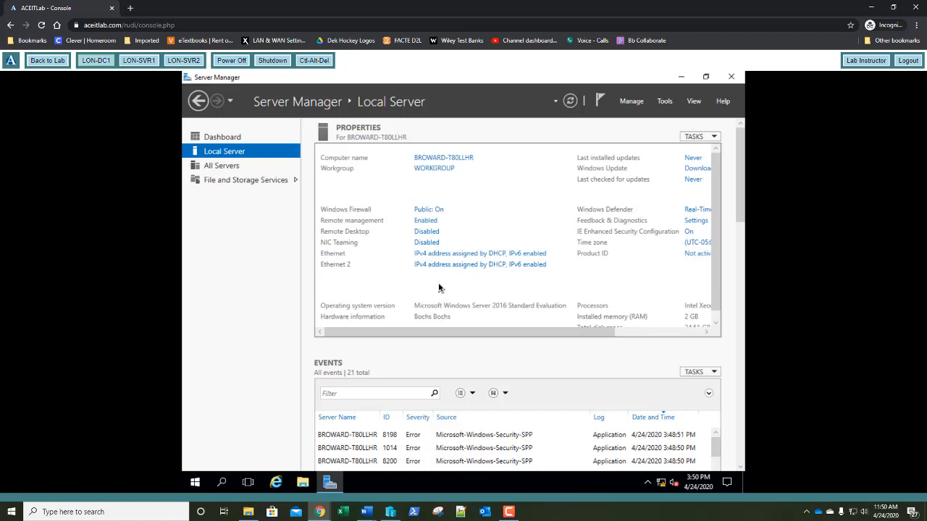
pyautogui.click(43, 63)
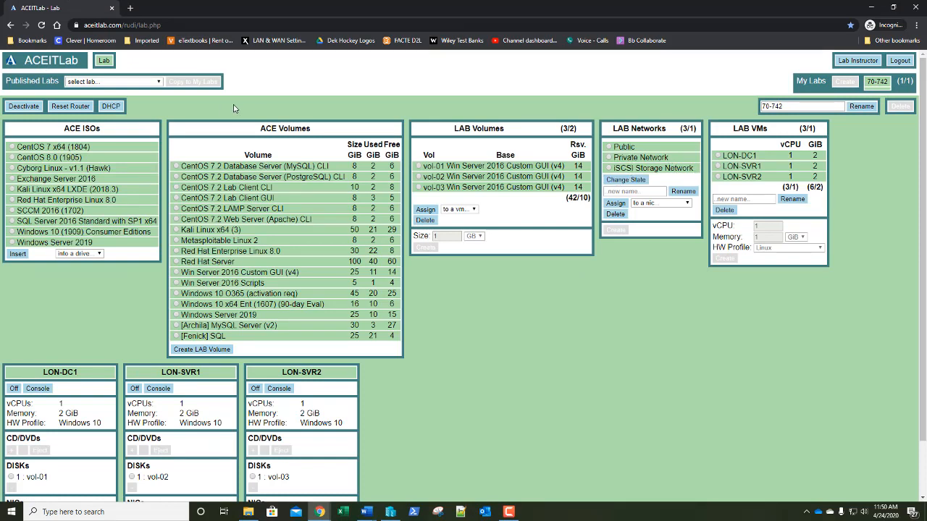
# Reopen the LON-DC1 console from the lab page
pyautogui.click(42, 389)
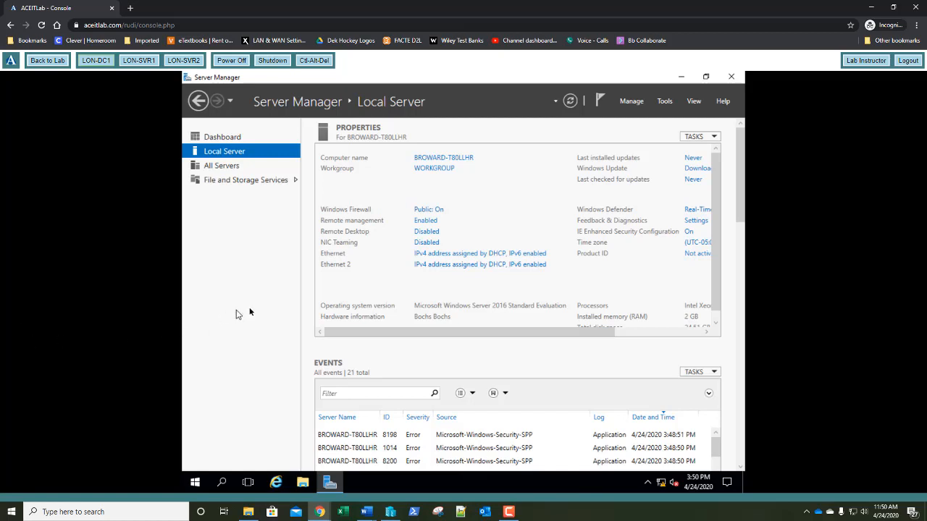
# In Network Connections, rename Ethernet to 'Private Network' and Ethernet 2 to 'iSCSI Storage Network'
pyautogui.click(455, 255)
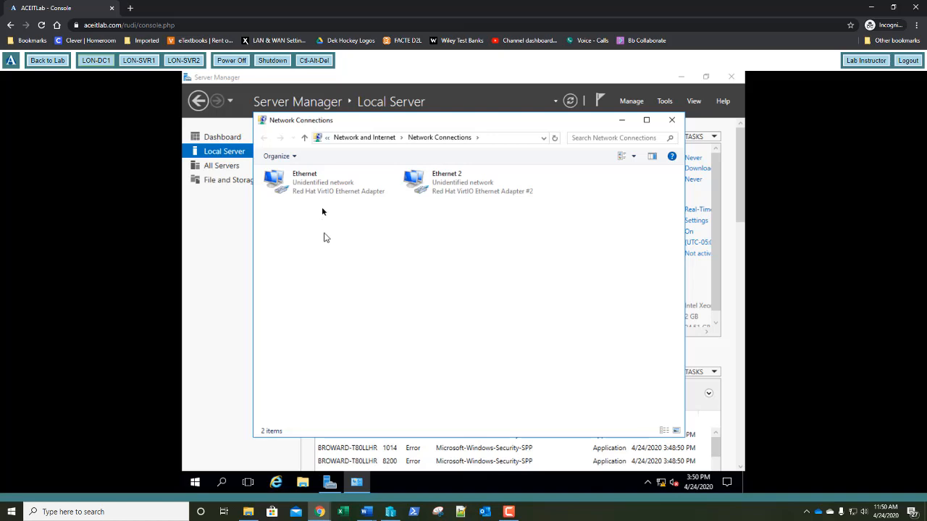
pyautogui.rightClick(310, 184)
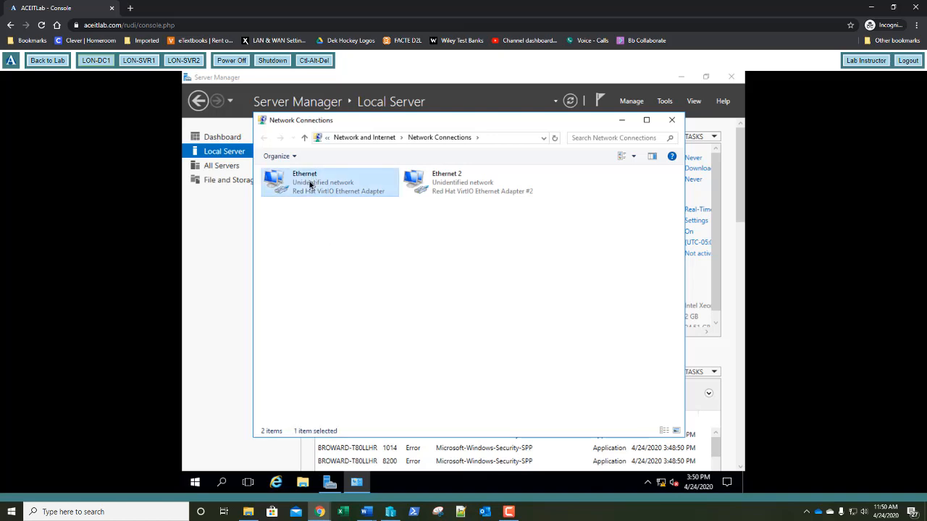
pyautogui.click(334, 272)
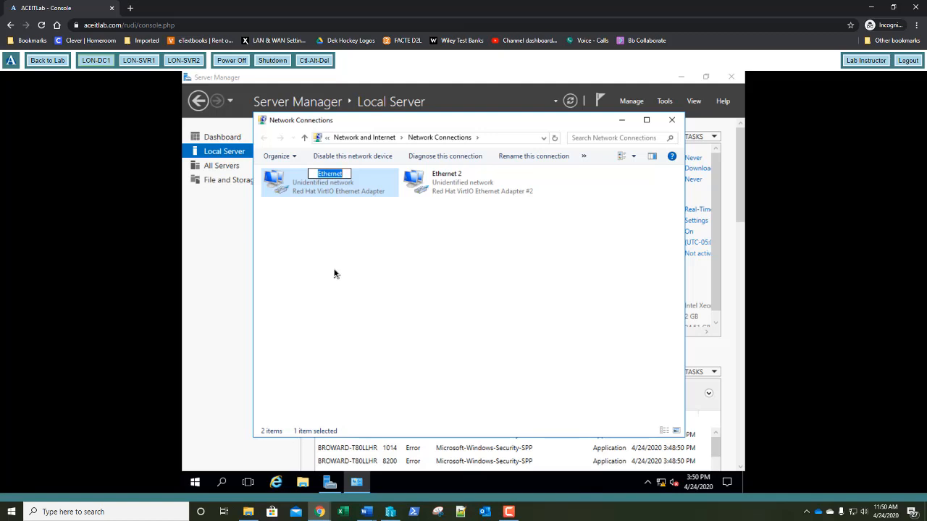
pyautogui.write('Private Network')
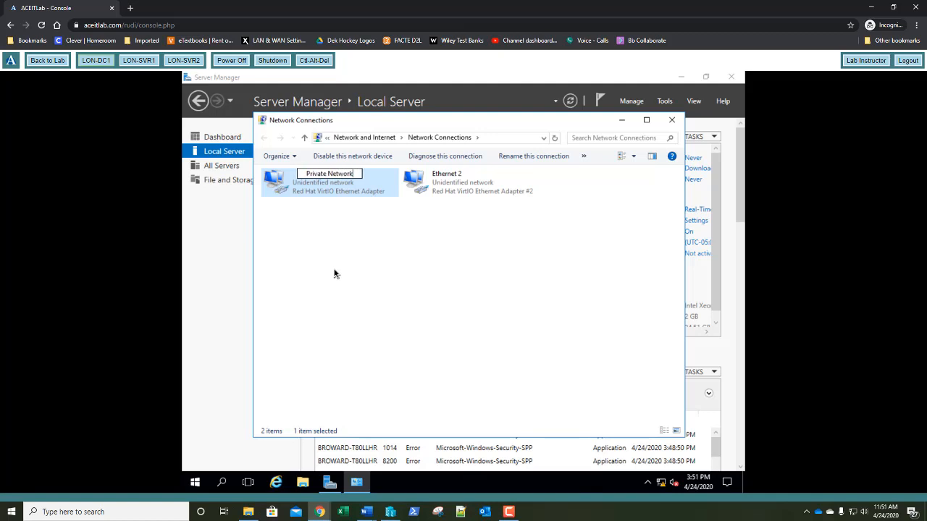
pyautogui.press('Tab')
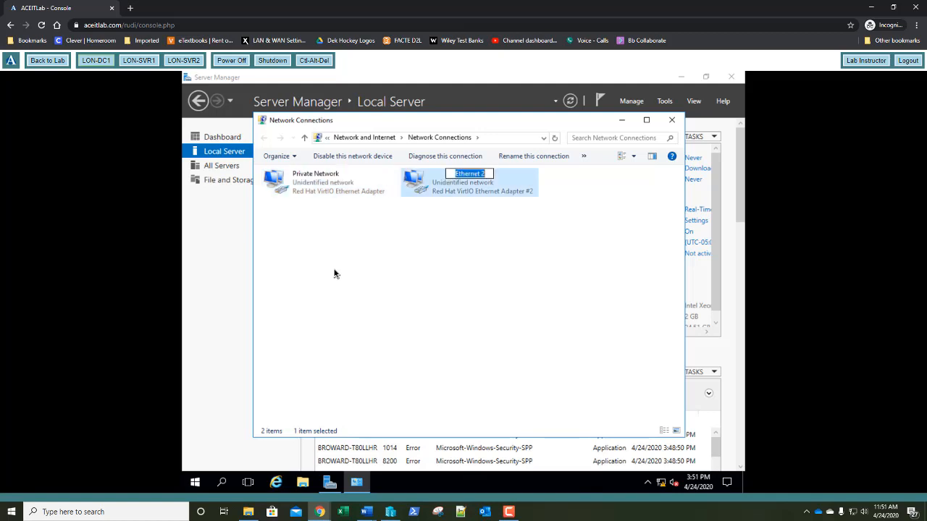
pyautogui.press('BackSpace')
pyautogui.write('iSCSI')
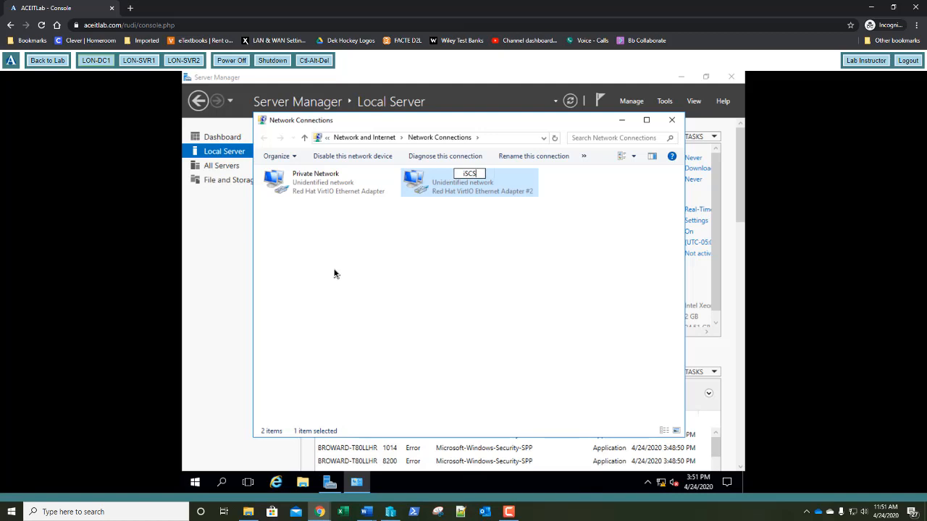
pyautogui.write(' Storage Network')
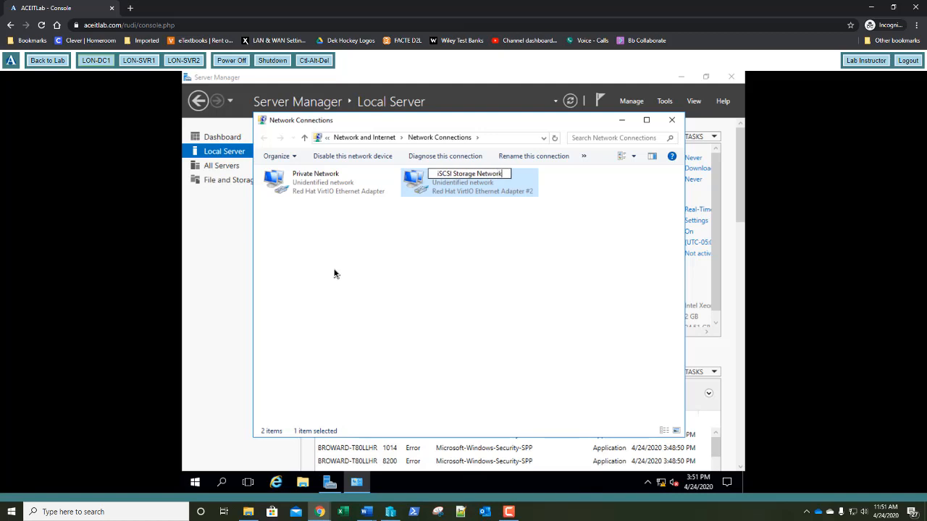
pyautogui.press('Return')
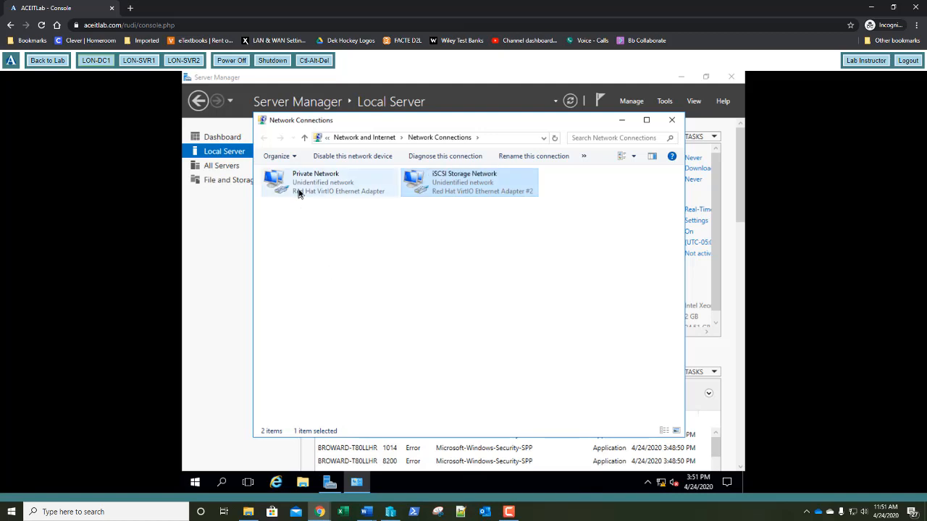
# Give Private Network static IPv4 address 172.16.0.10, gateway 172.16.0.1 and DNS 127.0.0.1
pyautogui.rightClick(298, 189)
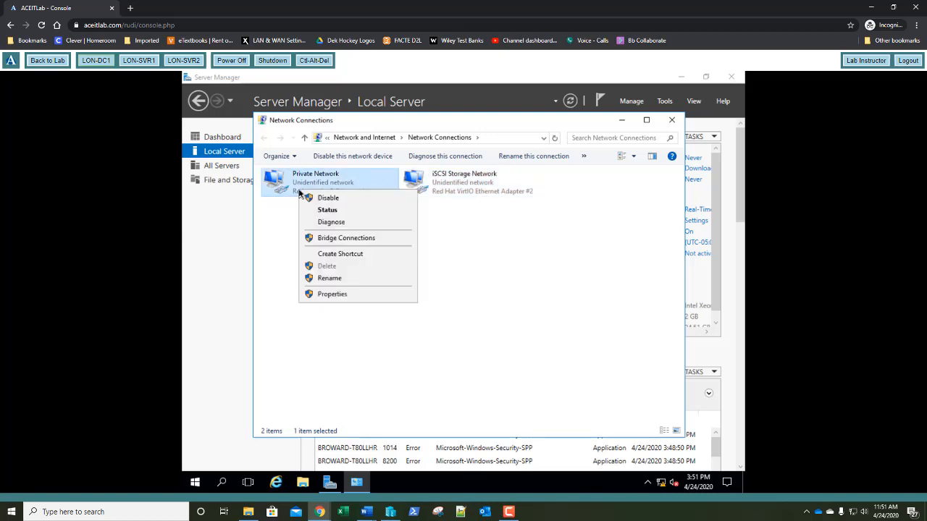
pyautogui.click(320, 294)
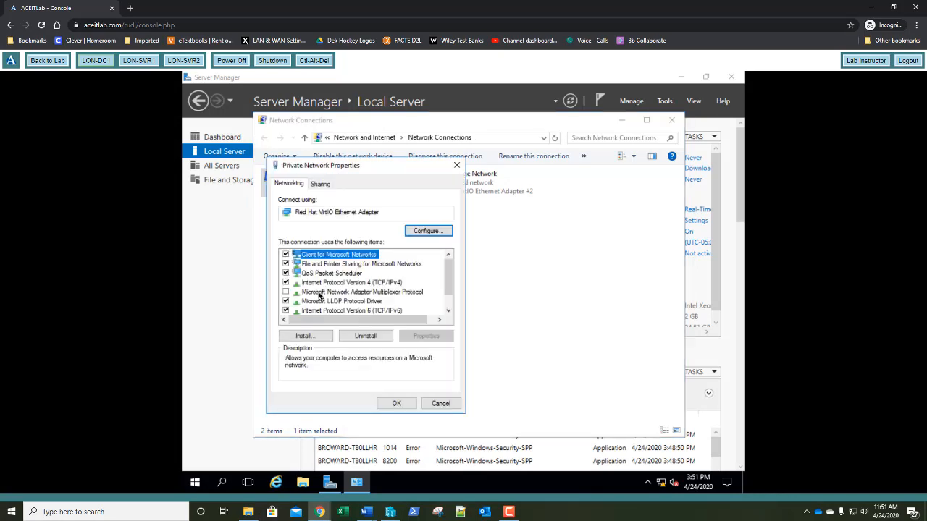
pyautogui.doubleClick(321, 284)
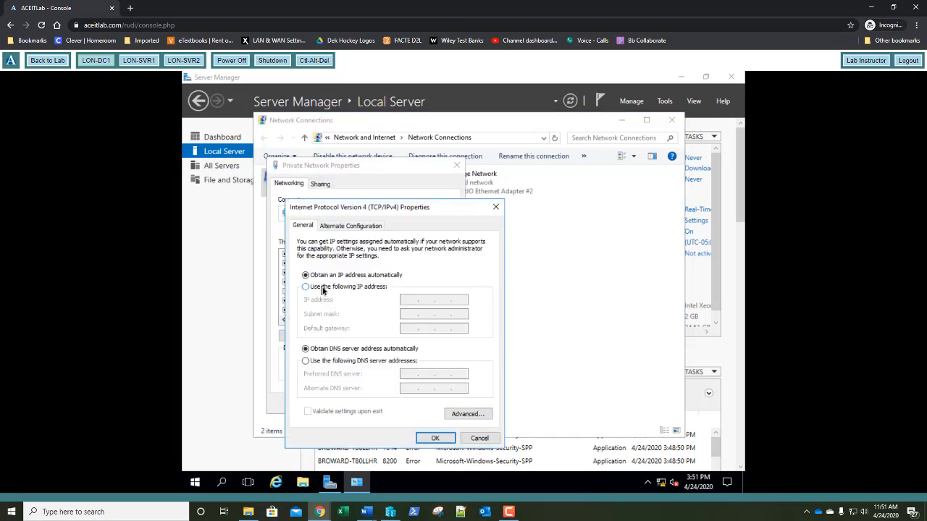
pyautogui.click(323, 288)
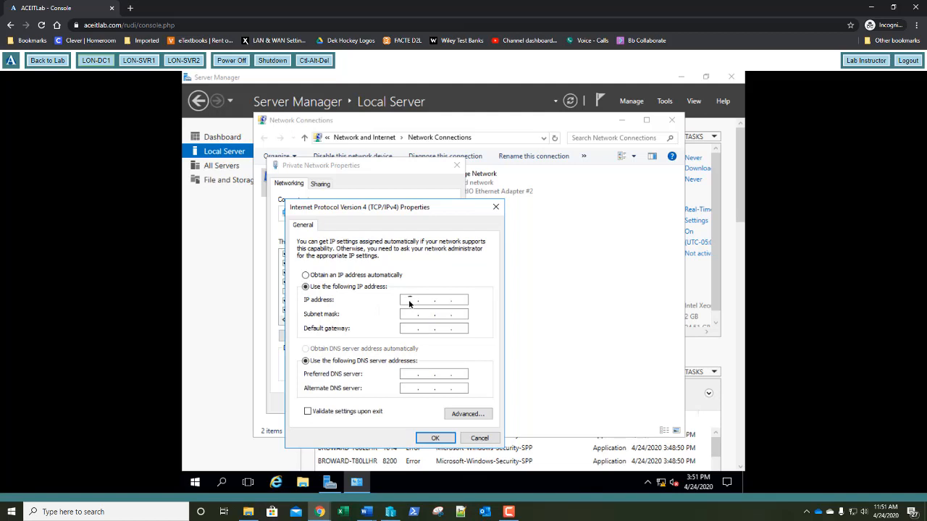
pyautogui.click(410, 303)
pyautogui.write('172.16.0.10')
pyautogui.press('Tab')
pyautogui.write('25517216.0.1')
pyautogui.press('Tab')
pyautogui.press('Tab')
pyautogui.write('127.0')
pyautogui.write('.0.1')
pyautogui.press('Return')
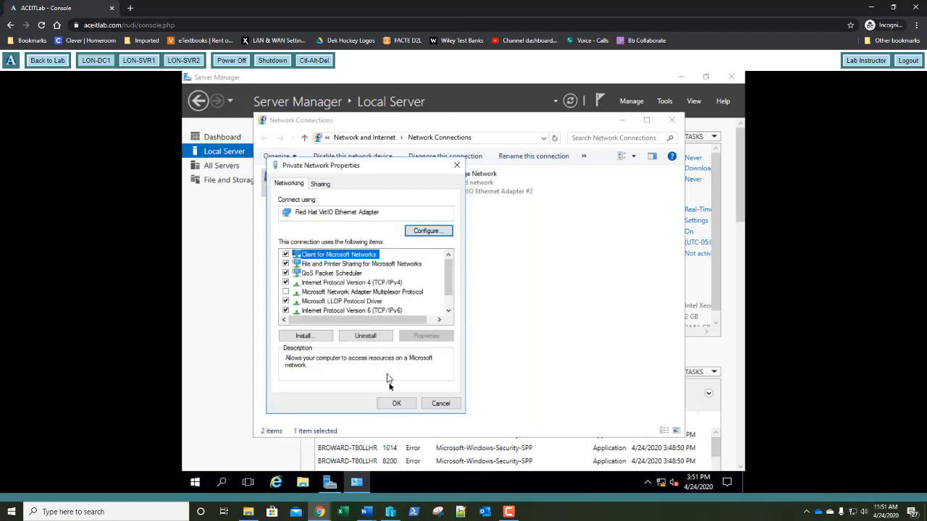
pyautogui.click(397, 403)
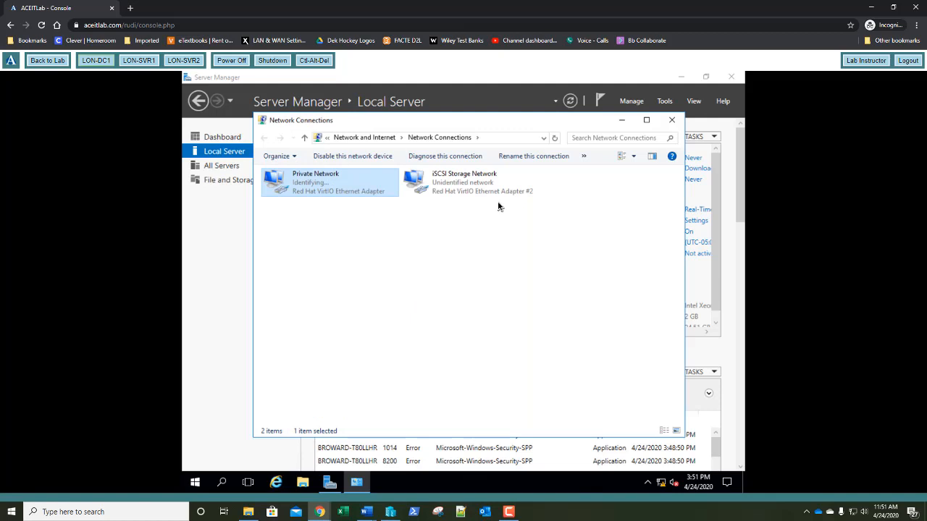
# Open the iSCSI Storage Network adapter's IPv4 settings and close them without changes
pyautogui.rightClick(453, 194)
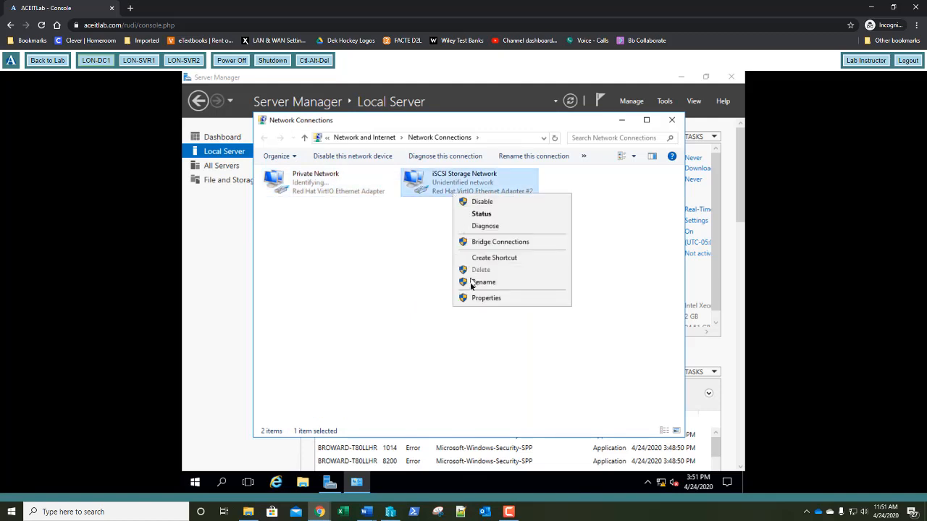
pyautogui.click(473, 299)
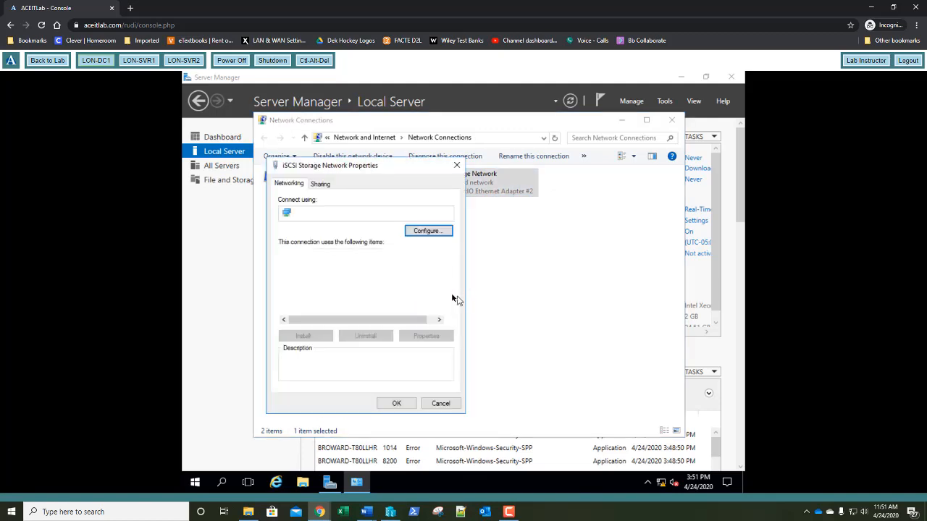
pyautogui.click(331, 283)
pyautogui.doubleClick(331, 286)
pyautogui.click(332, 287)
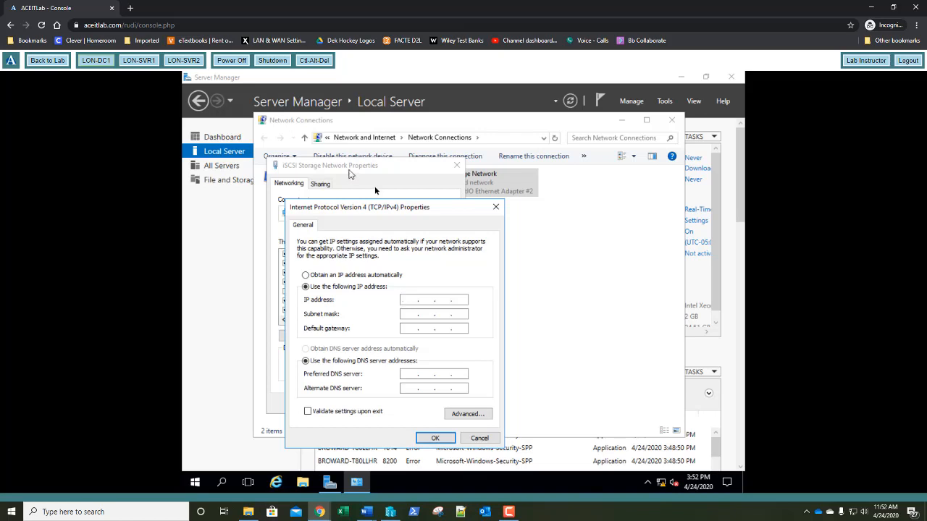
pyautogui.click(479, 438)
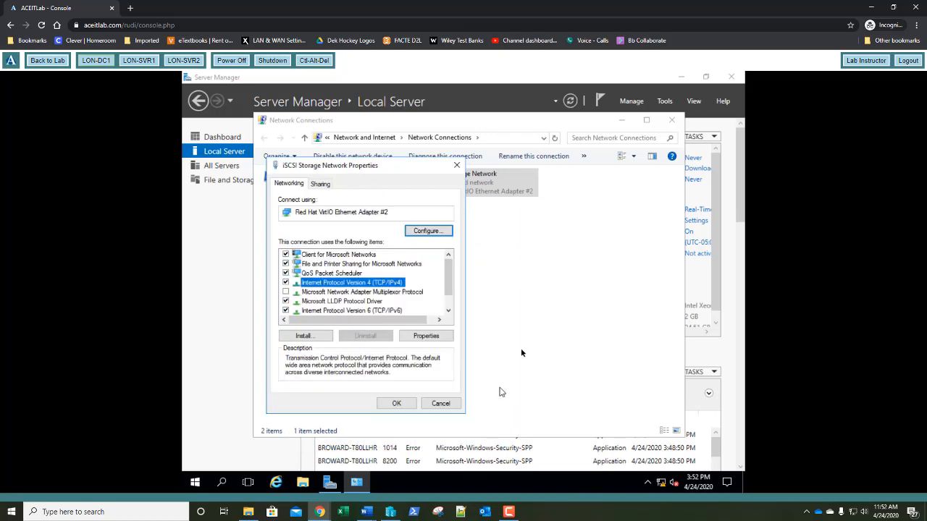
pyautogui.click(459, 166)
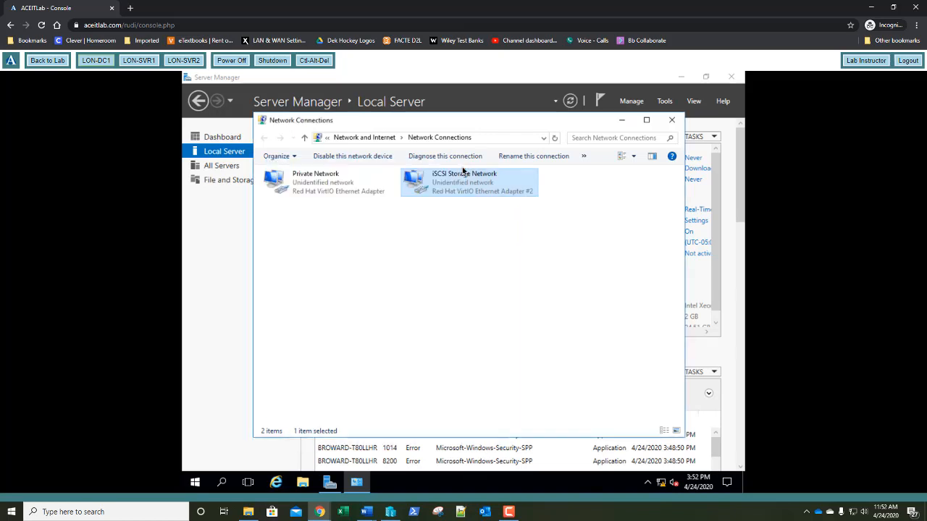
# Change the computer name to LON-DC1 in System Properties and acknowledge the required restart
pyautogui.click(672, 120)
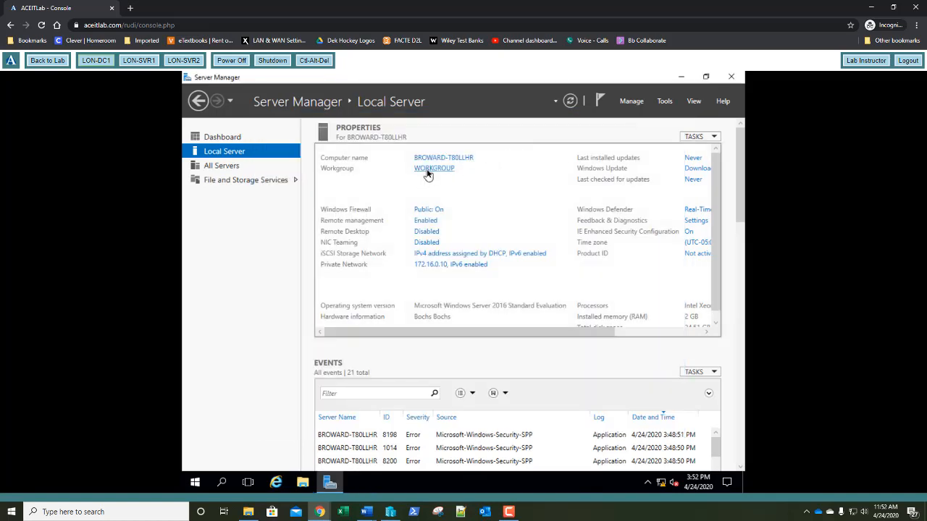
pyautogui.click(427, 169)
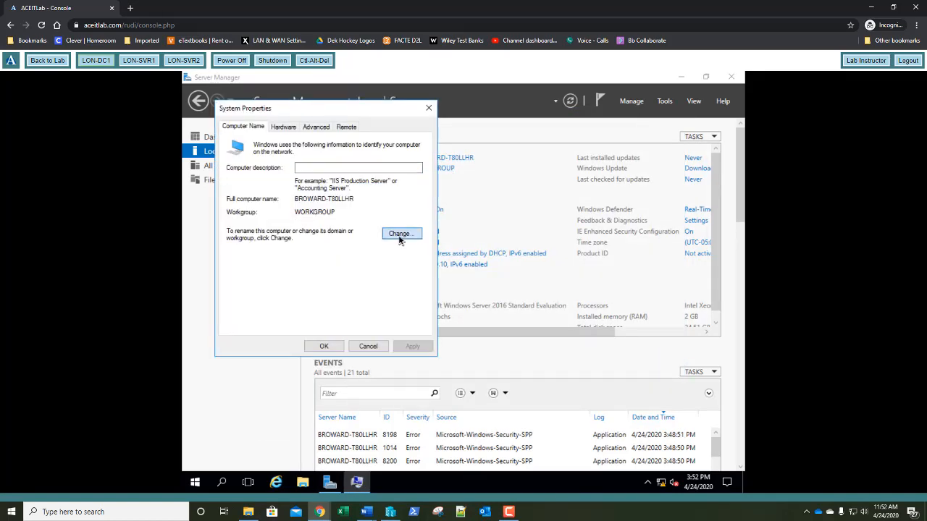
pyautogui.click(399, 236)
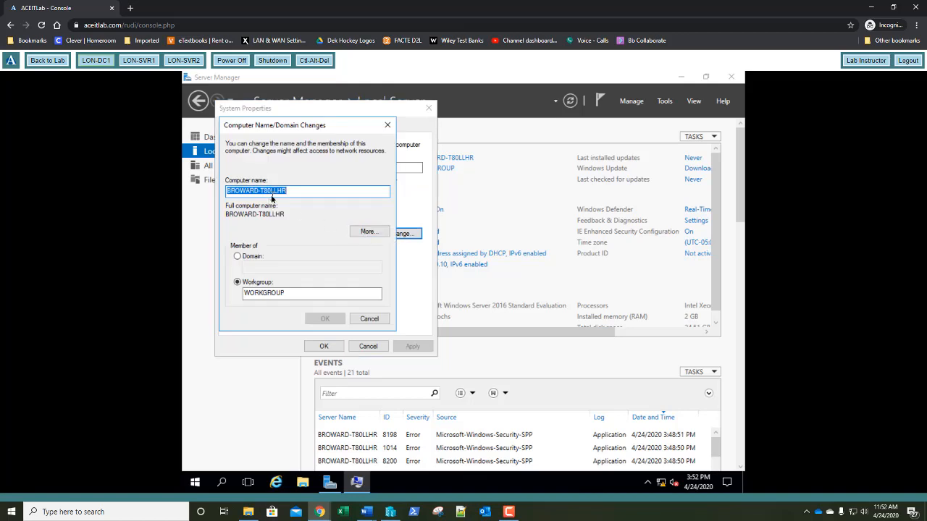
pyautogui.write('LON-D')
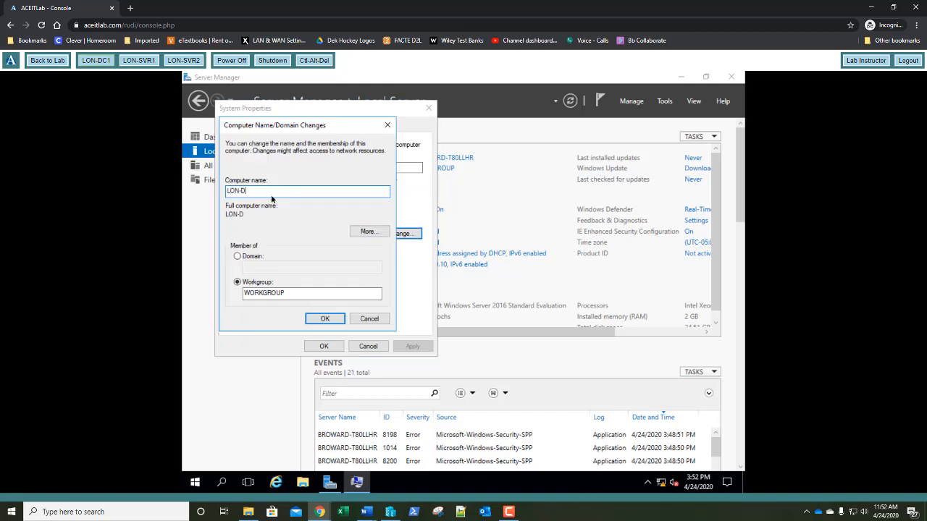
pyautogui.write('C1')
pyautogui.click(324, 320)
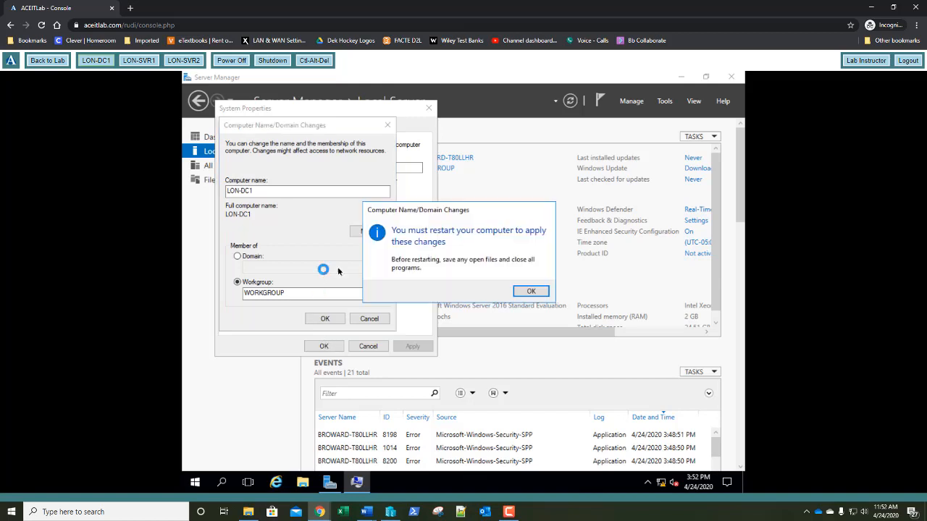
pyautogui.click(530, 290)
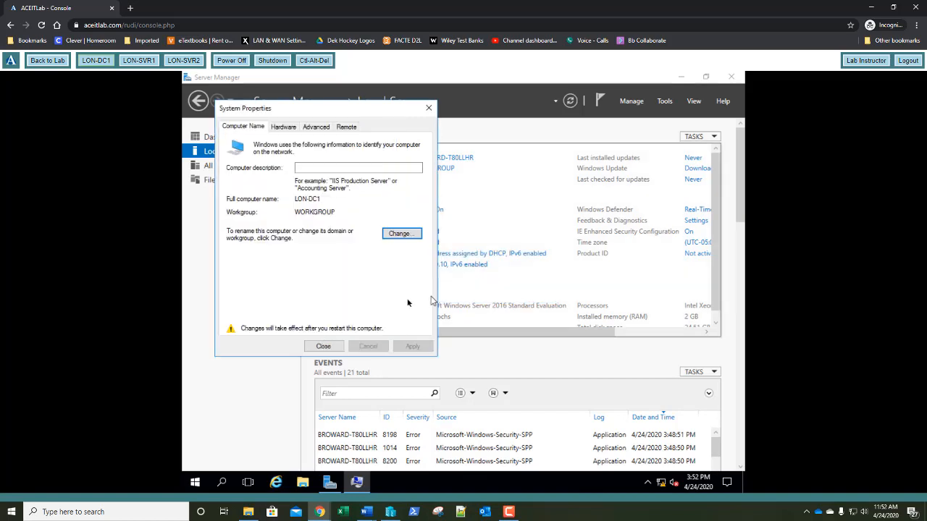
pyautogui.click(323, 346)
# Restart the server now to apply the new name, then switch to the LON-SVR1 console
pyautogui.click(462, 287)
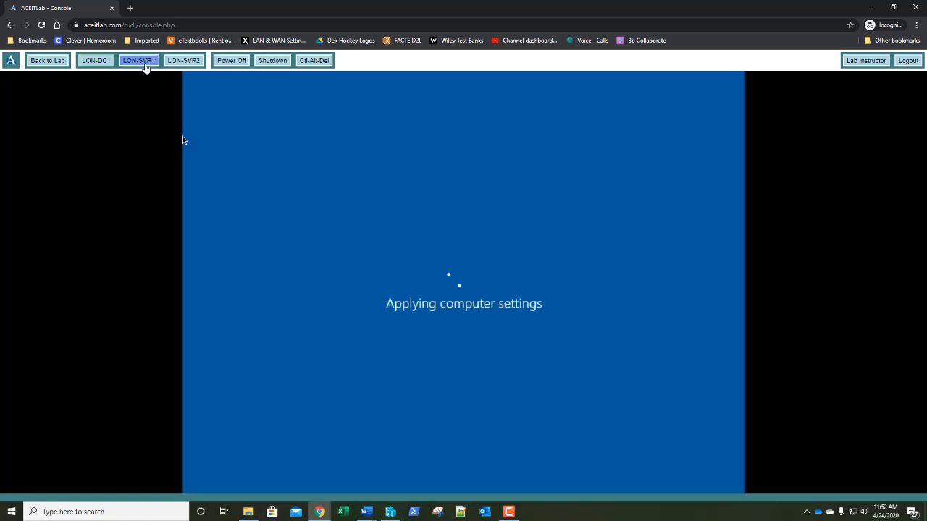
pyautogui.click(145, 63)
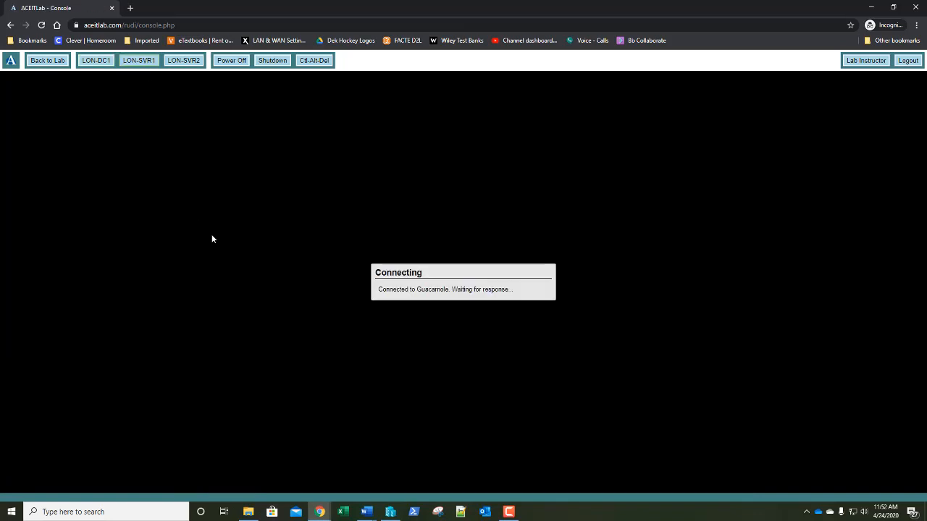
# Sign in as Administrator with each machine's password on LON-SVR1, LON-SVR2, then LON-DC1
pyautogui.click(314, 60)
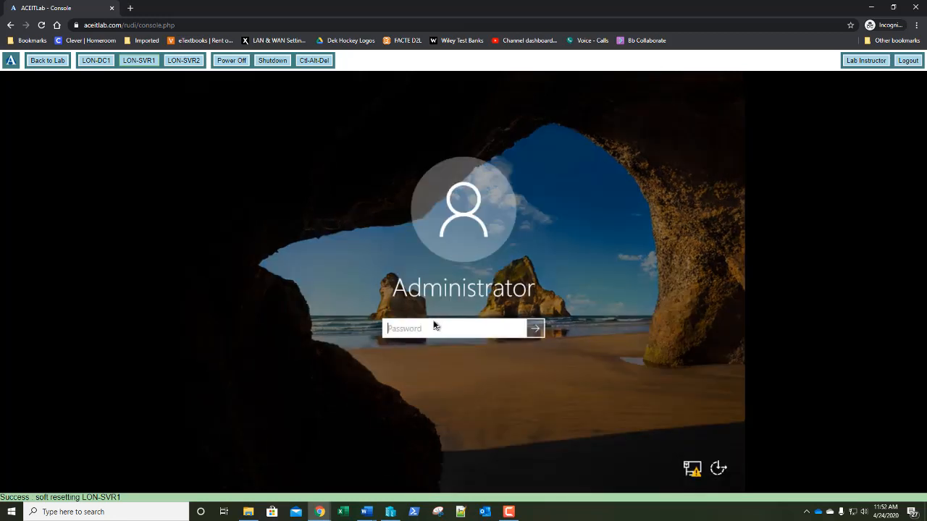
pyautogui.write('Pa$$w0rd')
pyautogui.press('Return')
pyautogui.click(192, 63)
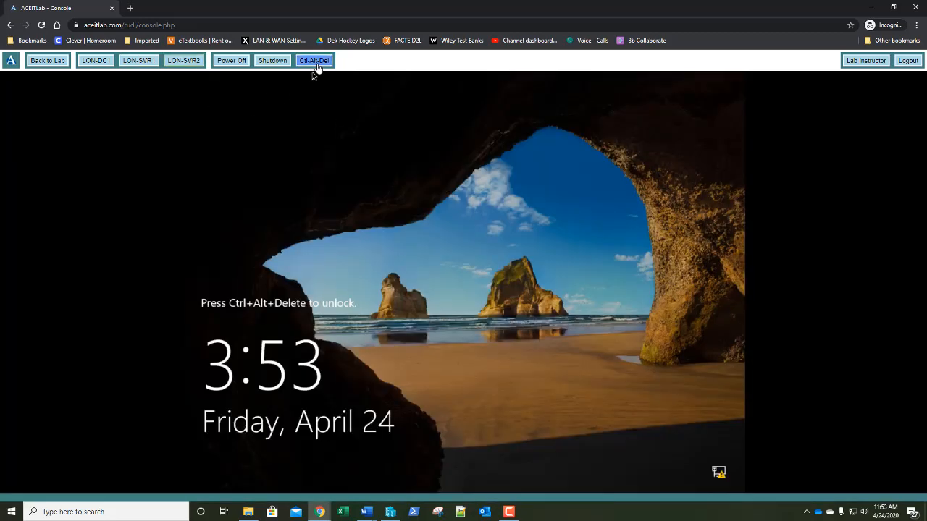
pyautogui.click(315, 62)
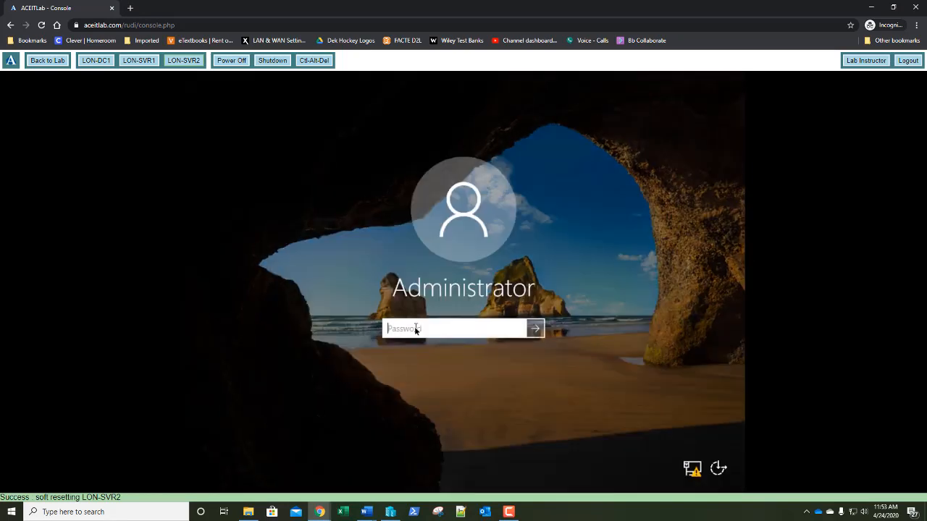
pyautogui.write('Pa55w.rd')
pyautogui.press('Return')
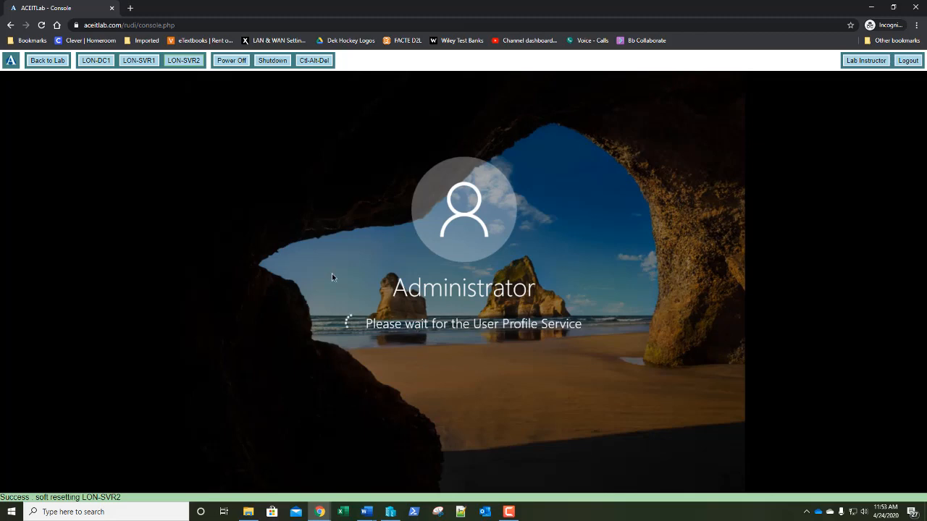
pyautogui.click(93, 61)
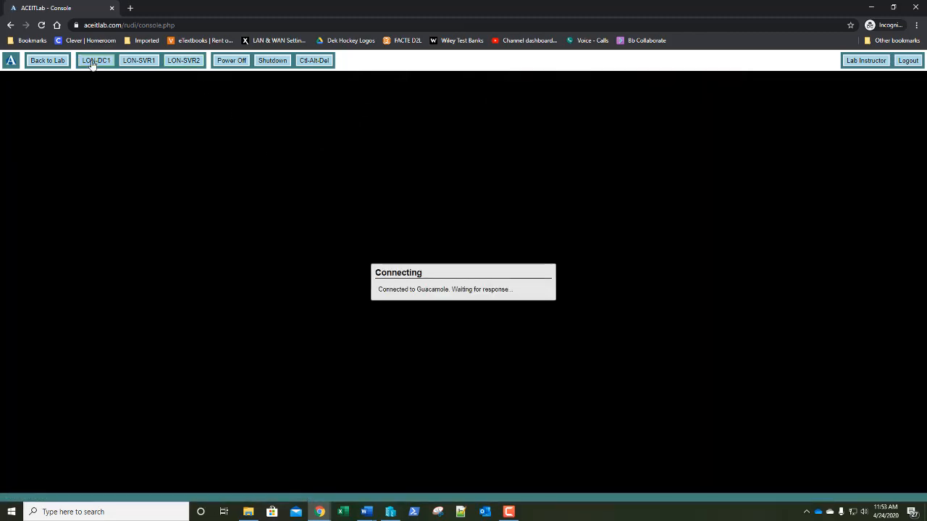
pyautogui.click(309, 62)
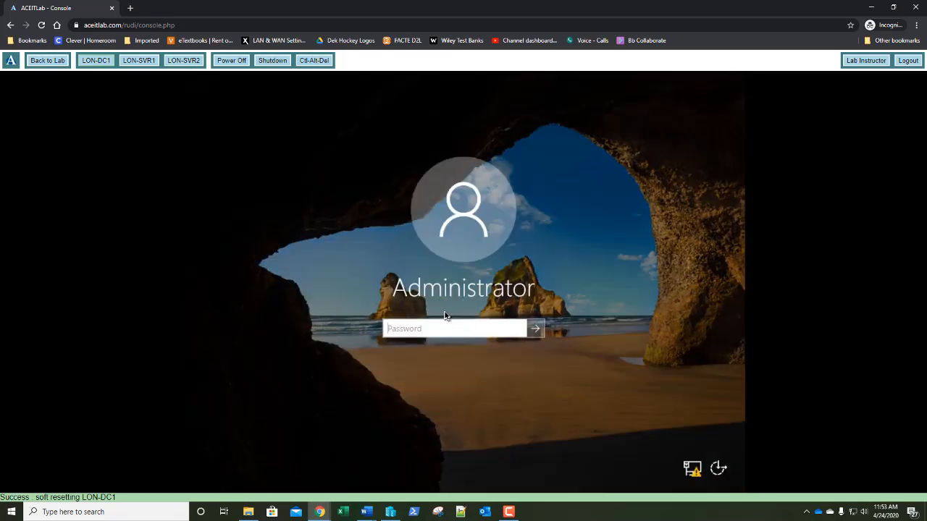
pyautogui.write('Pa$$w0rd')
pyautogui.press('Return')
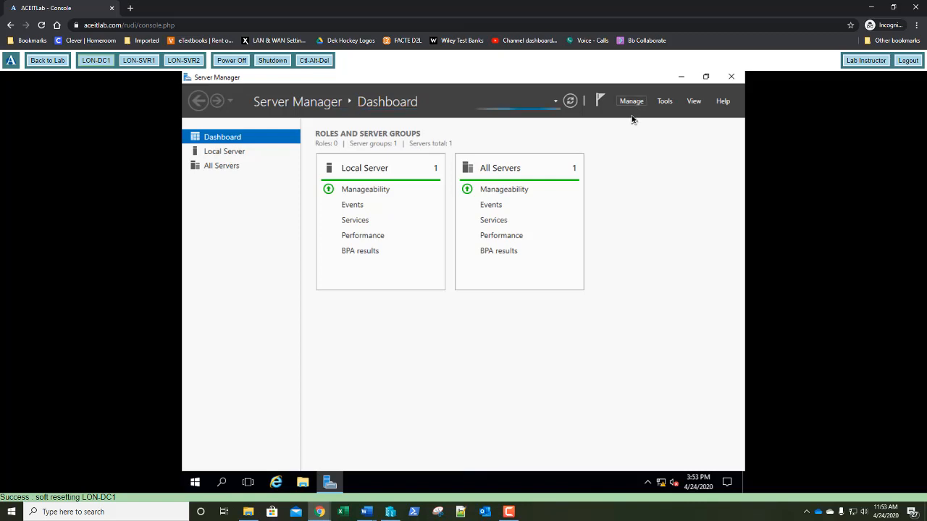
# Launch the Add Roles and Features Wizard for a role-based install targeting LON-DC1
pyautogui.click(631, 102)
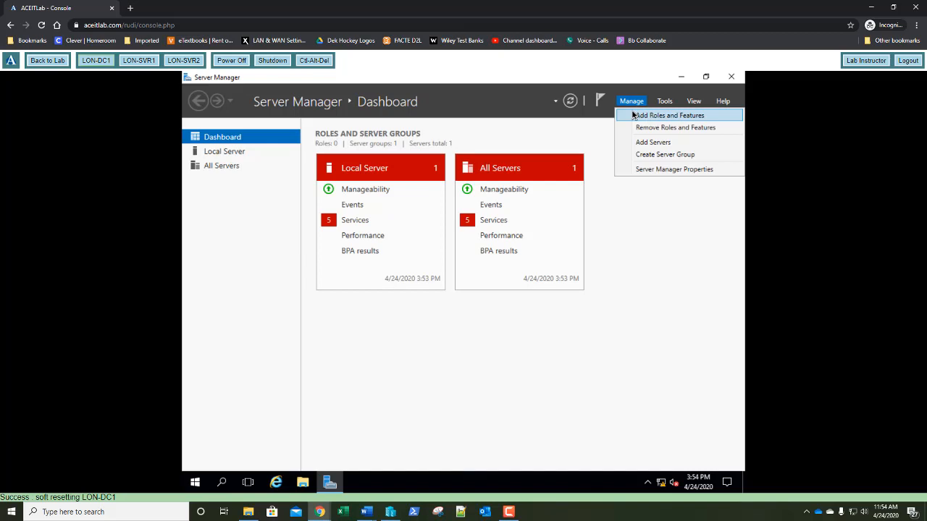
pyautogui.click(633, 114)
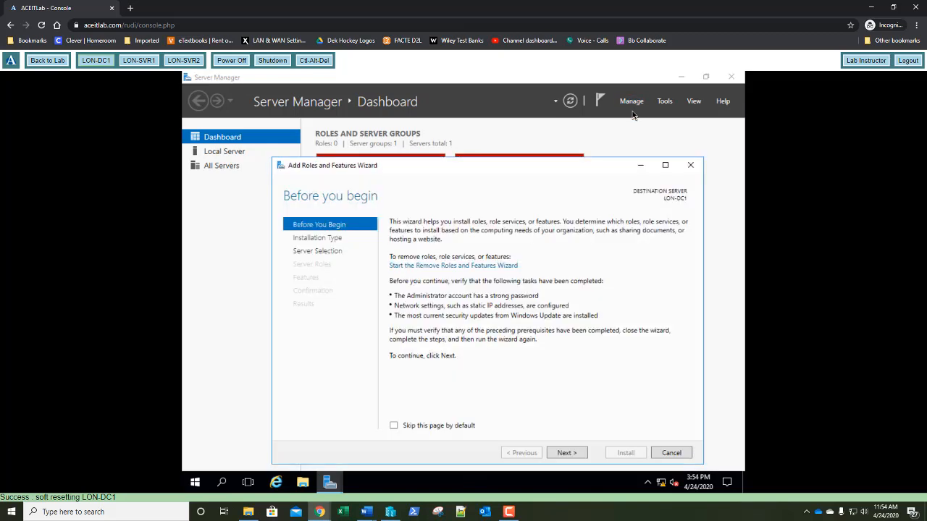
pyautogui.click(692, 167)
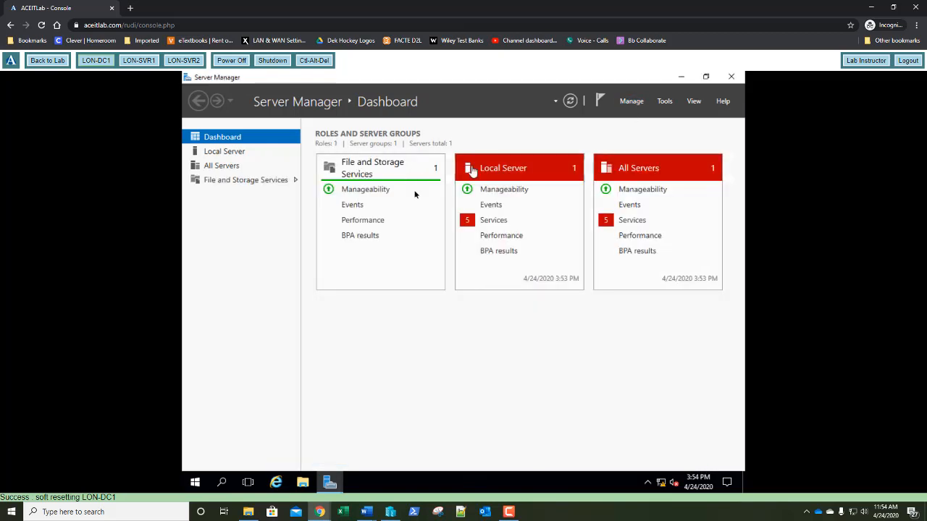
pyautogui.click(631, 103)
pyautogui.click(630, 114)
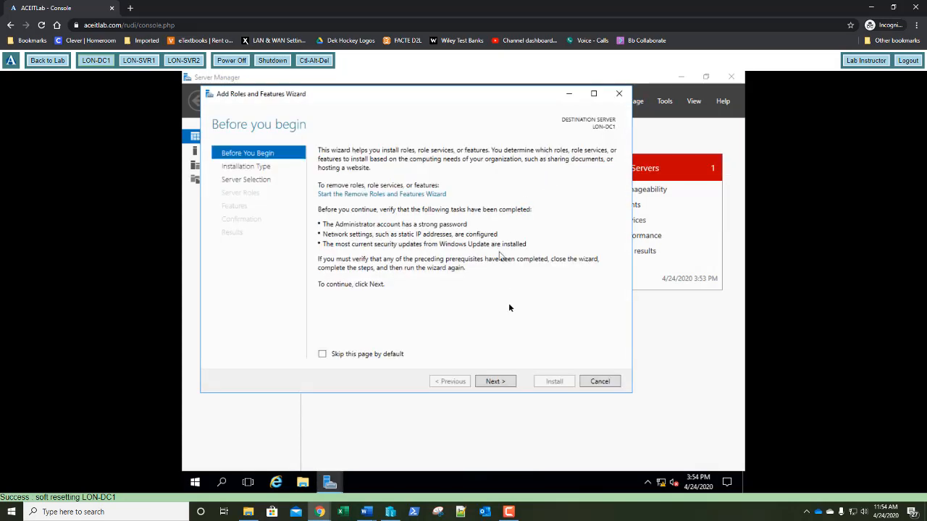
pyautogui.click(495, 387)
pyautogui.click(495, 386)
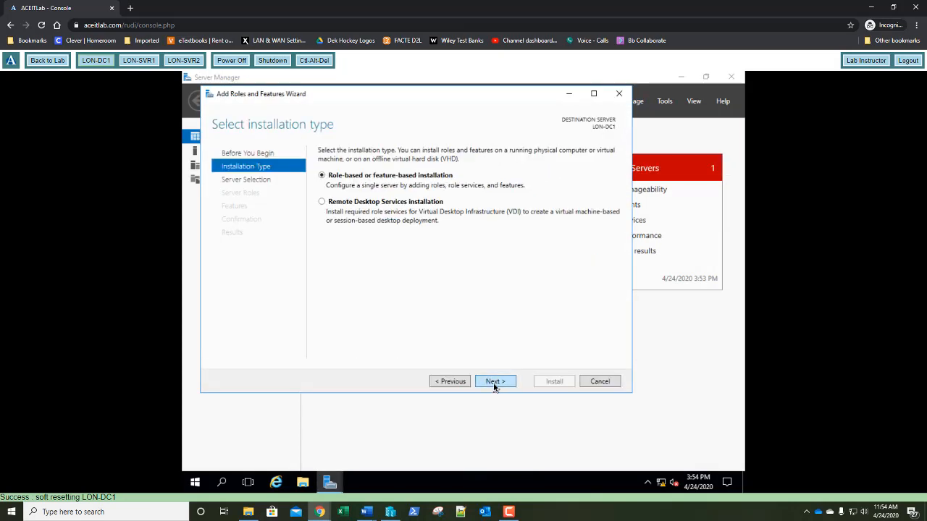
pyautogui.click(495, 386)
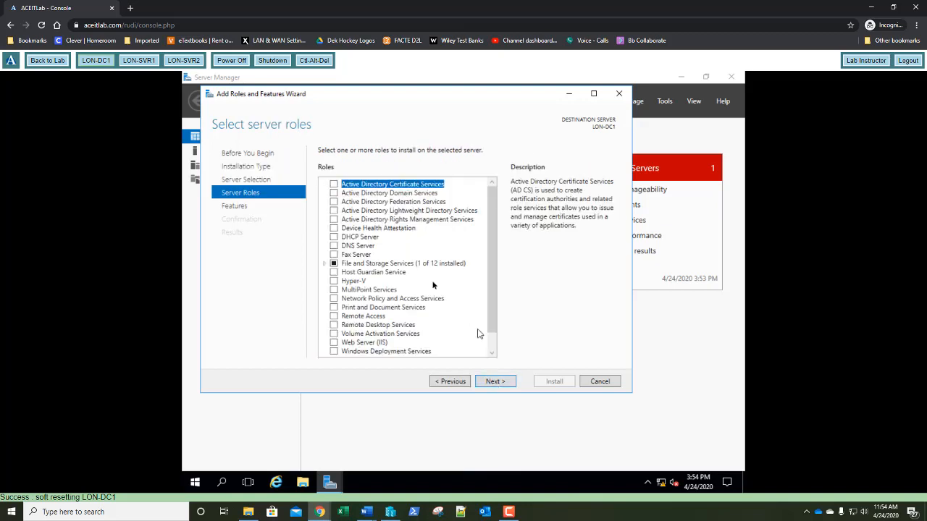
# Select the AD DS, DNS Server and DHCP Server roles, adding their required management tools
pyautogui.click(334, 194)
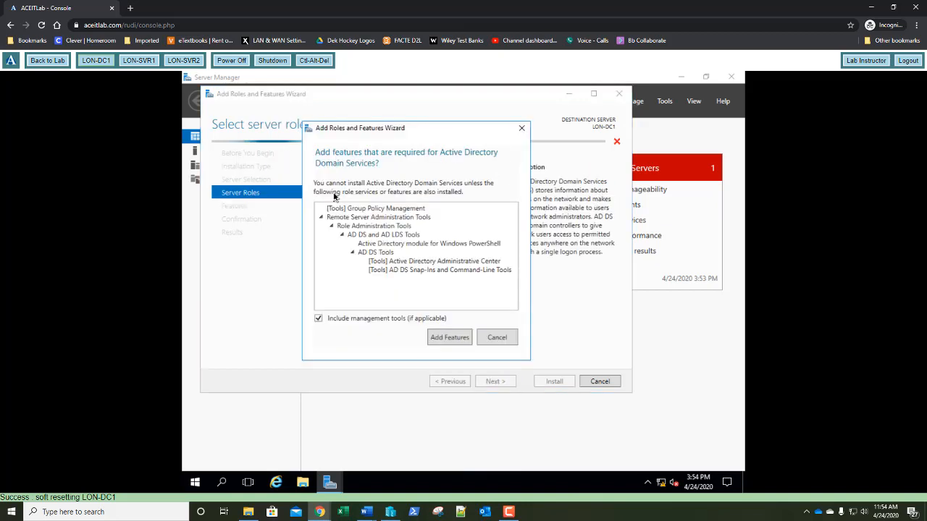
pyautogui.click(450, 338)
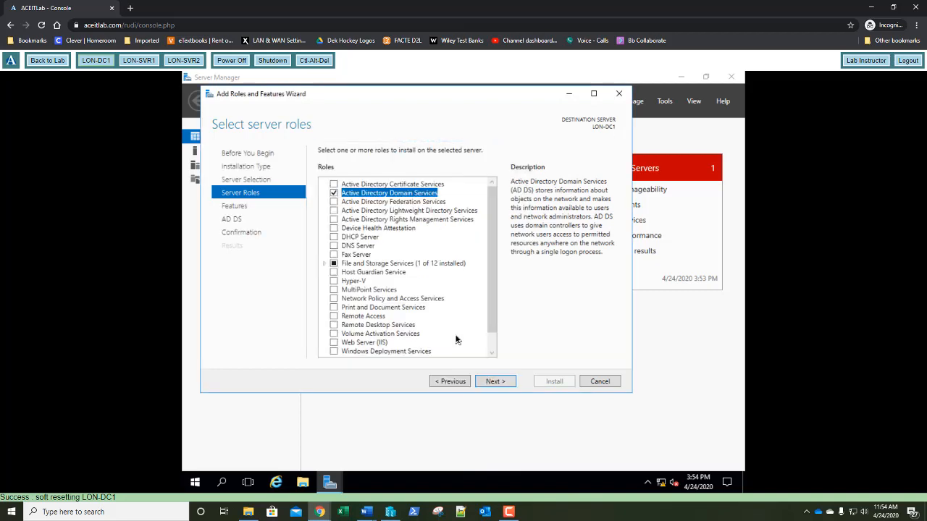
pyautogui.click(334, 246)
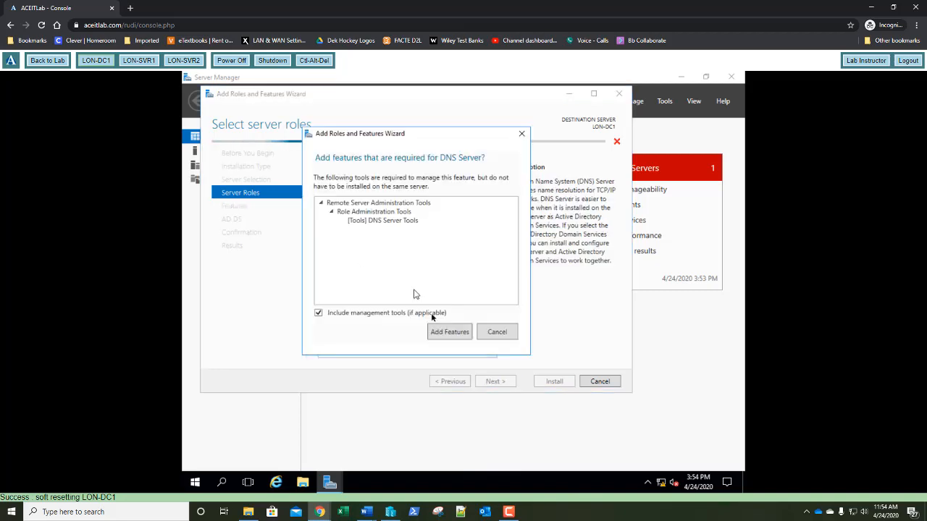
pyautogui.click(448, 334)
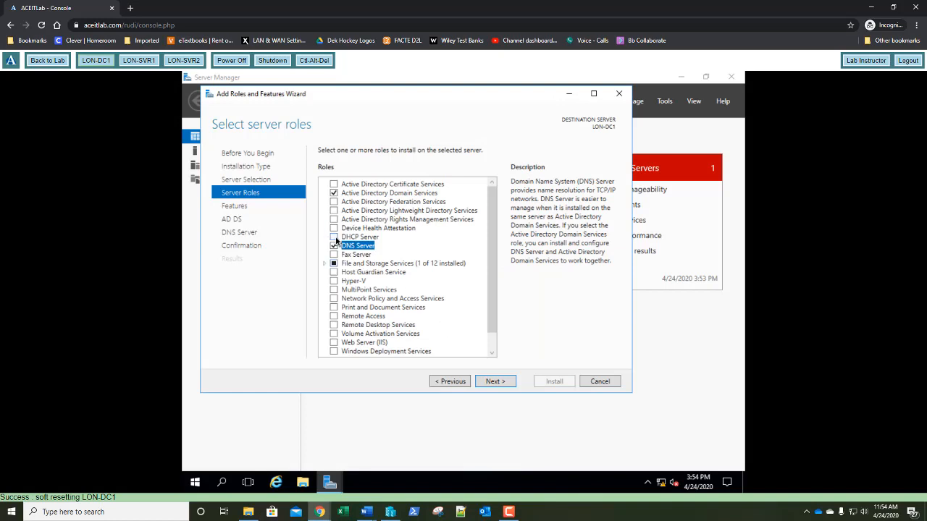
pyautogui.click(336, 242)
pyautogui.click(449, 332)
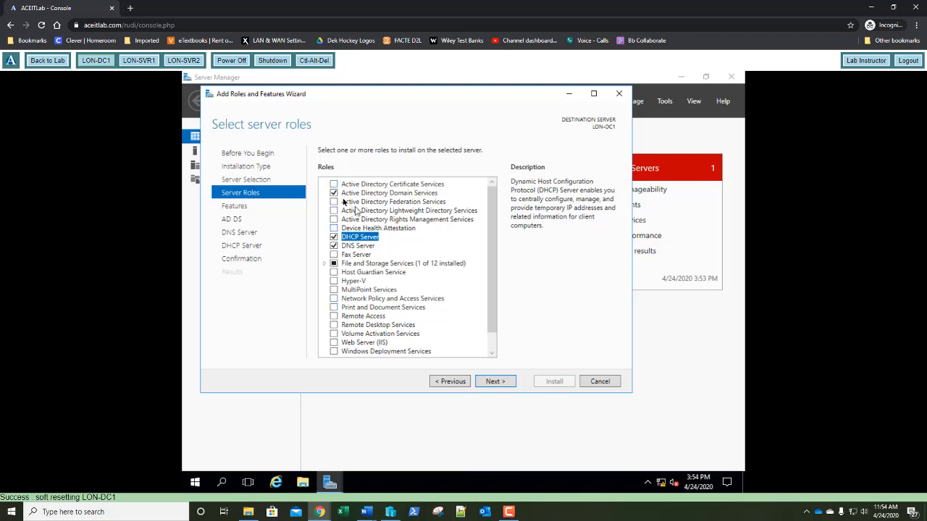
# Accept the features and role information pages, start the installation, then switch to LON-SVR1
pyautogui.click(496, 384)
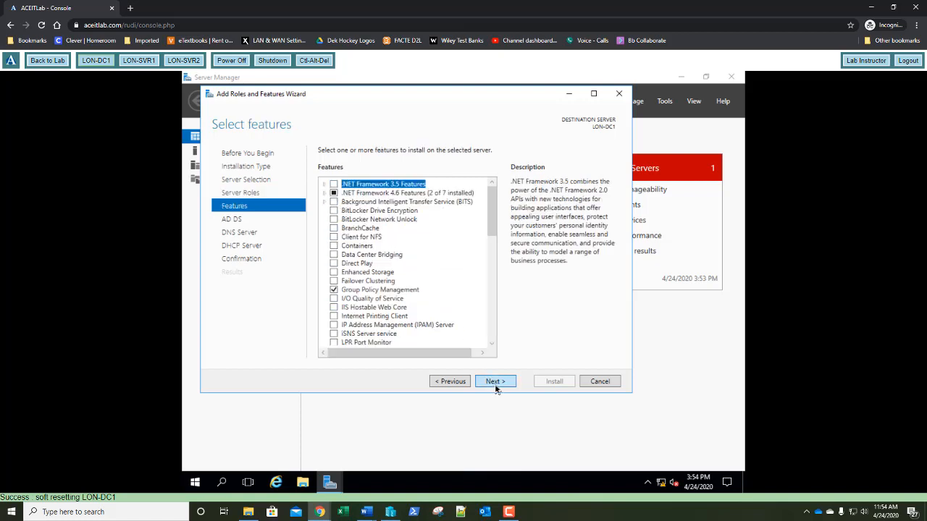
pyautogui.click(496, 382)
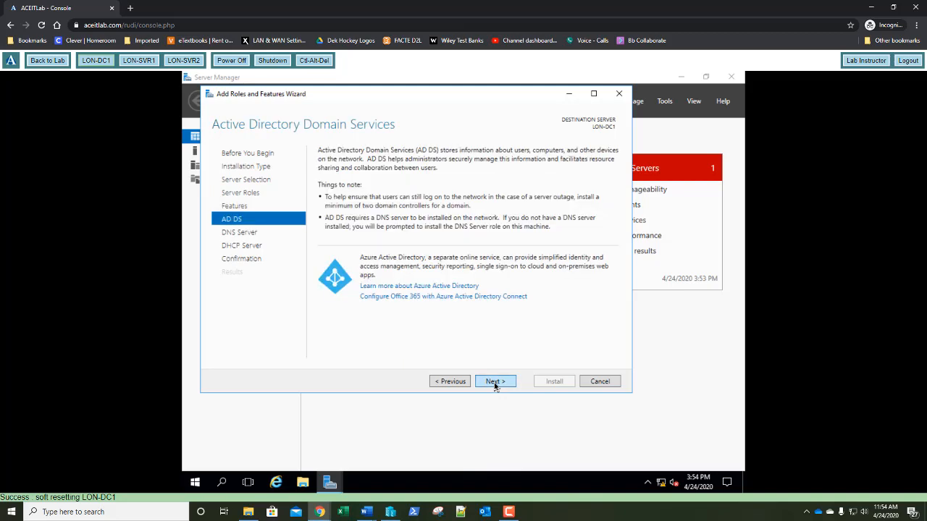
pyautogui.click(495, 384)
pyautogui.click(496, 383)
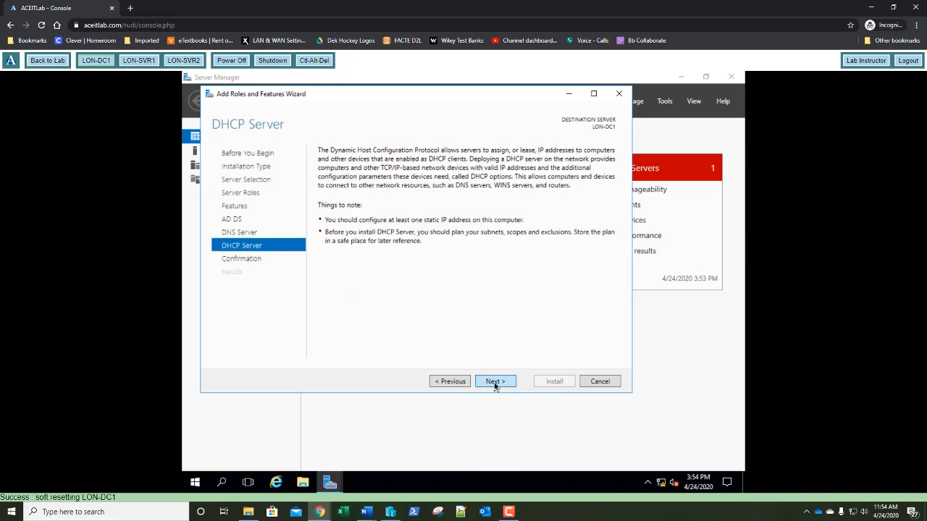
pyautogui.click(495, 384)
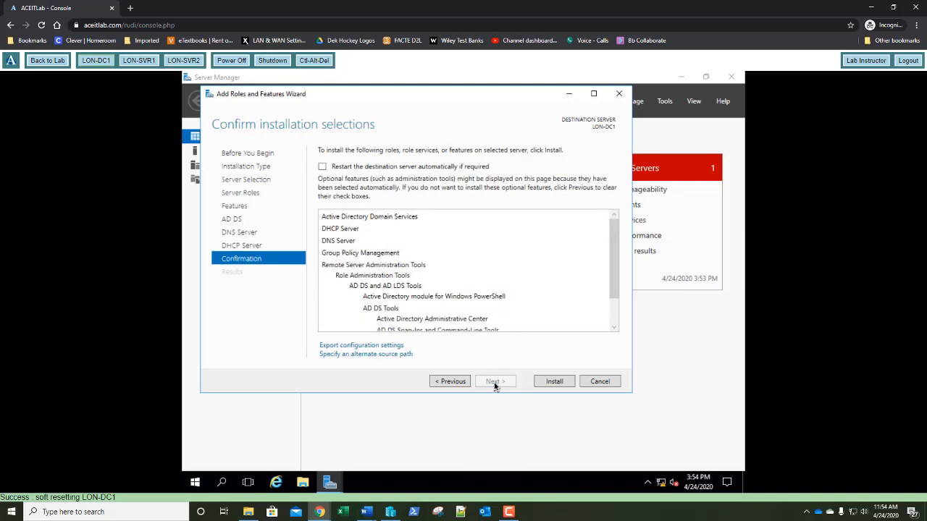
pyautogui.click(548, 382)
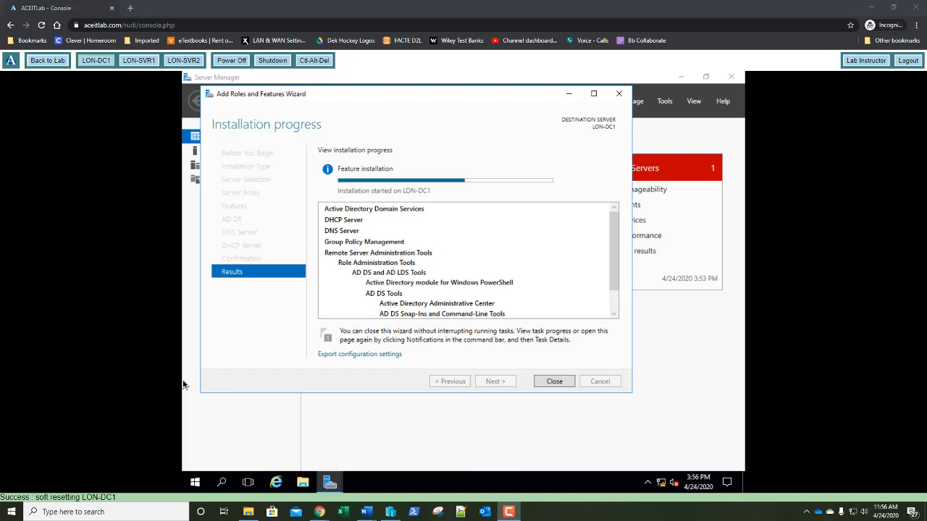
pyautogui.click(141, 63)
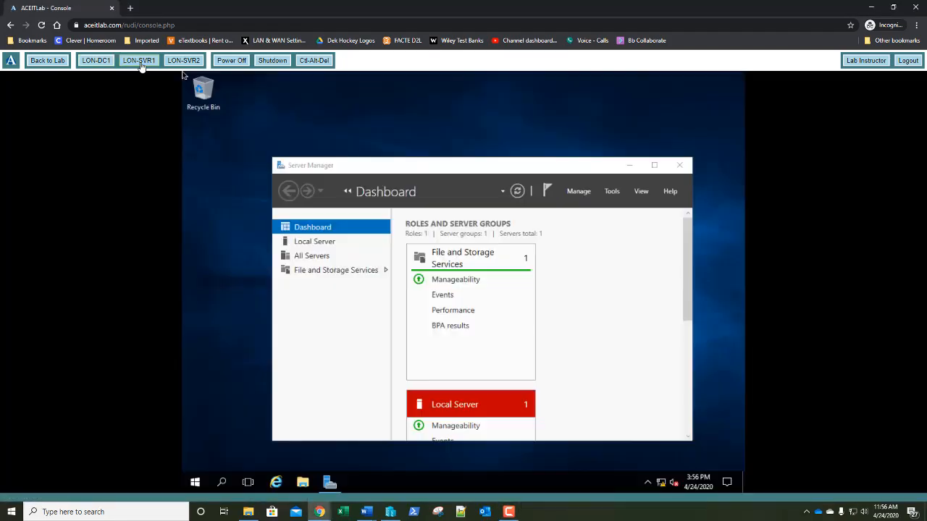
# On LON-SVR1, open Network Connections from Local Server and rename the Ethernet adapter to Private Network
pyautogui.click(316, 246)
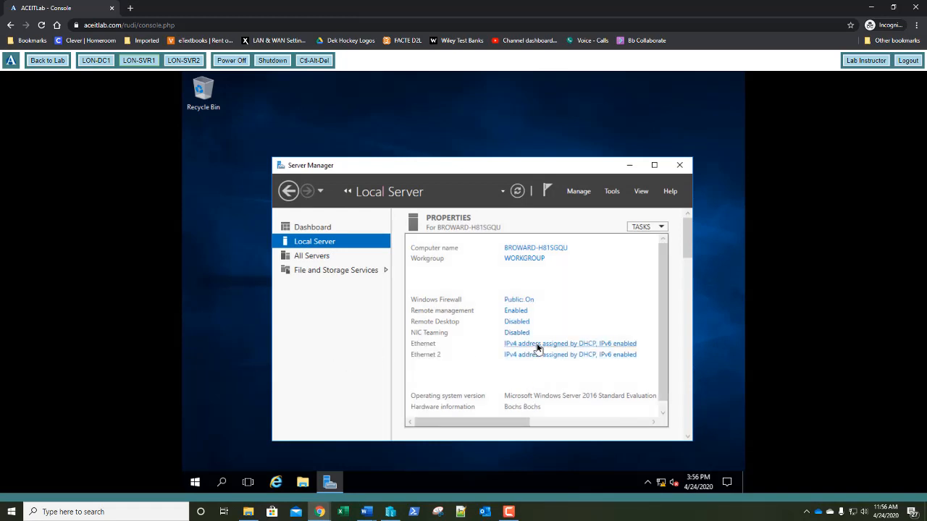
pyautogui.click(537, 345)
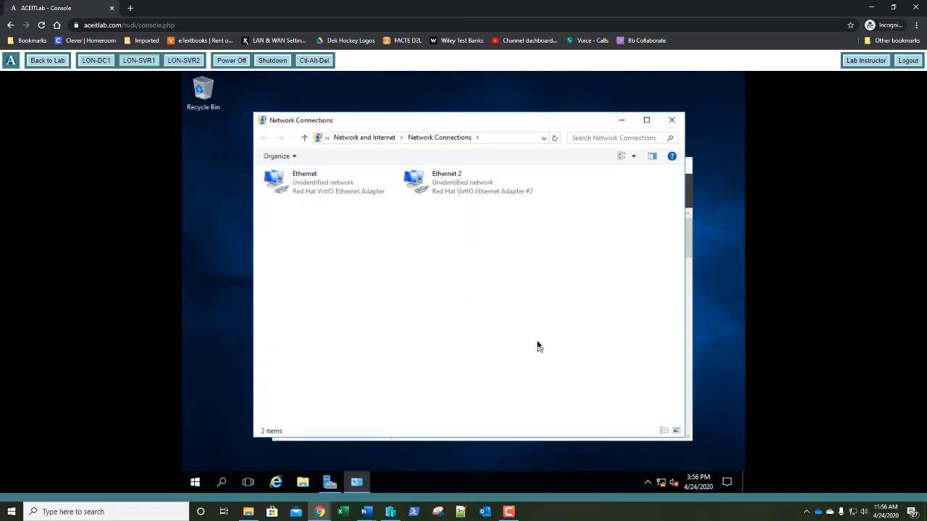
pyautogui.click(309, 185)
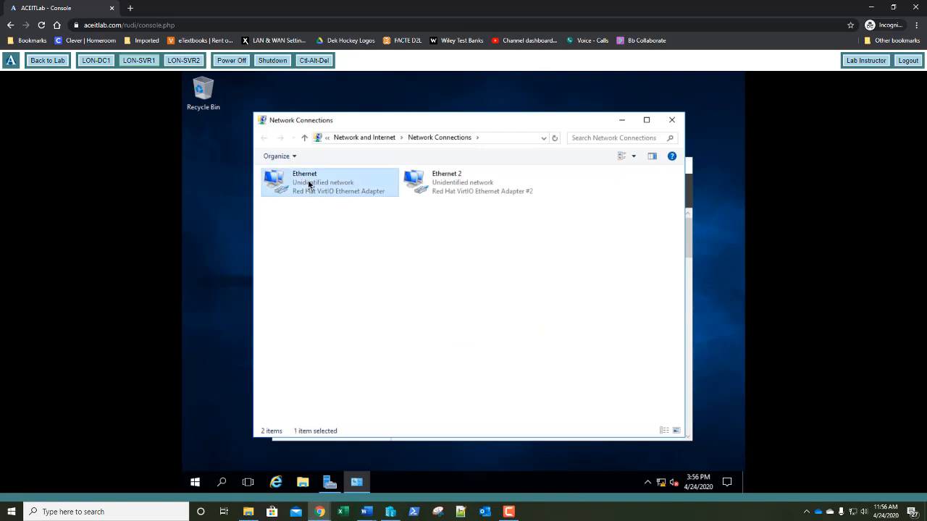
pyautogui.rightClick(309, 184)
pyautogui.click(328, 270)
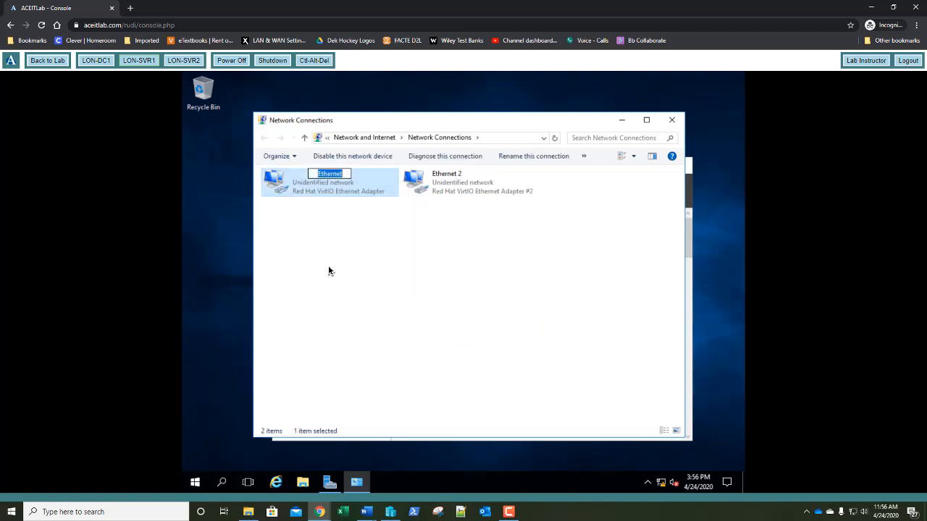
pyautogui.write('Private Network')
pyautogui.press('Tab')
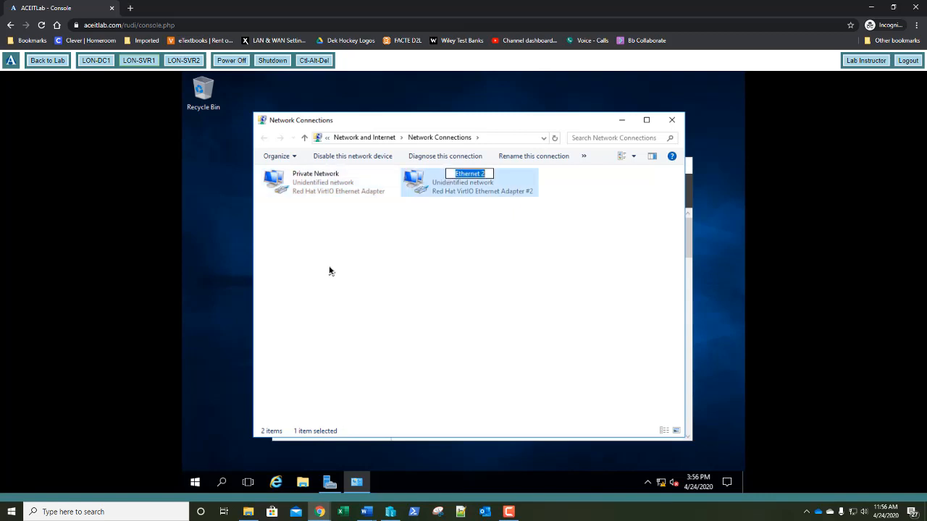
# Rename the second adapter to iSCSI Storage Network, then bring up Private Network's context menu
pyautogui.write('i')
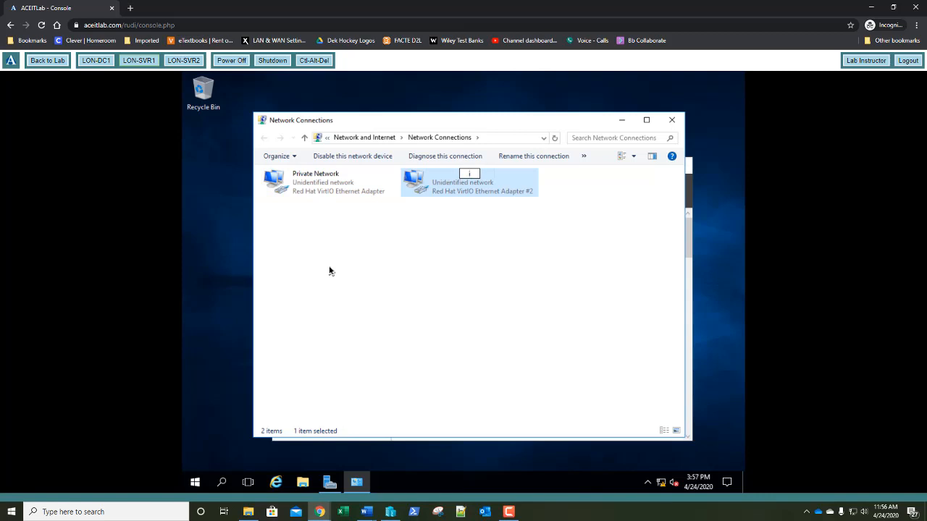
pyautogui.write('SCSI Storage Network')
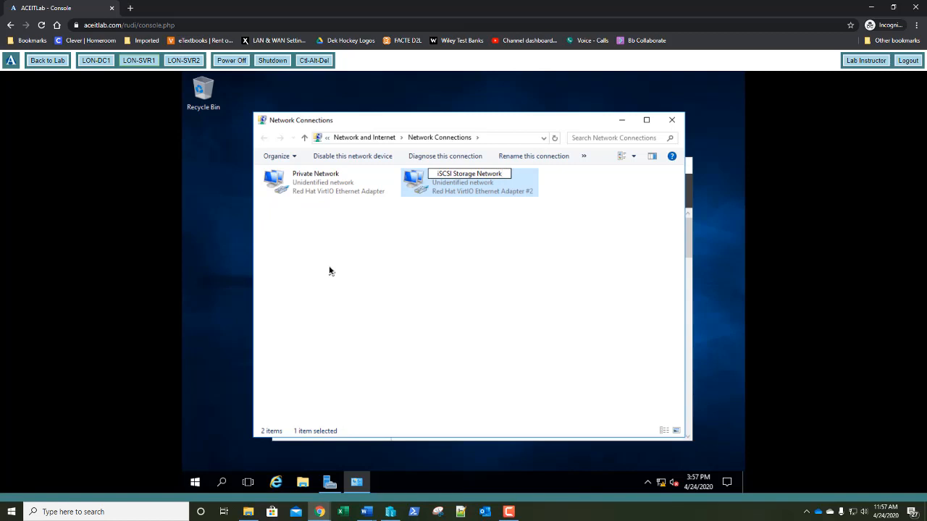
pyautogui.press('Tab')
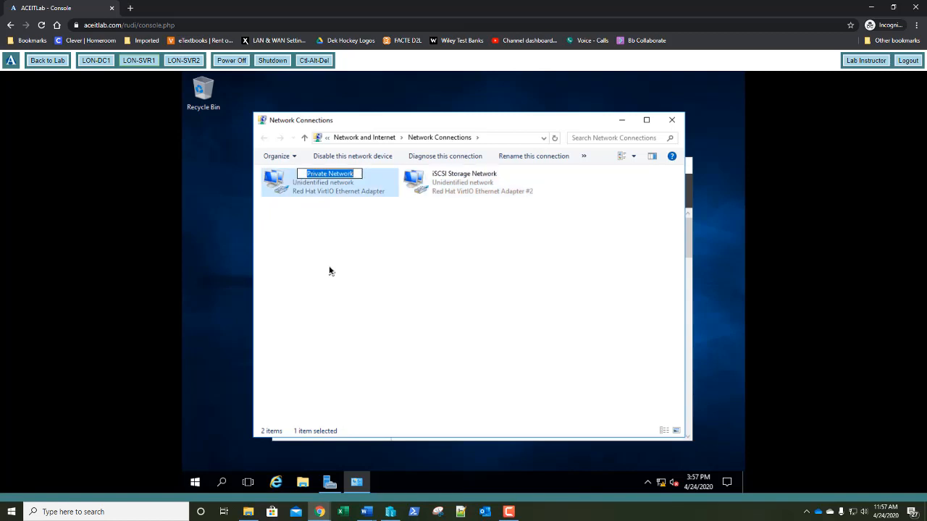
pyautogui.click(345, 200)
pyautogui.rightClick(345, 202)
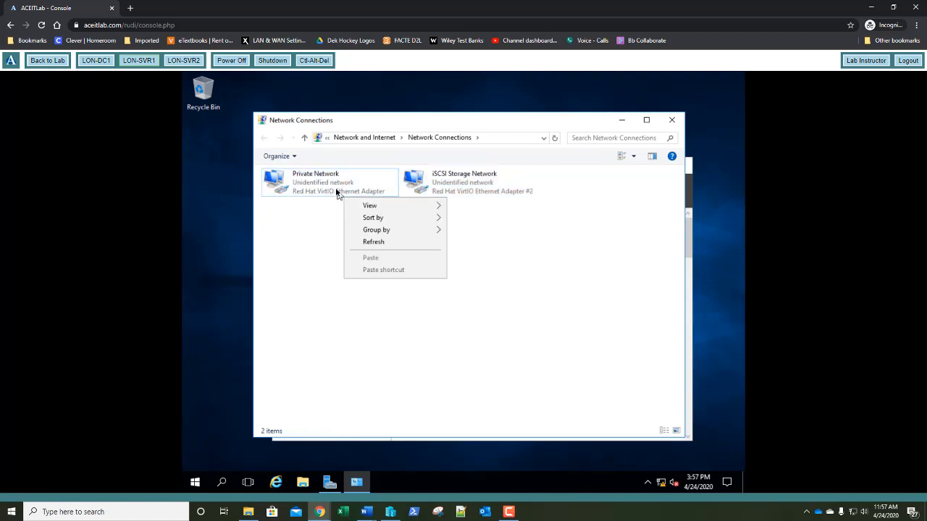
pyautogui.rightClick(336, 191)
# Give Private Network the static IPv4 address 172.16.0.21 and fill in its subnet mask
pyautogui.click(369, 292)
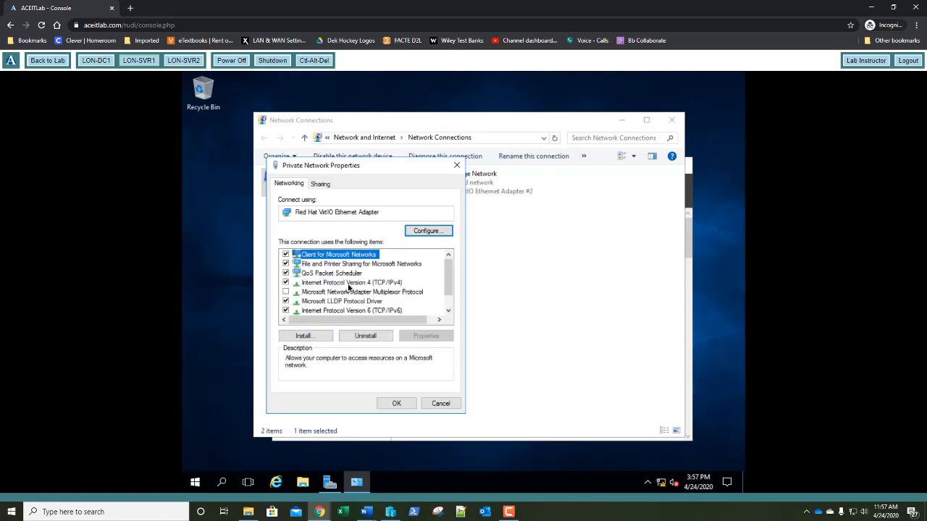
pyautogui.doubleClick(348, 283)
pyautogui.click(349, 288)
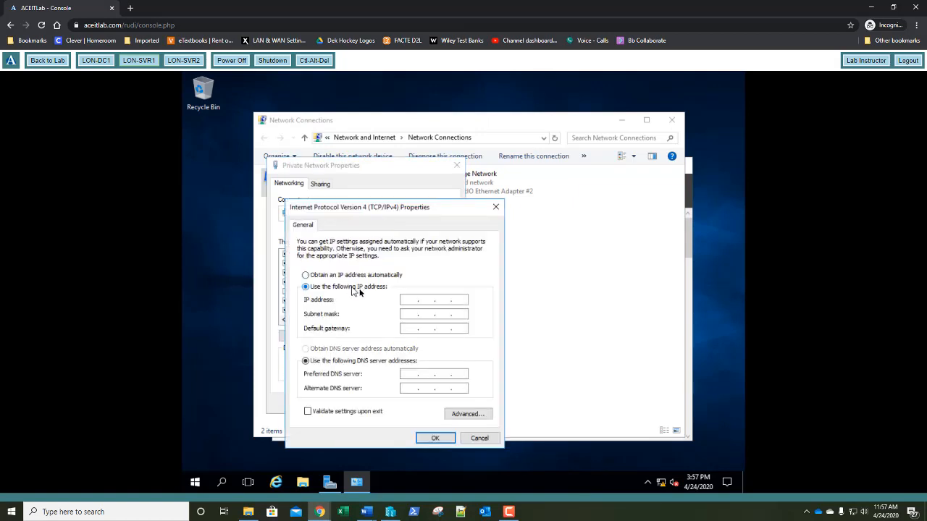
pyautogui.click(416, 300)
pyautogui.write('172 . 16 . 0 . 21')
pyautogui.press('Tab')
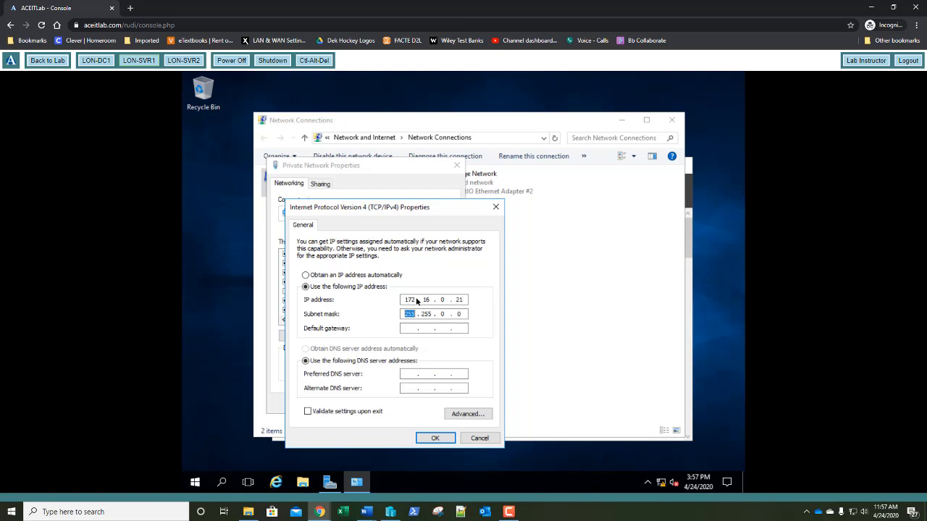
pyautogui.press('Right')
pyautogui.press('Right')
pyautogui.press('Right')
pyautogui.write('255')
pyautogui.press('Tab')
# Enter gateway 172.16.0.1 and preferred DNS 172.16.0.10, then apply and save the adapter settings
pyautogui.write('172')
pyautogui.write('16')
pyautogui.write('0')
pyautogui.write('1')
pyautogui.press('Tab')
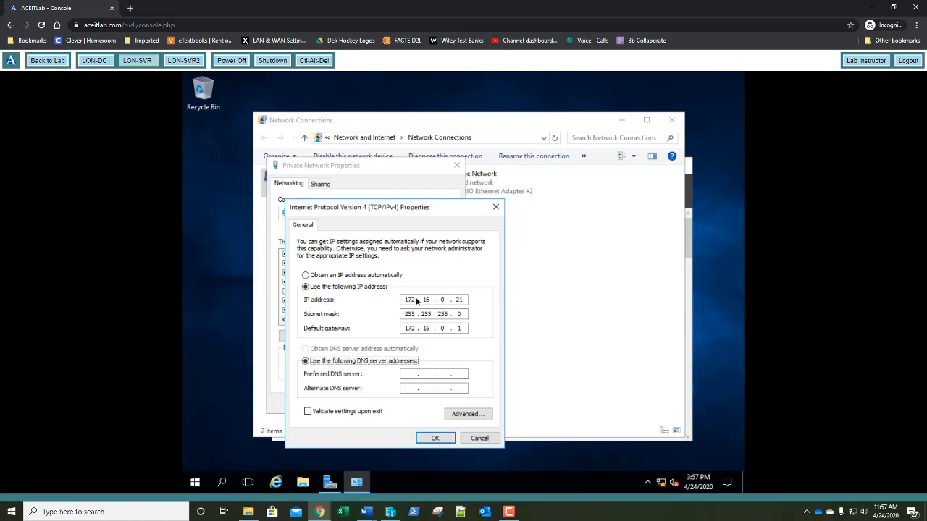
pyautogui.press('Tab')
pyautogui.write('17216010')
pyautogui.press('Return')
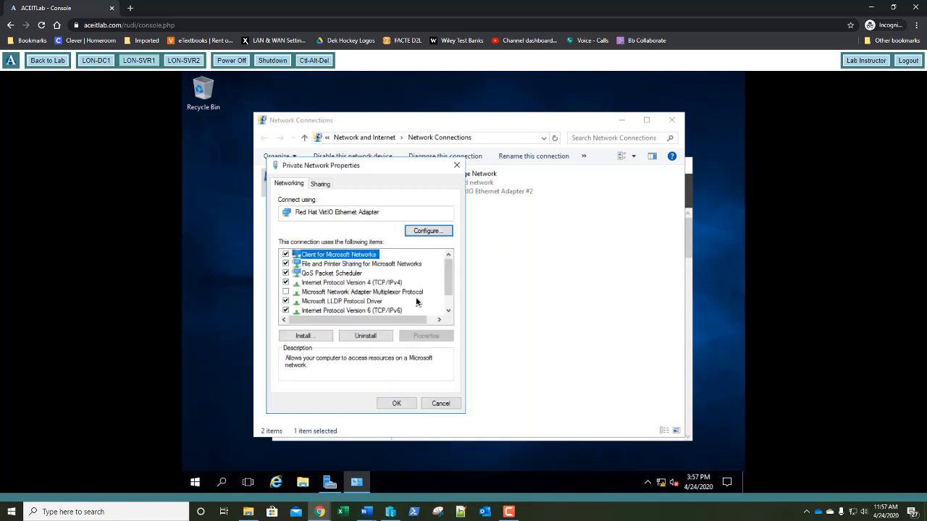
pyautogui.press('Return')
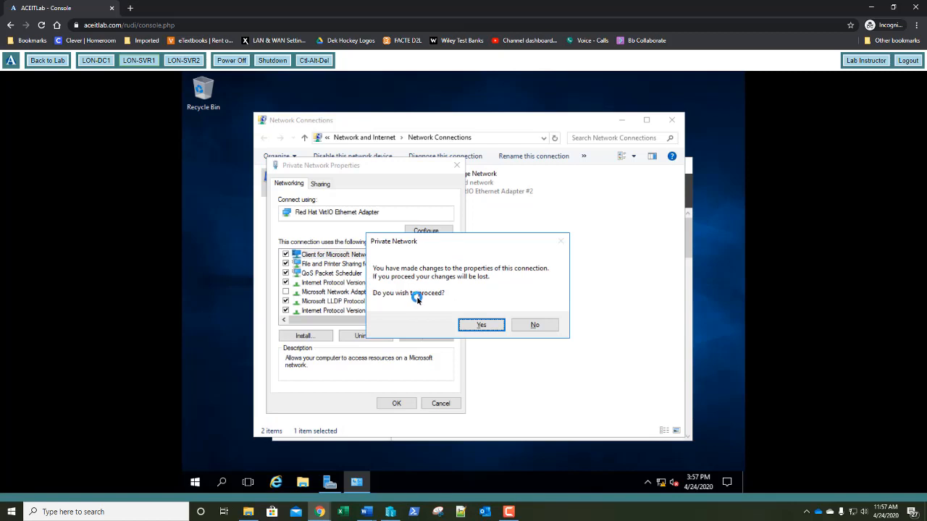
pyautogui.click(536, 326)
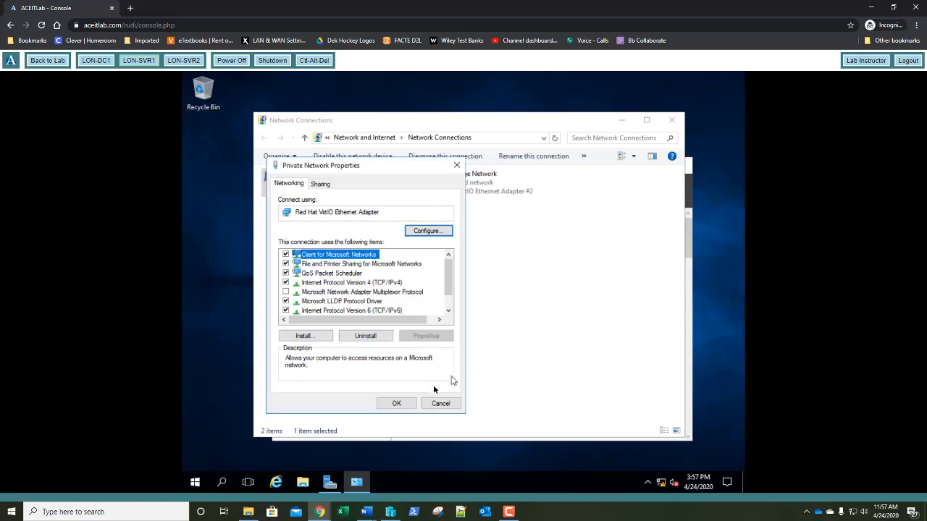
pyautogui.click(408, 405)
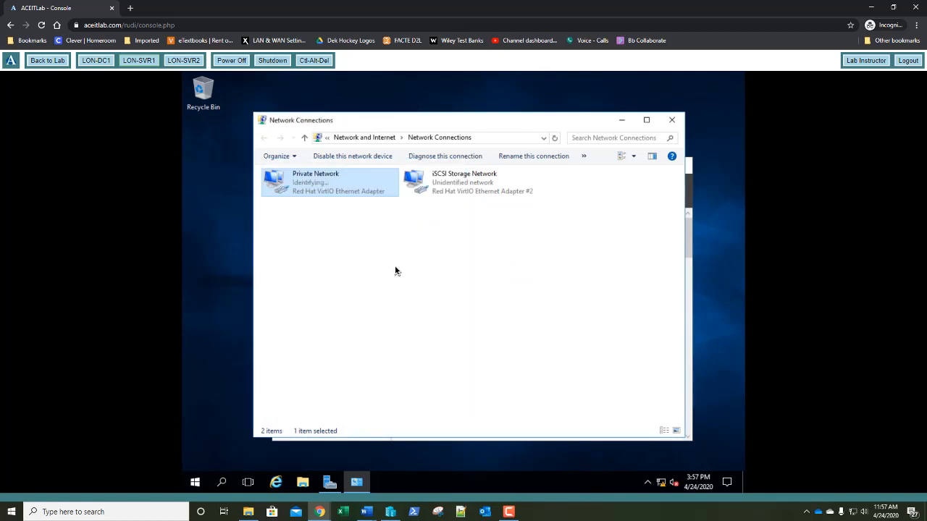
# Check Private Network's connection details, then close the status and Network Connections windows
pyautogui.rightClick(323, 189)
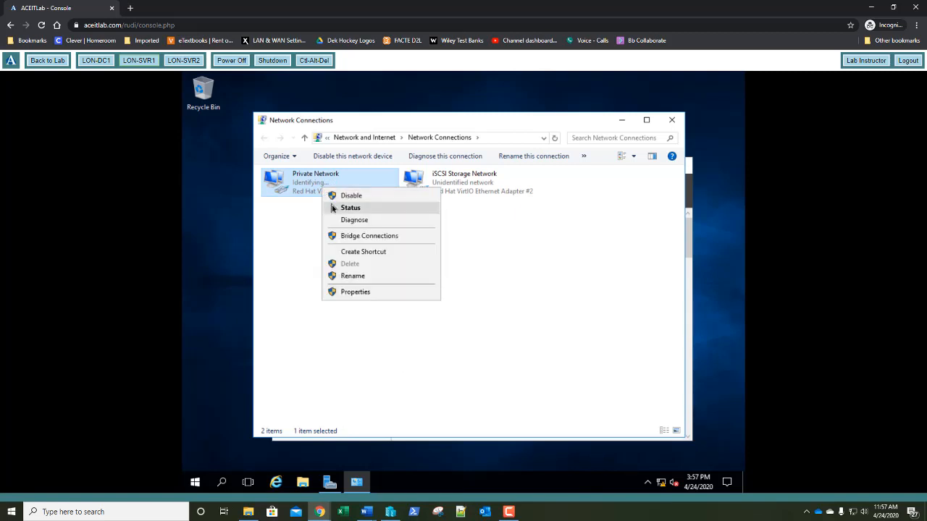
pyautogui.click(335, 207)
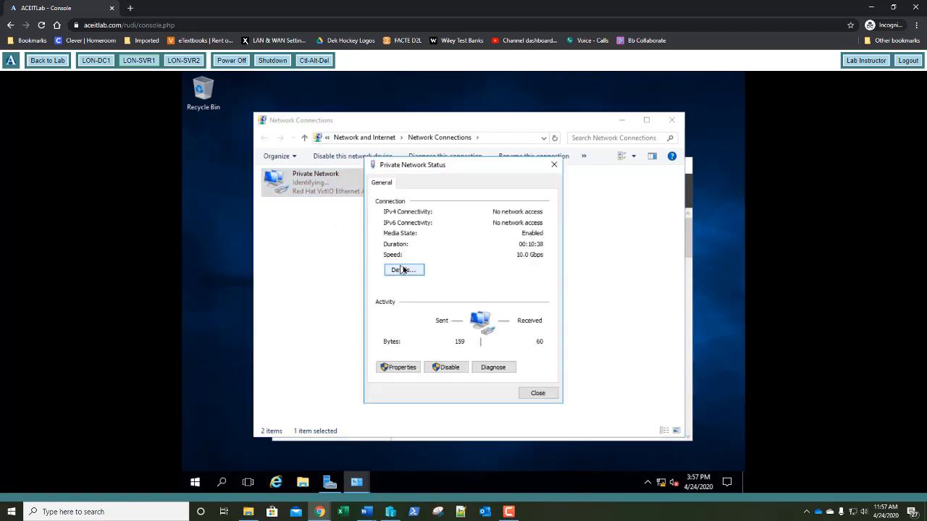
pyautogui.click(403, 269)
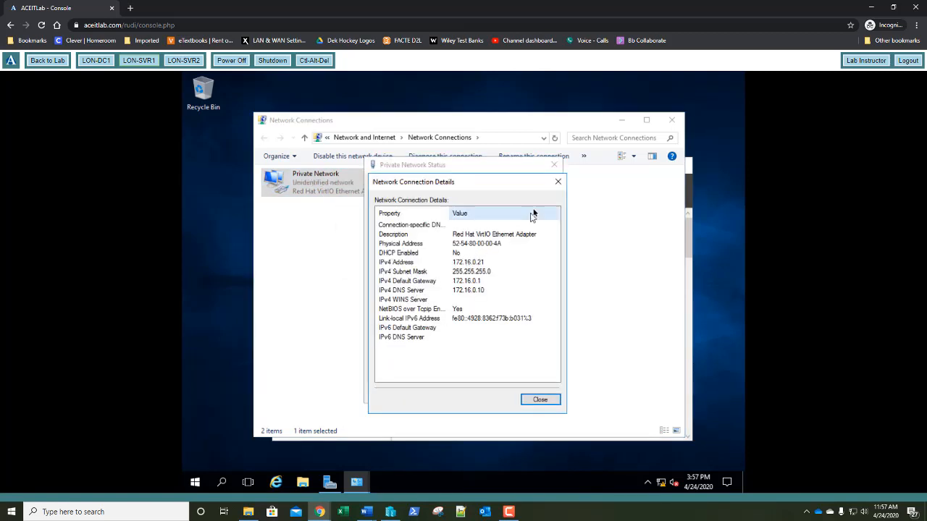
pyautogui.click(557, 182)
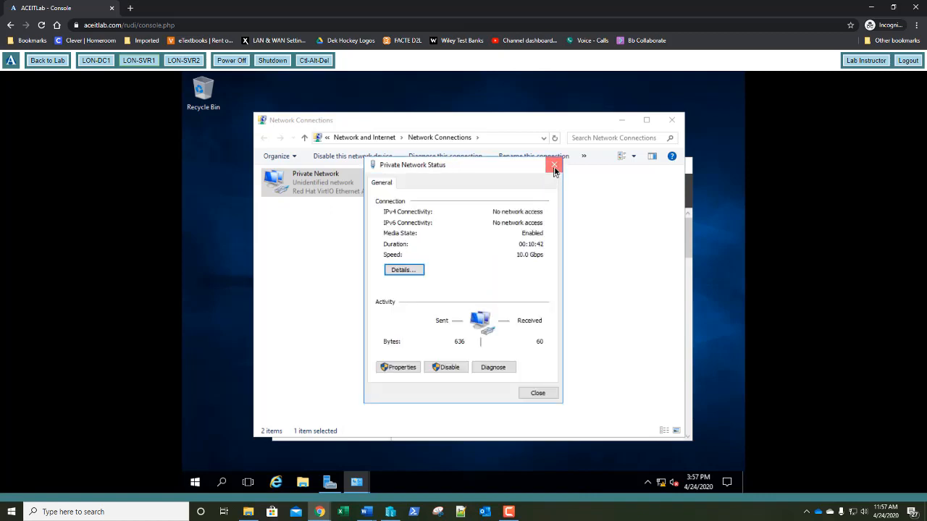
pyautogui.click(555, 169)
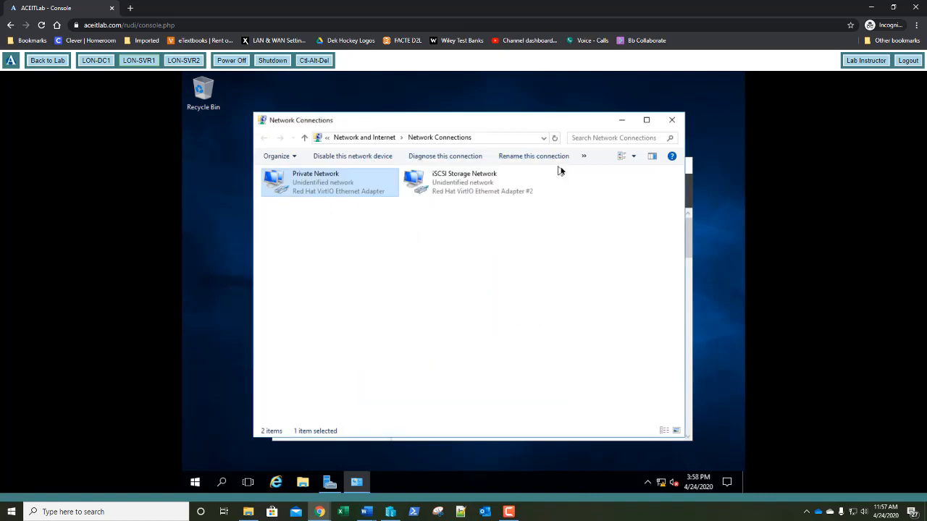
pyautogui.click(671, 121)
# Switch to LON-SVR2 and open its network connections from Server Manager's Local Server page
pyautogui.click(655, 164)
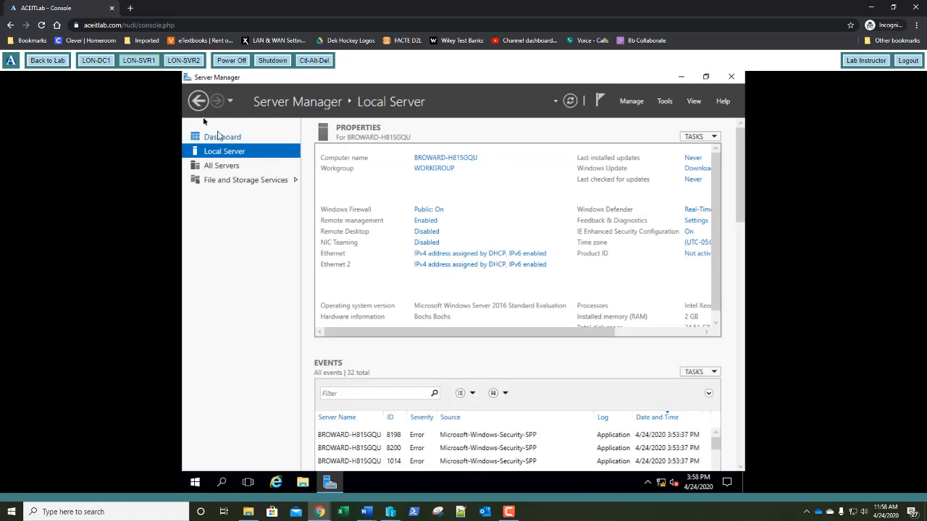
pyautogui.click(190, 63)
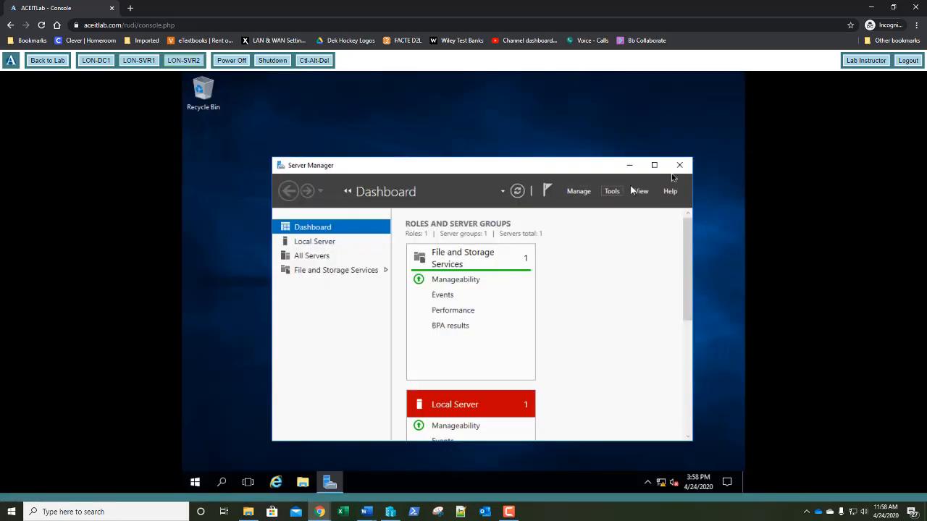
pyautogui.click(654, 165)
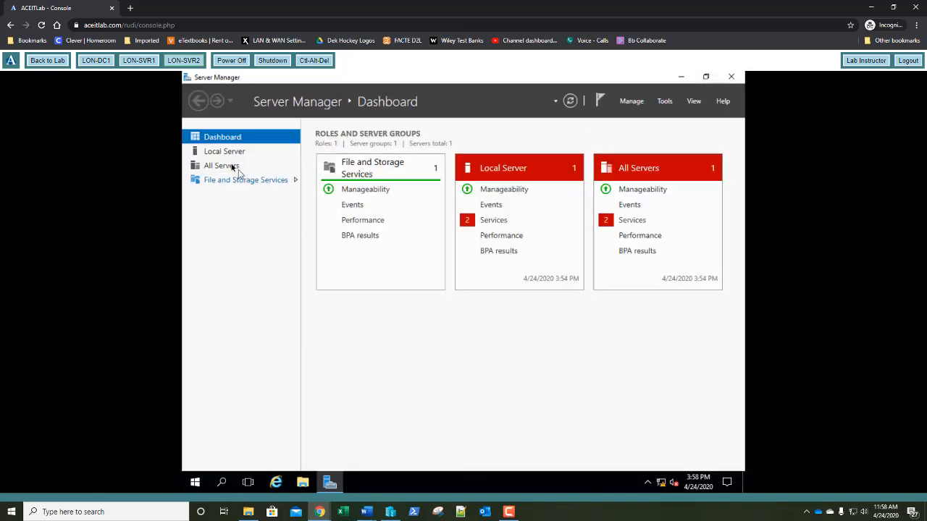
pyautogui.click(222, 151)
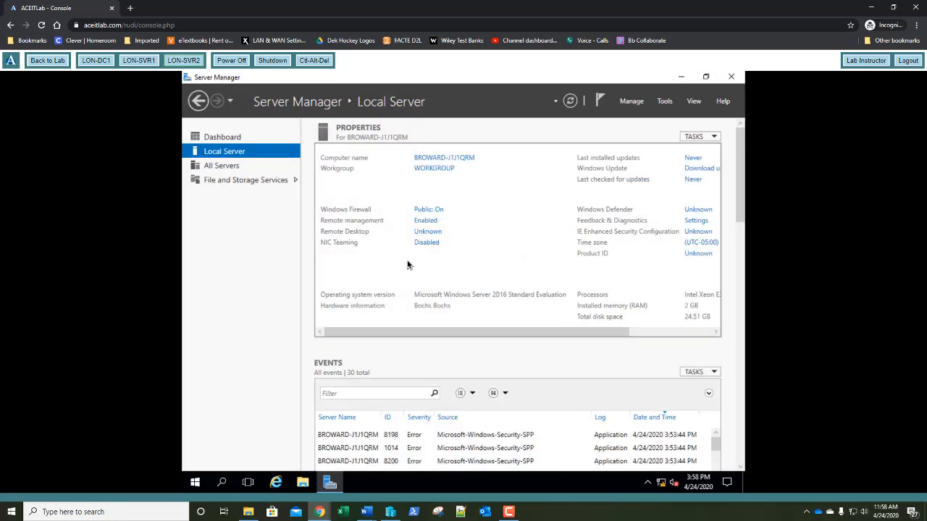
pyautogui.click(440, 255)
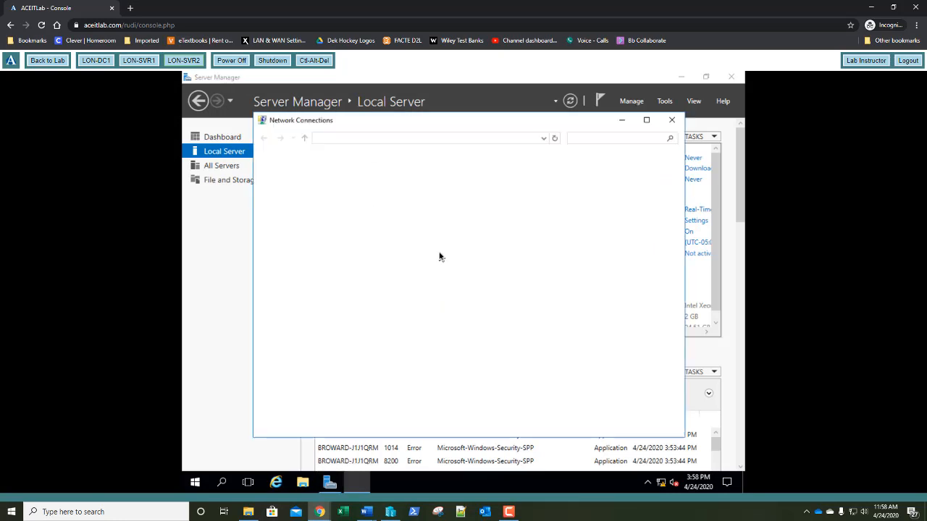
# Rename the adapters to Private Network and iSCSI Storage Network (replacing Ethernet 2)
pyautogui.rightClick(317, 179)
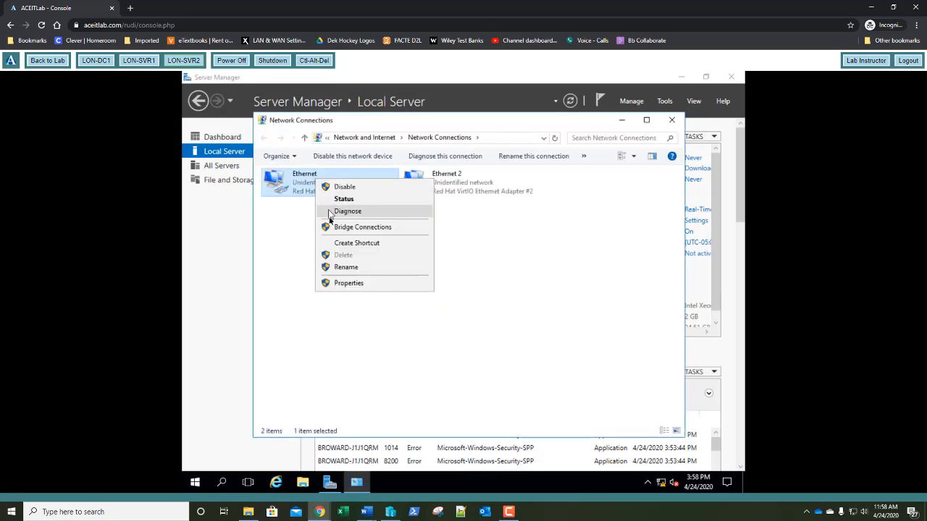
pyautogui.click(332, 267)
pyautogui.write('P')
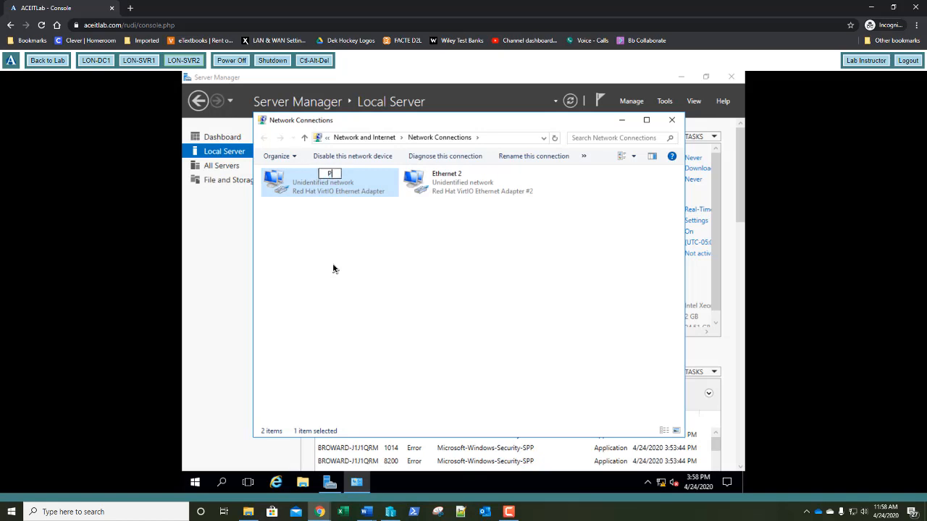
pyautogui.write('rivate Network')
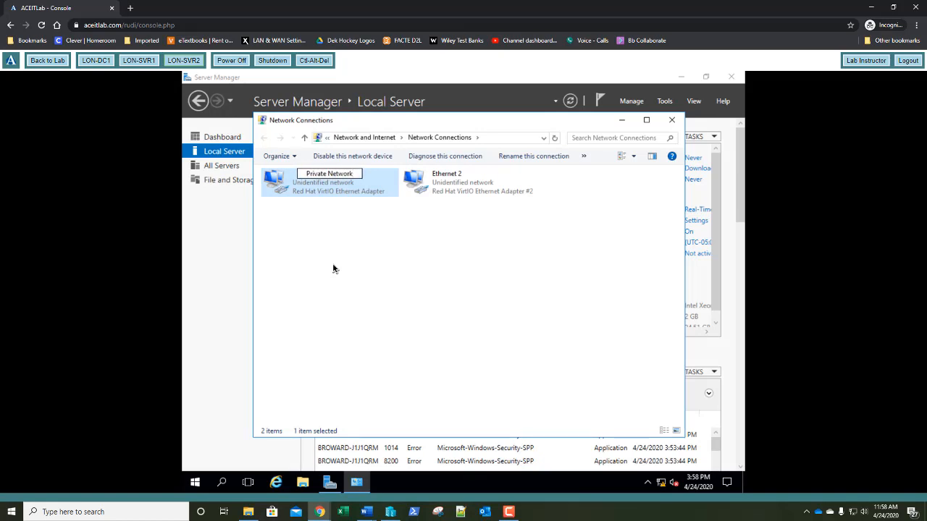
pyautogui.press('Tab')
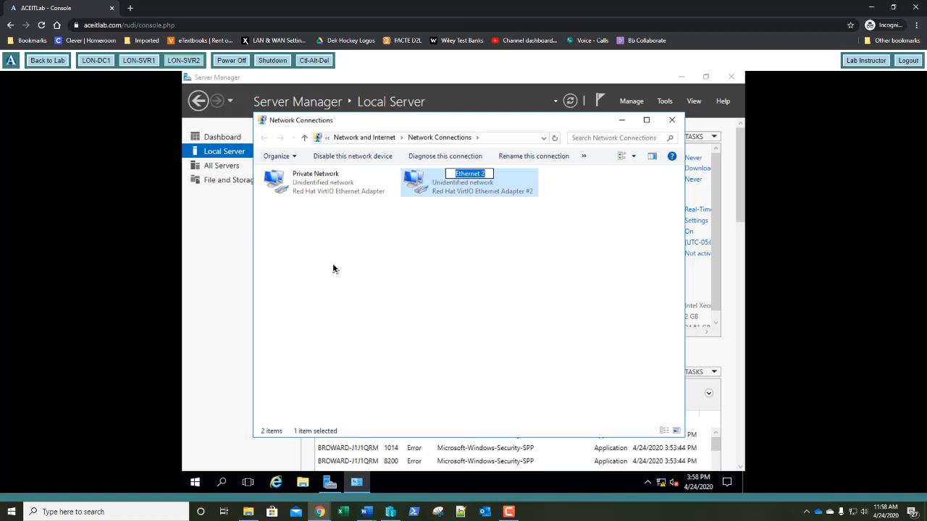
pyautogui.press('BackSpace')
pyautogui.write('i')
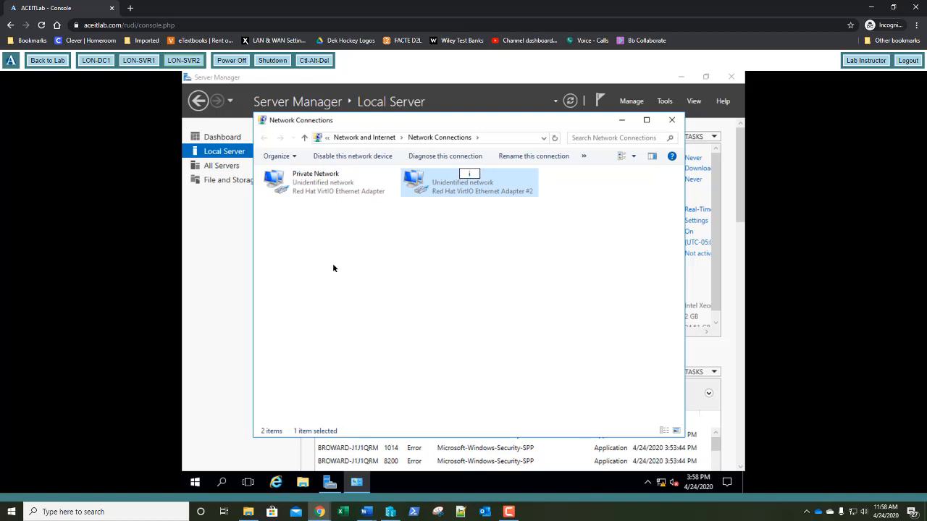
pyautogui.write('SCSI Storage Ne')
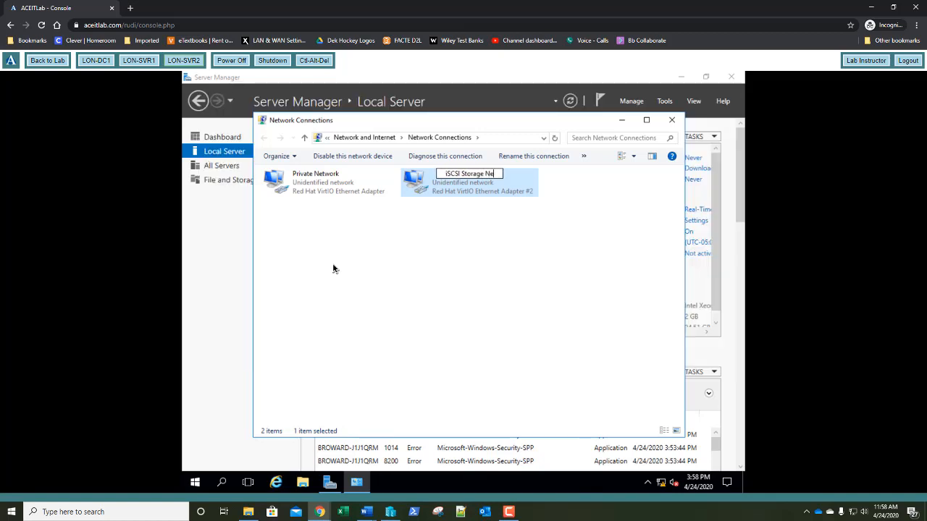
pyautogui.write('twork')
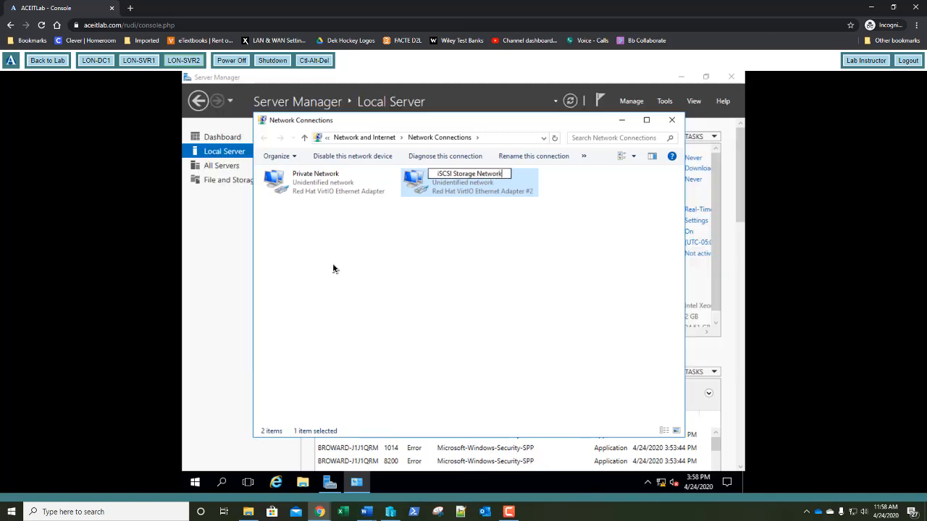
pyautogui.press('Return')
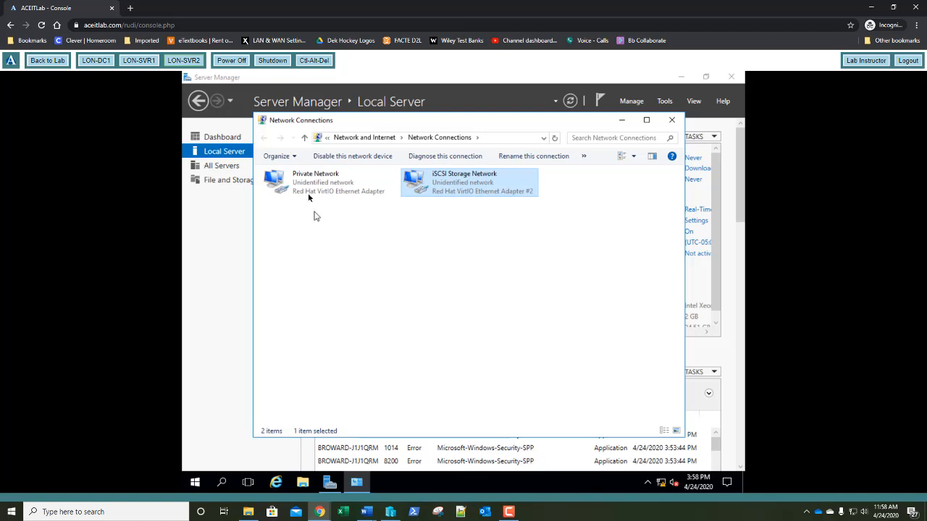
pyautogui.rightClick(308, 177)
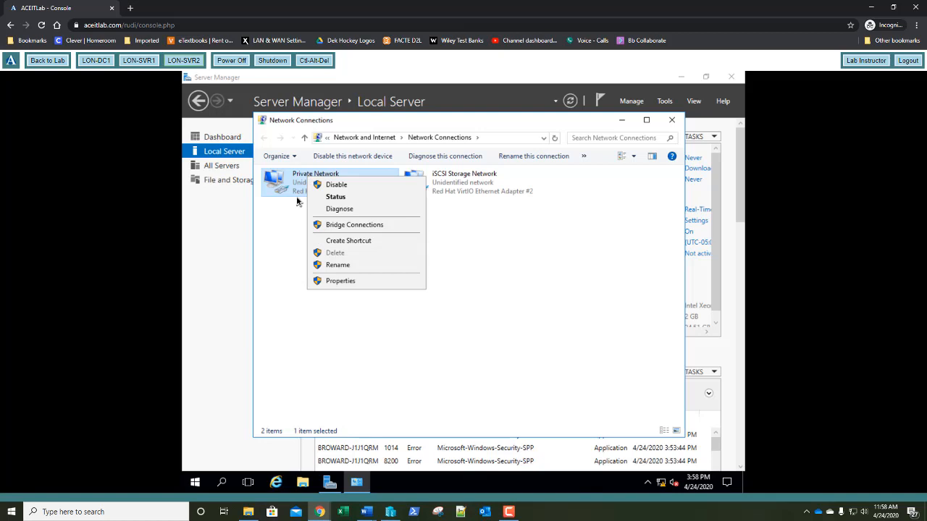
# Open Private Network's IPv4 properties and switch to a manually assigned IP address
pyautogui.click(297, 212)
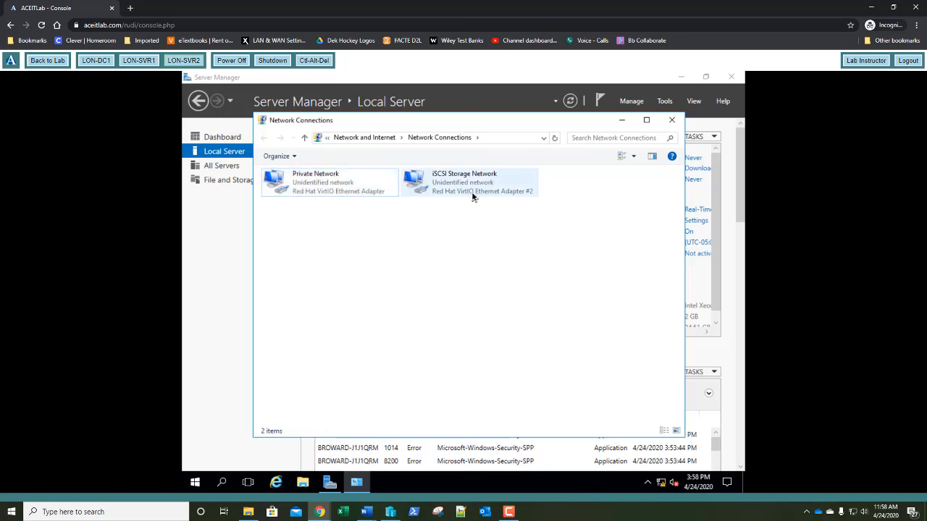
pyautogui.rightClick(321, 186)
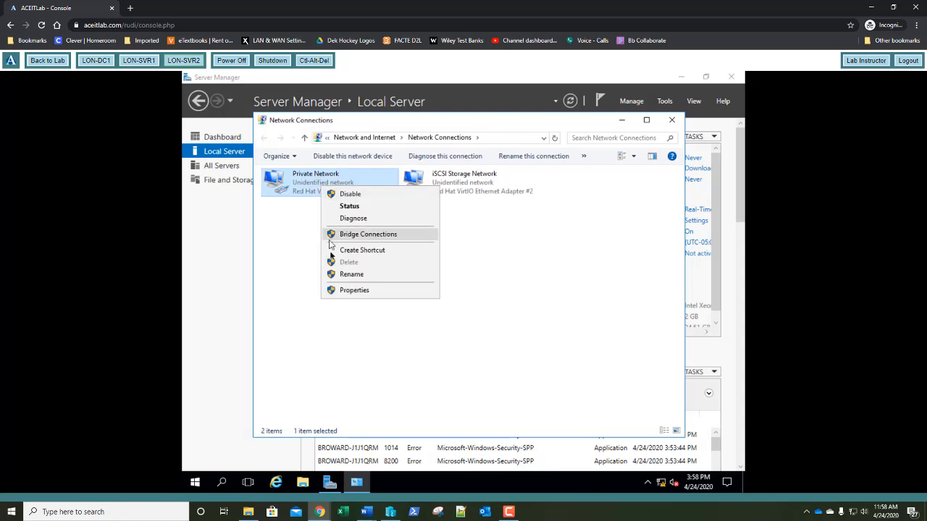
pyautogui.click(333, 291)
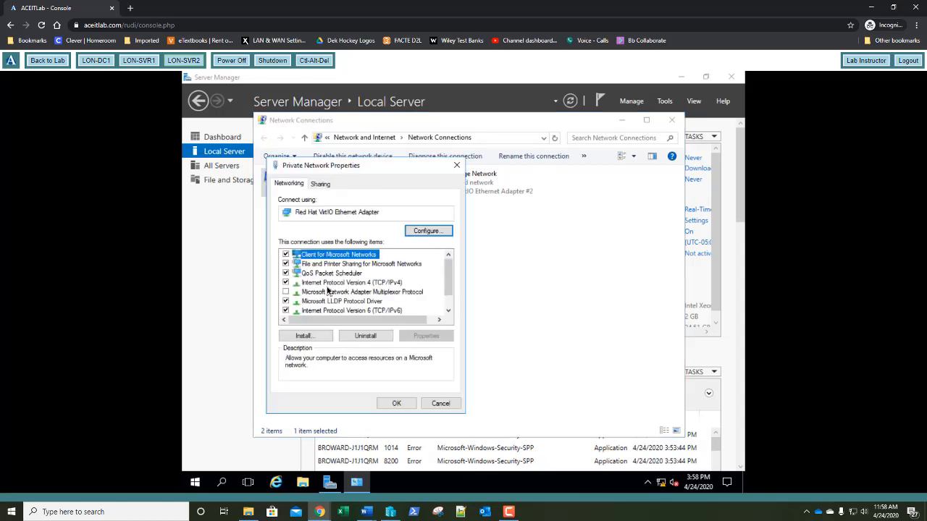
pyautogui.doubleClick(325, 283)
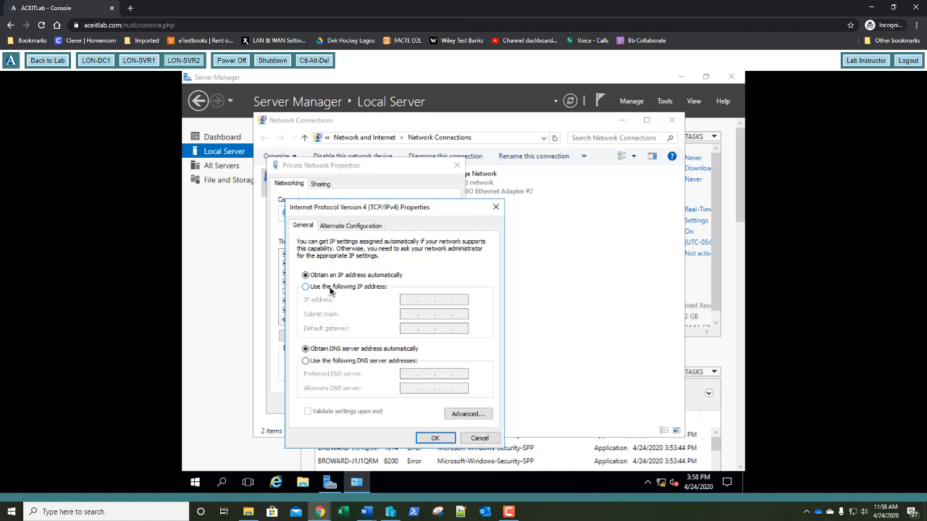
pyautogui.click(326, 287)
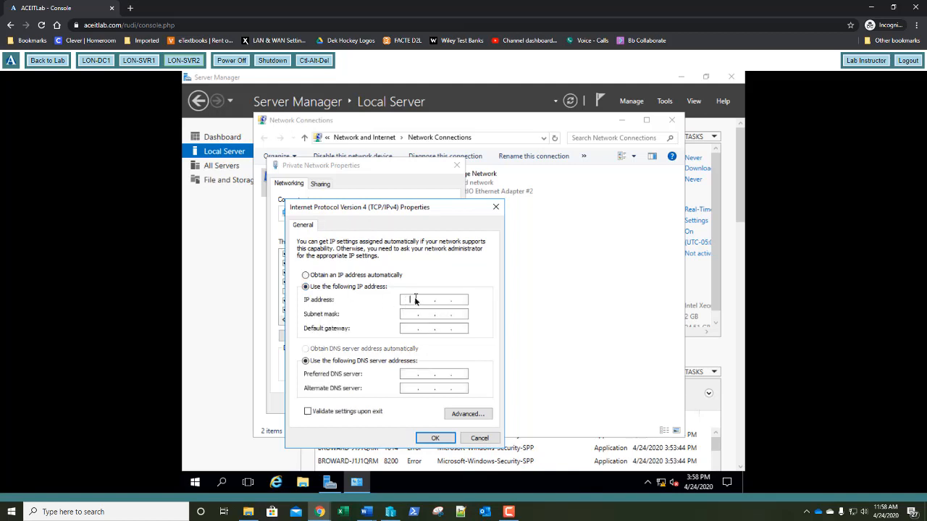
# Enter IP 172.16.0.22, mask 255.255.255.0, gateway 172.16.0.1 and the DNS server, then apply
pyautogui.write('172 . 16 . 0 . 22')
pyautogui.press('Tab')
pyautogui.write('255.255.255')
pyautogui.press('Tab')
pyautogui.write('172 . 16 . 0 . 1')
pyautogui.press('Tab')
pyautogui.press('Tab')
pyautogui.write('721')
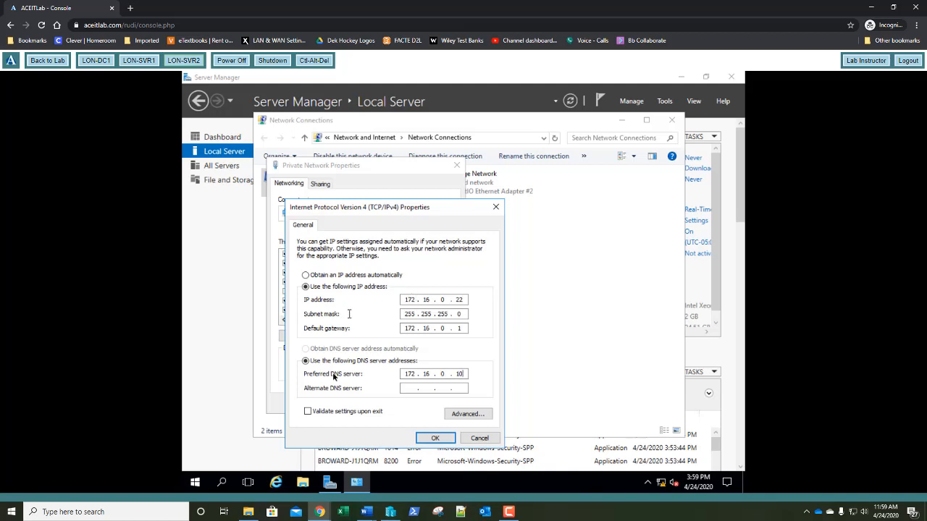
pyautogui.click(425, 440)
pyautogui.click(397, 404)
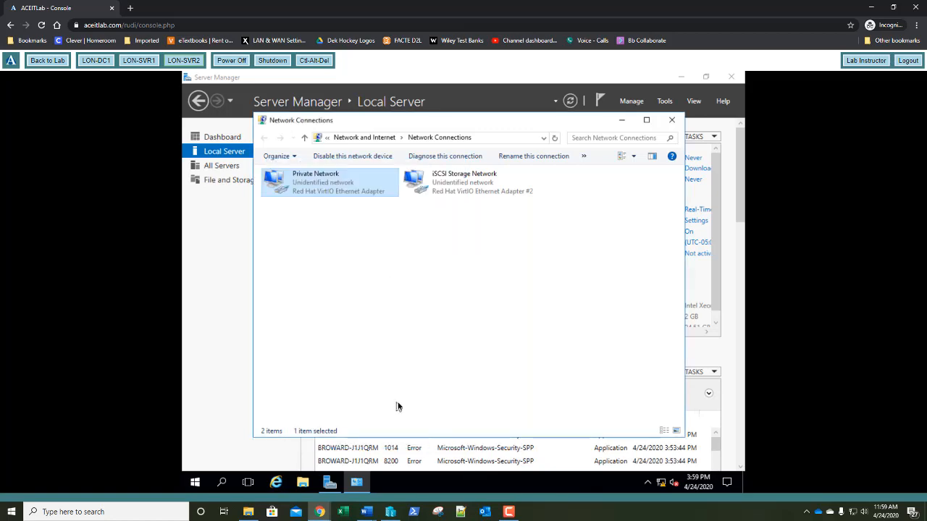
# Close Network Connections, refresh Local Server to confirm 172.16.0.22, and switch to LON-DC1
pyautogui.click(673, 120)
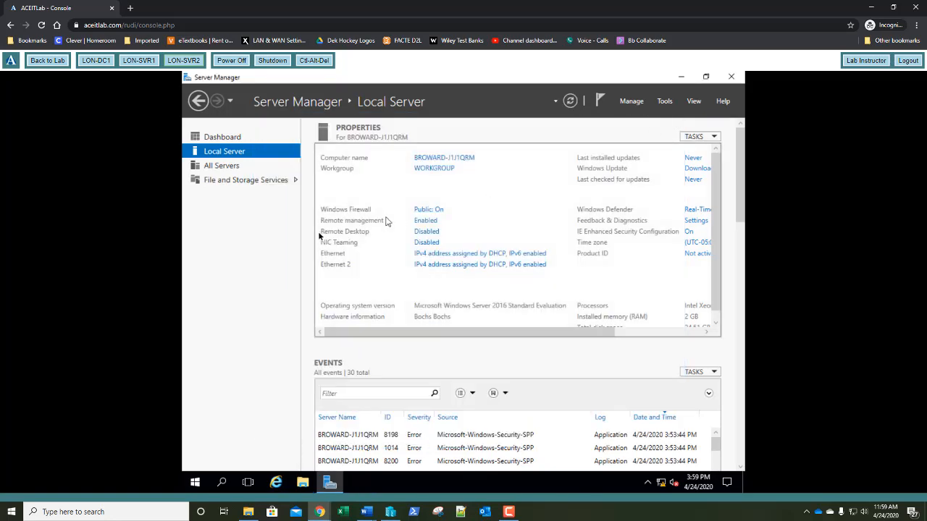
pyautogui.click(569, 101)
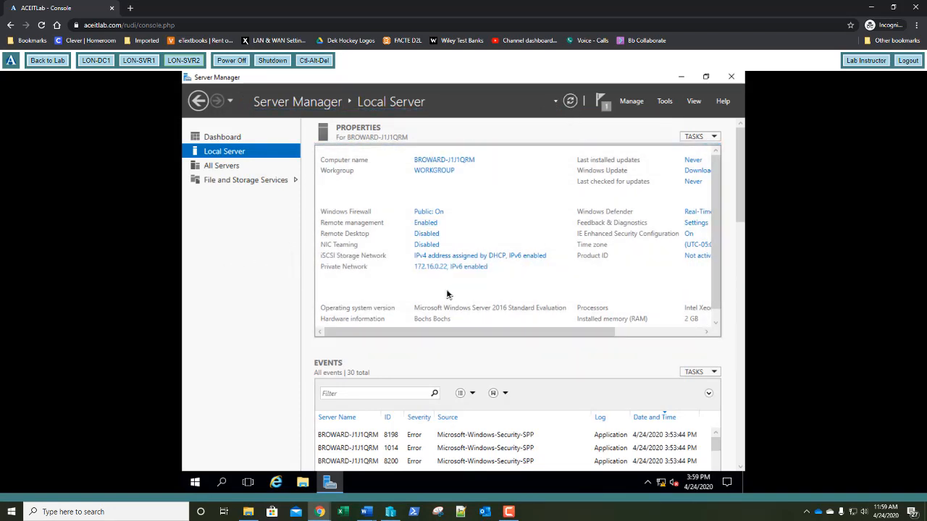
pyautogui.click(96, 60)
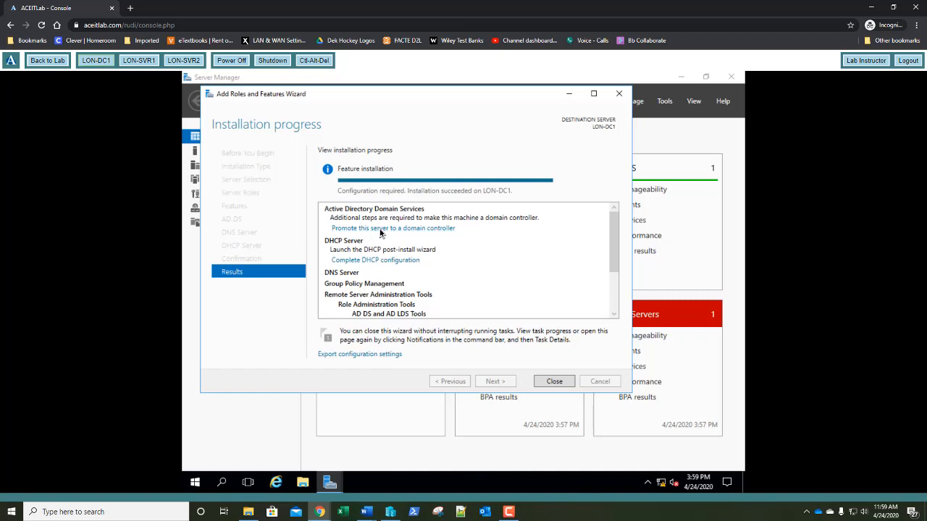
# Launch domain controller promotion on LON-DC1 and add a new forest with root domain adatum.com
pyautogui.click(380, 228)
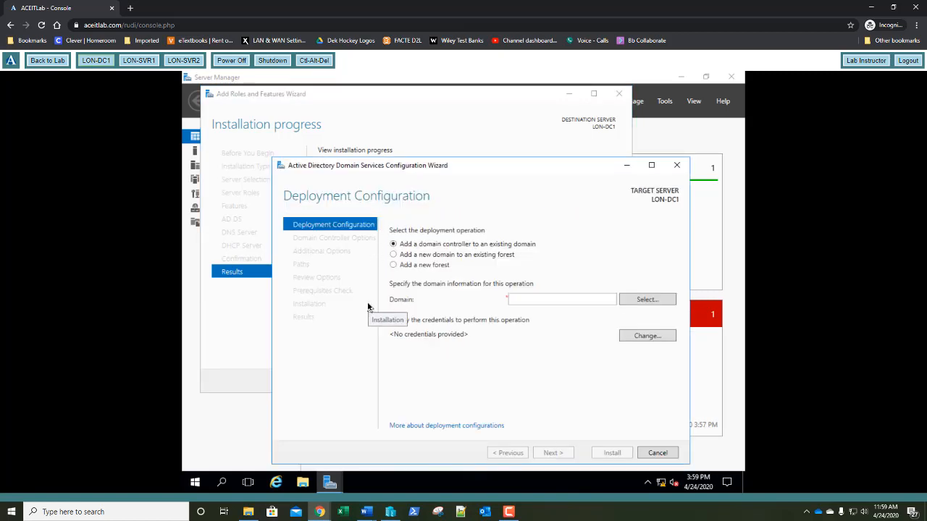
pyautogui.click(393, 265)
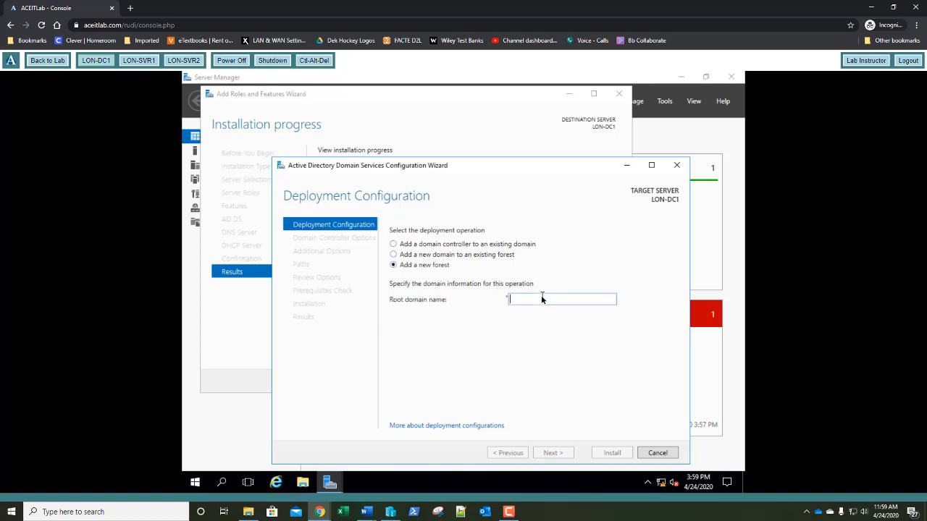
pyautogui.write('adatum')
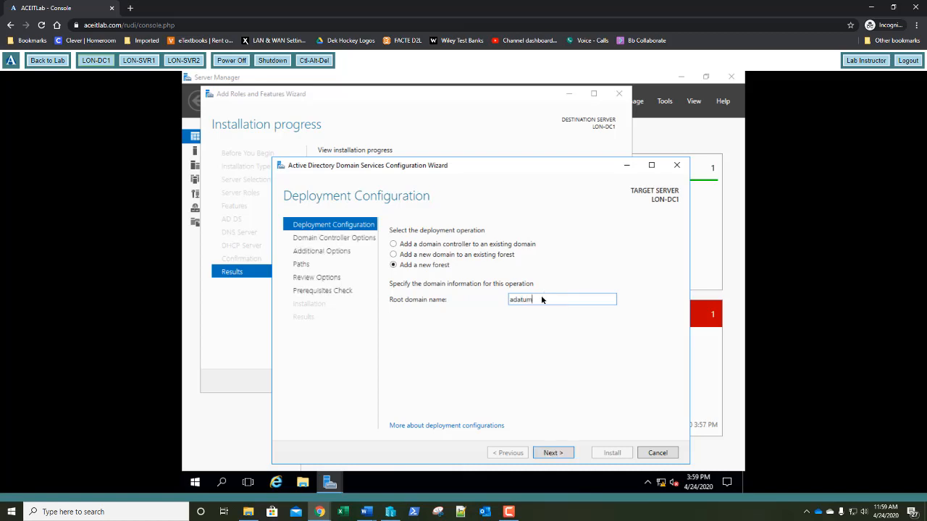
pyautogui.write('.com')
pyautogui.press('Return')
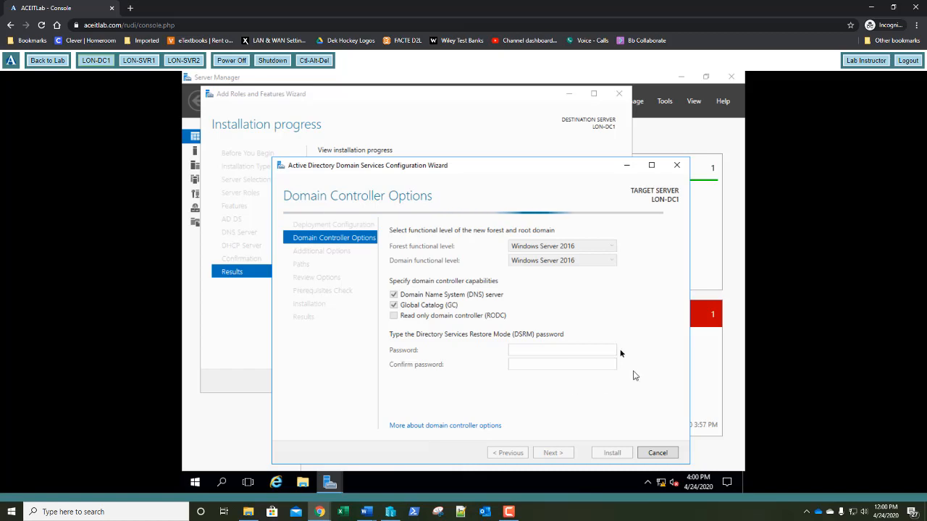
# Enter the DSRM password and accept the default DNS and ADATUM NetBIOS options to reach Paths
pyautogui.click(517, 348)
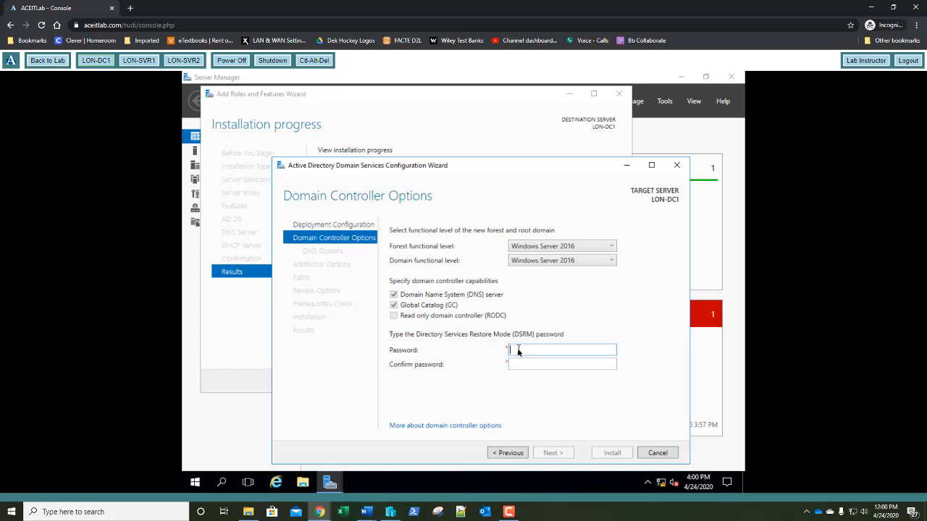
pyautogui.write('P••••••••')
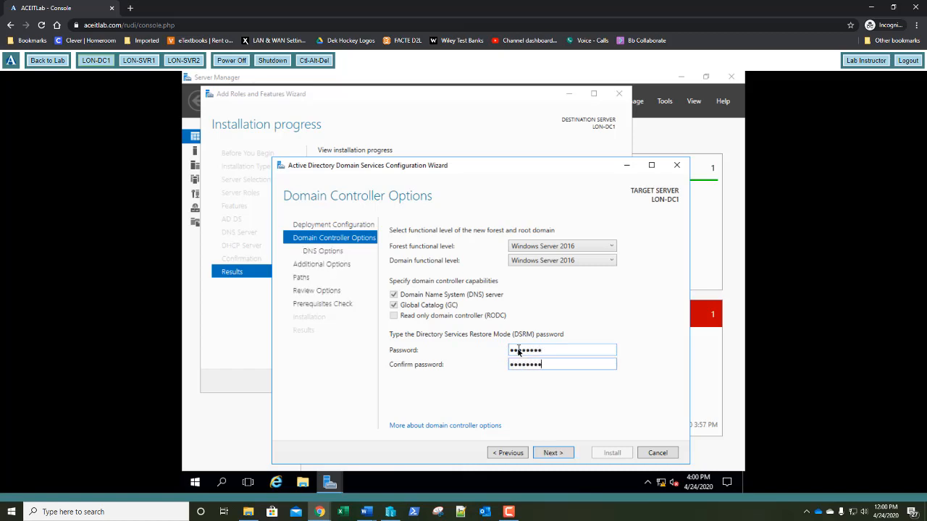
pyautogui.press('Return')
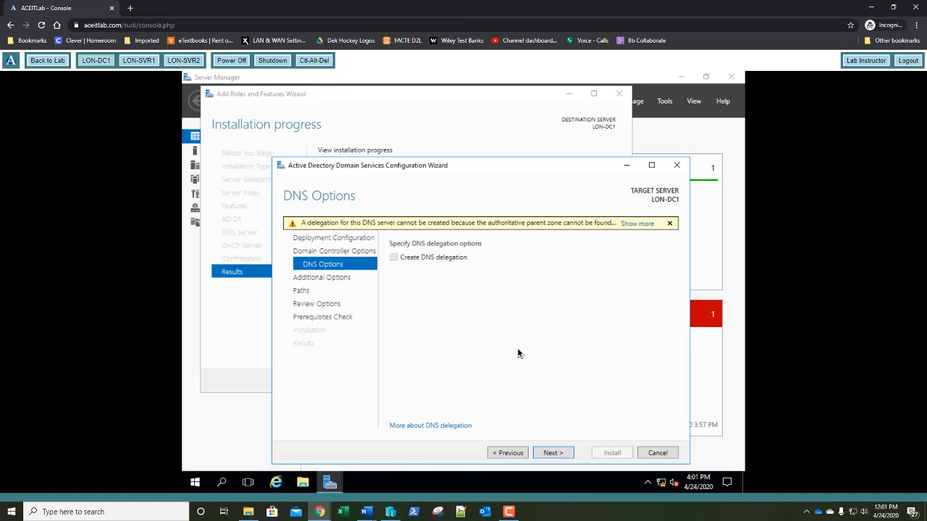
pyautogui.press('Return')
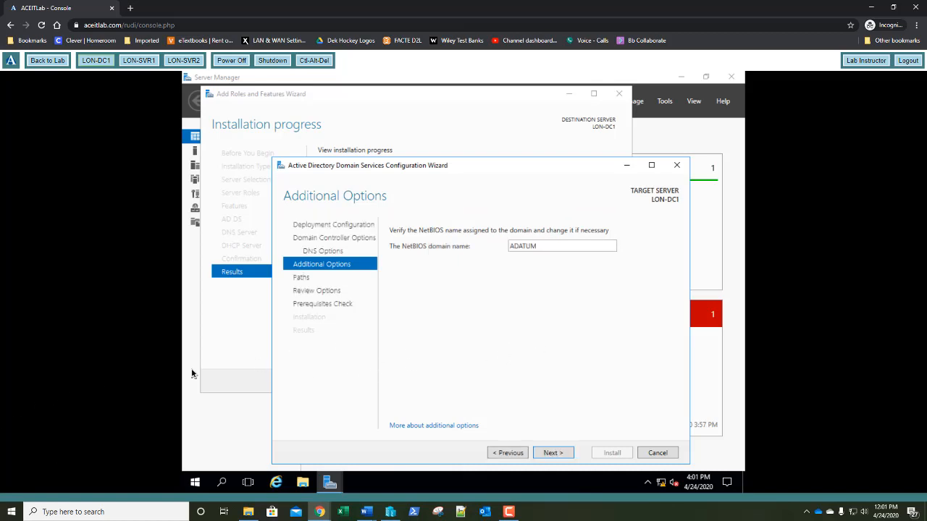
pyautogui.click(559, 453)
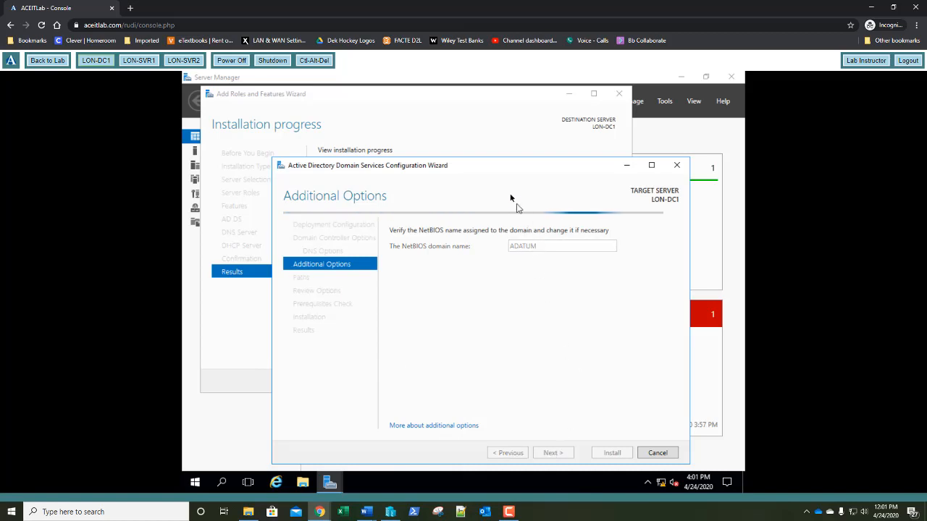
pyautogui.moveTo(494, 168); pyautogui.dragTo(495, 145)
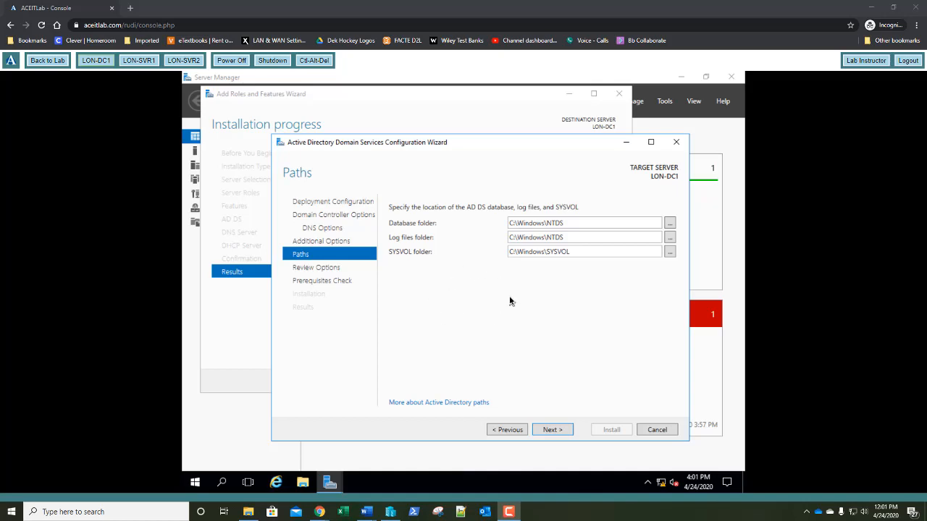
# Accept the default NTDS and SYSVOL paths and the review page to run the prerequisites check
pyautogui.click(550, 430)
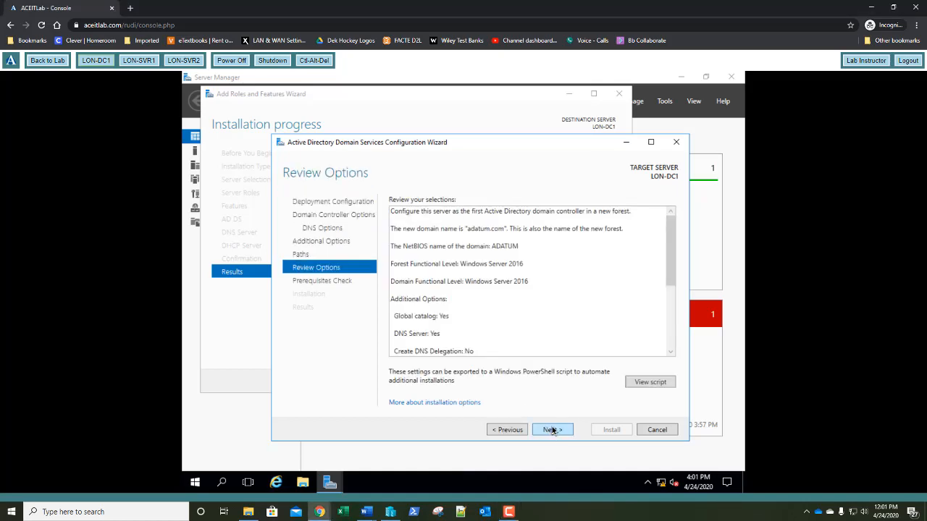
pyautogui.click(552, 430)
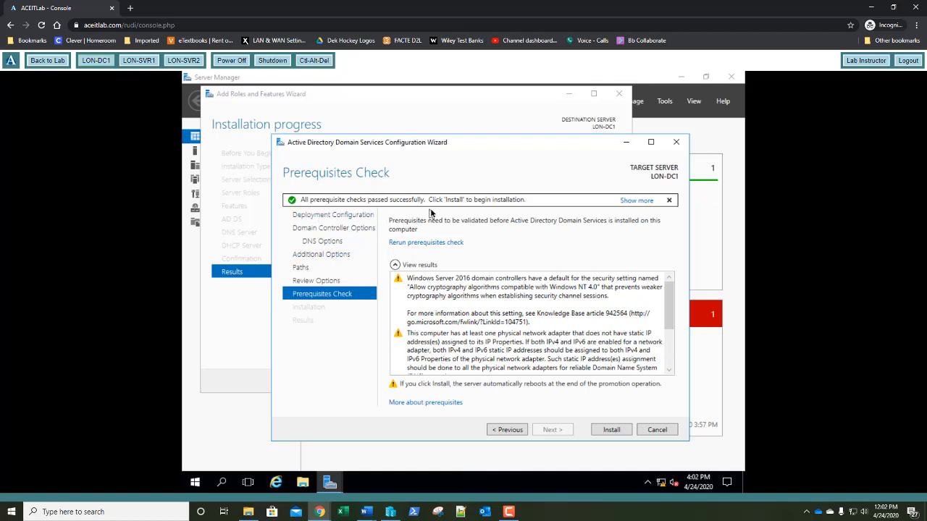
# Launch the AD DS installation on LON-DC1 from the Prerequisites Check page
pyautogui.click(612, 430)
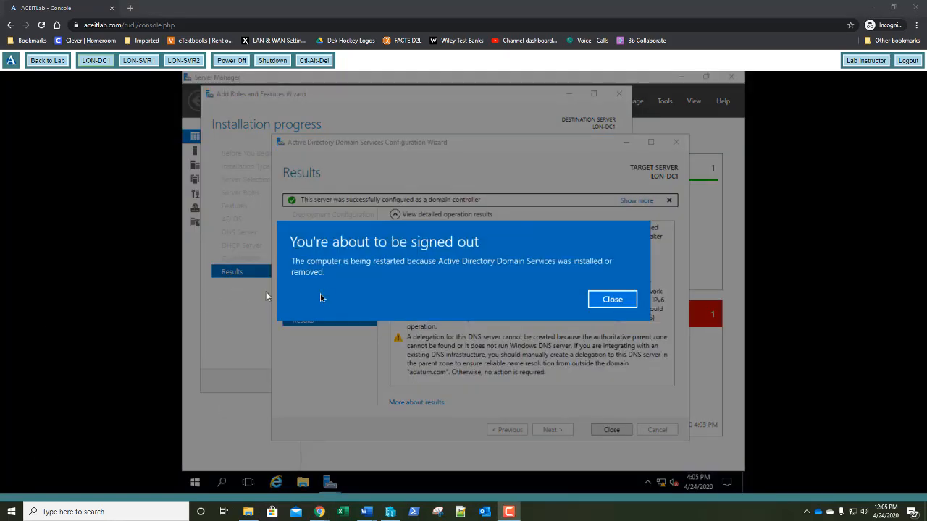
# Dismiss the sign-out notice so LON-DC1 can restart
pyautogui.click(612, 299)
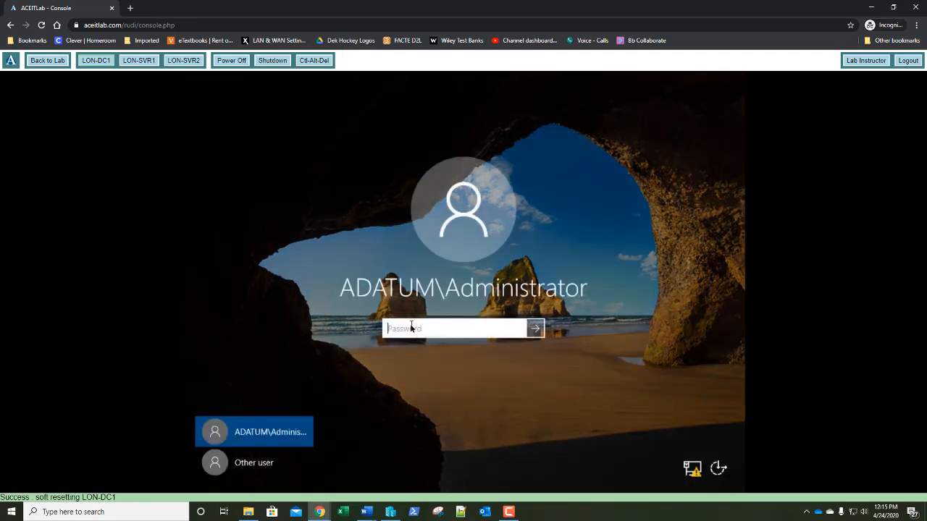
# Sign in to LON-DC1 with the domain administrator password and launch DNS Manager from Tools
pyautogui.write('Pa$$w0rd')
pyautogui.press('Return')
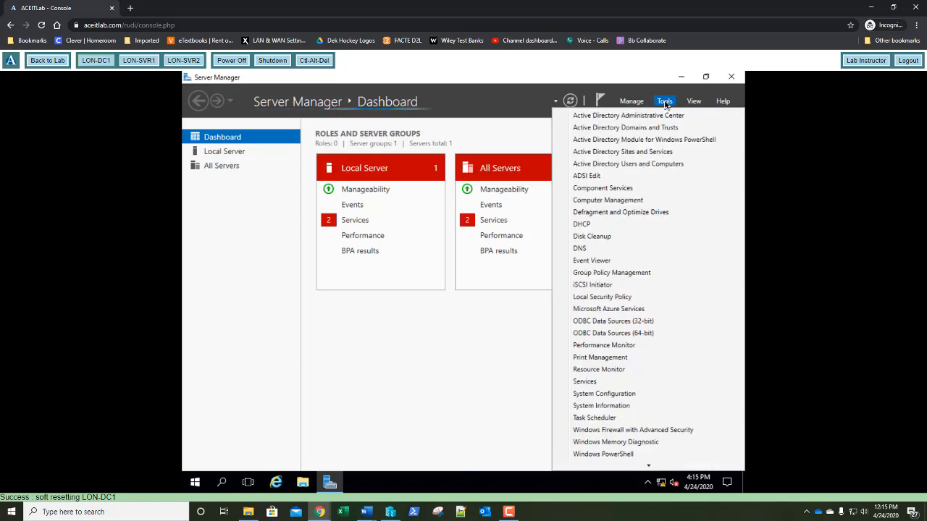
pyautogui.click(587, 249)
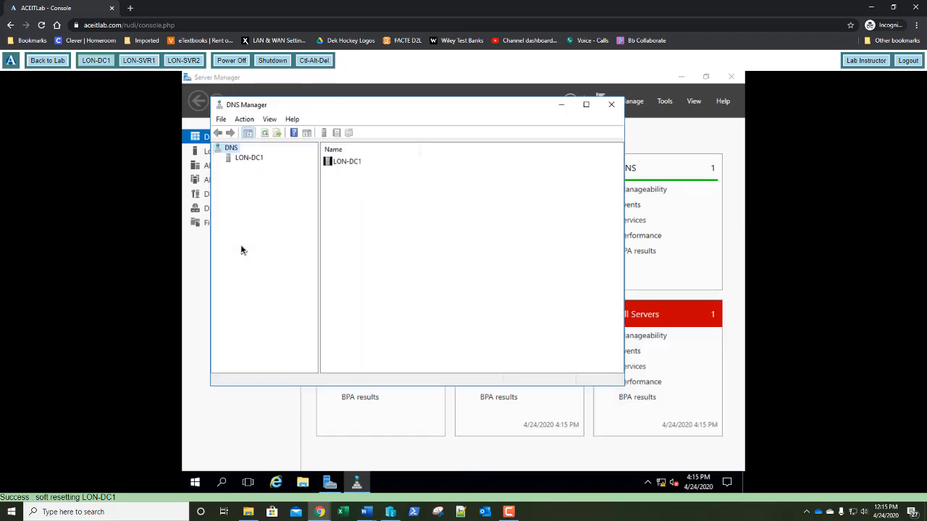
# Create a primary AD-integrated IPv4 reverse zone for network ID 172.16.0 with secure dynamic updates
pyautogui.click(245, 159)
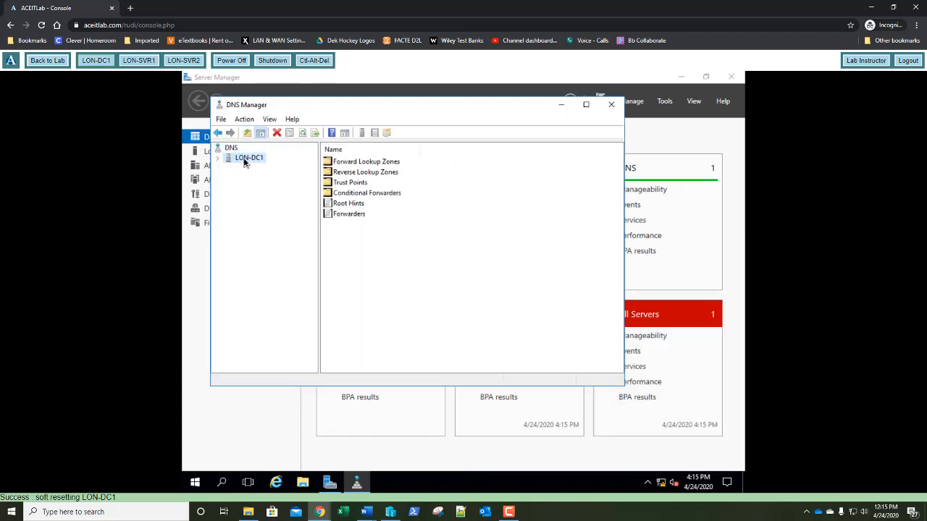
pyautogui.click(219, 161)
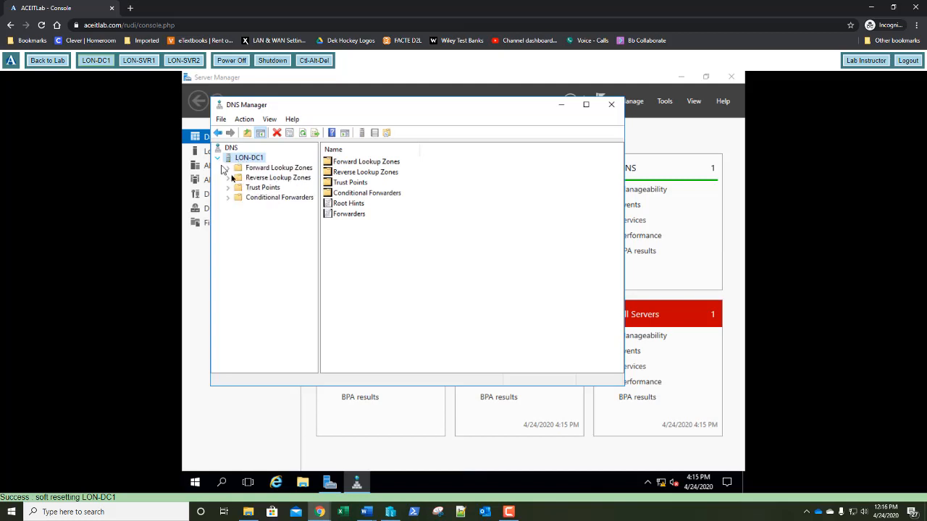
pyautogui.click(265, 179)
pyautogui.rightClick(265, 180)
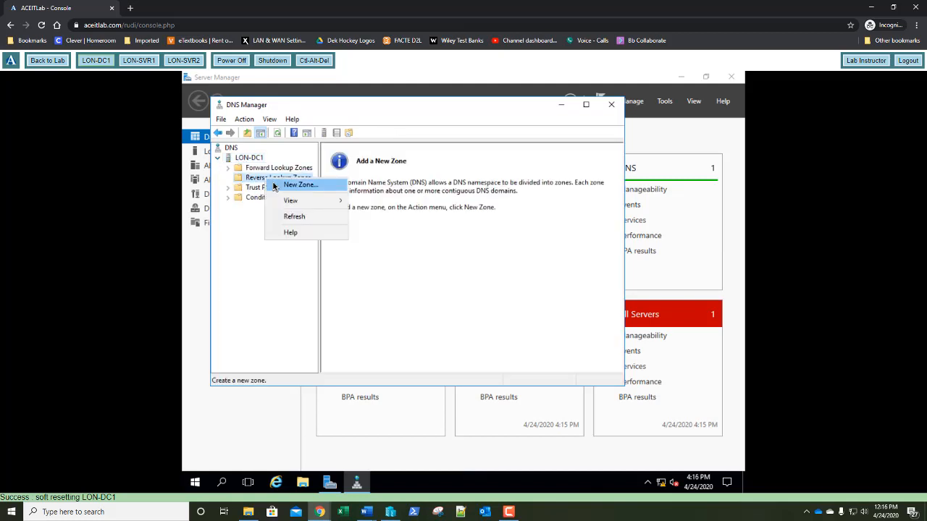
pyautogui.click(270, 184)
pyautogui.press('Return')
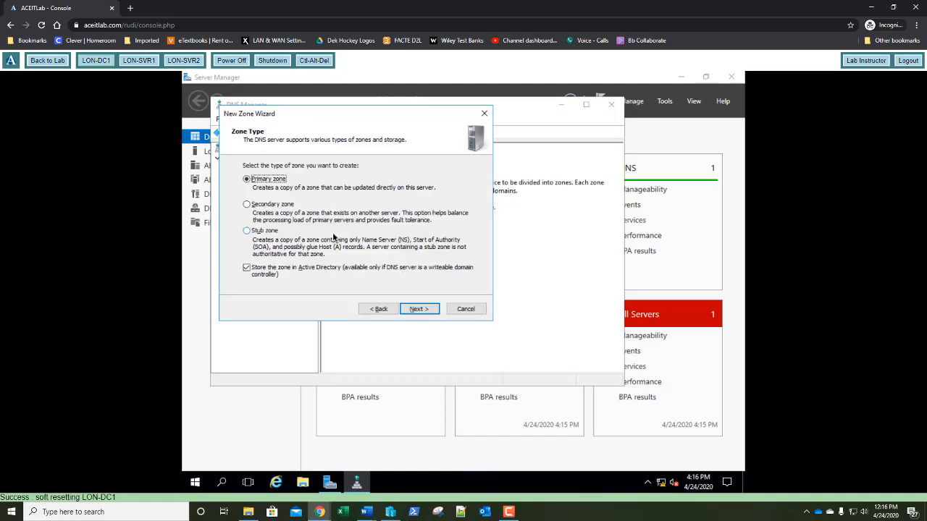
pyautogui.press('Return')
pyautogui.press('Return')
pyautogui.press('Return')
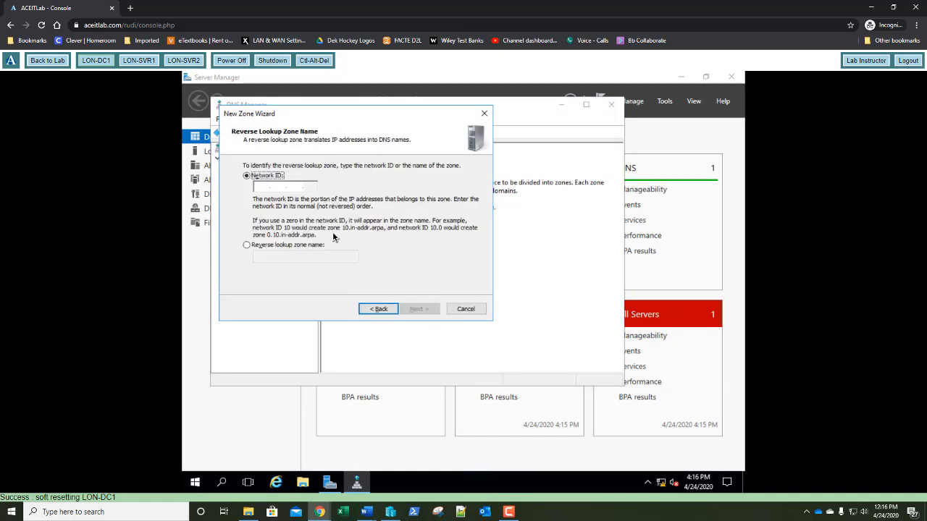
pyautogui.press('Tab')
pyautogui.write('172.16.')
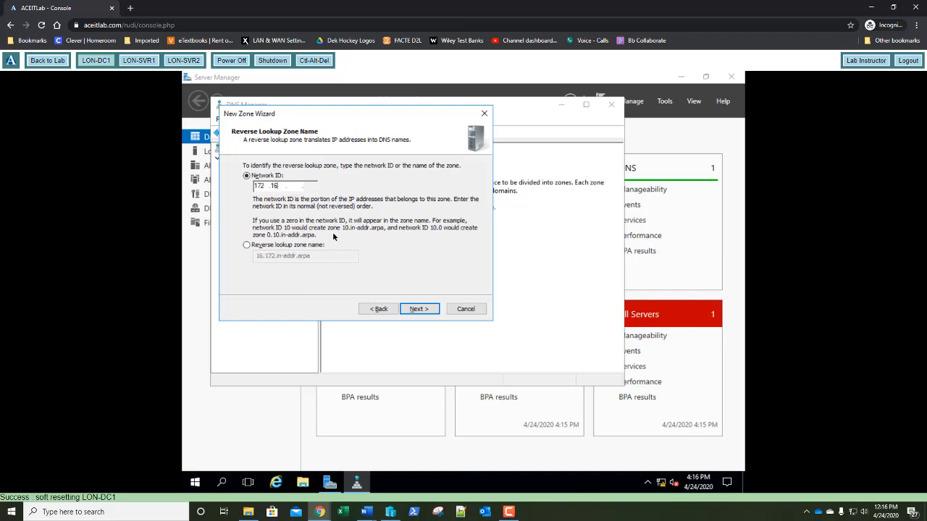
pyautogui.write('0.')
pyautogui.press('Return')
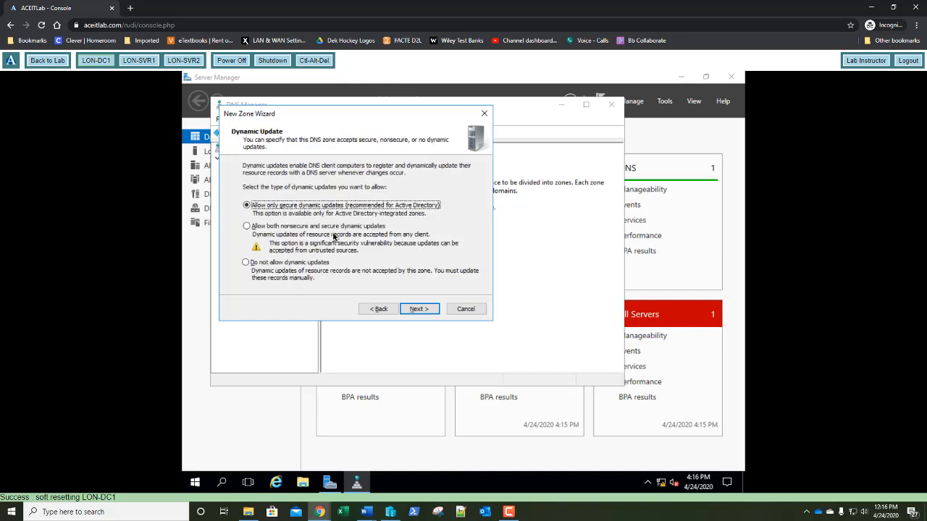
pyautogui.press('Return')
pyautogui.press('Return')
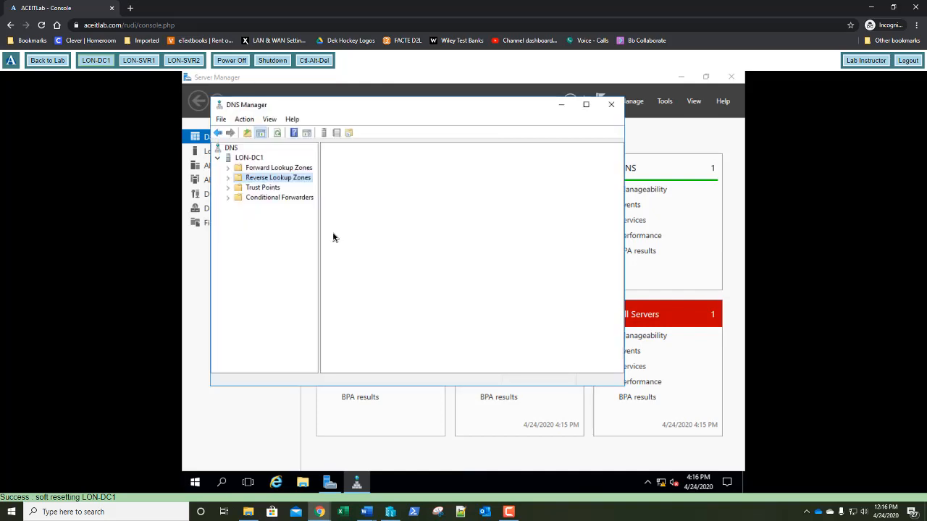
# Set the lon-dc1 host record in adatum.com to update its associated PTR record
pyautogui.click(227, 177)
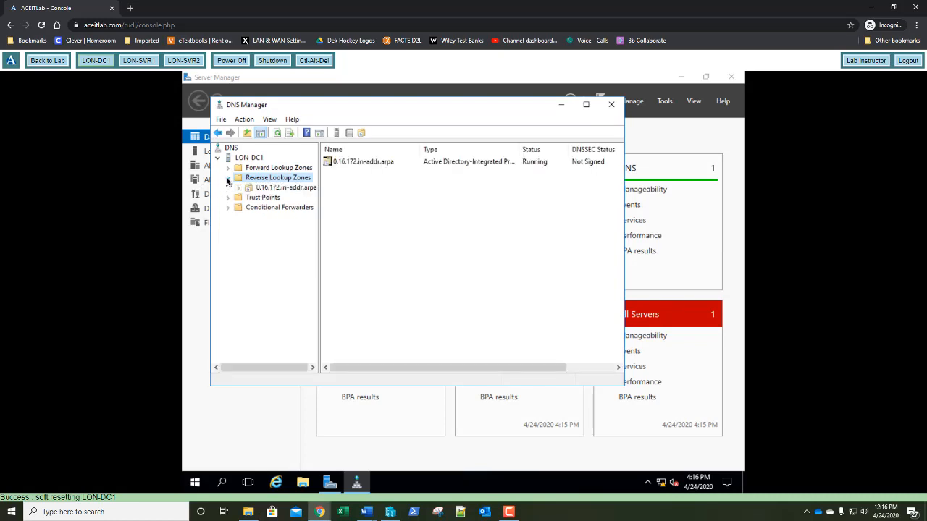
pyautogui.click(229, 168)
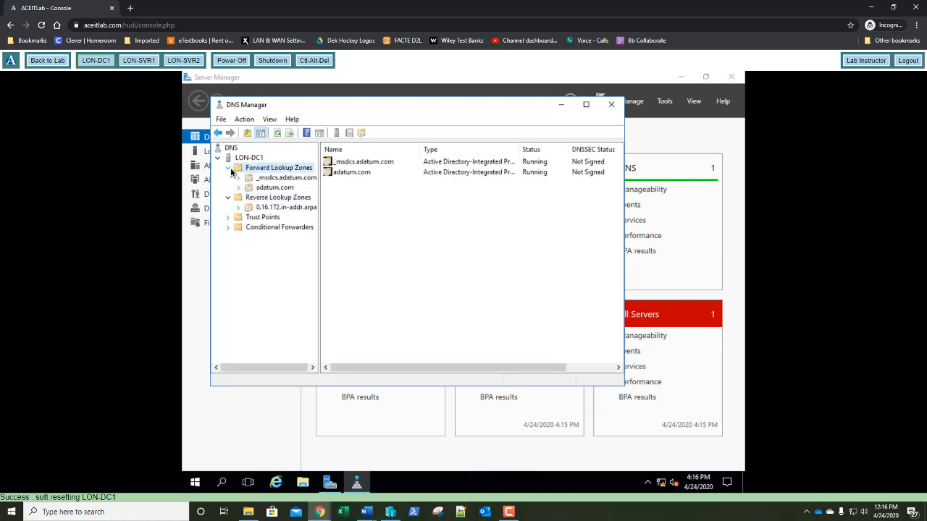
pyautogui.click(262, 188)
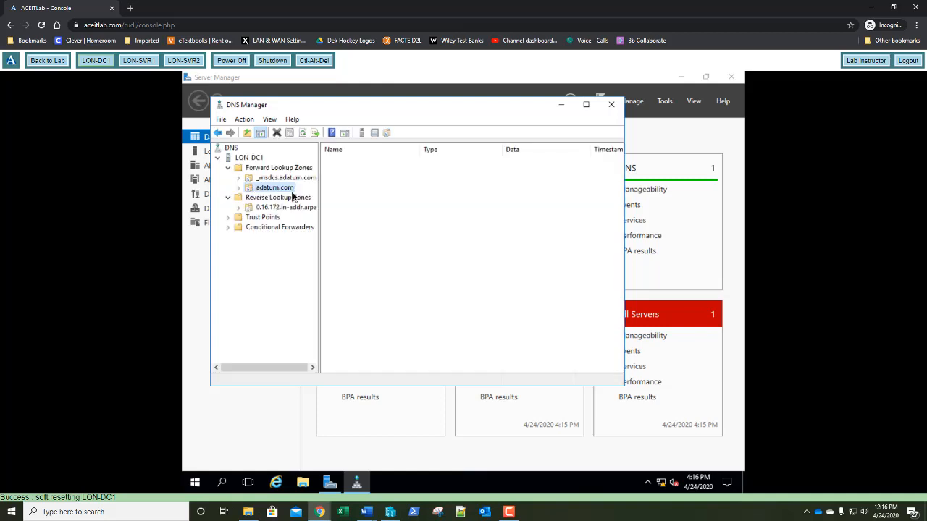
pyautogui.click(345, 256)
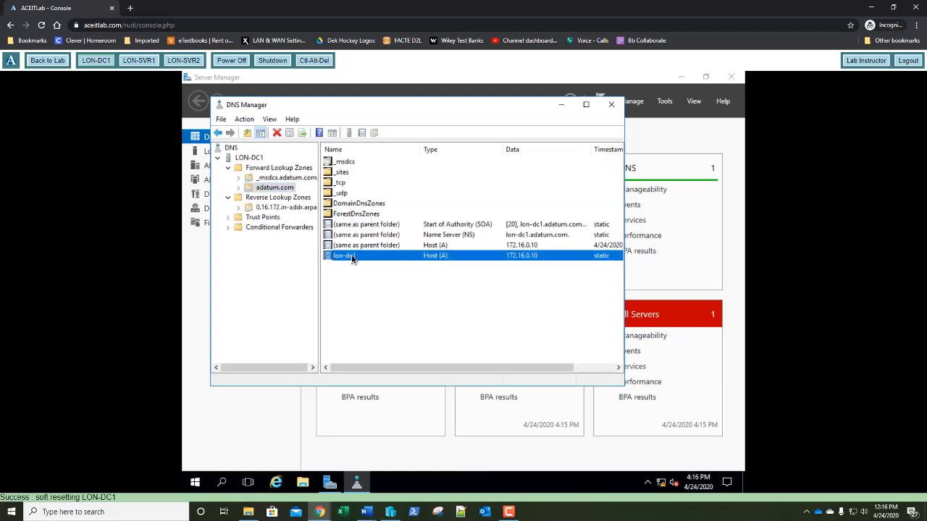
pyautogui.doubleClick(353, 258)
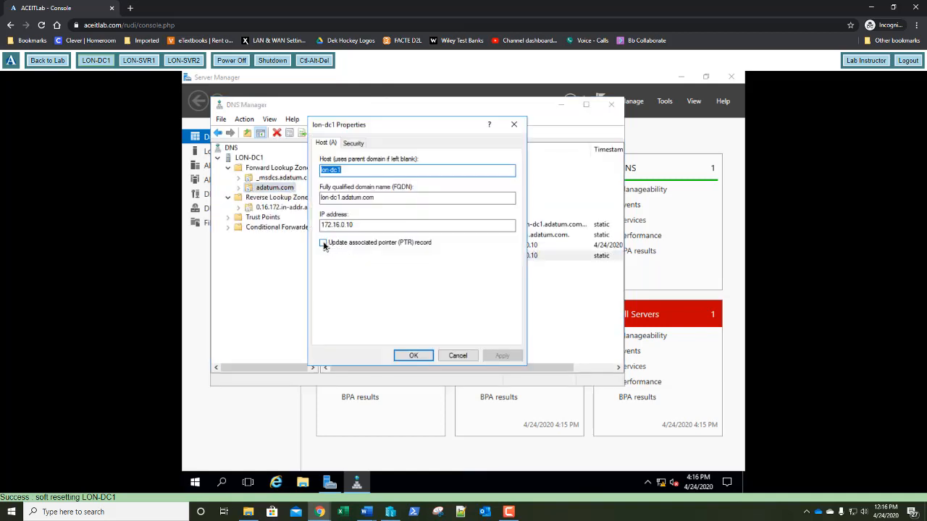
pyautogui.click(323, 243)
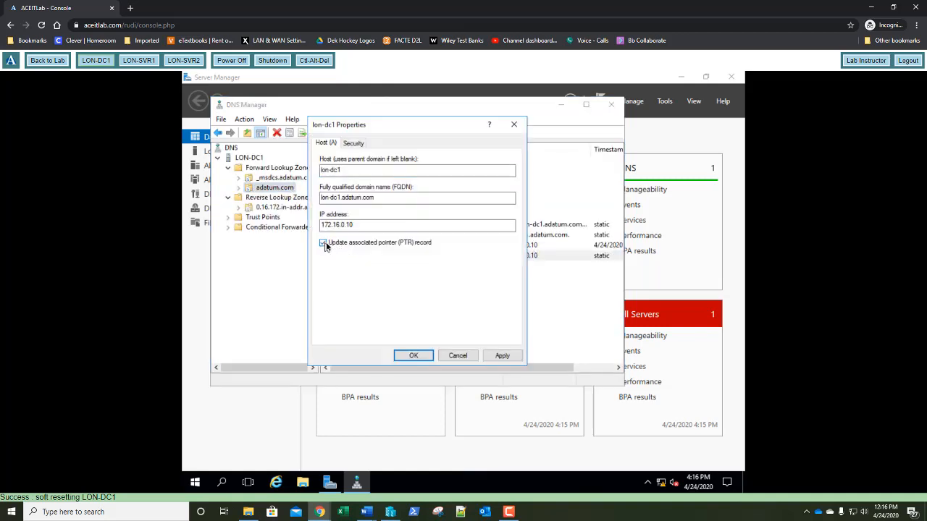
pyautogui.click(413, 355)
# Refresh the 0.16.172.in-addr.arpa zone to show the 172.16.0.10 PTR record
pyautogui.click(289, 208)
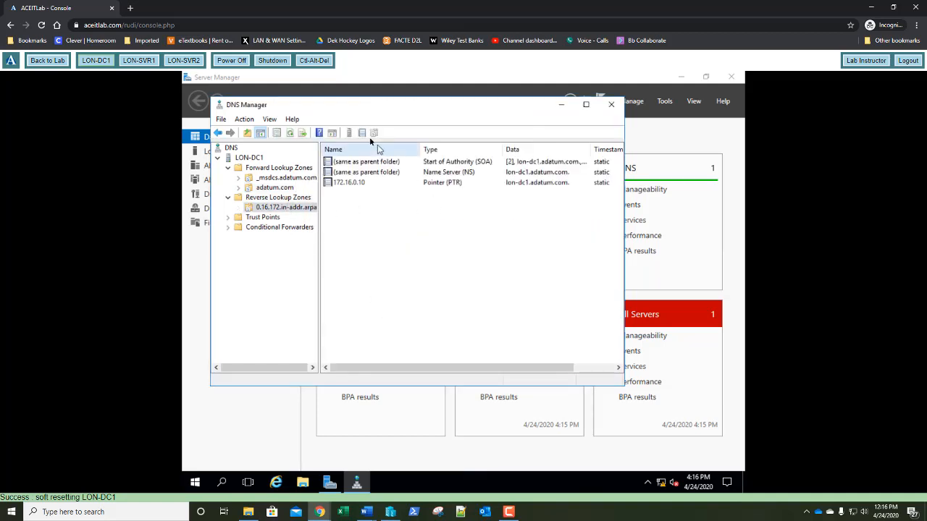
pyautogui.click(290, 134)
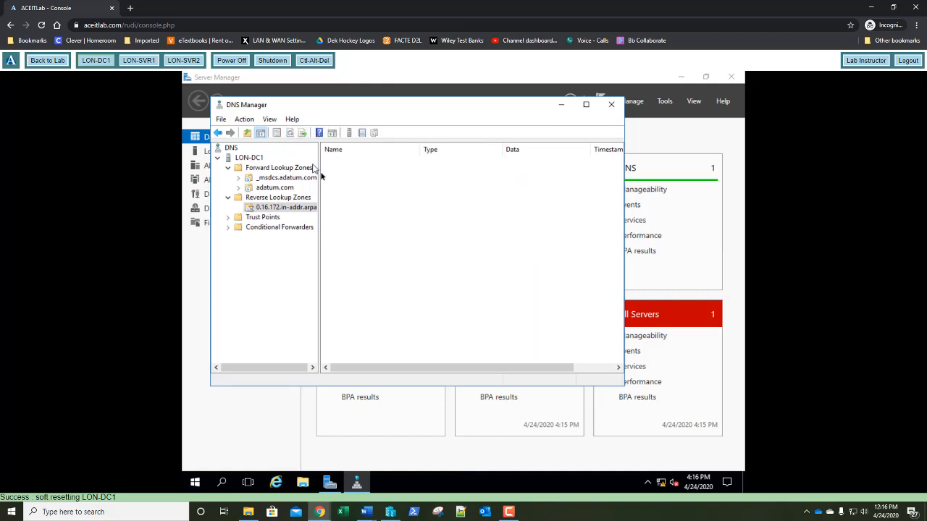
pyautogui.click(387, 185)
# Close DNS Manager and show Server Manager's DHCP post-deployment configuration notice
pyautogui.click(416, 221)
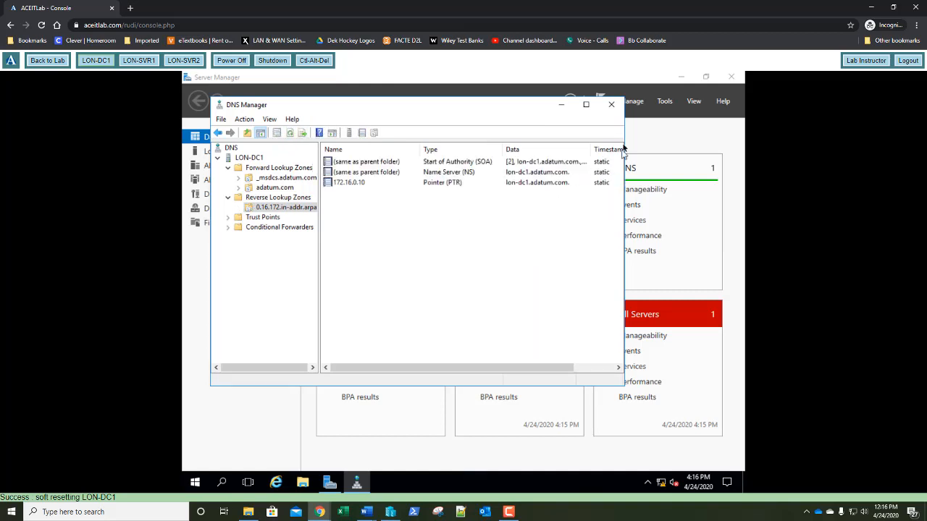
pyautogui.click(612, 106)
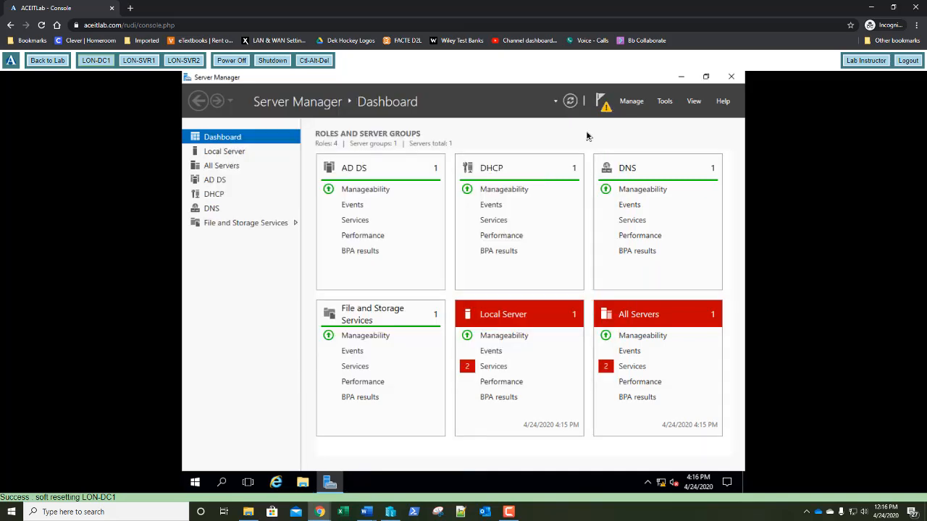
pyautogui.click(605, 106)
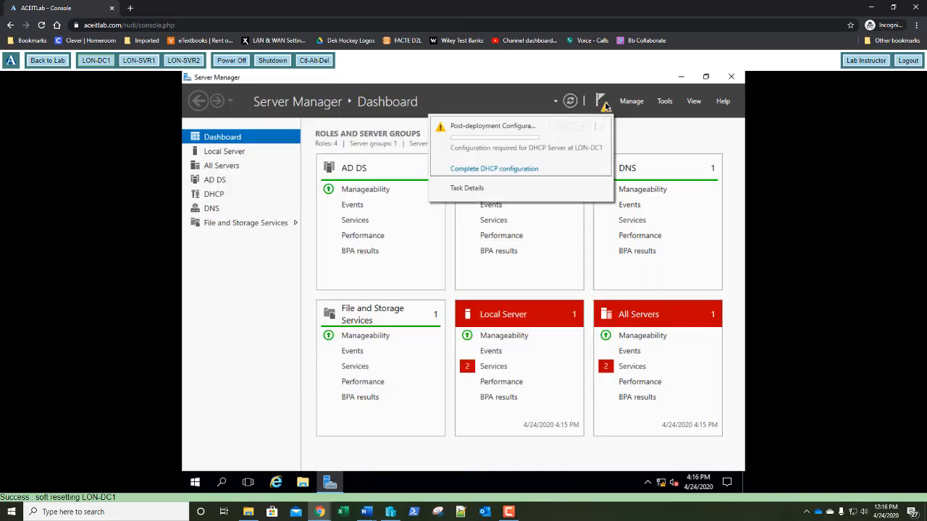
# Run the DHCP post-install wizard to create security groups and authorize LON-DC1's DHCP server in AD DS
pyautogui.click(478, 169)
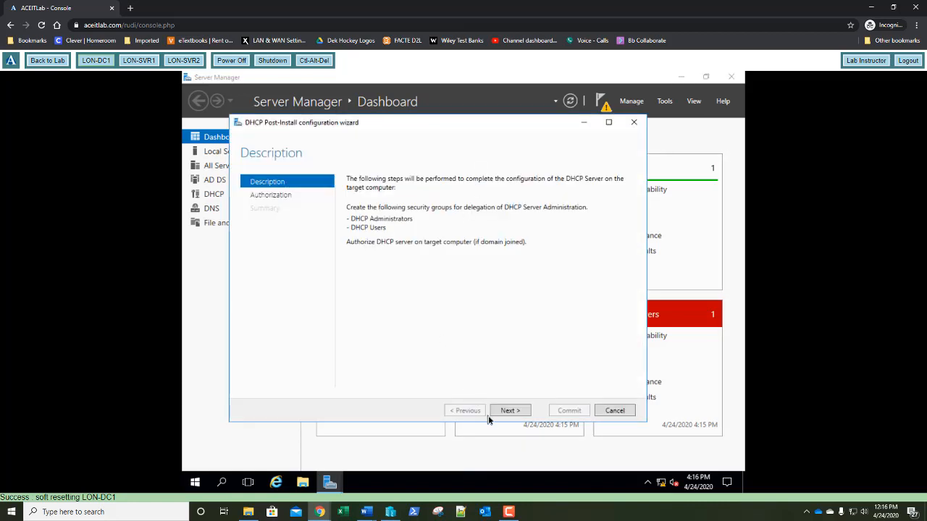
pyautogui.click(507, 412)
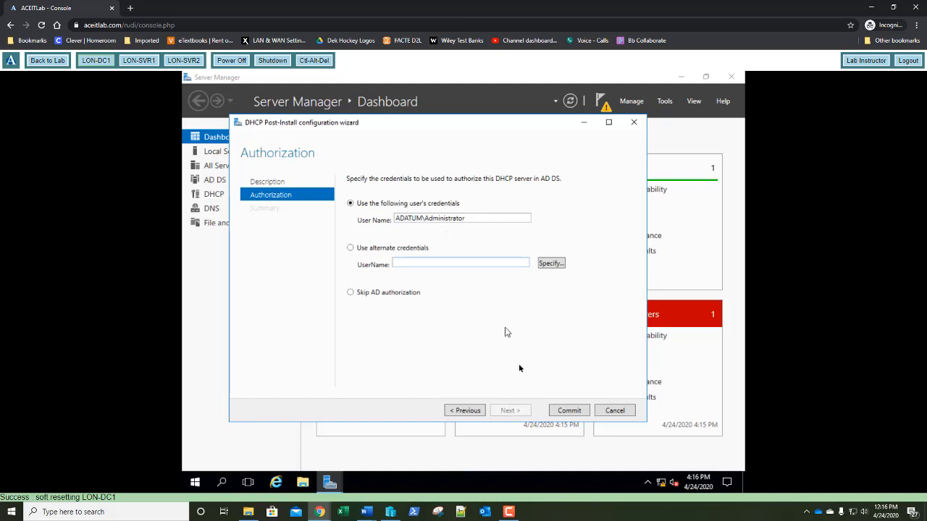
pyautogui.click(572, 411)
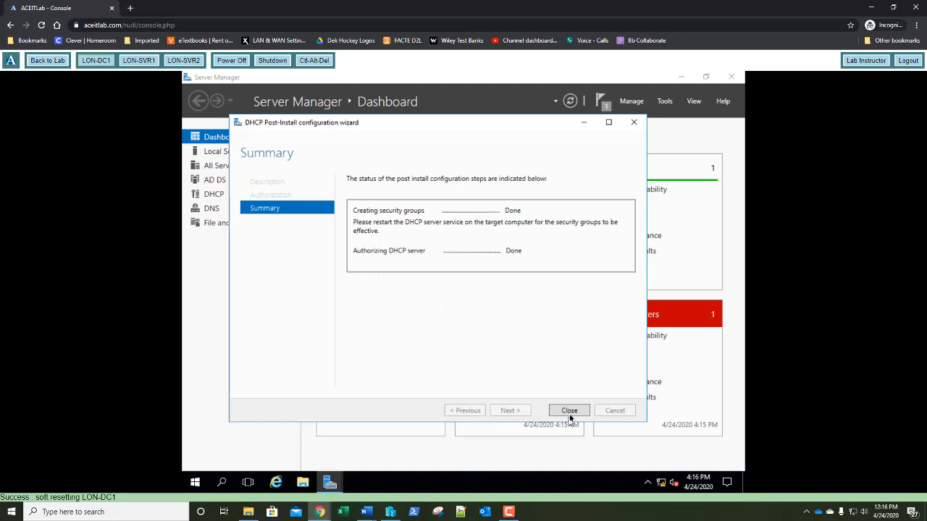
pyautogui.click(571, 411)
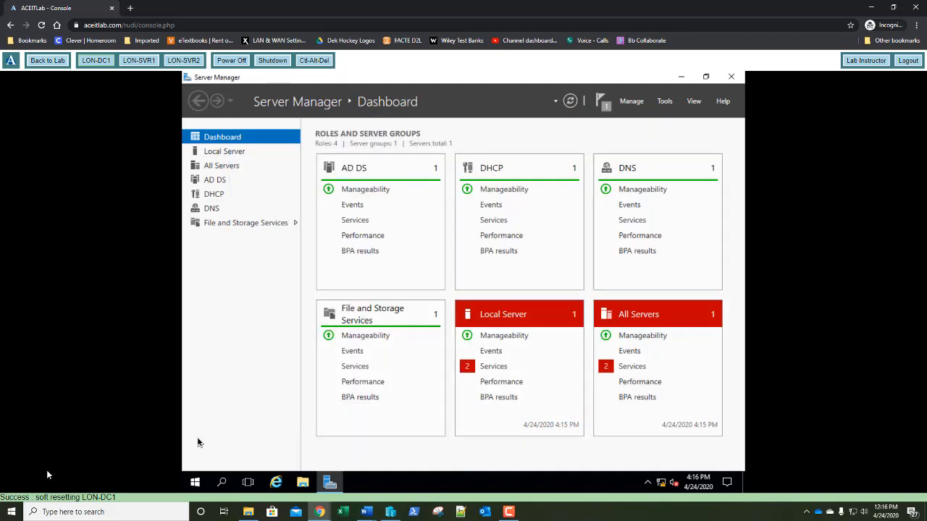
# Launch the DHCP console, enlarge it, and expand lon-dc1.adatum.com down to IPv4
pyautogui.click(666, 102)
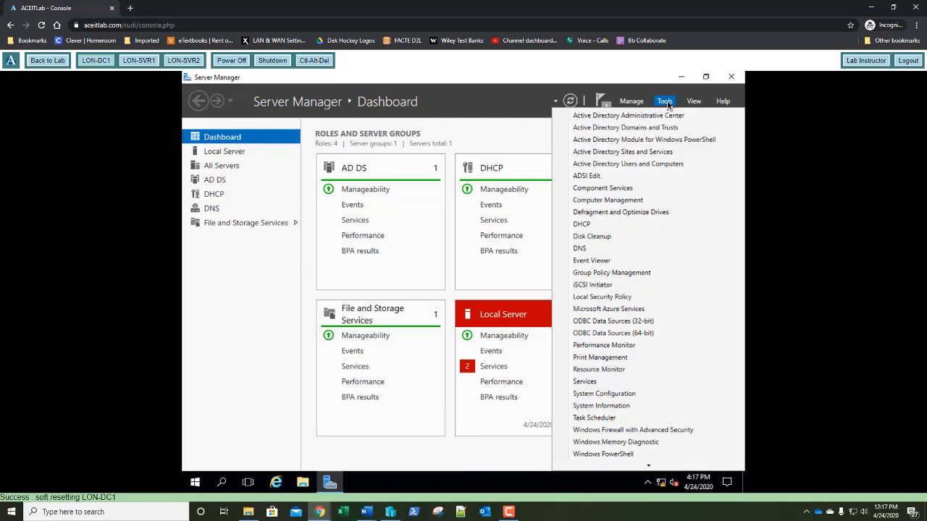
pyautogui.click(598, 227)
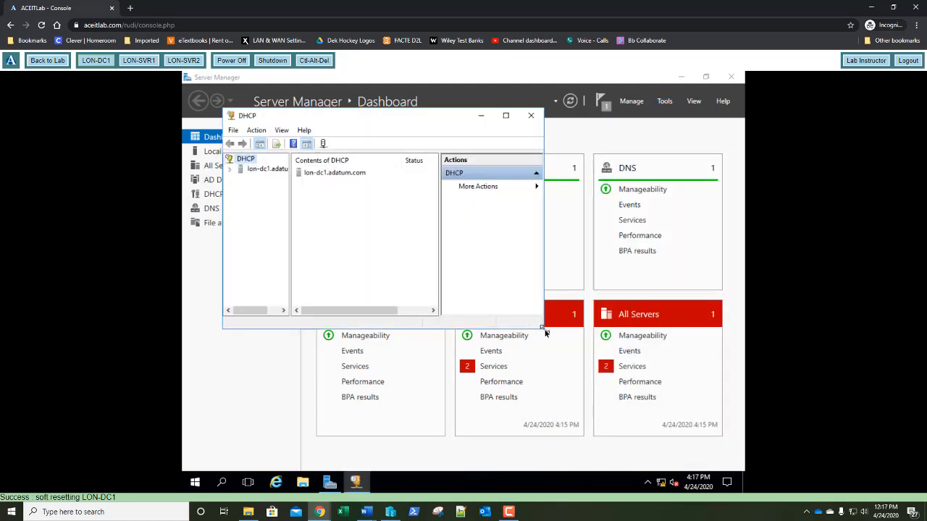
pyautogui.moveTo(545, 329); pyautogui.dragTo(713, 443)
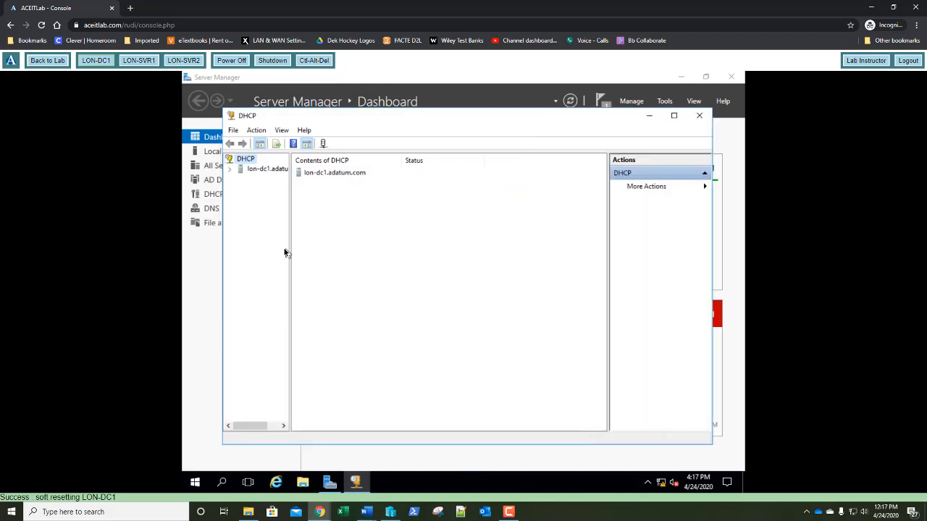
pyautogui.moveTo(290, 244); pyautogui.dragTo(330, 253)
pyautogui.doubleClick(265, 170)
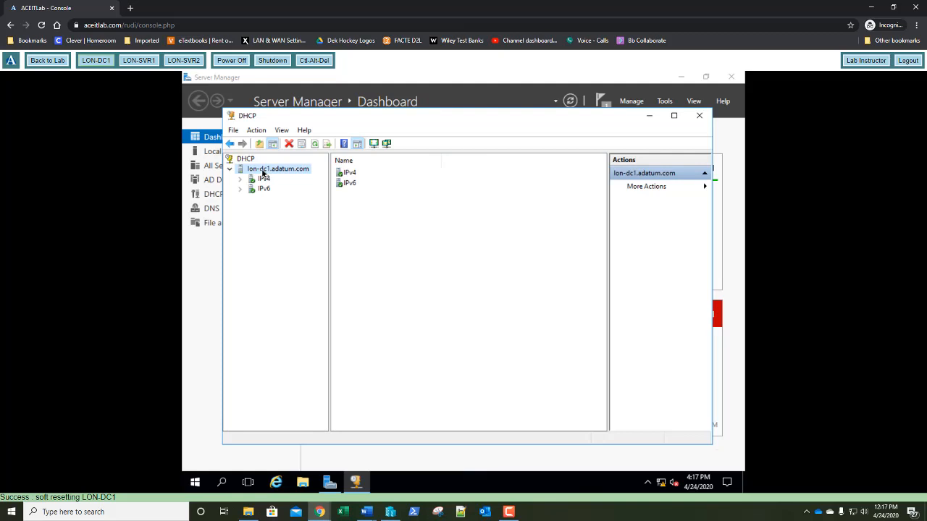
pyautogui.doubleClick(264, 178)
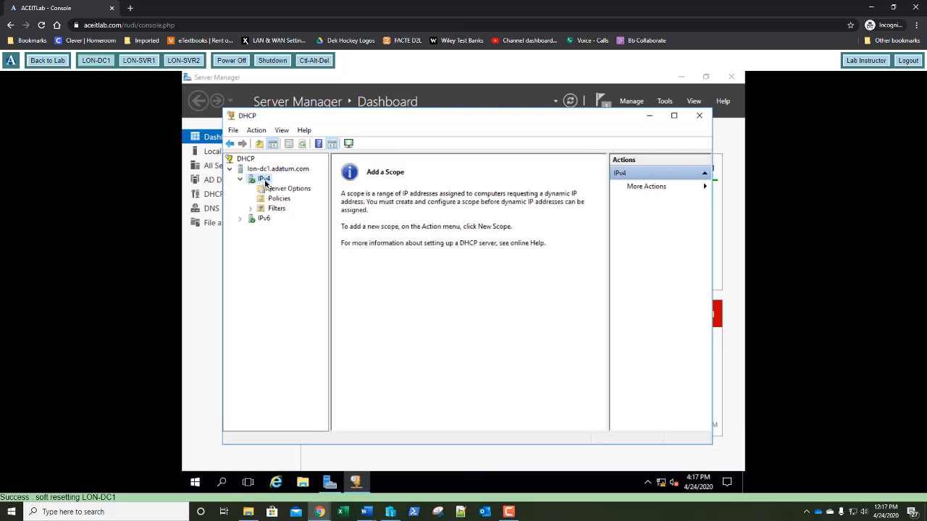
# Start the New Scope Wizard on the IPv4 node and enter the scope name
pyautogui.rightClick(266, 183)
pyautogui.click(279, 203)
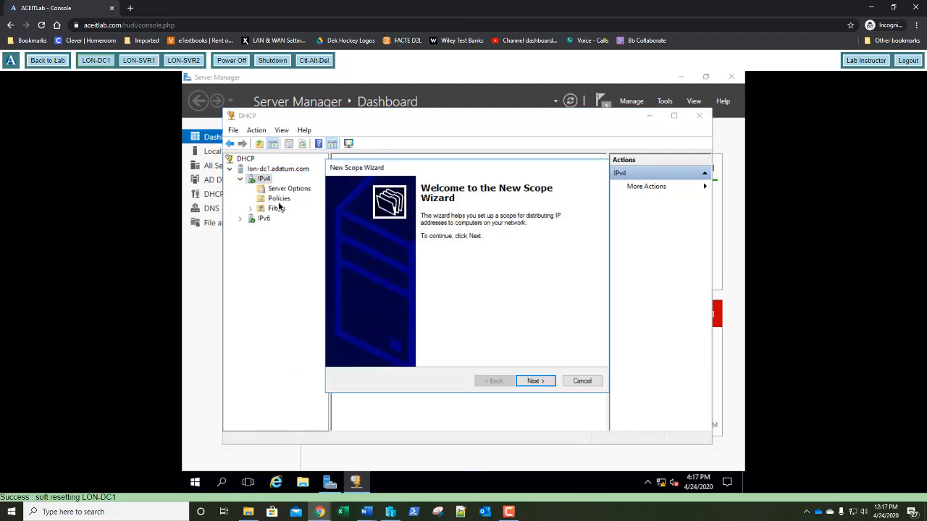
pyautogui.click(531, 381)
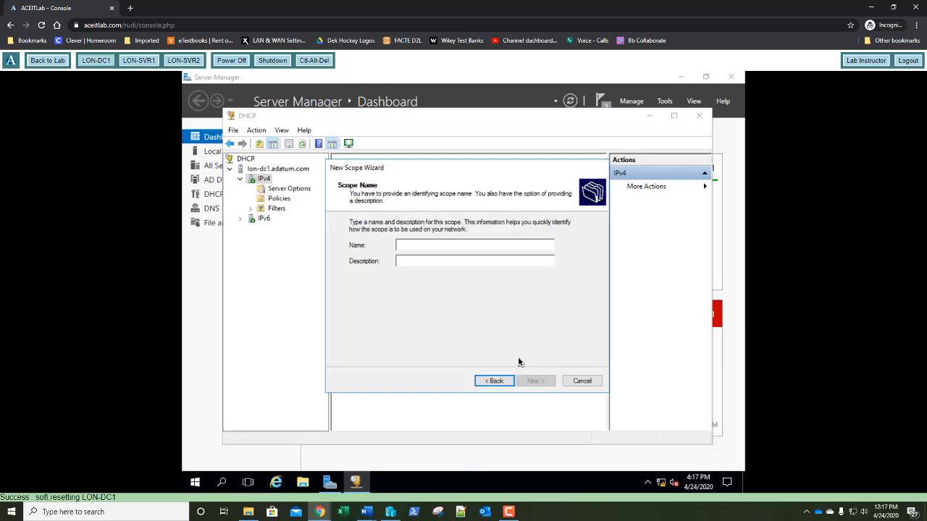
pyautogui.write('Adatum')
pyautogui.press('Return')
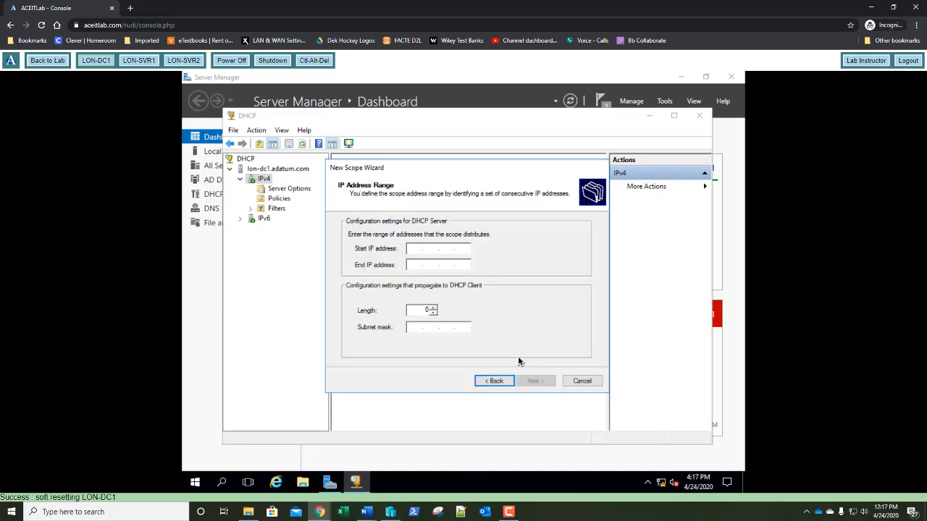
# Set range 172.16.0.160–172.16.0.190 with length 24, keeping default exclusions and lease duration
pyautogui.write('172.16.0.160')
pyautogui.press('Tab')
pyautogui.write('172.16.')
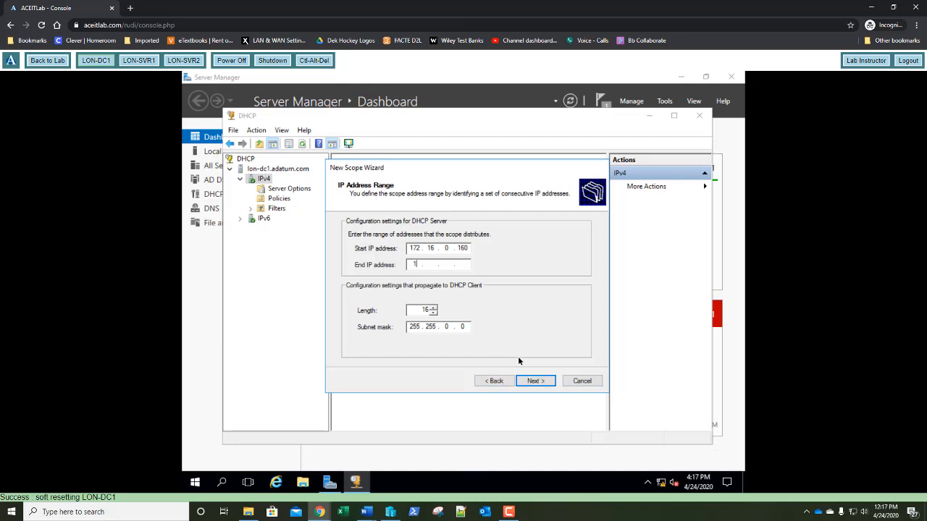
pyautogui.write('0.190')
pyautogui.press('Tab')
pyautogui.write('24')
pyautogui.press('Return')
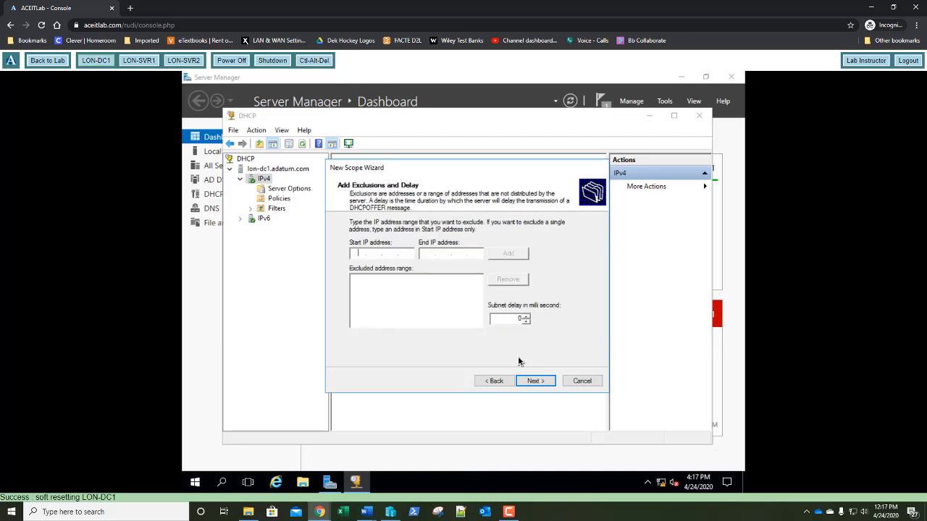
pyautogui.press('Return')
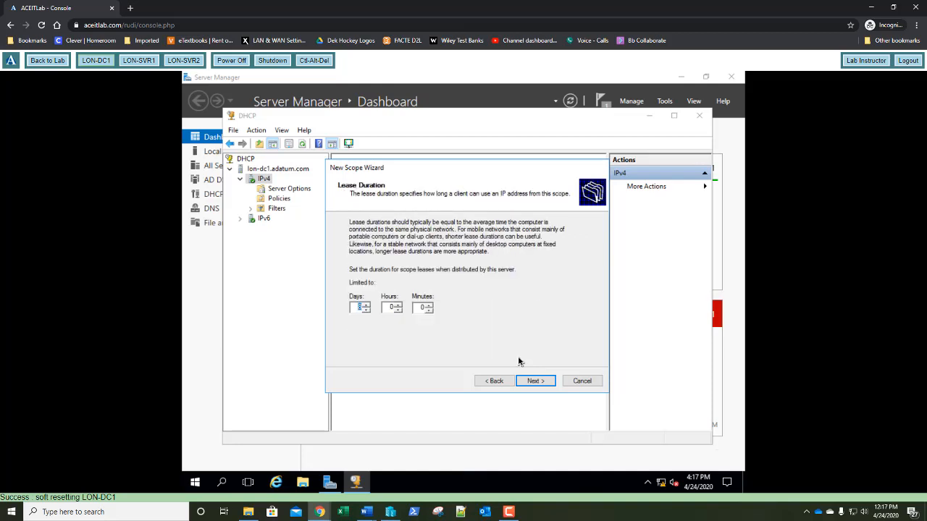
pyautogui.press('Return')
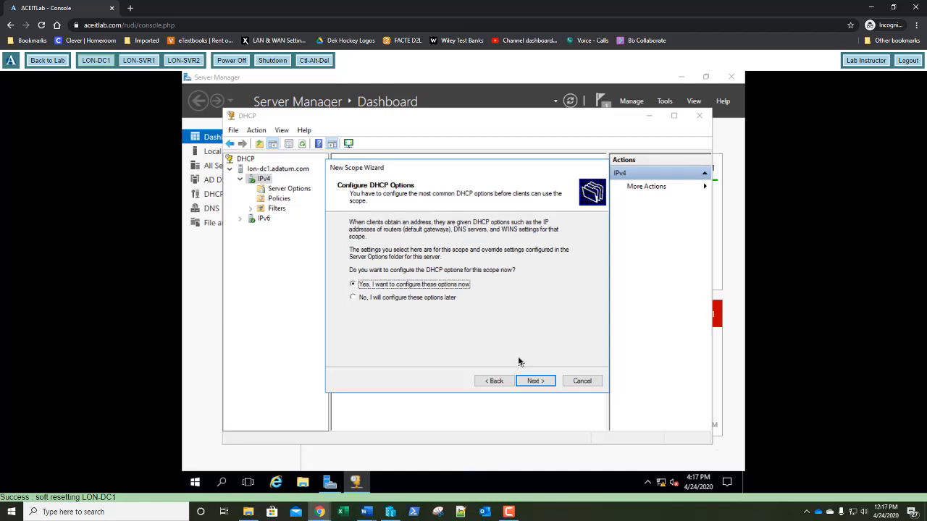
pyautogui.press('Return')
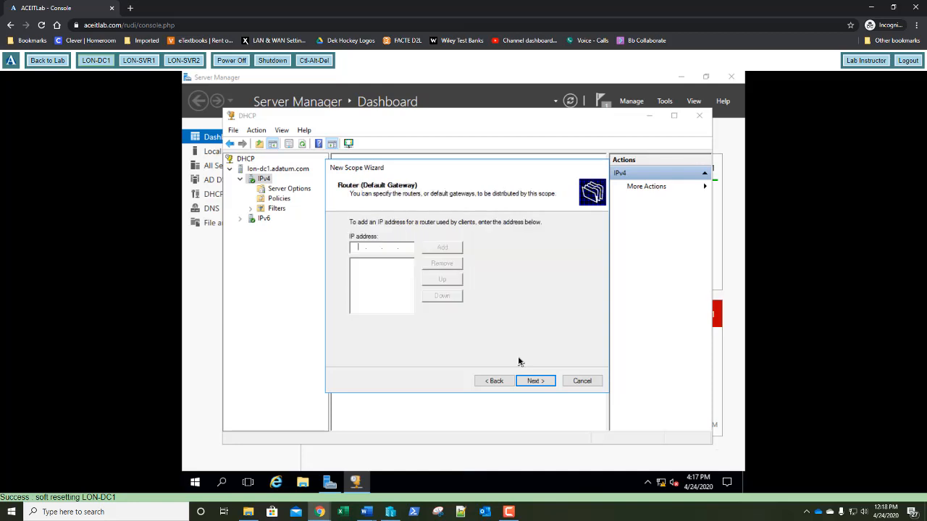
# Add router 172.16.0.1 and replace DNS server 169.254.141.4 with 172.16.0.10
pyautogui.write('172 . 16 . 0 . 1')
pyautogui.press('Return')
pyautogui.press('Return')
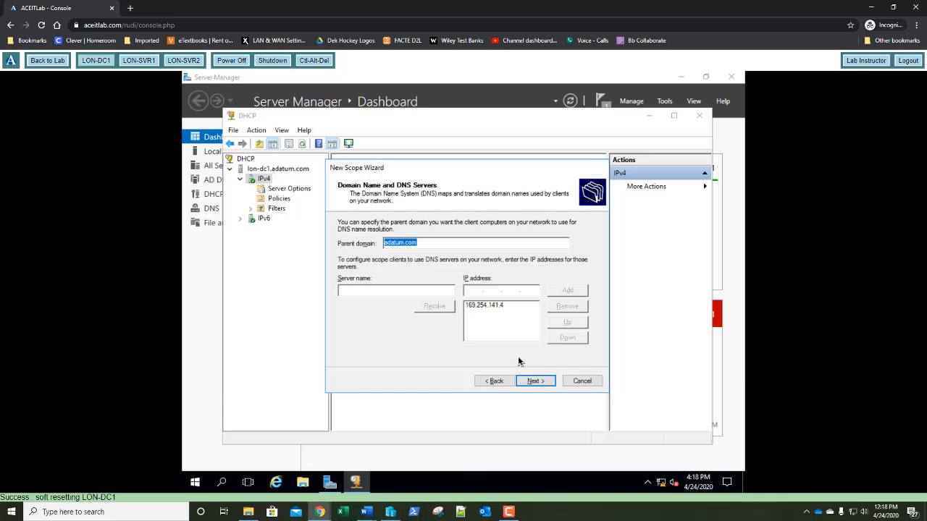
pyautogui.click(483, 310)
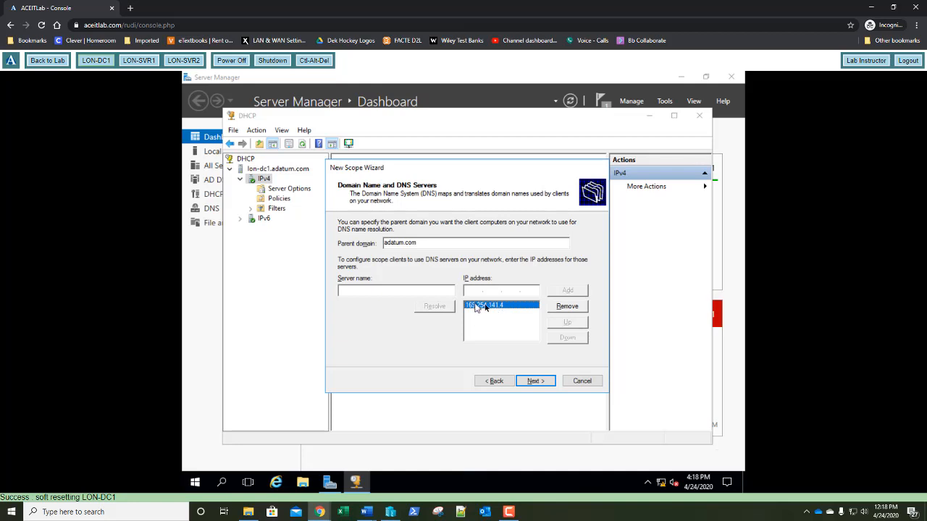
pyautogui.click(562, 310)
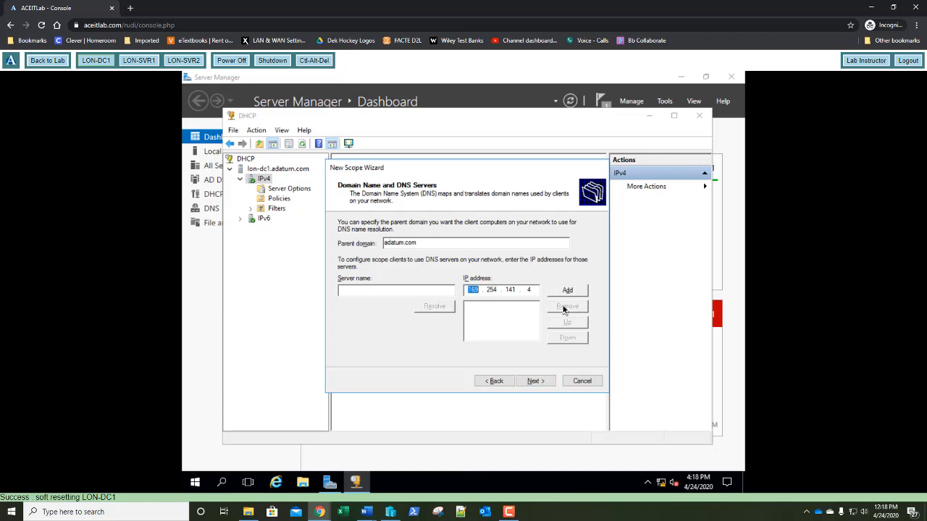
pyautogui.write('172.16.0.10')
pyautogui.click(568, 290)
# Skip WINS, activate the scope, and finish the New Scope Wizard
pyautogui.click(548, 385)
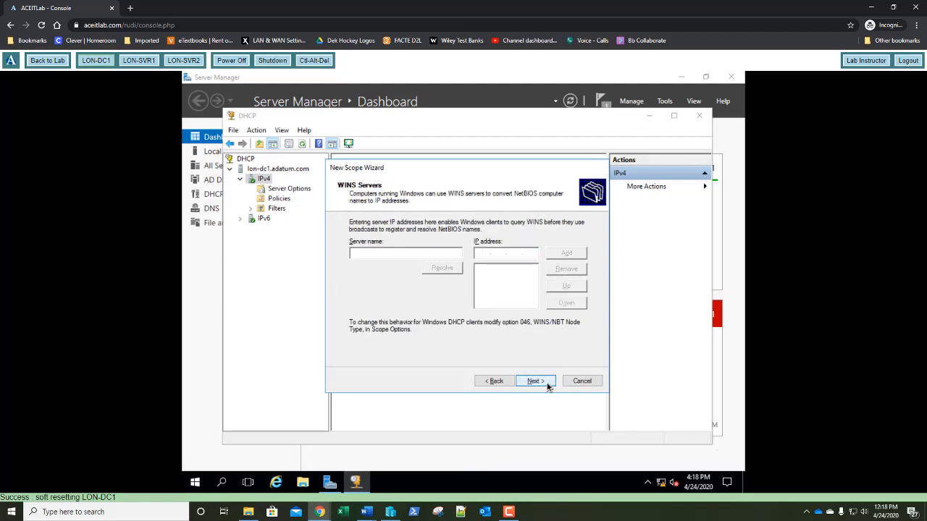
pyautogui.click(538, 382)
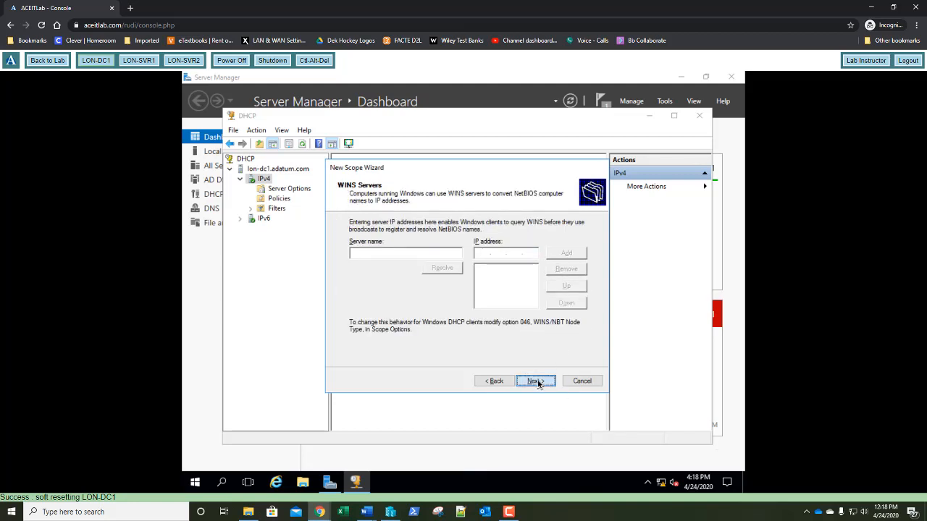
pyautogui.click(536, 382)
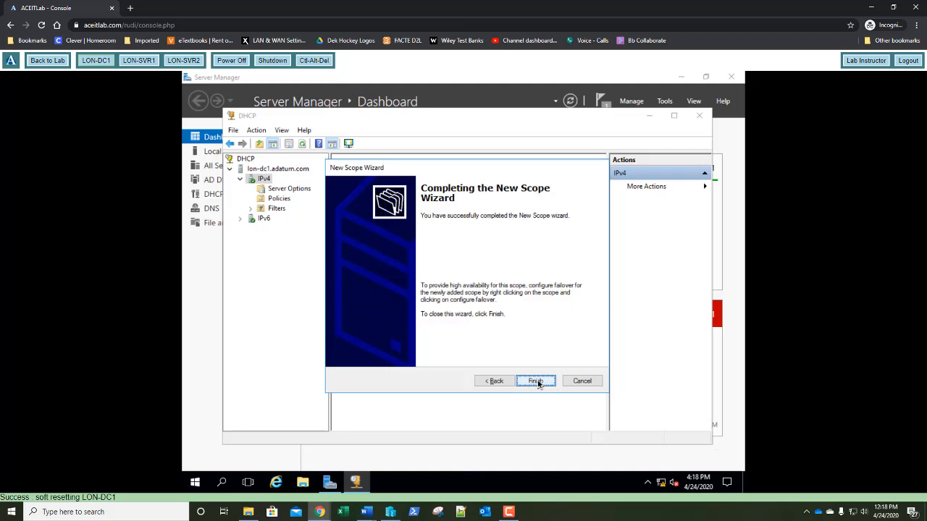
pyautogui.click(536, 382)
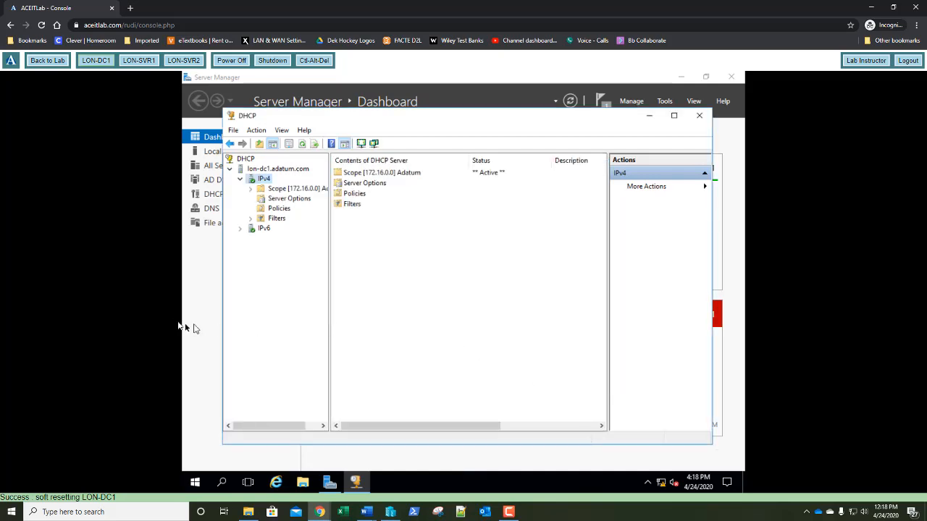
# Disable LON-DC1's iSCSI Storage Network adapter and refresh the Local Server properties
pyautogui.click(197, 307)
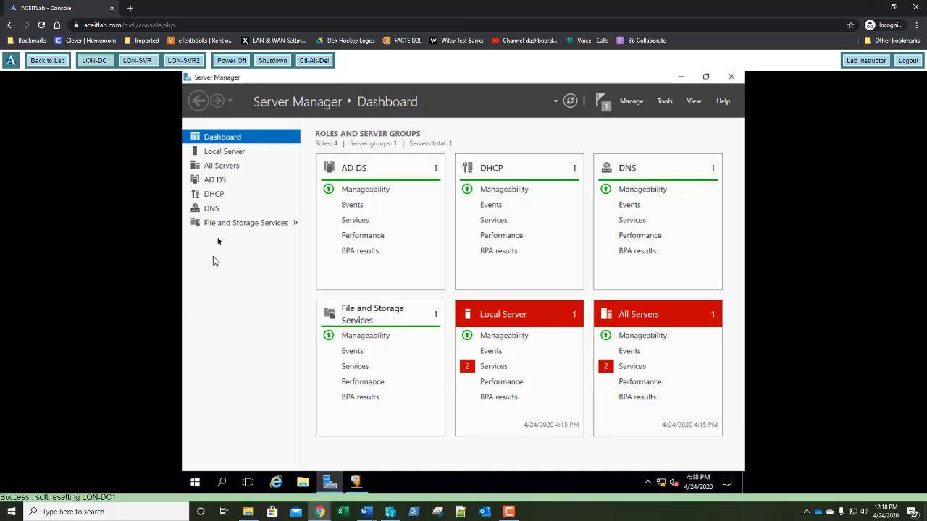
pyautogui.click(223, 153)
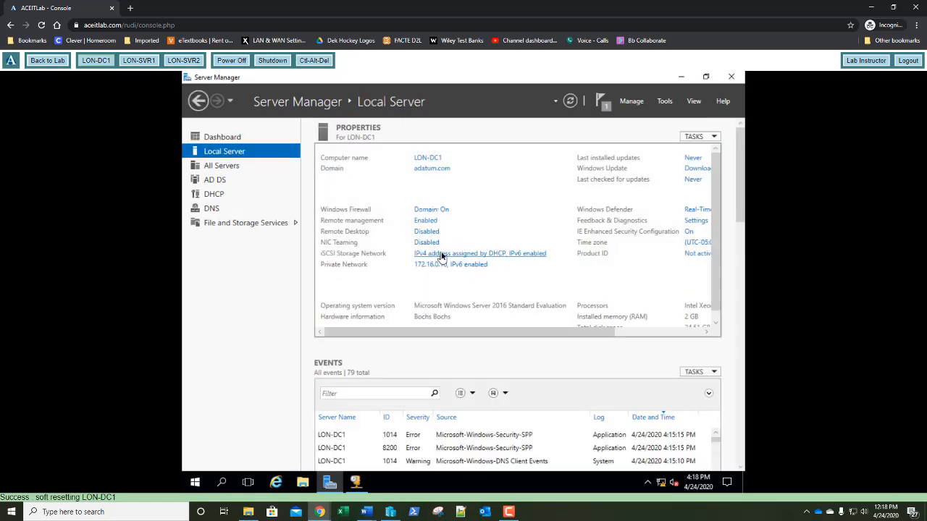
pyautogui.click(435, 256)
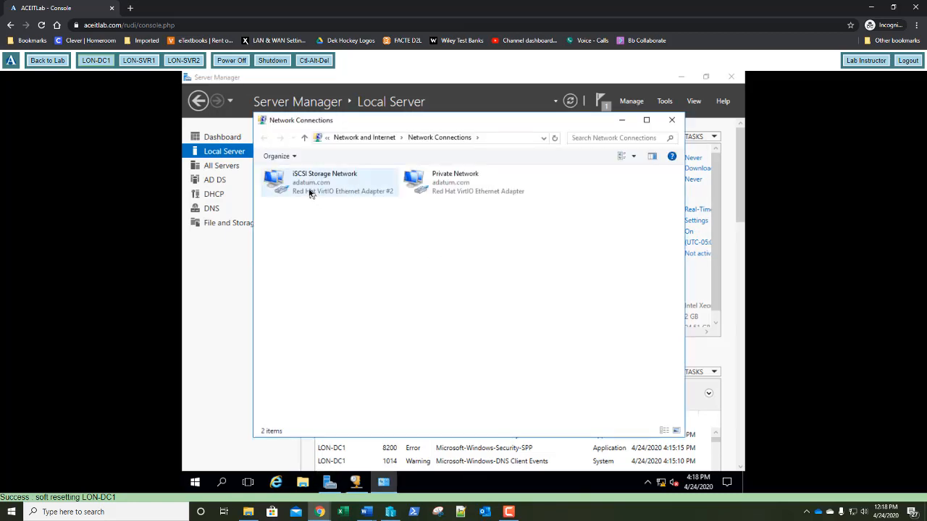
pyautogui.rightClick(309, 190)
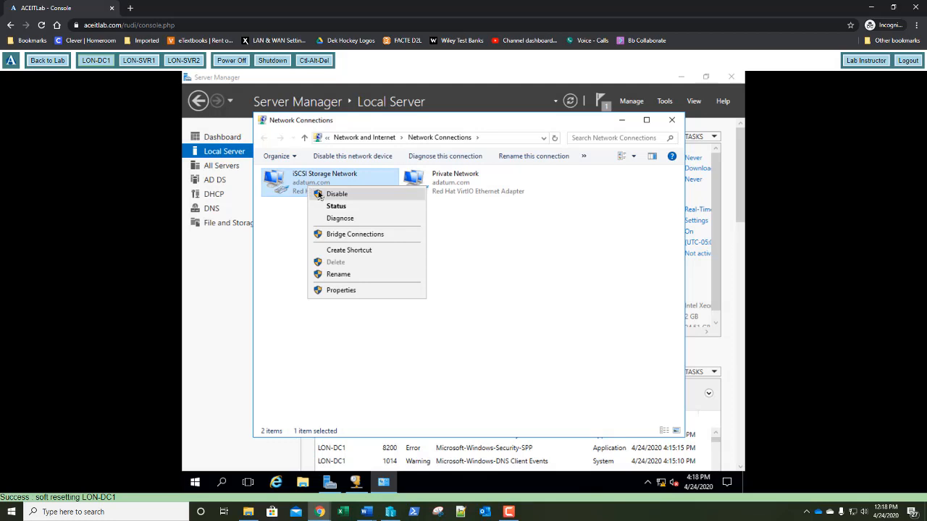
pyautogui.click(322, 194)
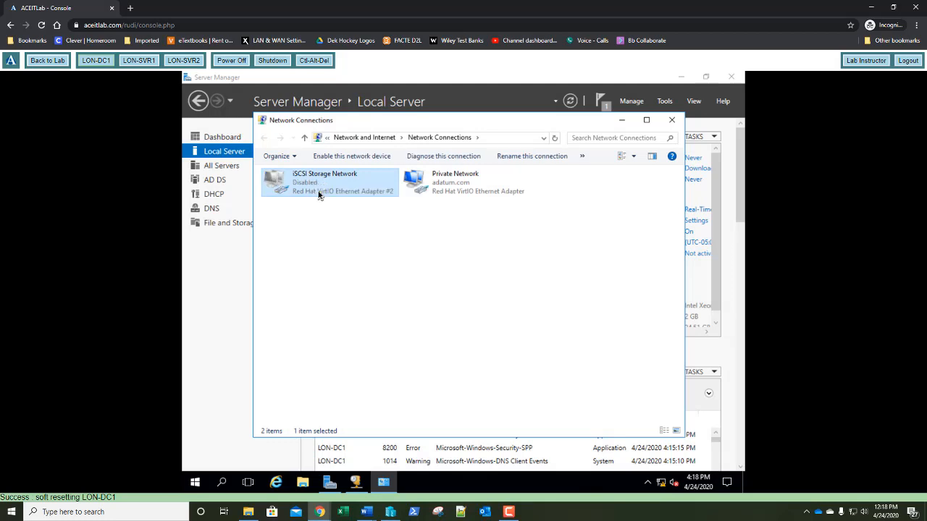
pyautogui.click(672, 120)
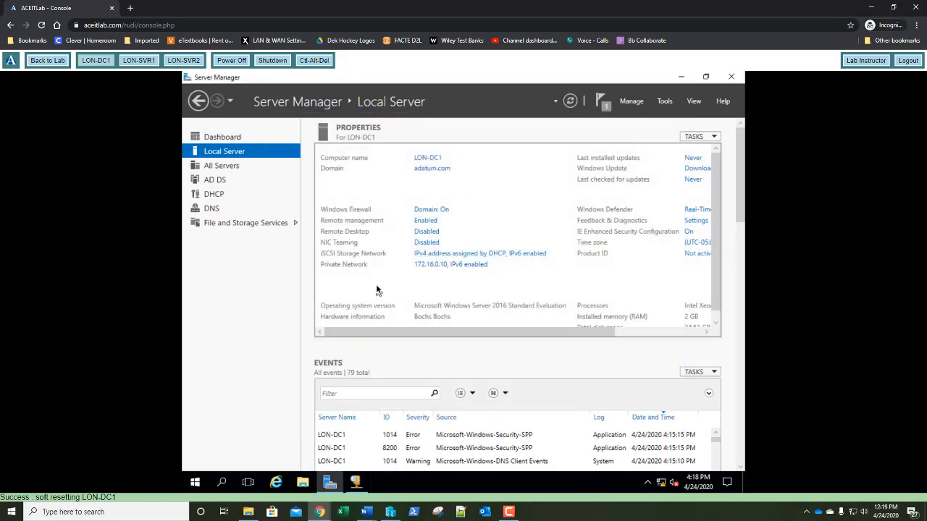
pyautogui.click(570, 100)
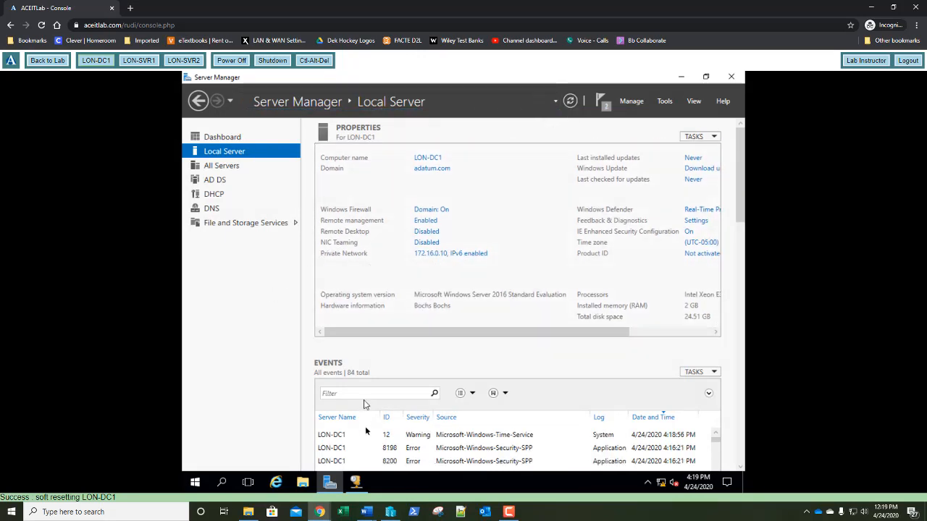
# Review Scope [172.16.0.0] options in the DHCP console, close it, and switch to LON-SVR1
pyautogui.click(355, 483)
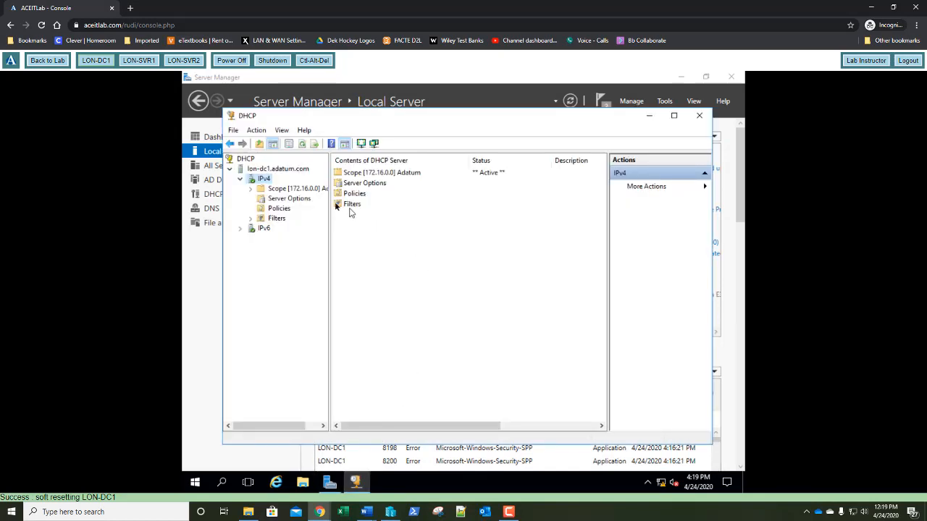
pyautogui.click(250, 188)
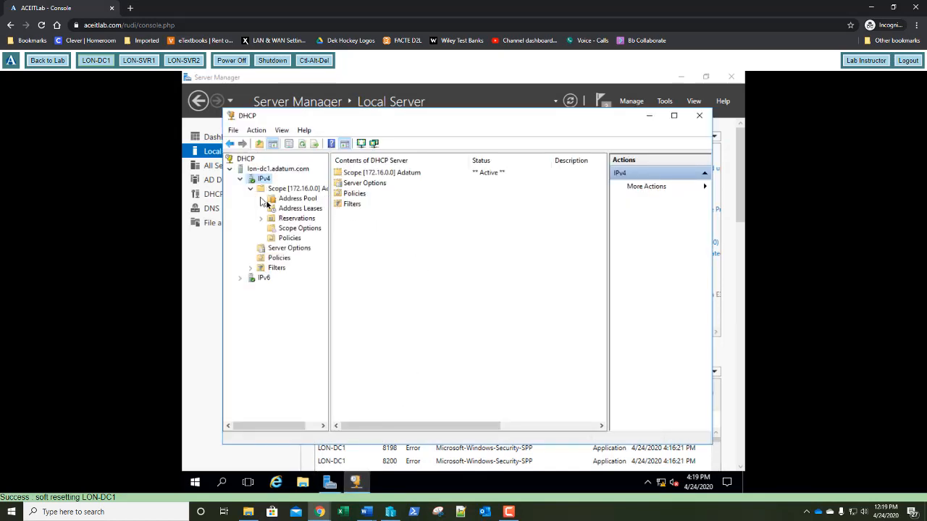
pyautogui.click(293, 229)
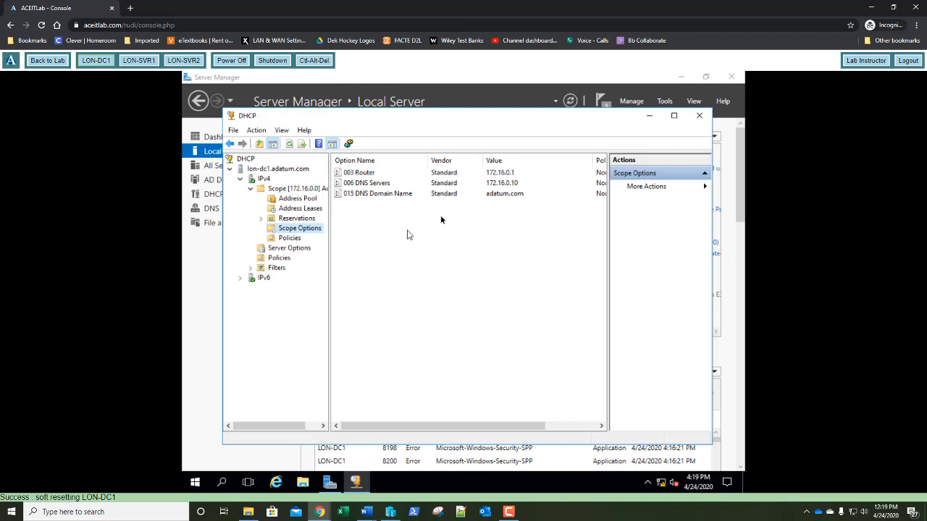
pyautogui.click(698, 117)
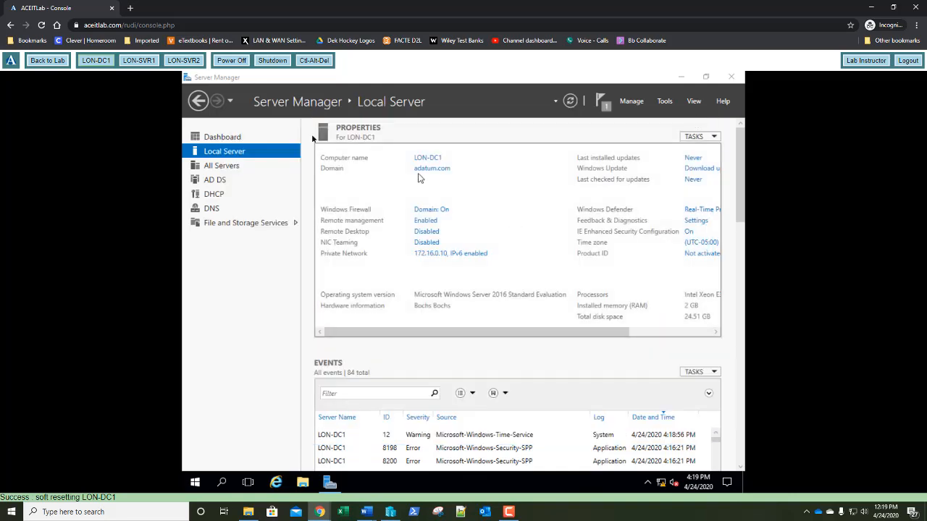
pyautogui.click(149, 63)
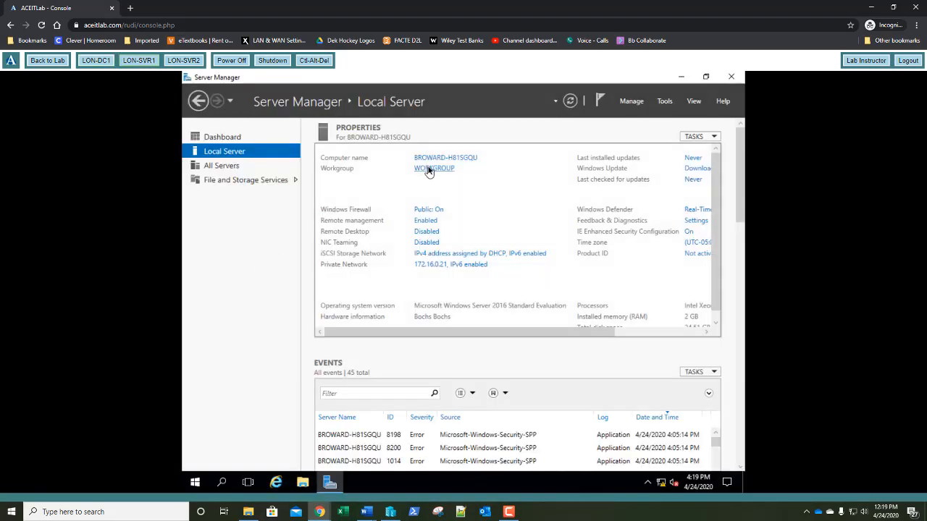
# Disable LON-SVR1's iSCSI Storage Network adapter in Network Connections
pyautogui.click(423, 256)
pyautogui.click(329, 186)
pyautogui.rightClick(331, 190)
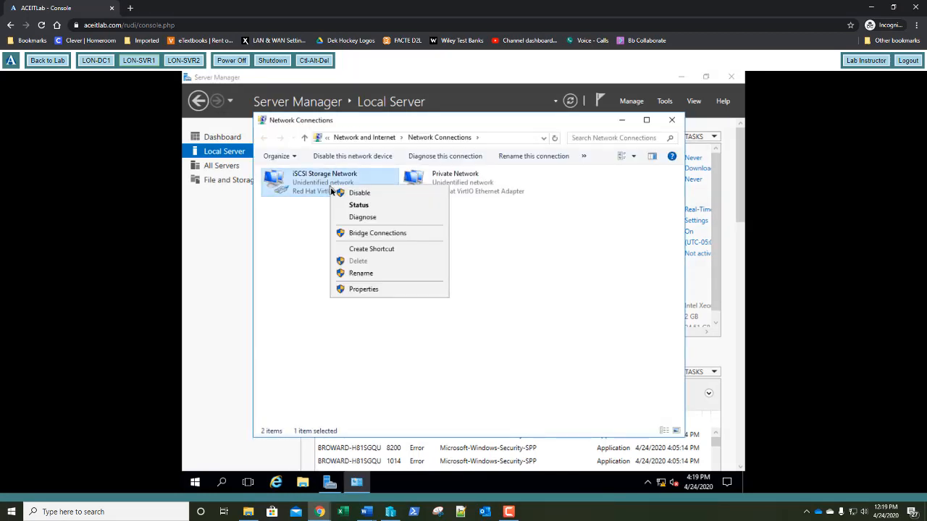
pyautogui.click(359, 194)
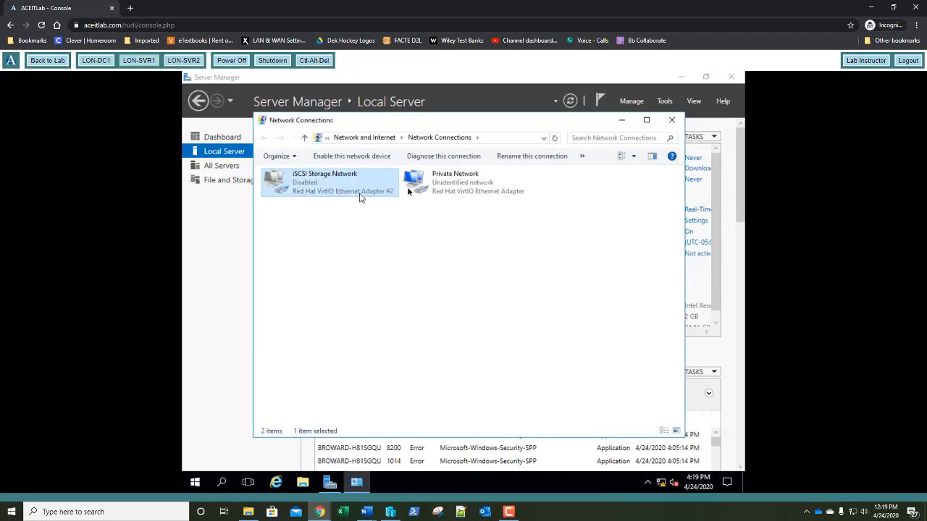
pyautogui.click(671, 121)
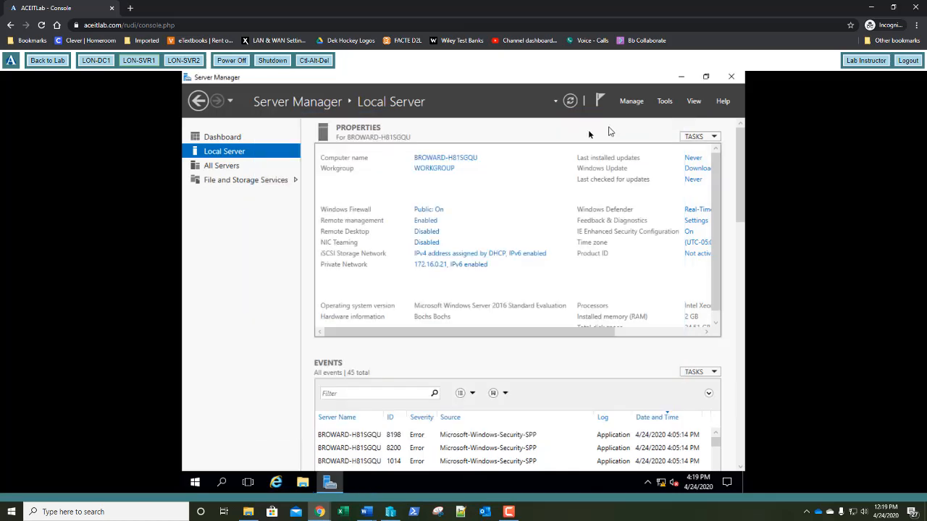
pyautogui.click(448, 170)
# Rename the computer to LON-SVR1 and make it a member of the adatum.com domain
pyautogui.click(430, 262)
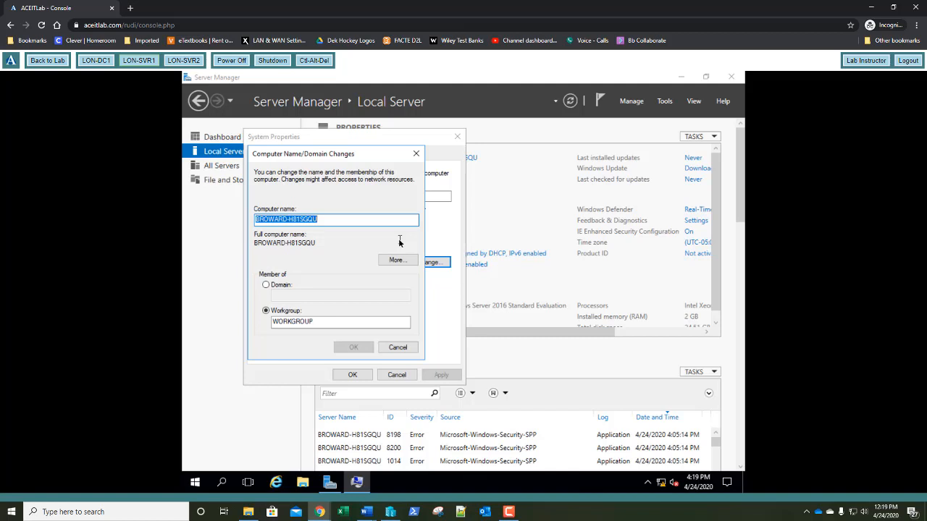
pyautogui.write('LON-')
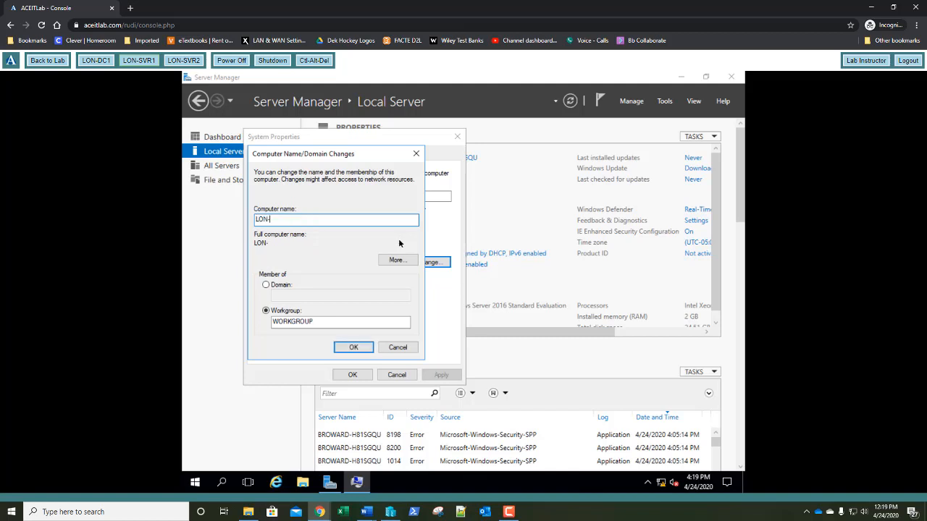
pyautogui.write('SVR1')
pyautogui.press('Tab')
pyautogui.press('Tab')
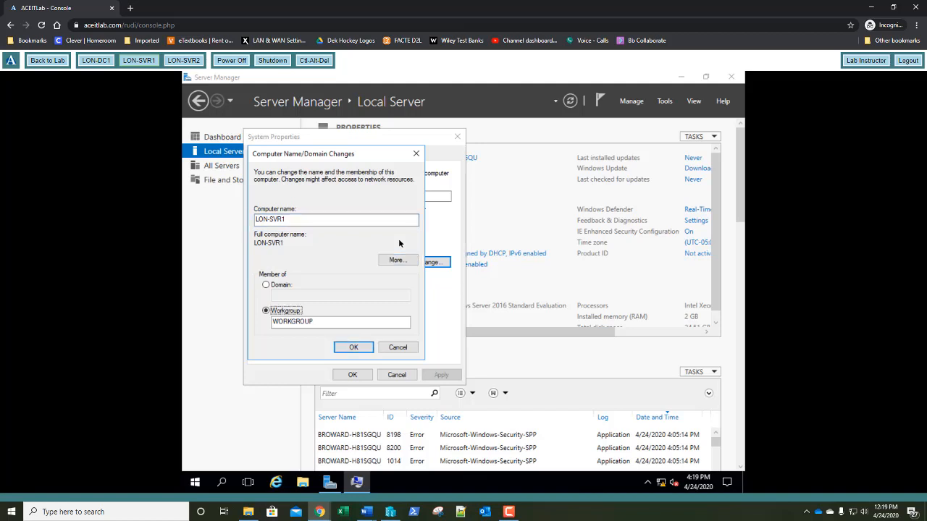
pyautogui.press('Up')
pyautogui.press('Tab')
pyautogui.write('ad')
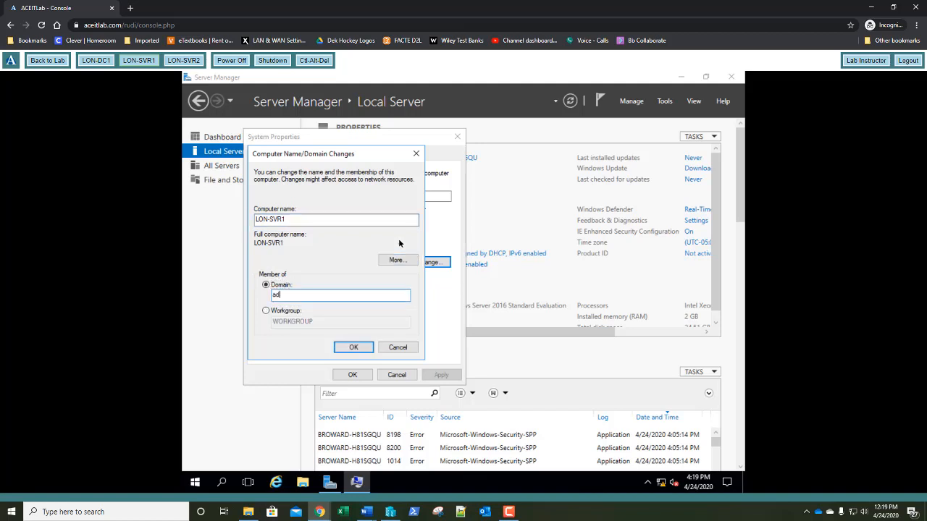
pyautogui.write('atum.com')
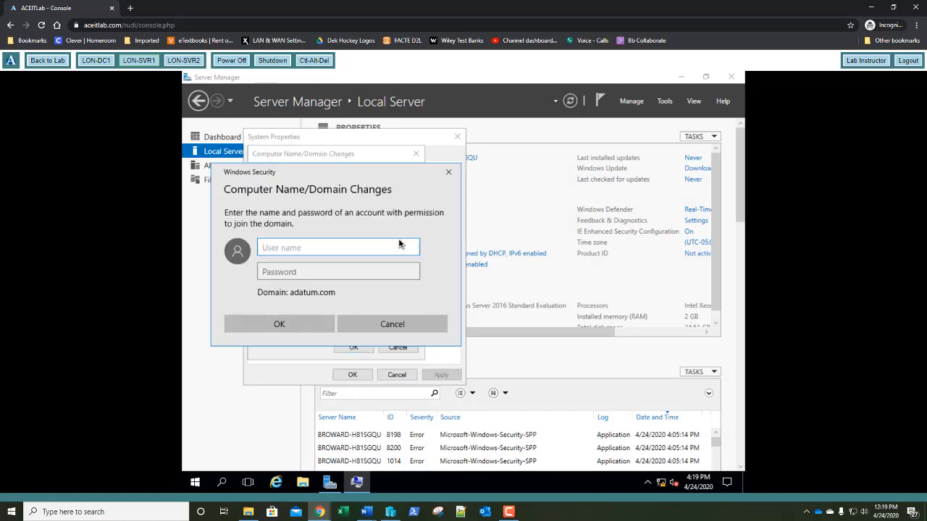
# Authenticate with the domain administrator account's password, accept the welcome and restart notices, and restart now
pyautogui.write('administrator')
pyautogui.press('Tab')
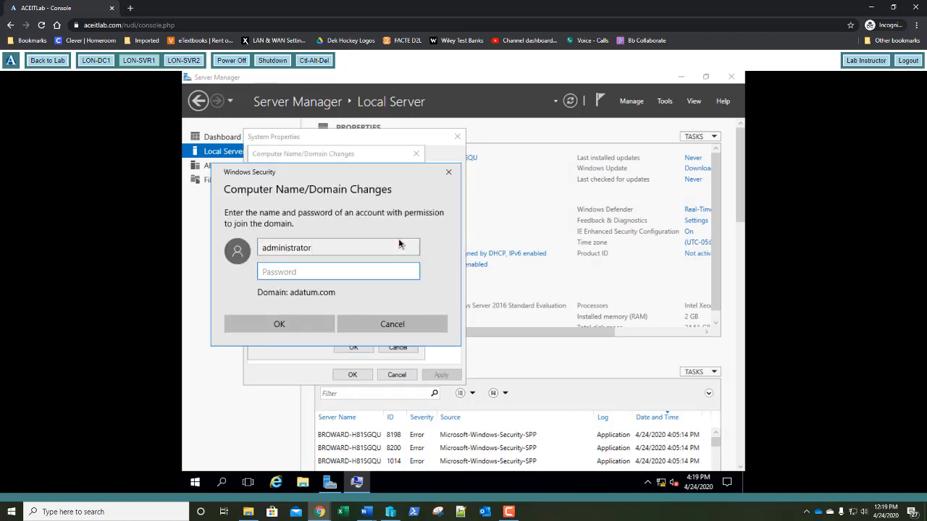
pyautogui.write('Pa$$w0rd')
pyautogui.press('Return')
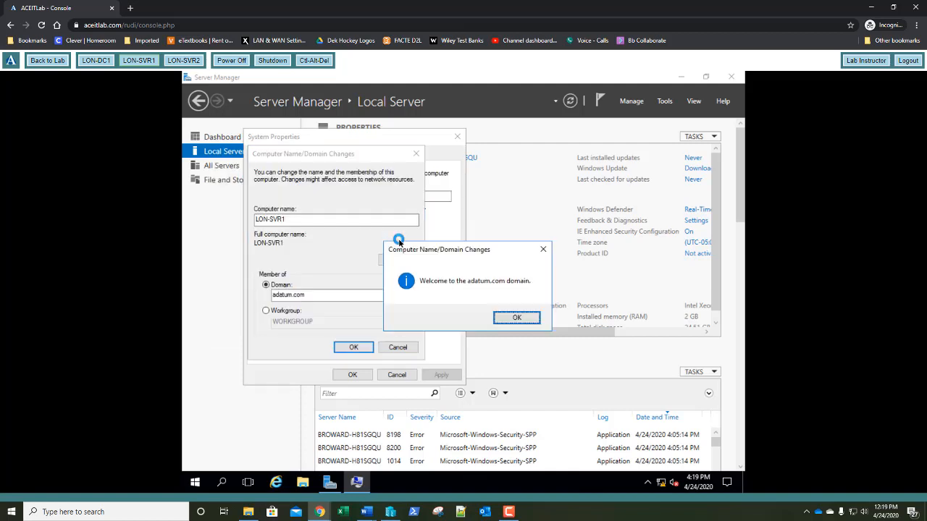
pyautogui.press('Return')
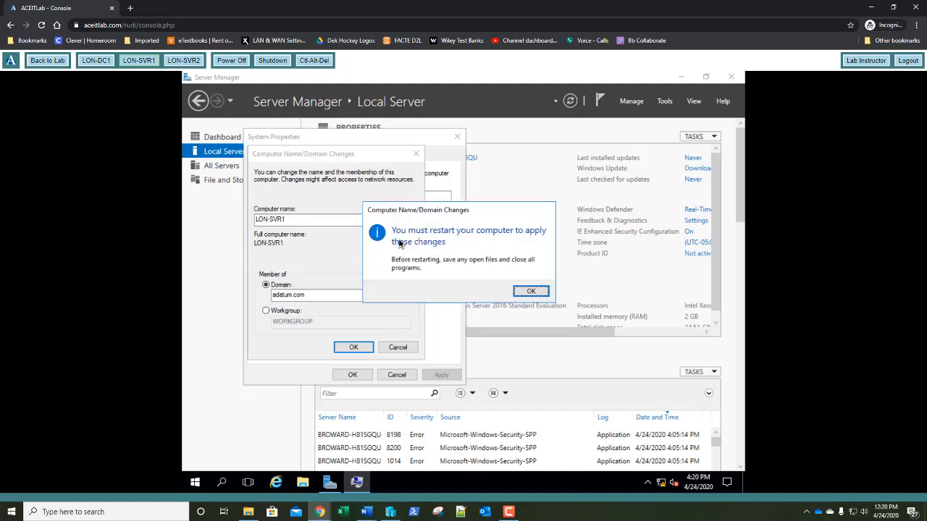
pyautogui.press('Return')
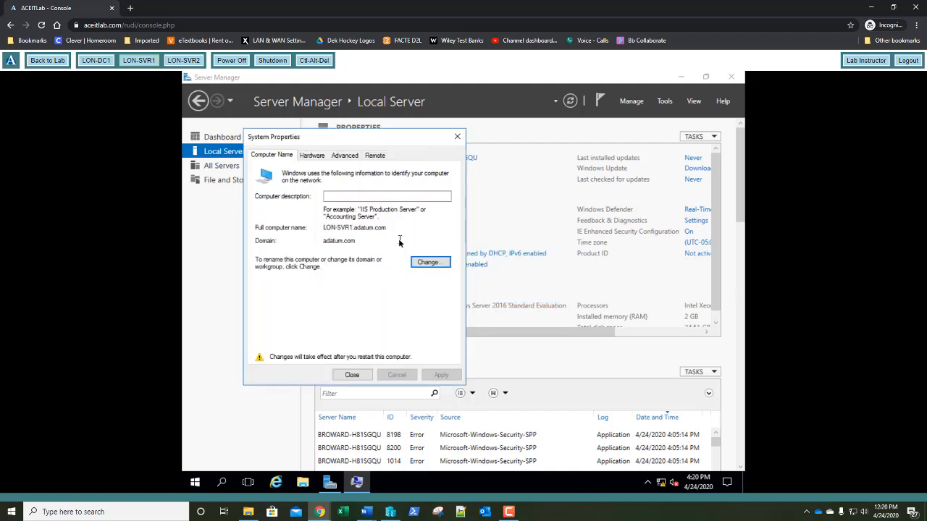
pyautogui.press('Return')
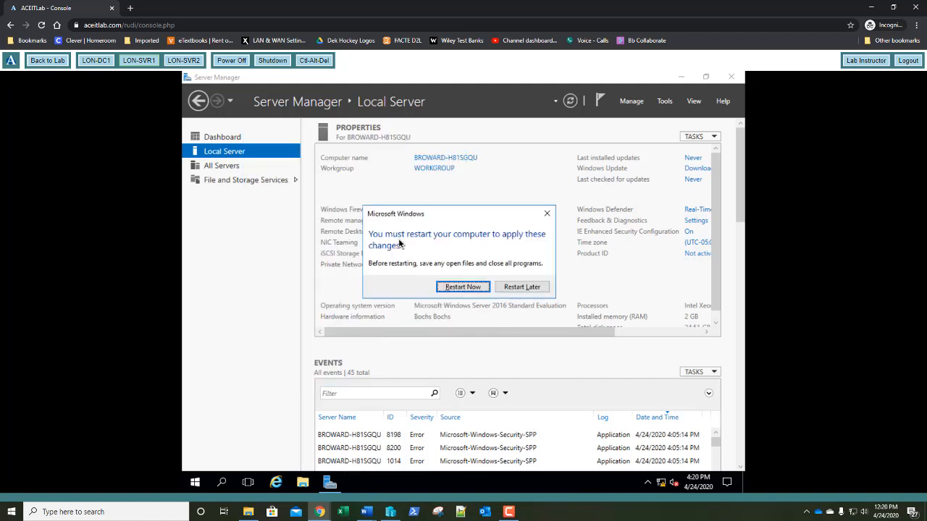
pyautogui.press('Return')
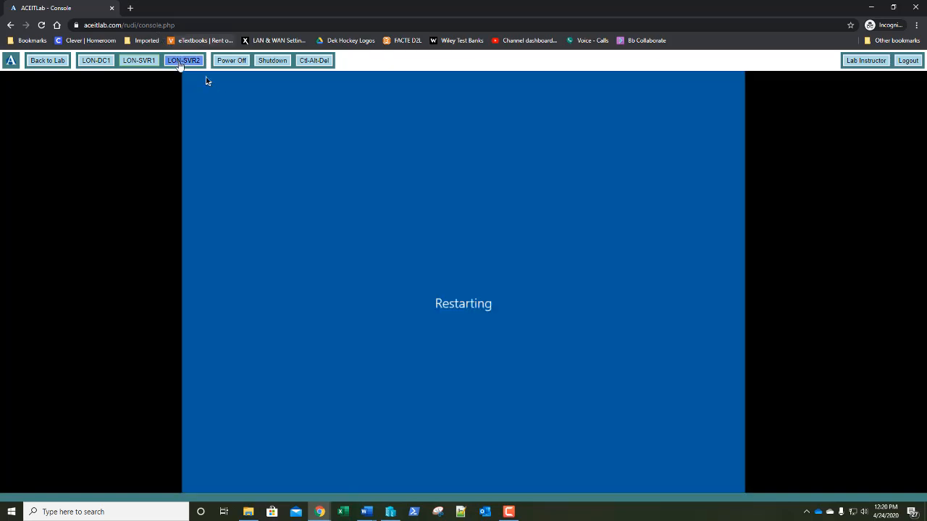
# On LON-SVR2, disable the iSCSI Storage Network adapter and open the computer name/workgroup System Properties
pyautogui.click(183, 63)
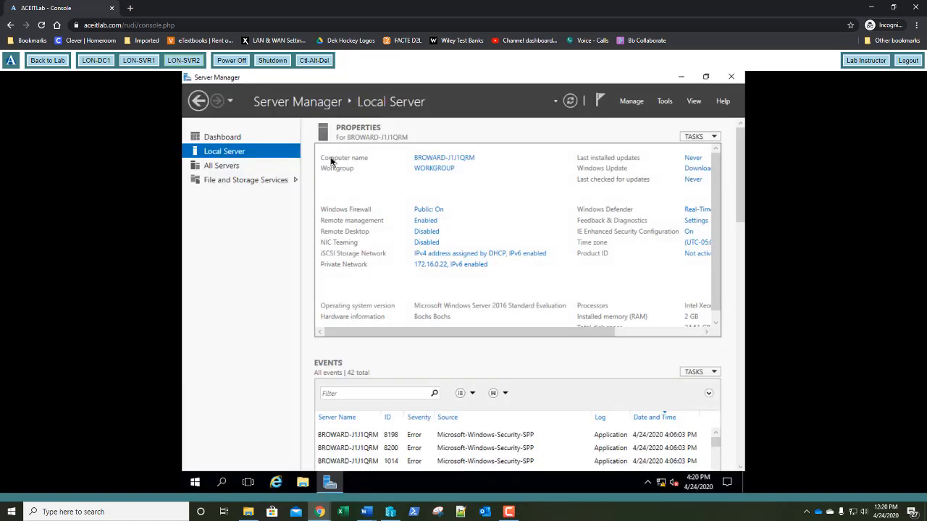
pyautogui.click(439, 259)
pyautogui.rightClick(333, 187)
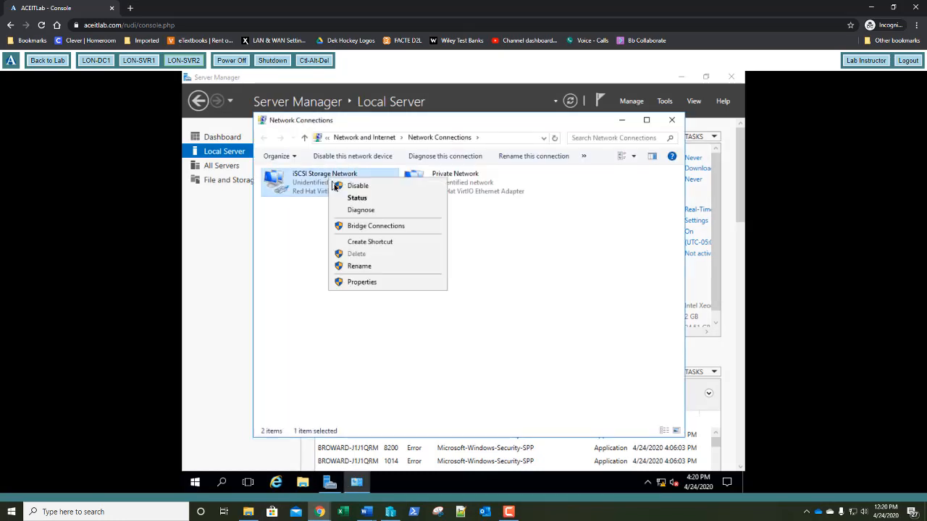
pyautogui.click(339, 186)
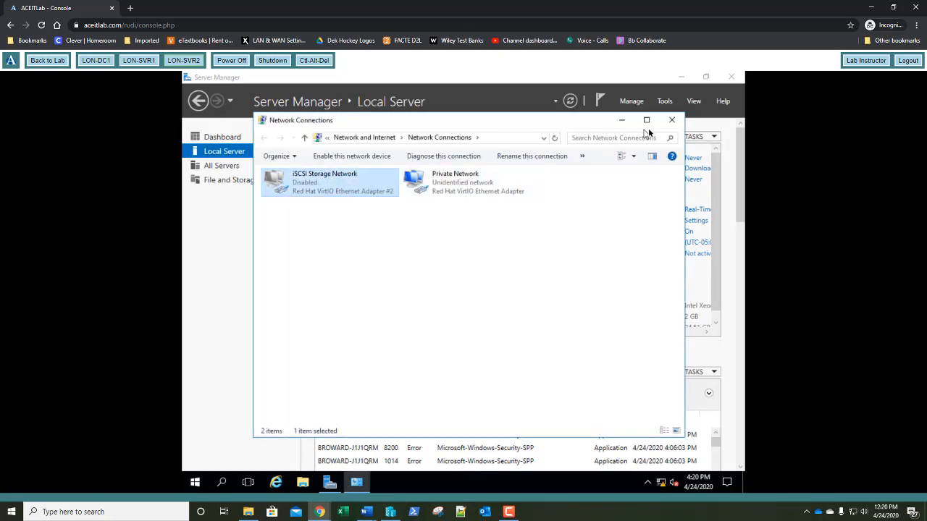
pyautogui.click(671, 120)
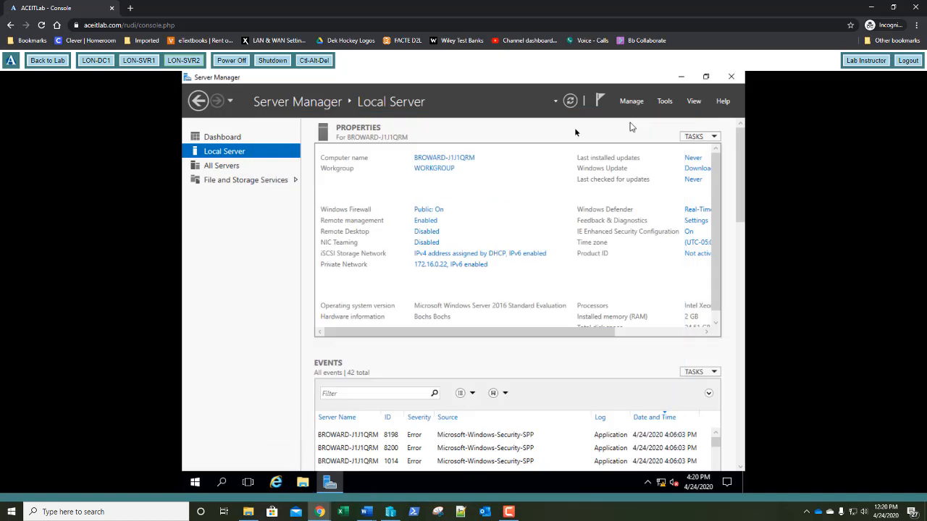
pyautogui.click(434, 168)
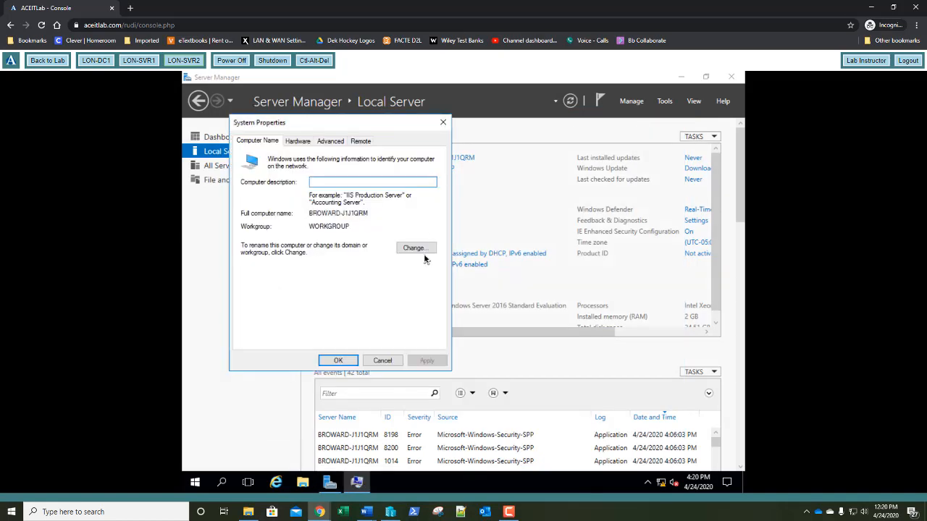
# Rename the server to LON-SVR2 and switch its membership to the adatum.com domain
pyautogui.click(417, 250)
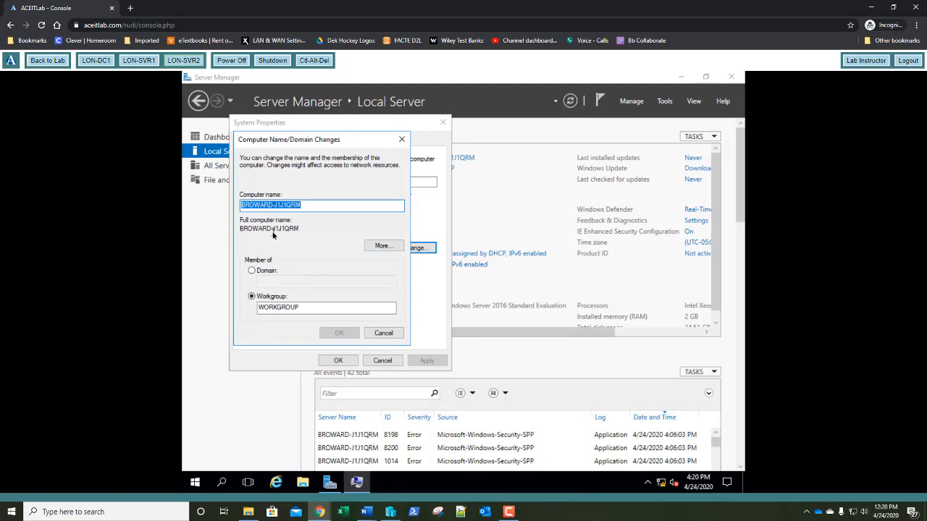
pyautogui.write('LON-SVR2')
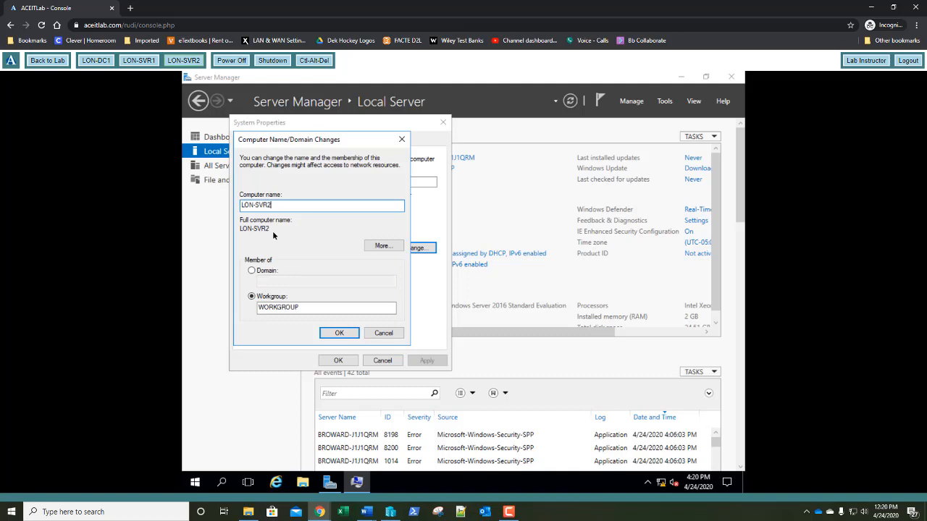
pyautogui.press('Tab')
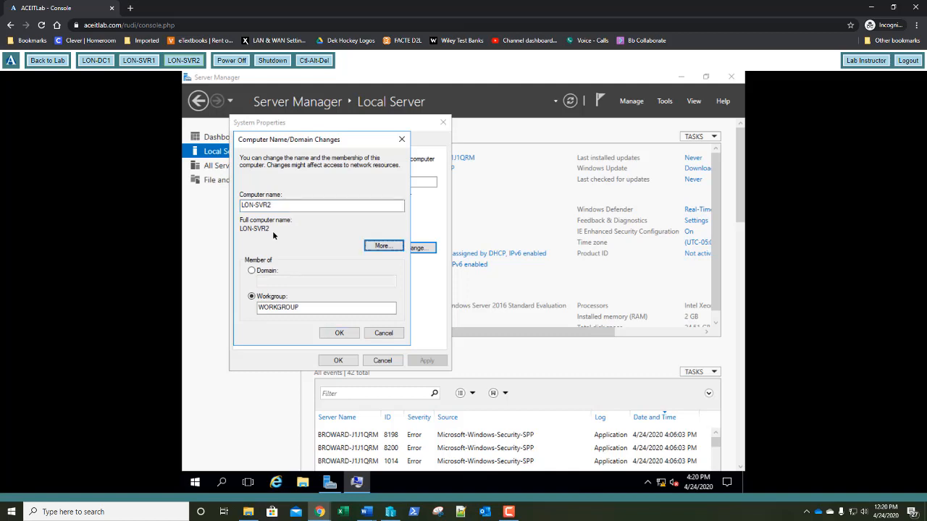
pyautogui.press('Tab')
pyautogui.press('Up')
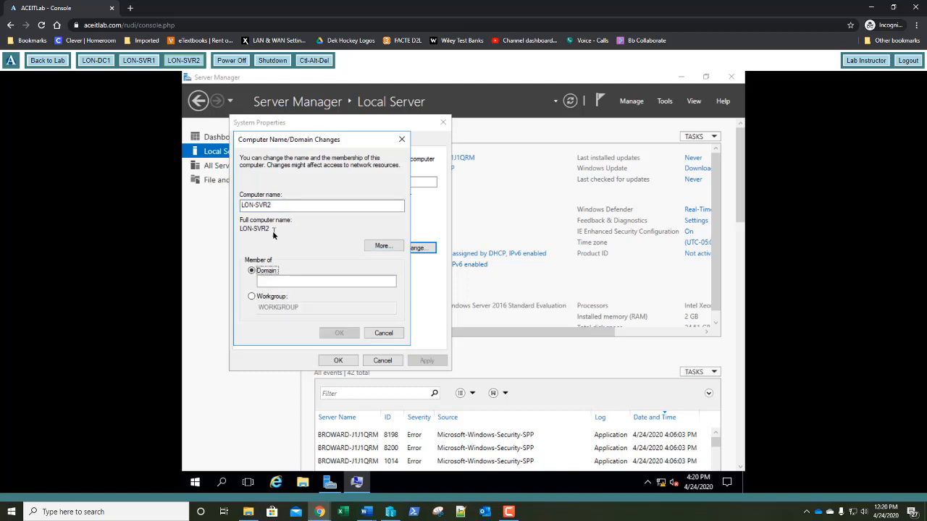
pyautogui.press('Tab')
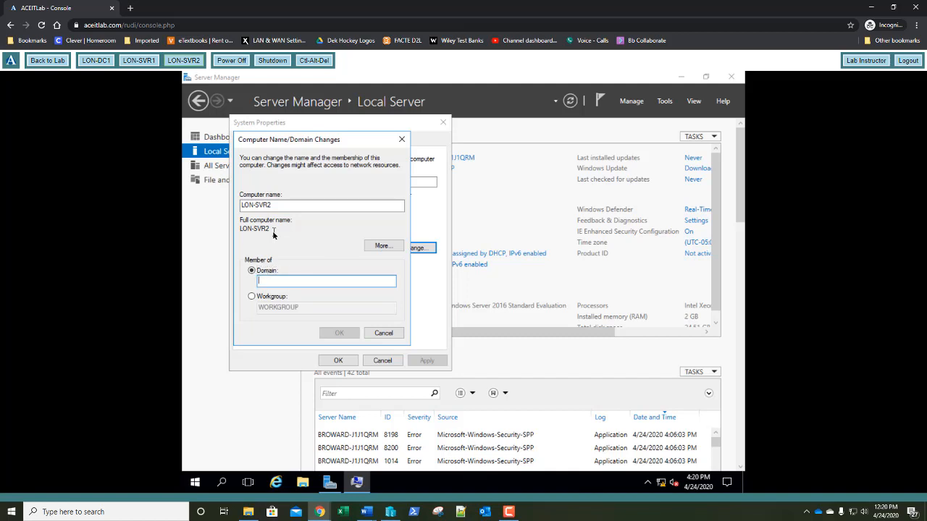
pyautogui.write('adatum')
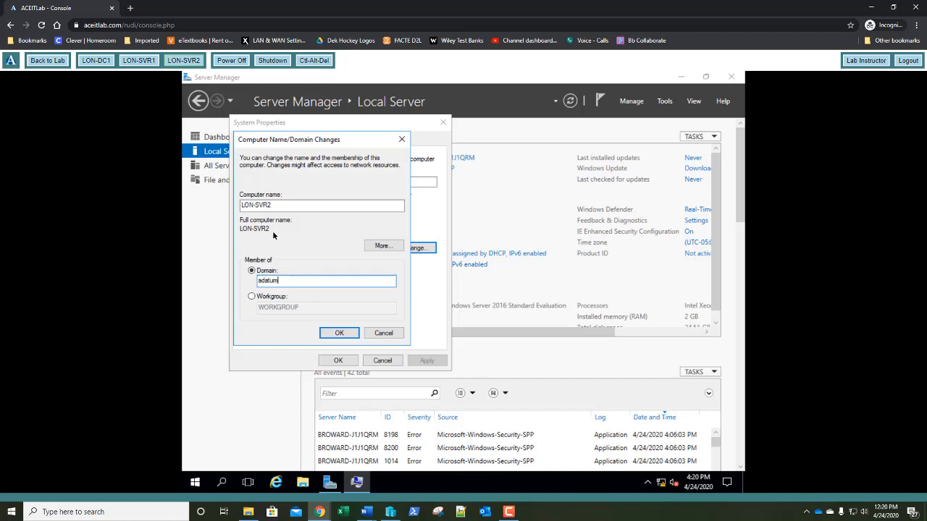
pyautogui.write('.com')
# Supply the domain administrator account's password and acknowledge the welcome and restart messages
pyautogui.write('ad')
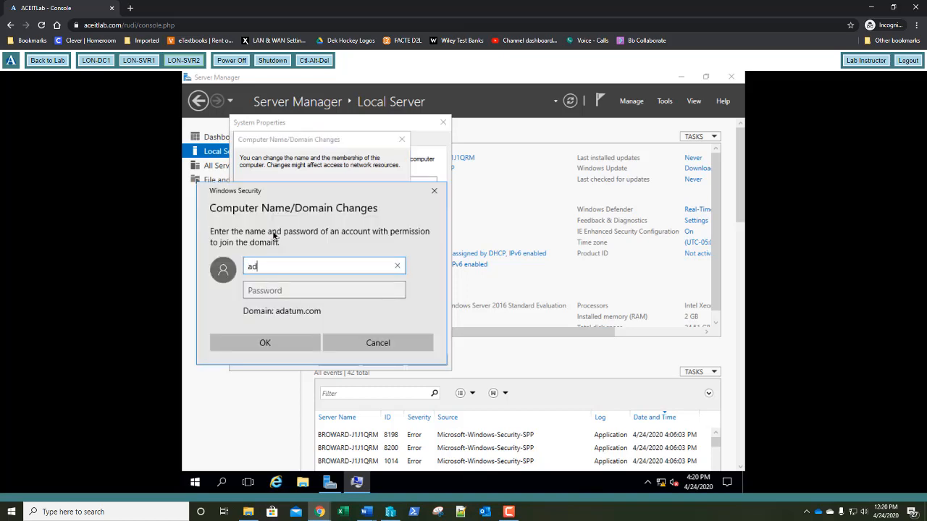
pyautogui.write('ministrator')
pyautogui.press('Tab')
pyautogui.write('Pa$$w0rd')
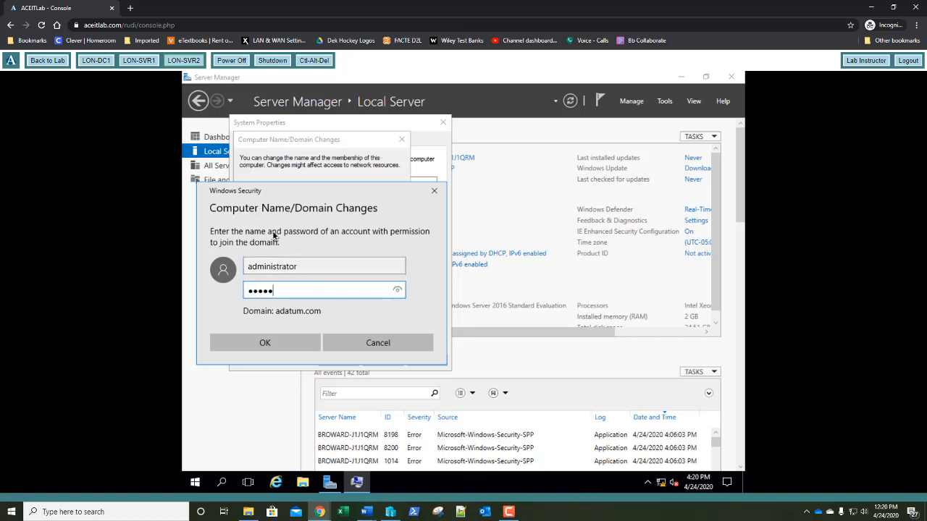
pyautogui.press('Return')
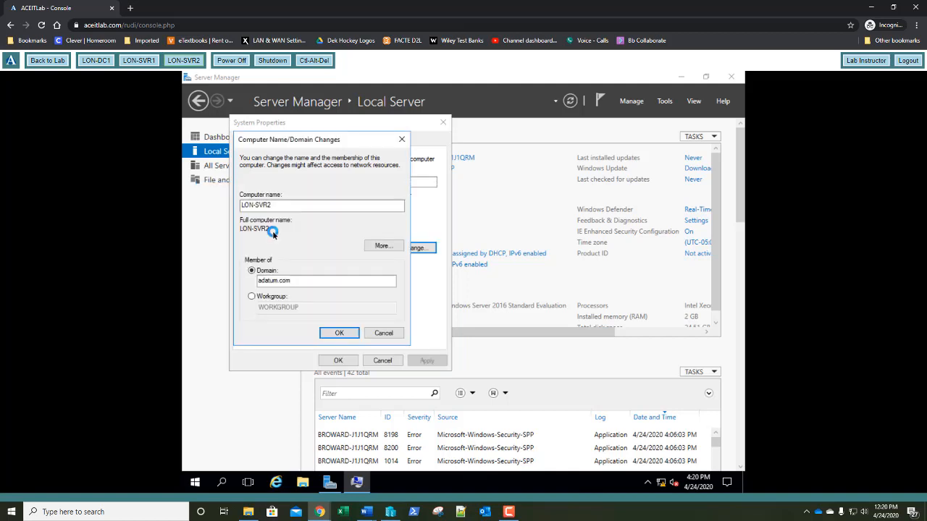
pyautogui.press('Return')
pyautogui.press('Return')
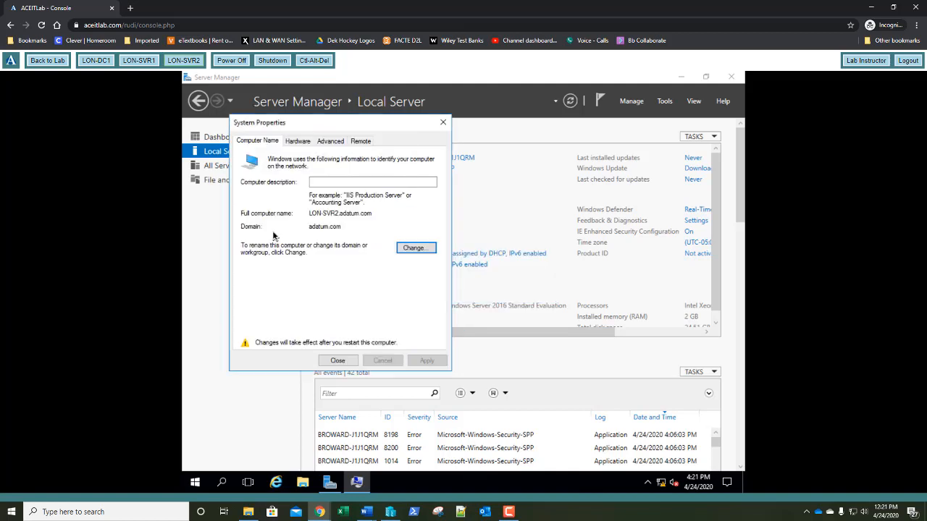
pyautogui.press('Return')
pyautogui.press('Return')
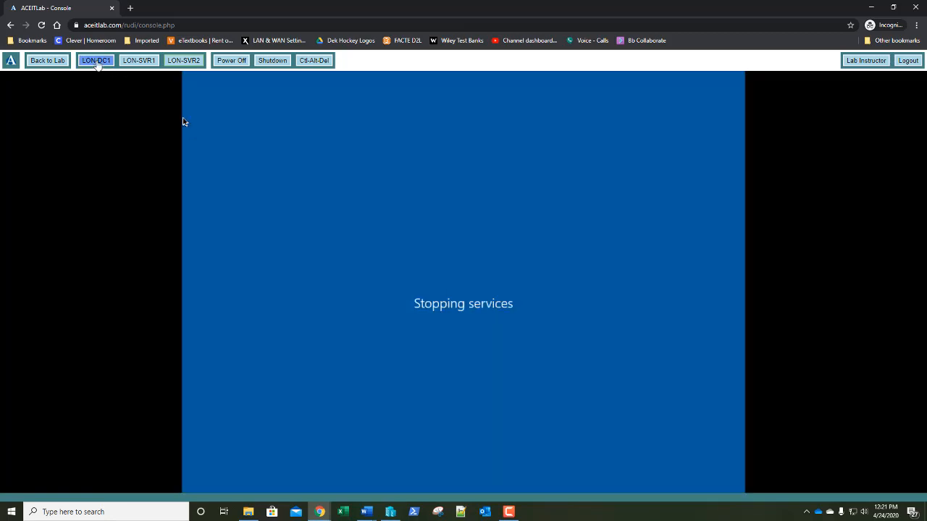
# On LON-DC1, launch Add Roles and Features with role-based installation targeting this server
pyautogui.click(97, 61)
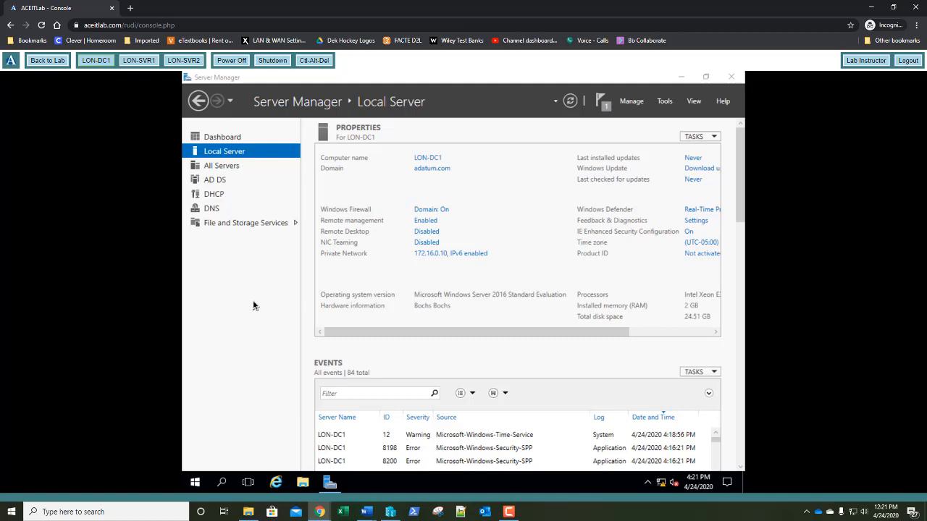
pyautogui.click(627, 103)
pyautogui.click(634, 115)
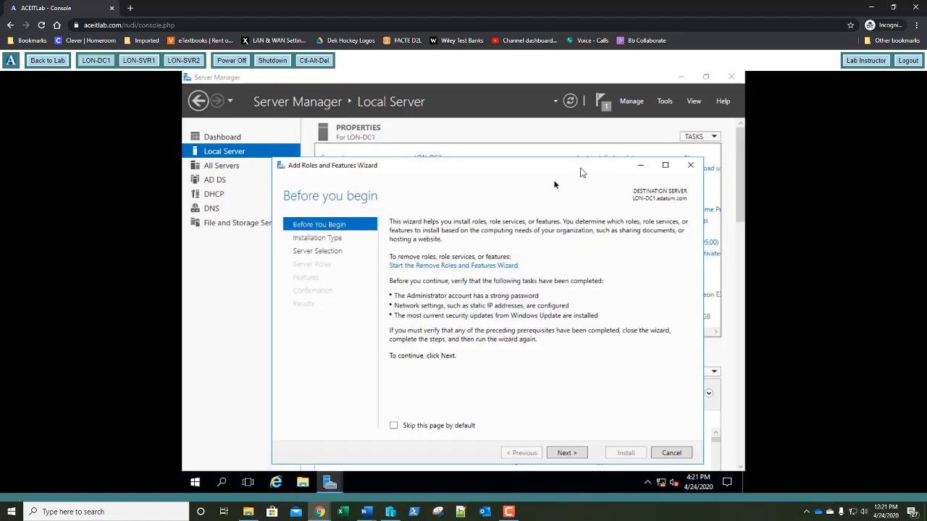
pyautogui.click(568, 453)
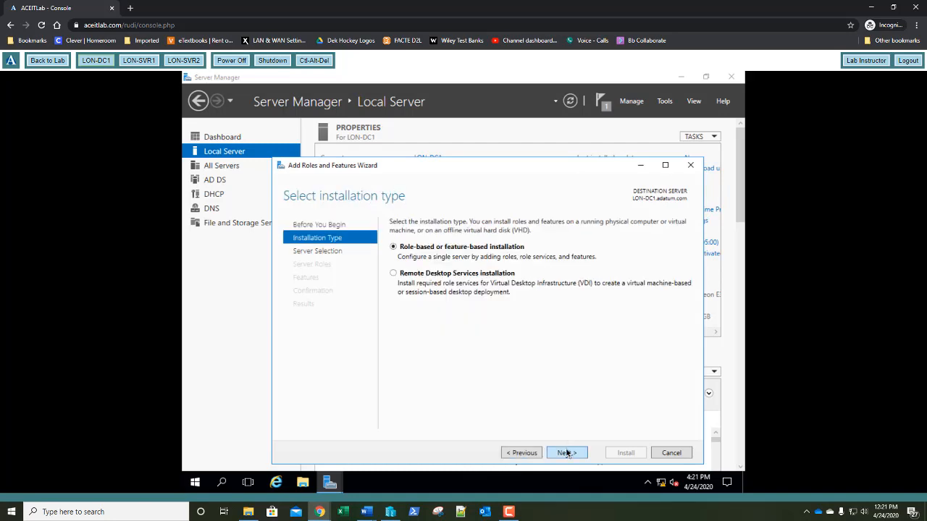
pyautogui.click(567, 452)
pyautogui.click(567, 452)
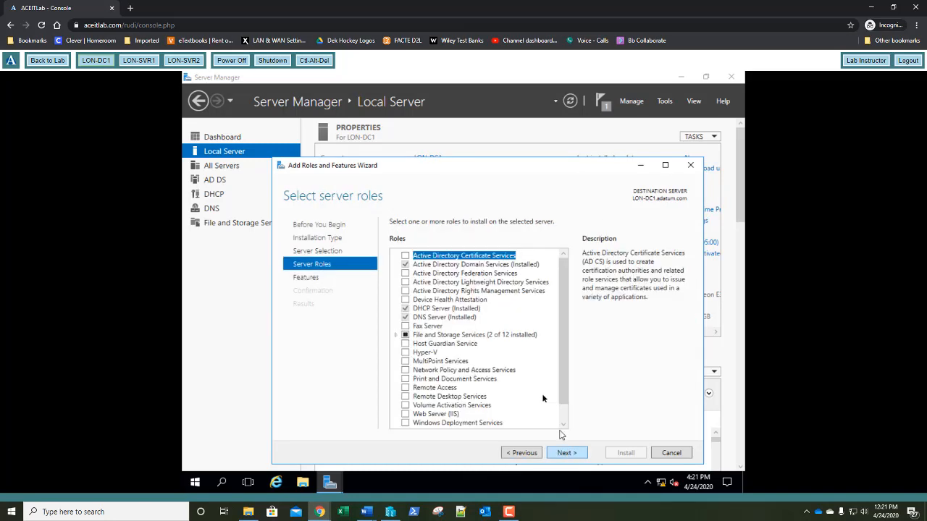
# Select Active Directory Certificate Services plus its management tools and advance to the AD CS page
pyautogui.click(405, 256)
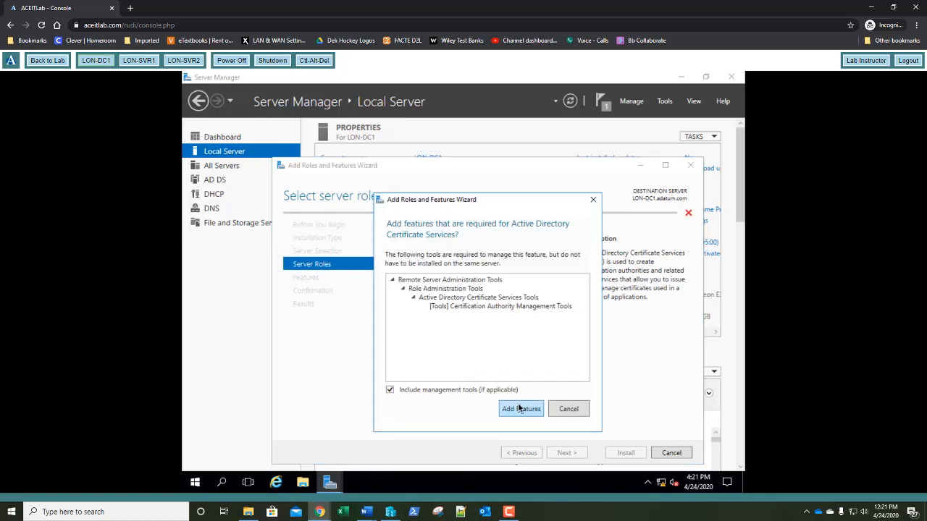
pyautogui.click(520, 408)
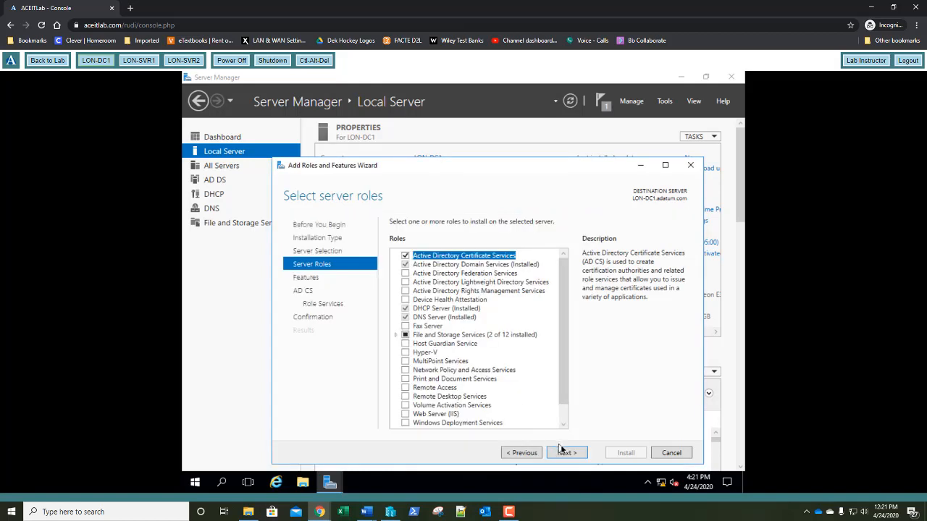
pyautogui.click(567, 453)
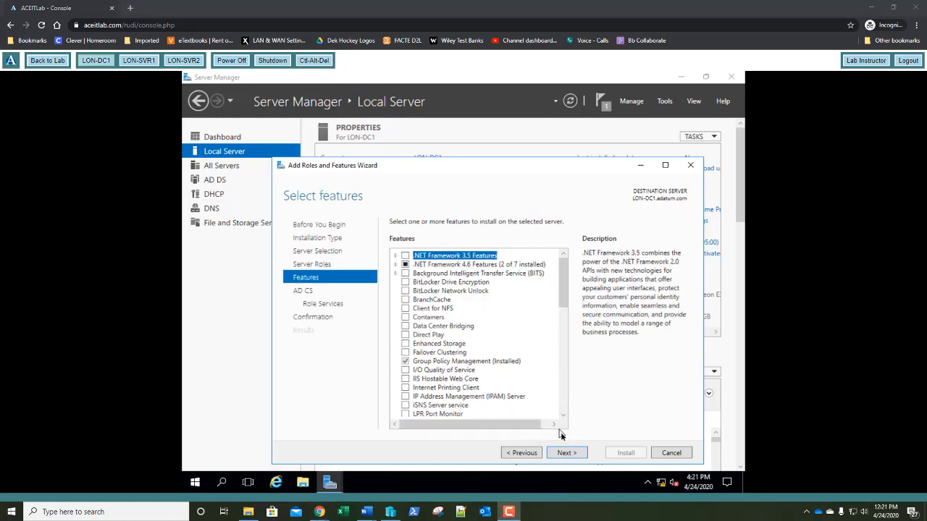
pyautogui.click(572, 454)
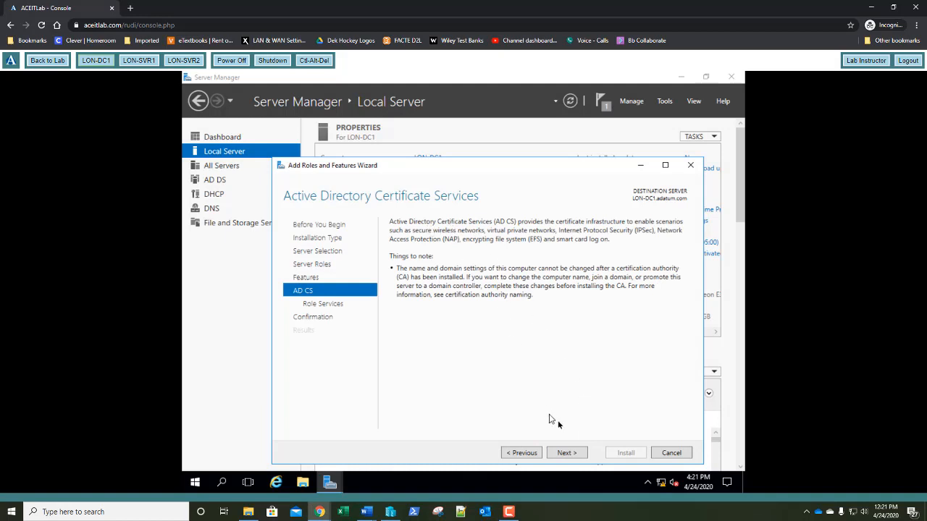
# Add Certification Authority Web Enrollment with its IIS features at default role services, and install
pyautogui.click(569, 454)
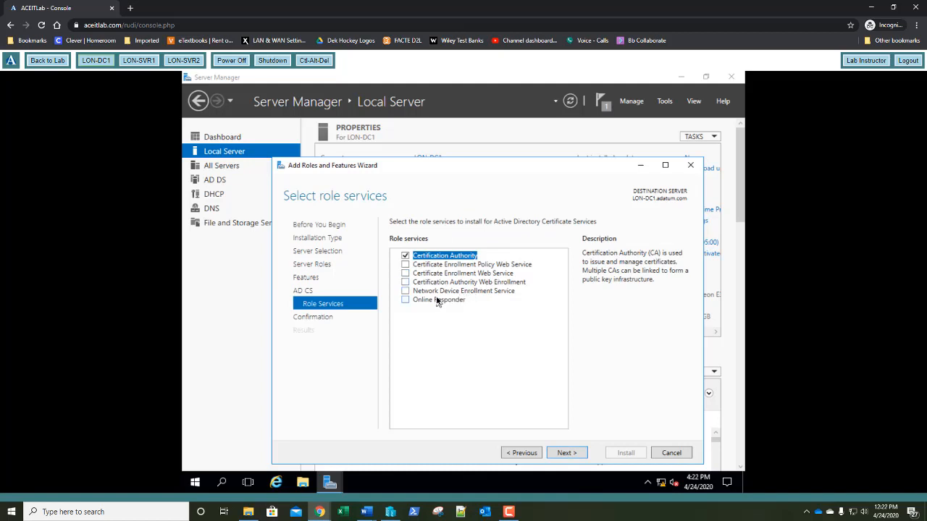
pyautogui.click(405, 281)
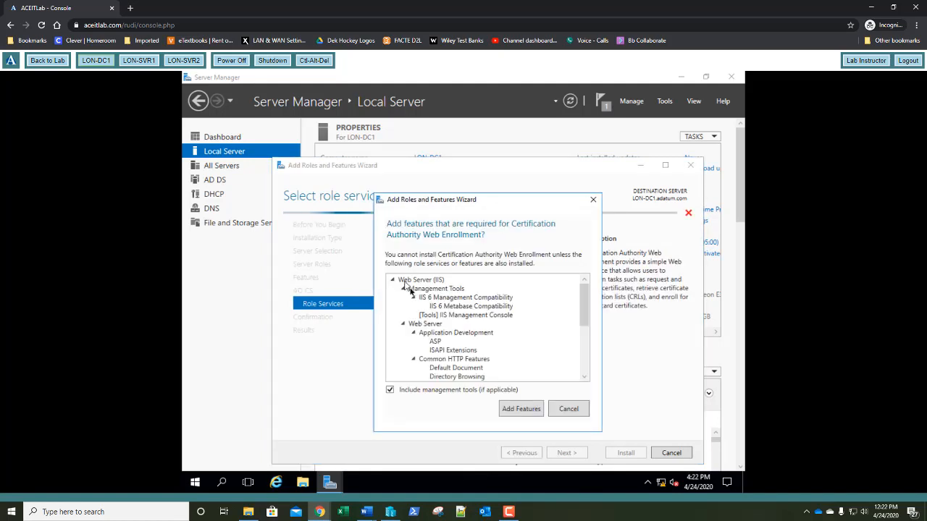
pyautogui.click(521, 410)
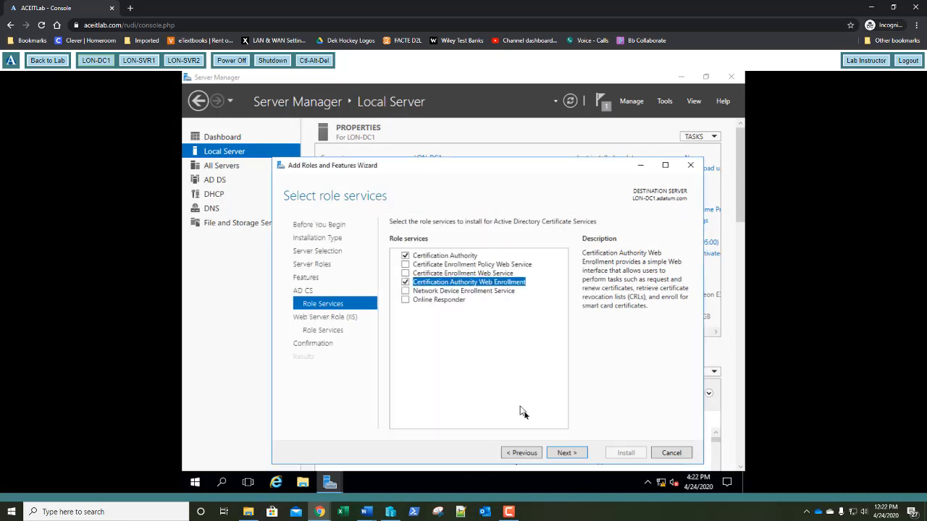
pyautogui.click(567, 454)
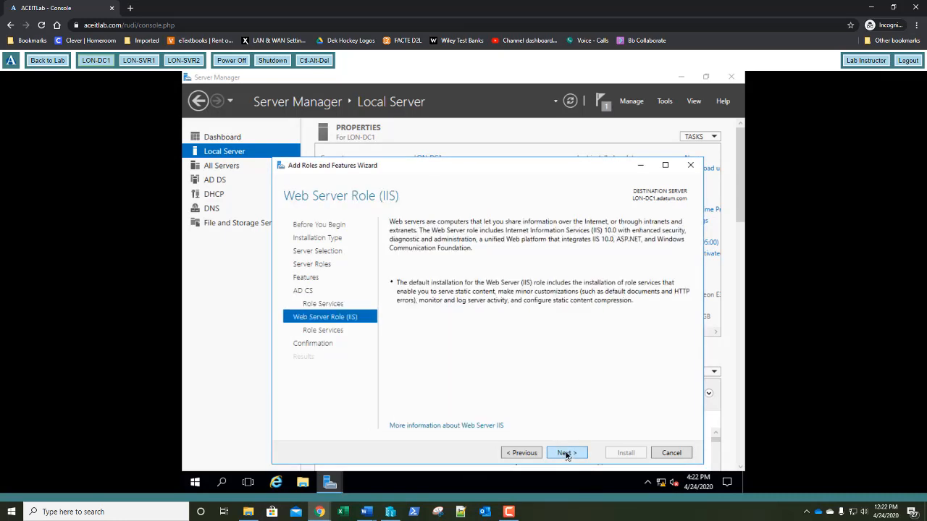
pyautogui.click(567, 454)
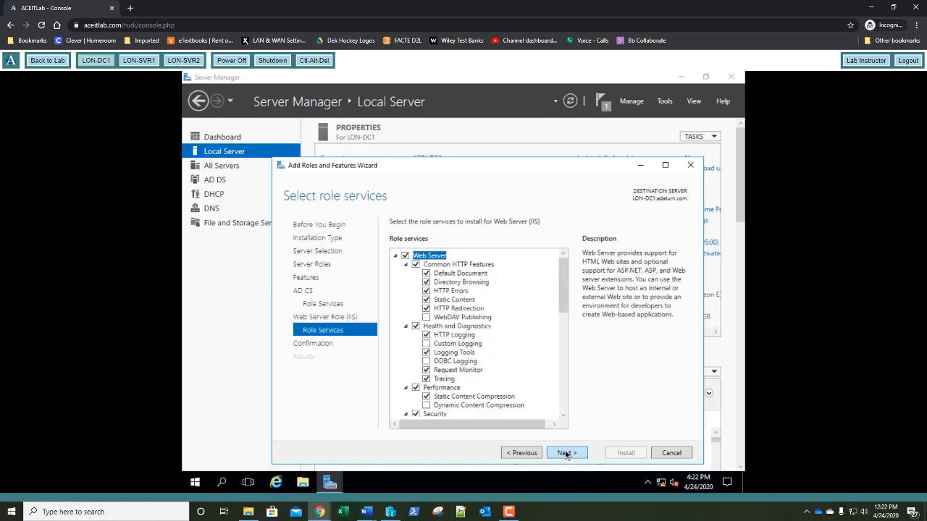
pyautogui.click(567, 454)
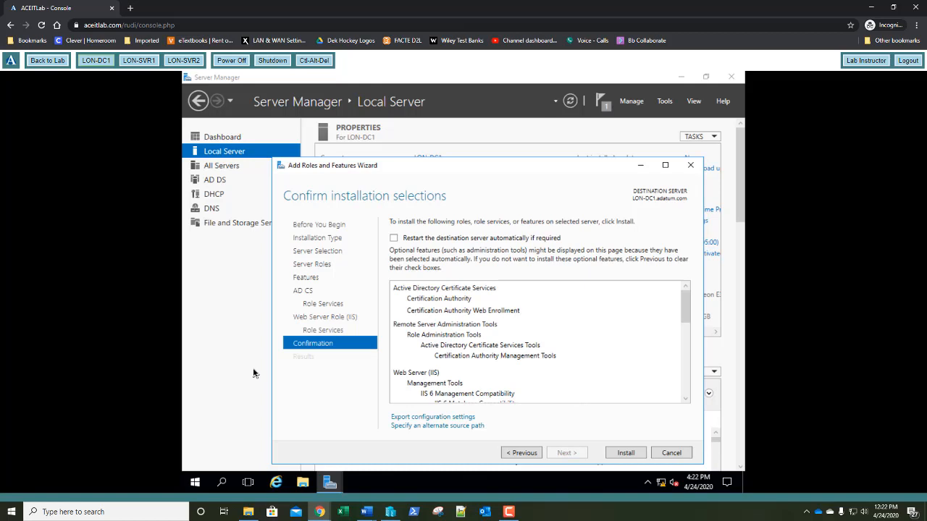
pyautogui.click(625, 453)
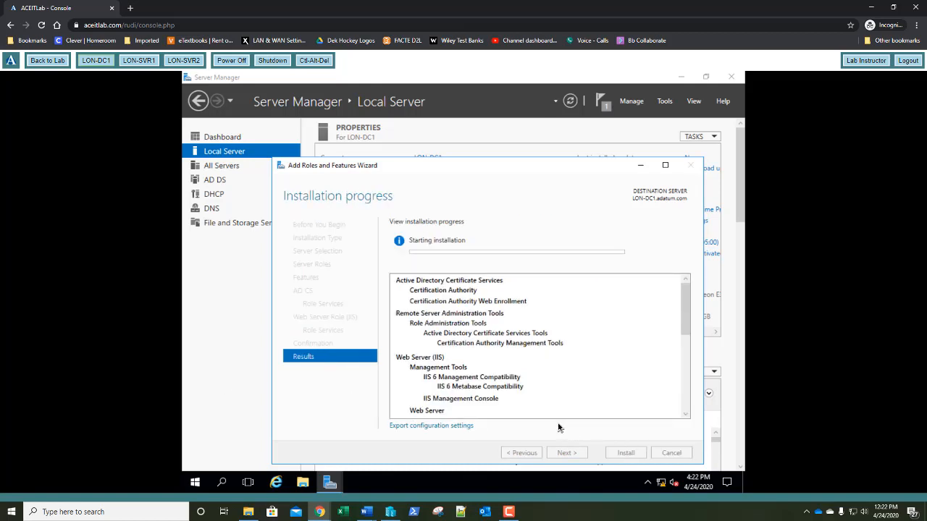
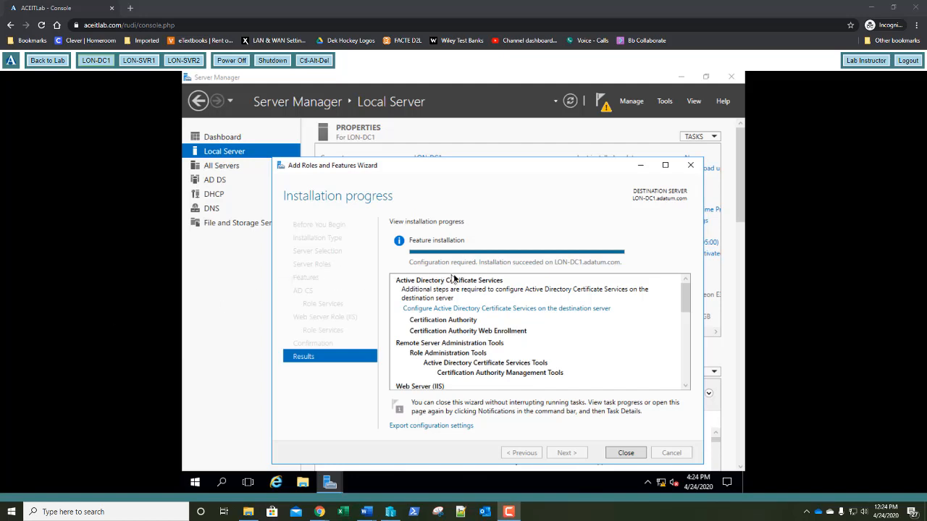
# Start AD CS configuration on LON-DC1 with administrator credentials, selecting Certification Authority and Web Enrollment
pyautogui.click(654, 326)
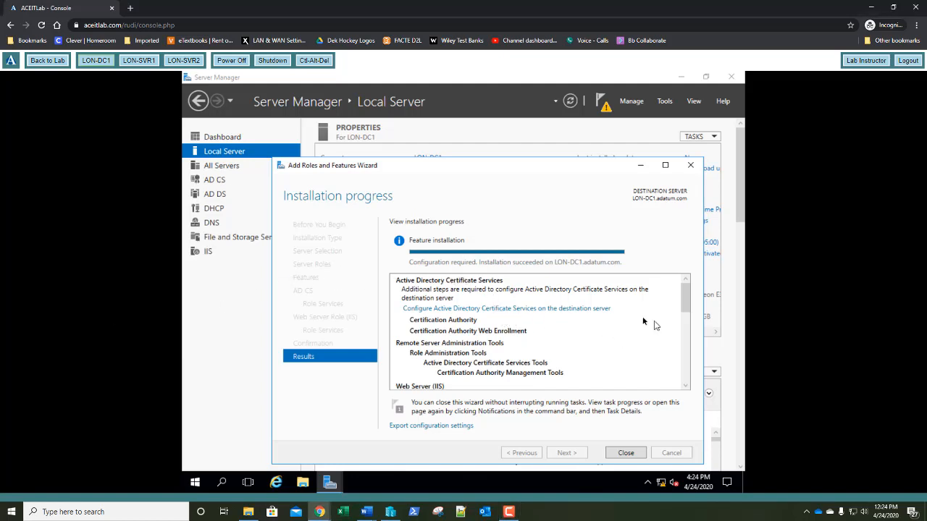
pyautogui.click(505, 310)
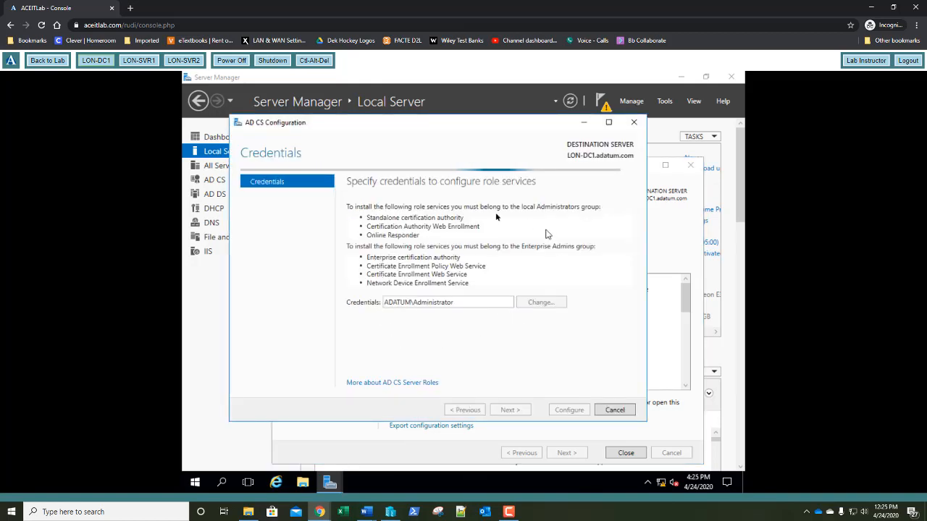
pyautogui.click(511, 410)
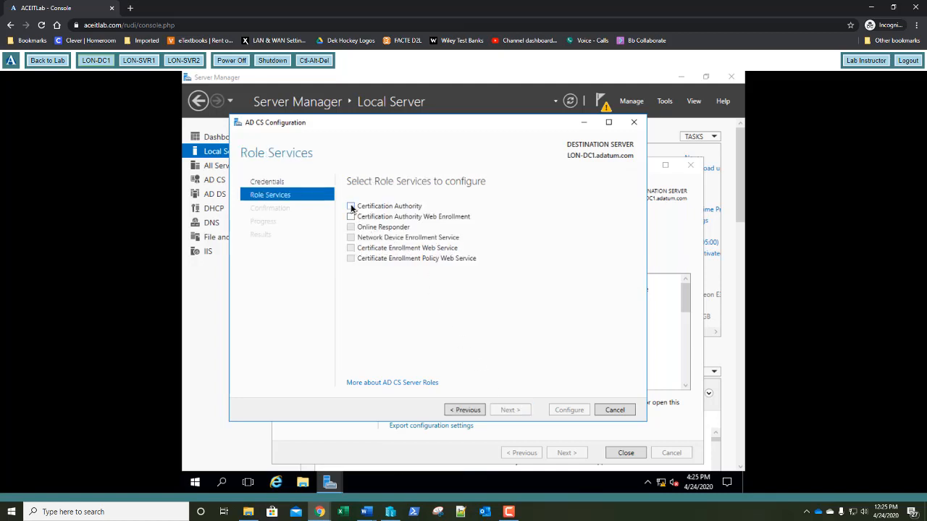
pyautogui.click(352, 208)
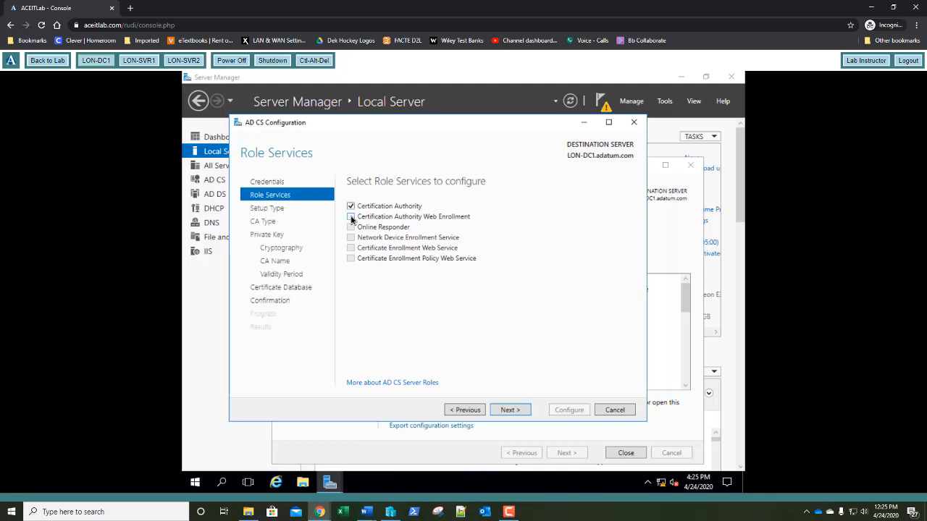
pyautogui.click(351, 216)
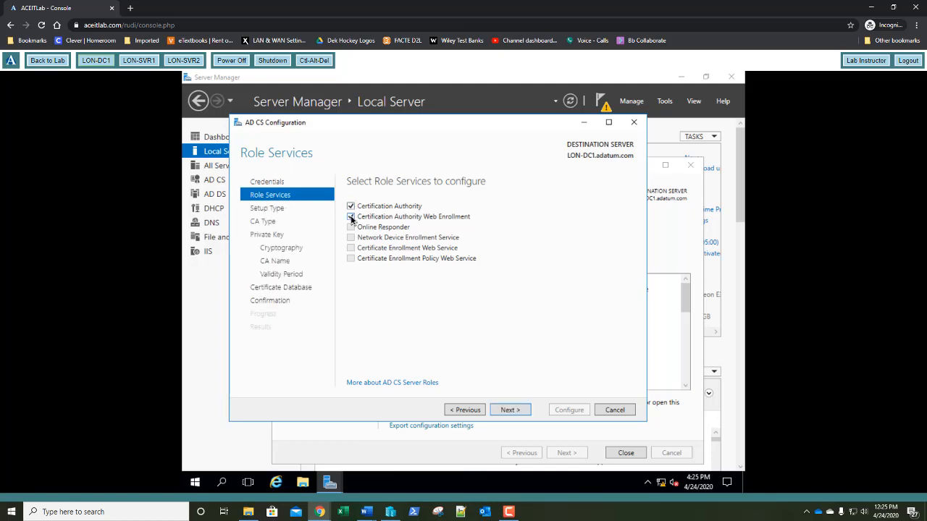
# Configure an Enterprise Root CA named adatum-LON-DC1-CA with a new key and 5-year validity
pyautogui.click(506, 411)
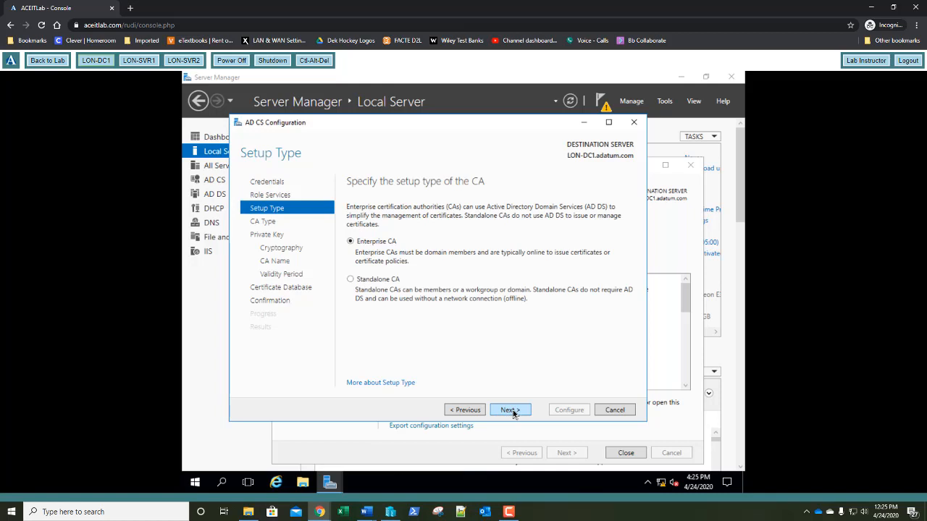
pyautogui.click(509, 410)
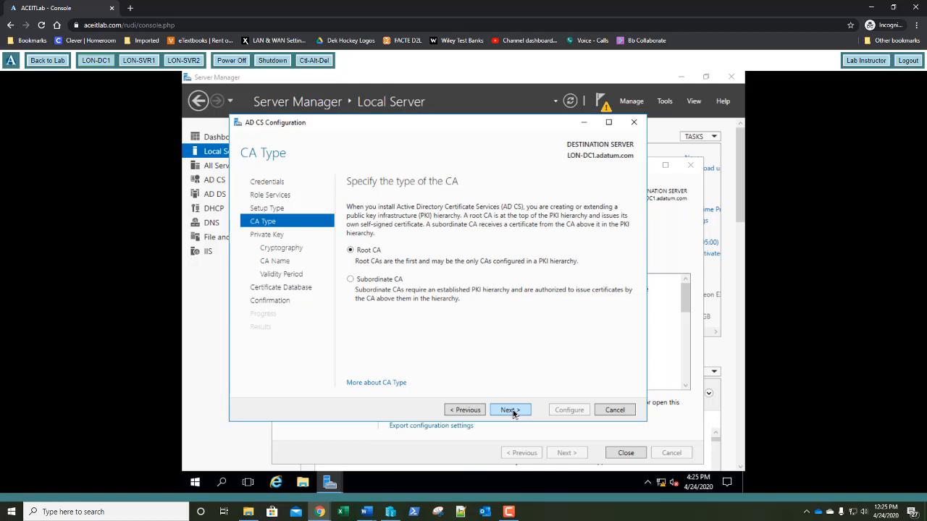
pyautogui.click(510, 411)
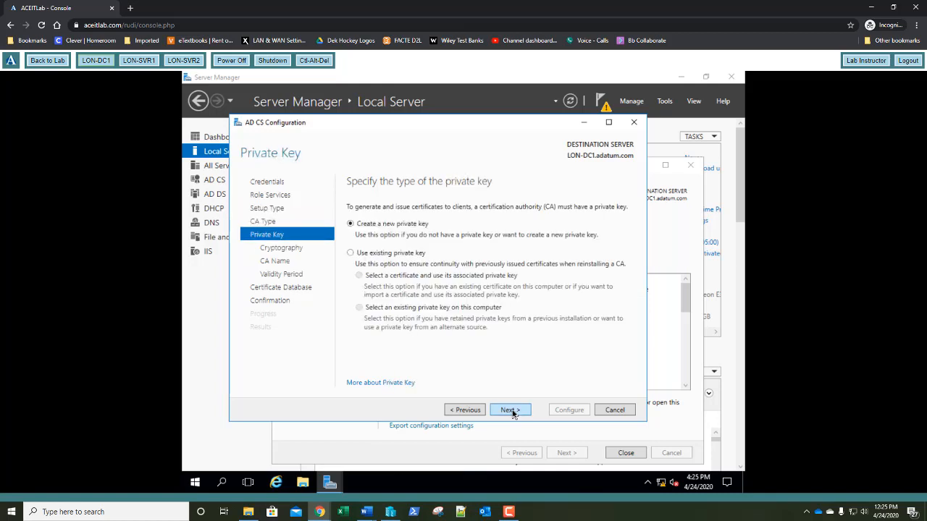
pyautogui.click(510, 411)
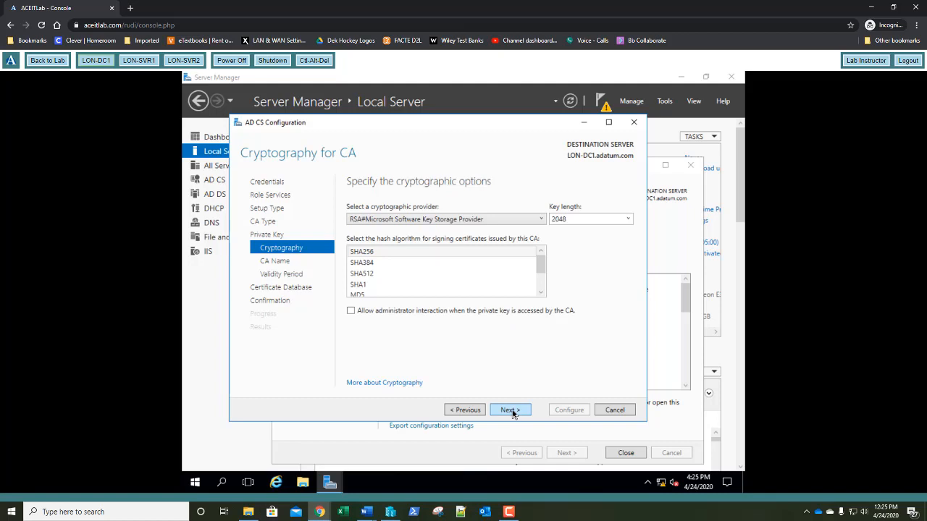
pyautogui.click(512, 411)
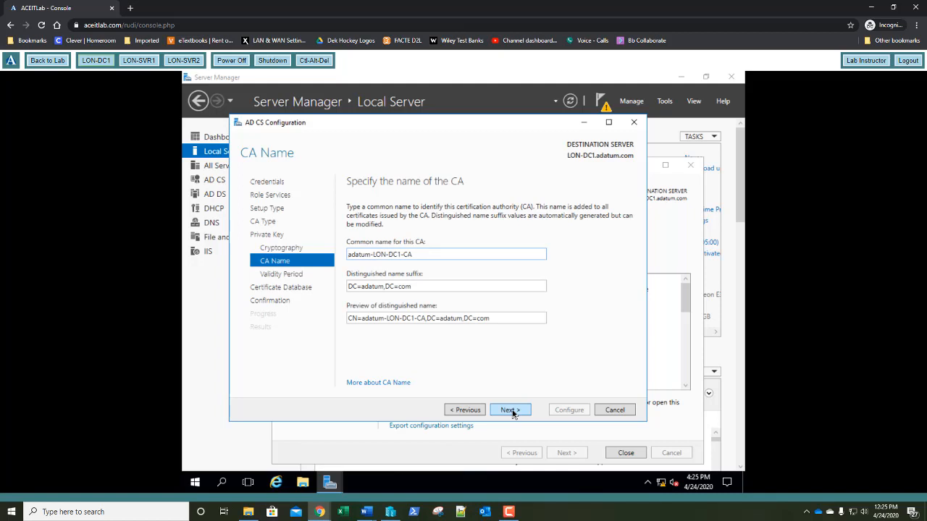
pyautogui.click(509, 410)
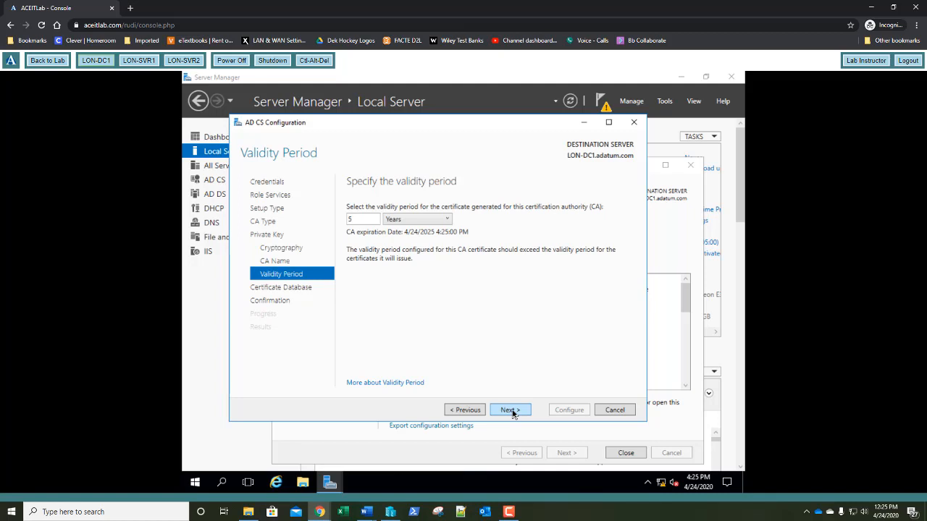
pyautogui.click(511, 411)
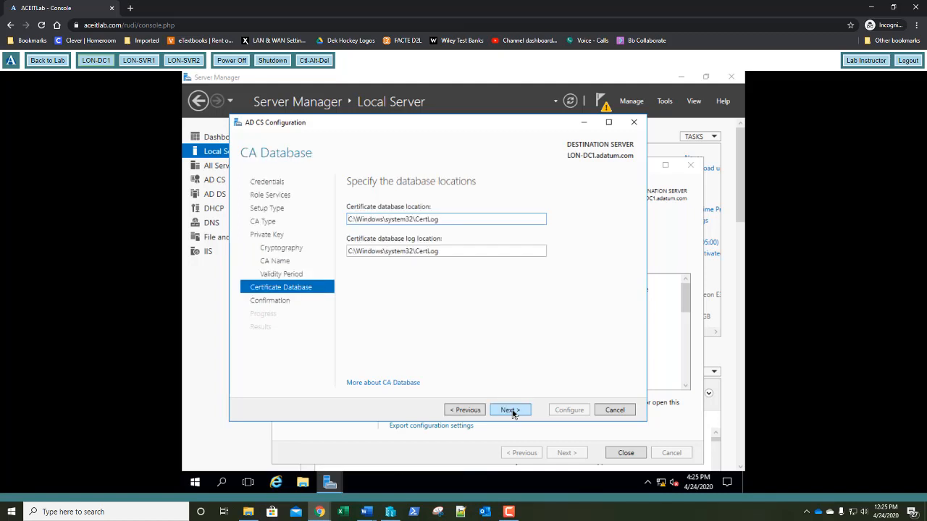
pyautogui.click(510, 410)
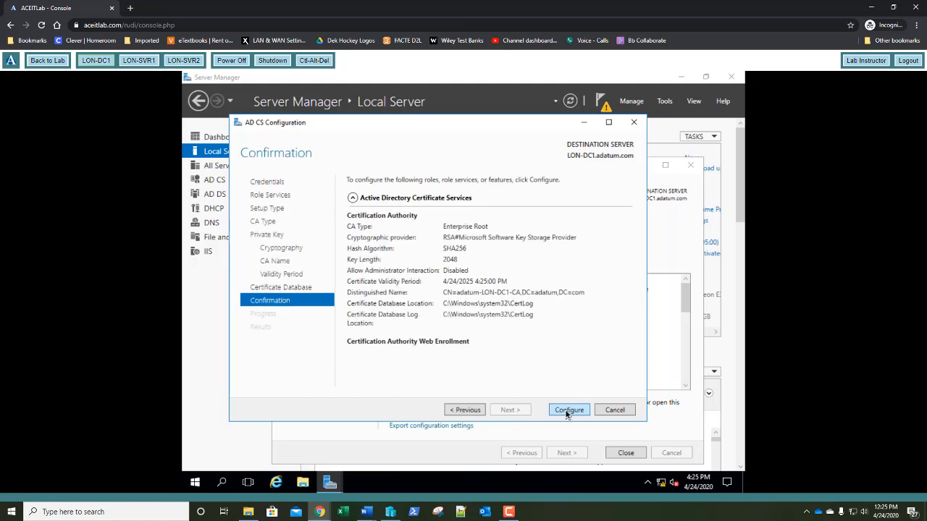
pyautogui.click(566, 410)
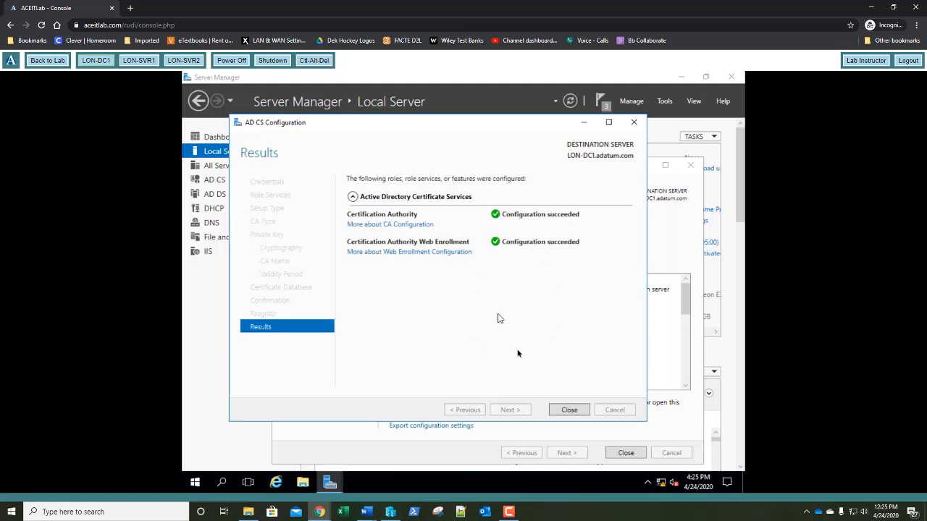
pyautogui.click(570, 411)
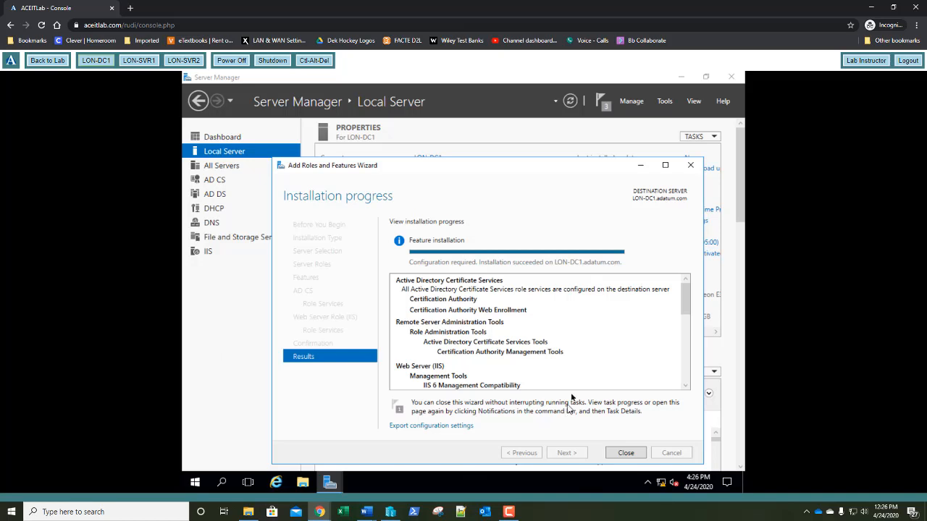
# Open the Certification Authority console and manage adatum-LON-DC1-CA's Certificate Templates
pyautogui.click(630, 455)
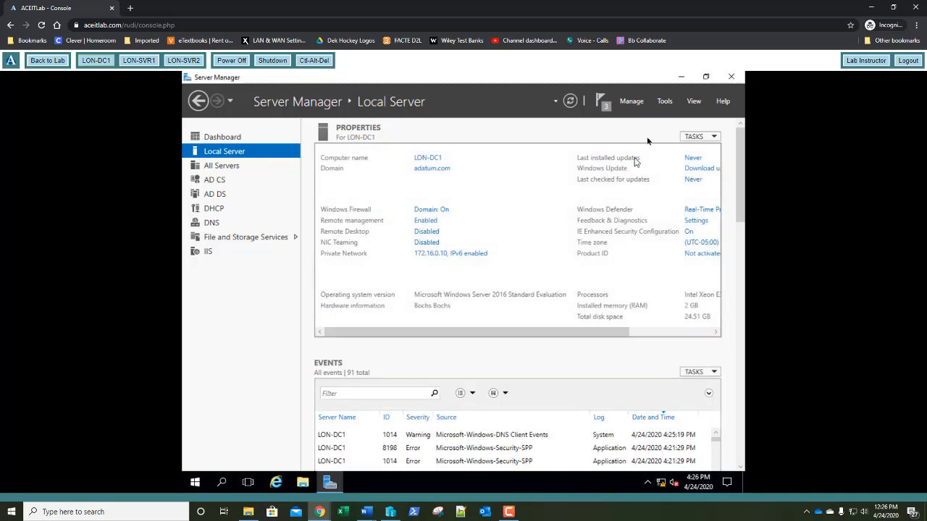
pyautogui.click(665, 104)
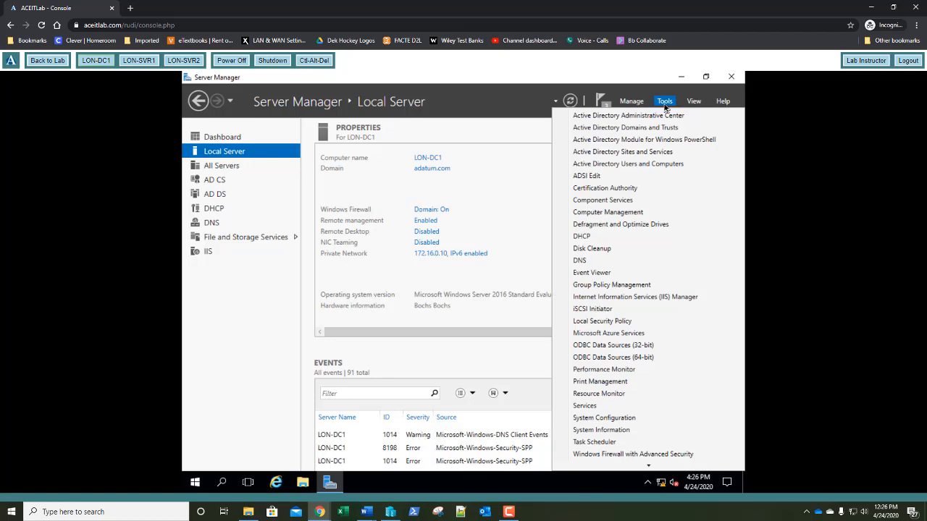
pyautogui.click(625, 187)
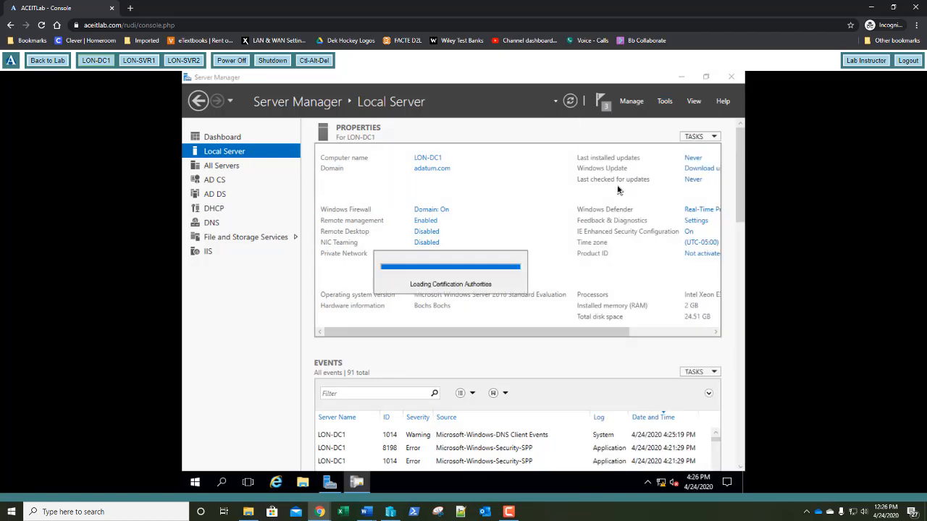
pyautogui.click(301, 240)
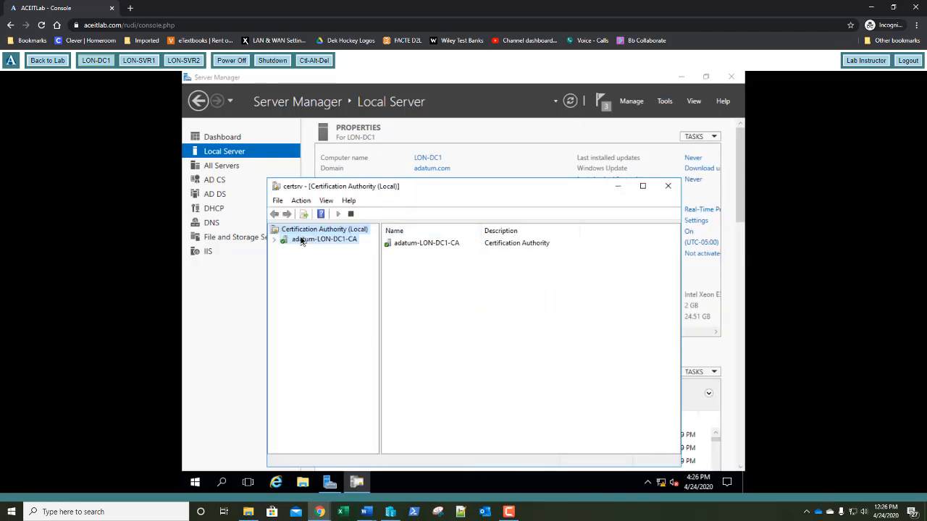
pyautogui.click(274, 240)
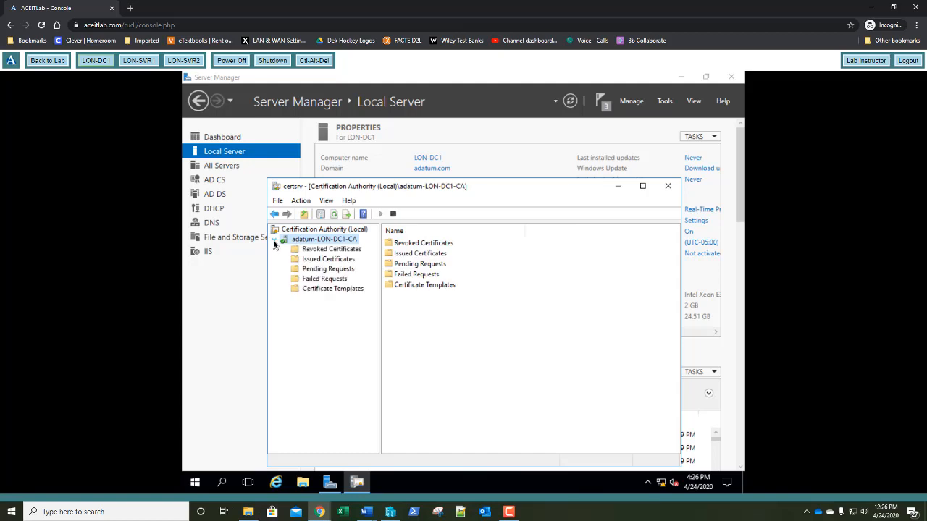
pyautogui.click(317, 291)
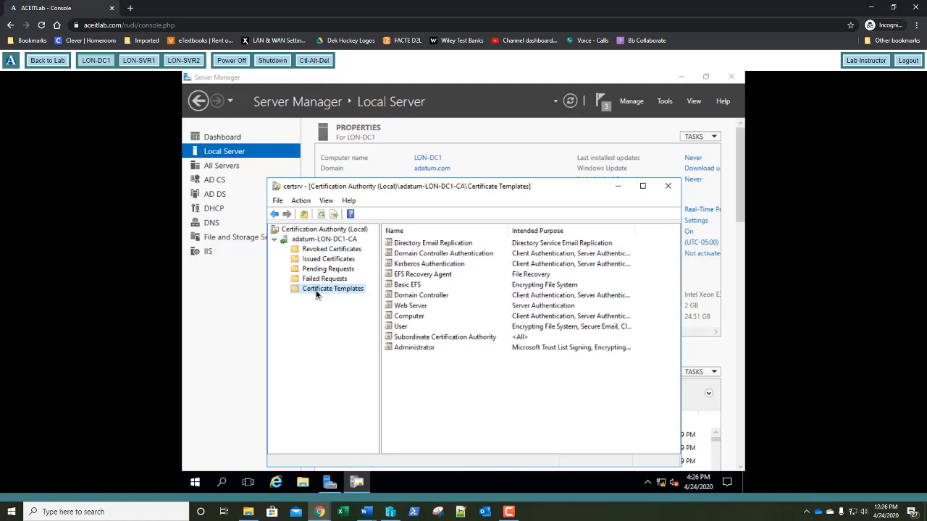
pyautogui.rightClick(317, 294)
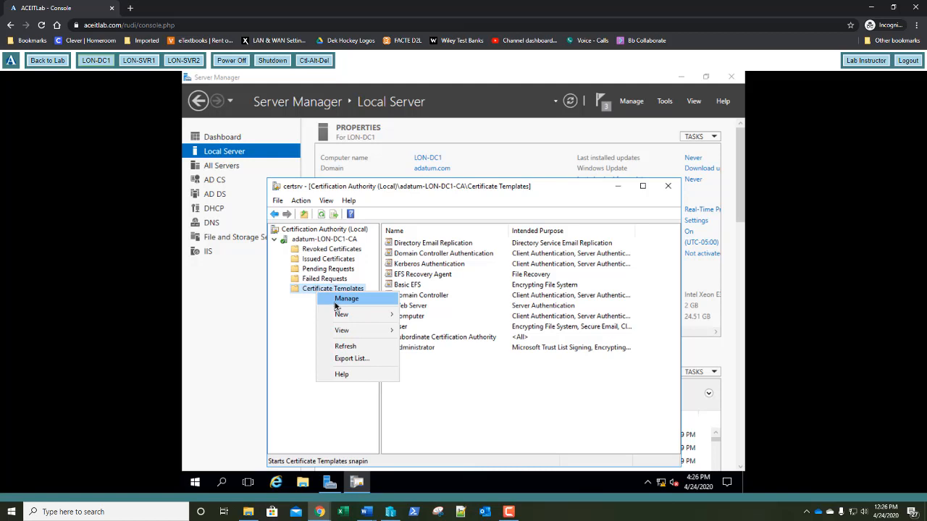
pyautogui.click(337, 300)
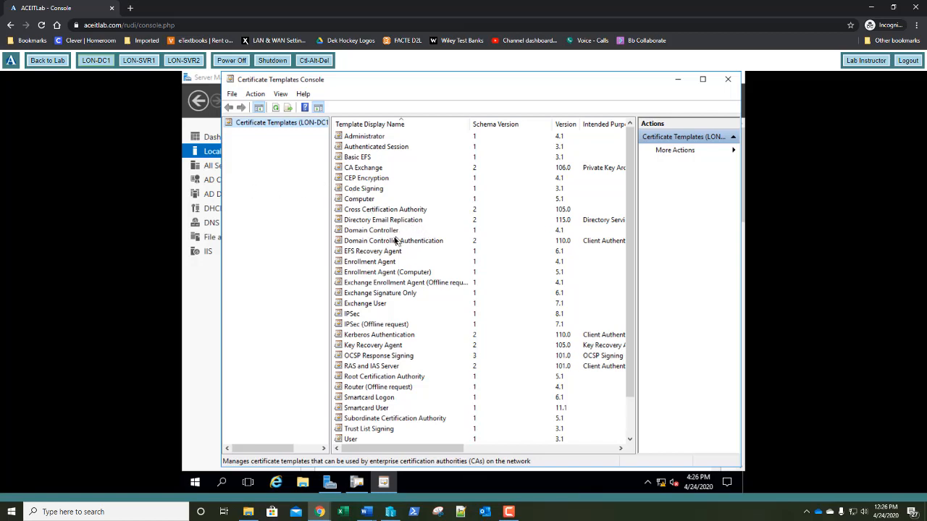
# Duplicate the Domain Controller template as 'Adatum Domain Controller'
pyautogui.click(372, 232)
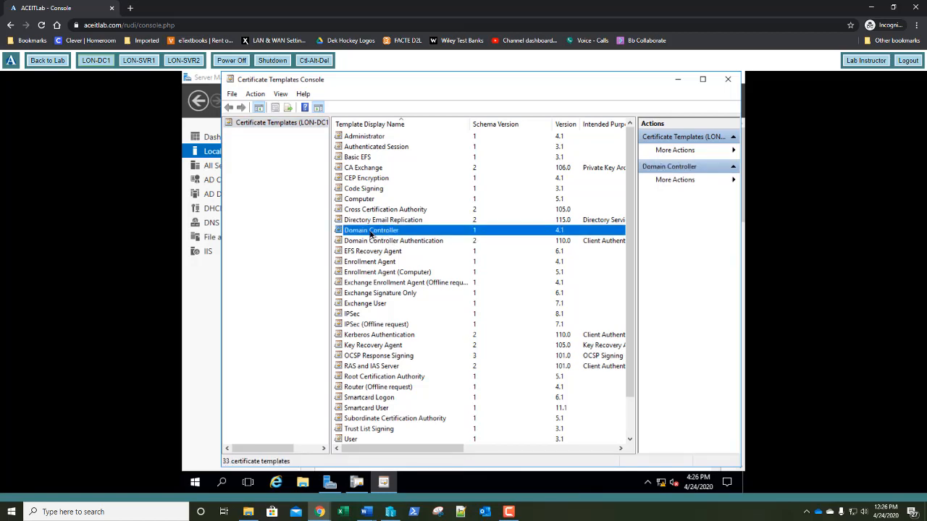
pyautogui.rightClick(370, 233)
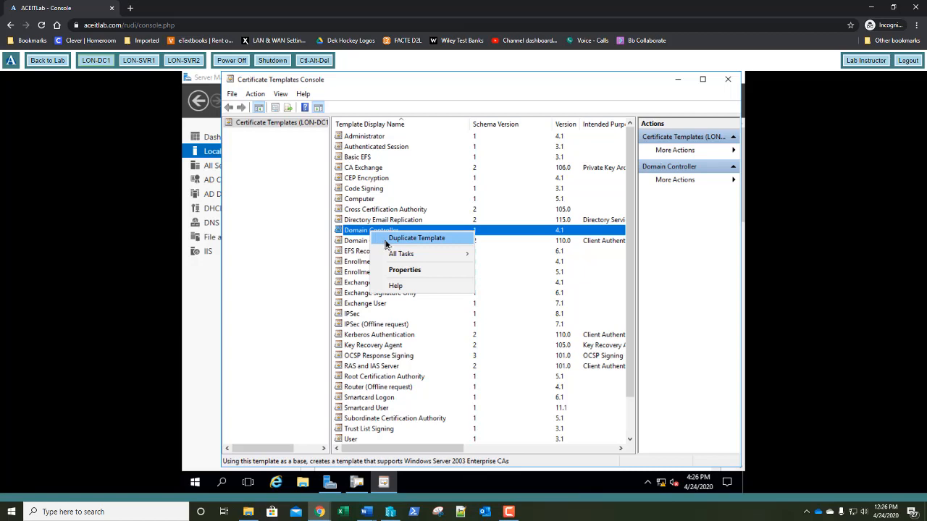
pyautogui.click(387, 241)
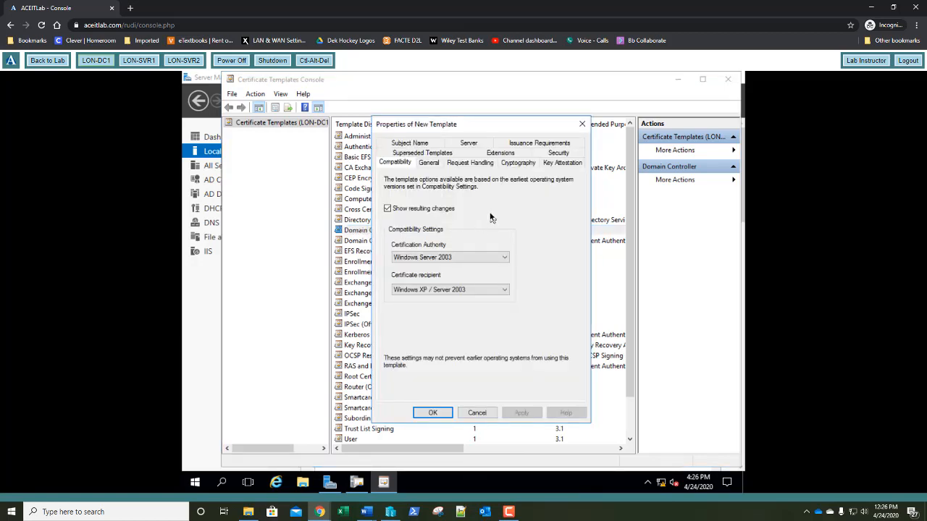
pyautogui.click(427, 162)
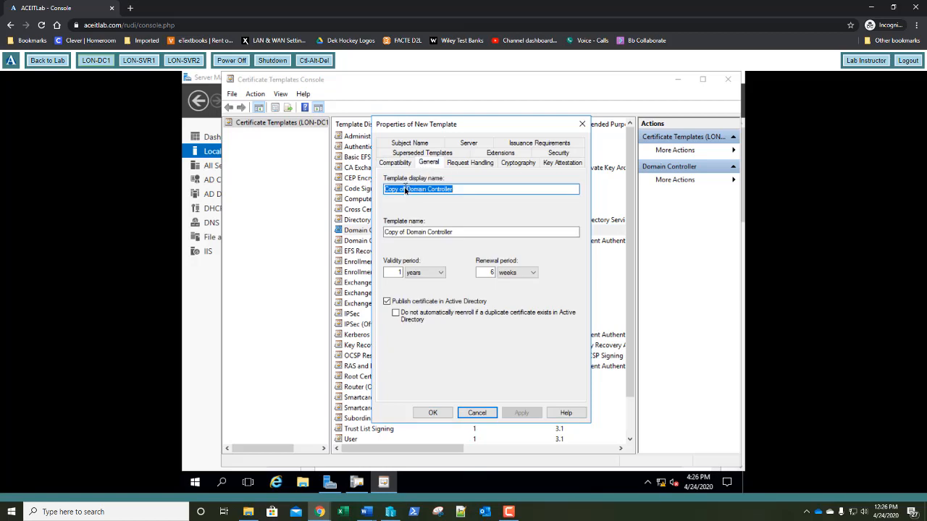
pyautogui.moveTo(406, 190); pyautogui.dragTo(337, 204)
pyautogui.write('Adatum')
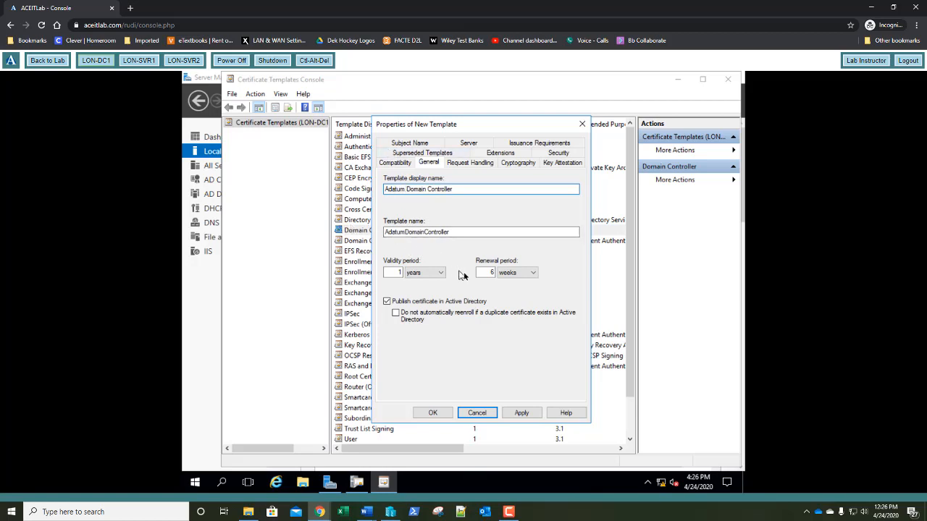
pyautogui.click(433, 413)
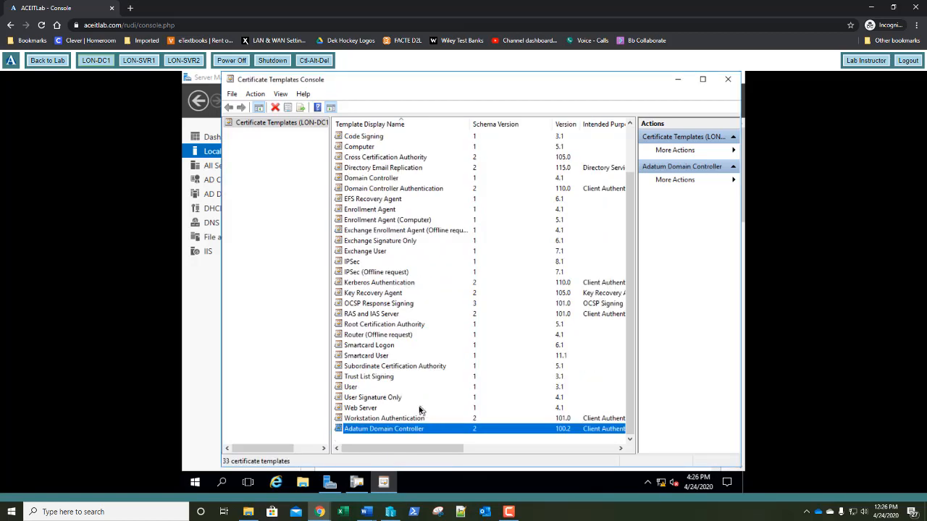
# Duplicate the Web Server template as 'Adatum Web Server'
pyautogui.rightClick(379, 410)
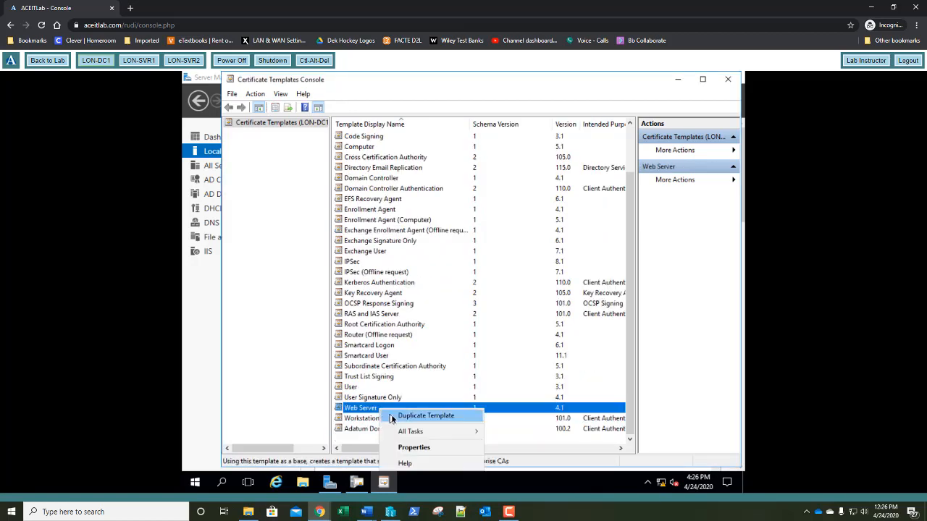
pyautogui.click(426, 415)
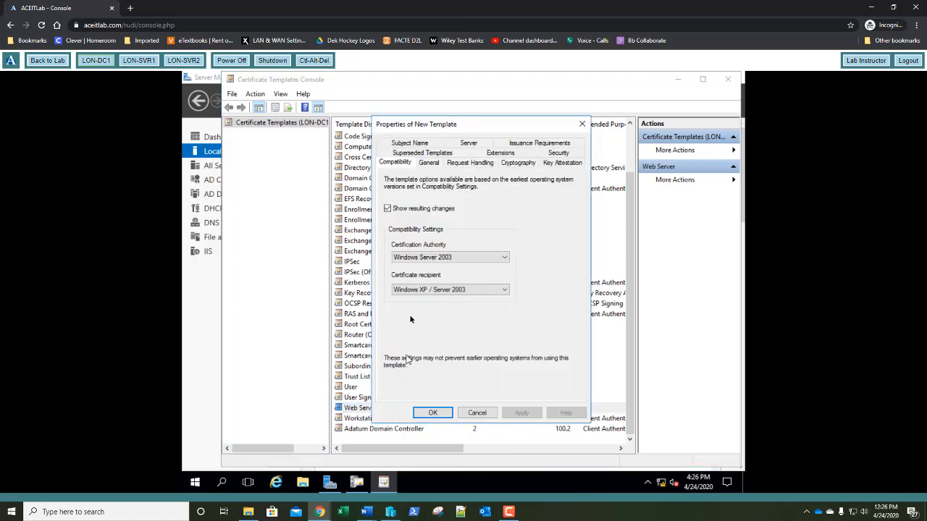
pyautogui.click(428, 163)
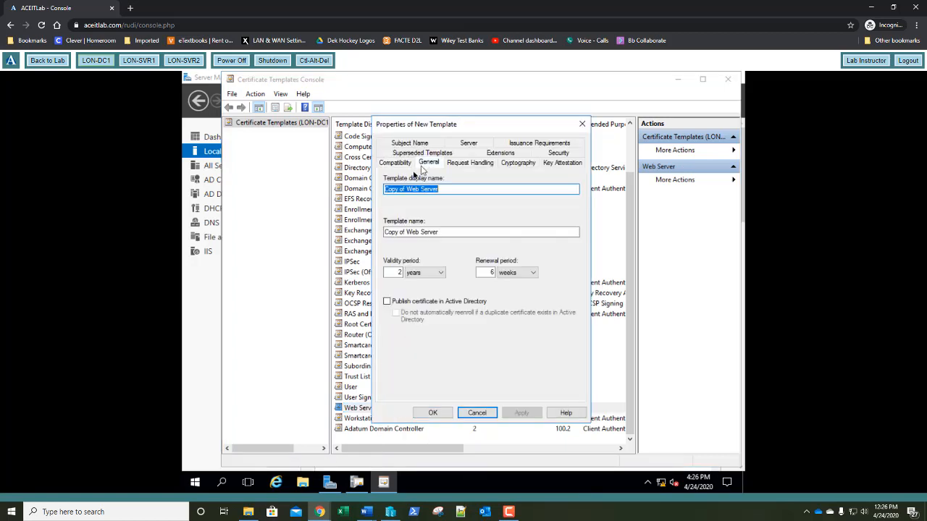
pyautogui.click(405, 190)
pyautogui.moveTo(406, 190); pyautogui.dragTo(378, 193)
pyautogui.write('Adatum')
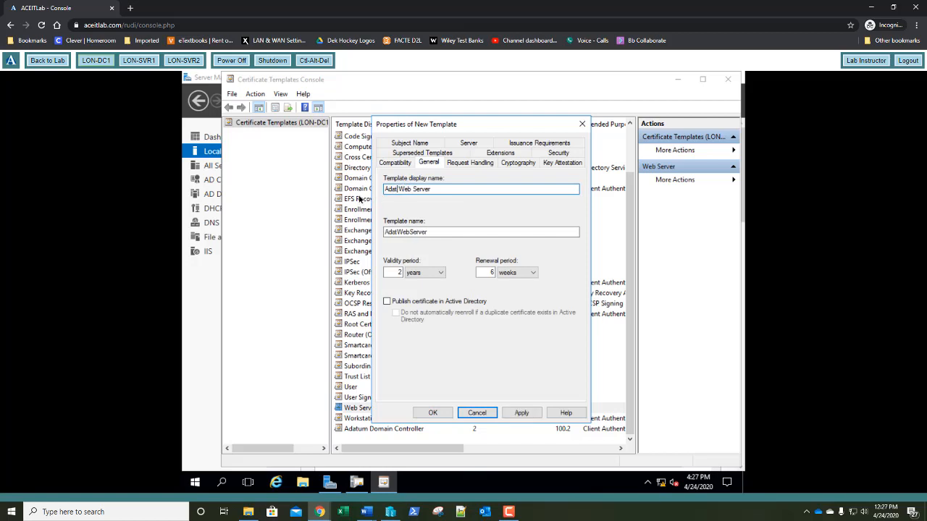
pyautogui.click(428, 414)
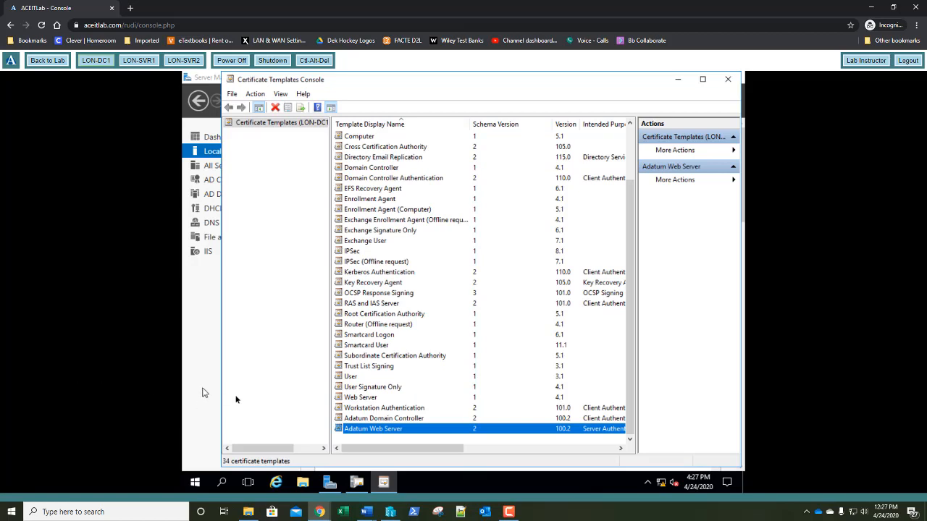
# Grant Authenticated Users Allow Write and Enroll on the Adatum Web Server template's Security tab
pyautogui.rightClick(384, 432)
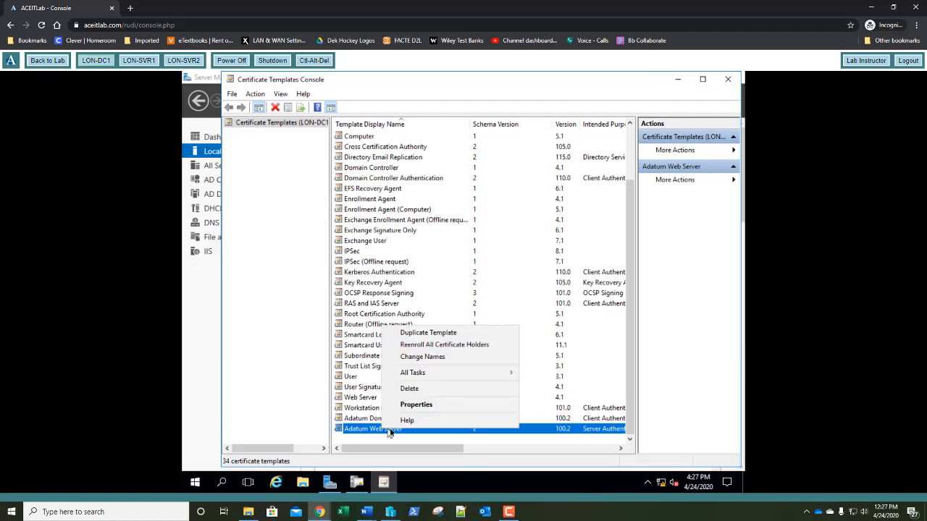
pyautogui.click(426, 406)
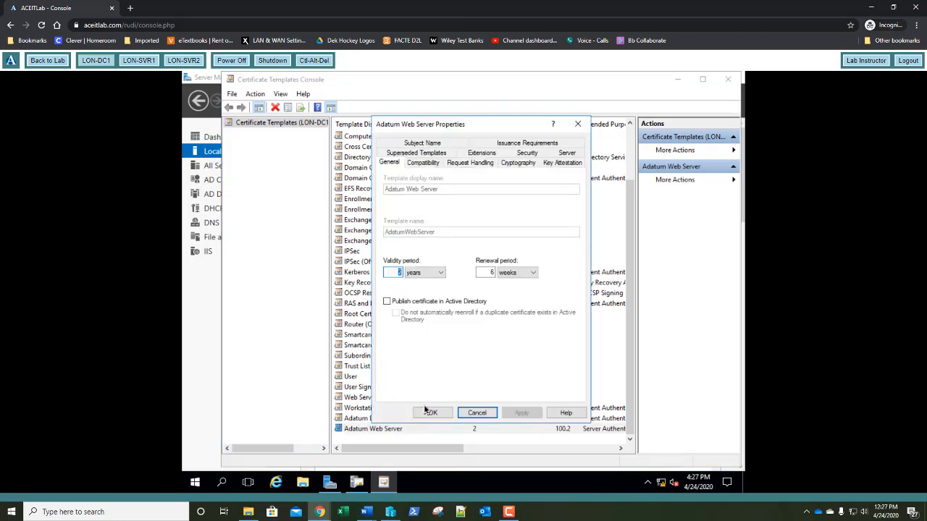
pyautogui.click(526, 154)
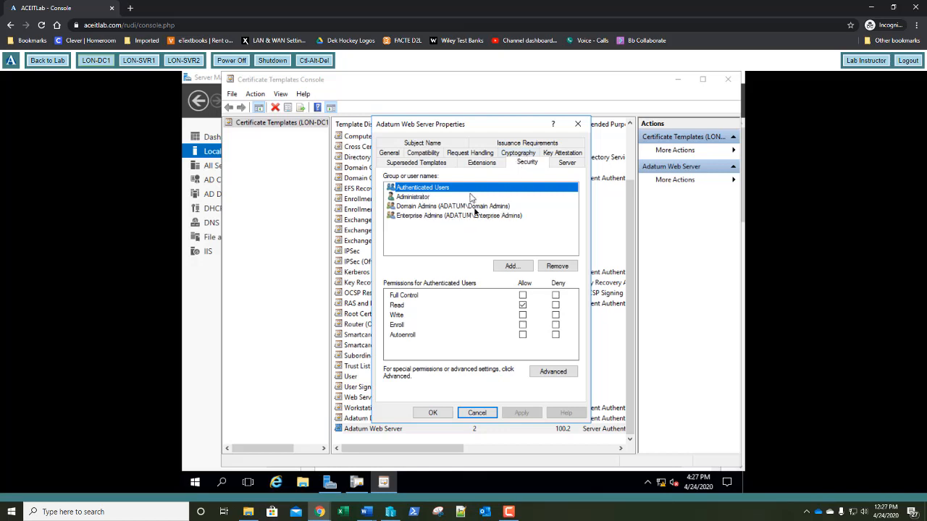
pyautogui.click(522, 315)
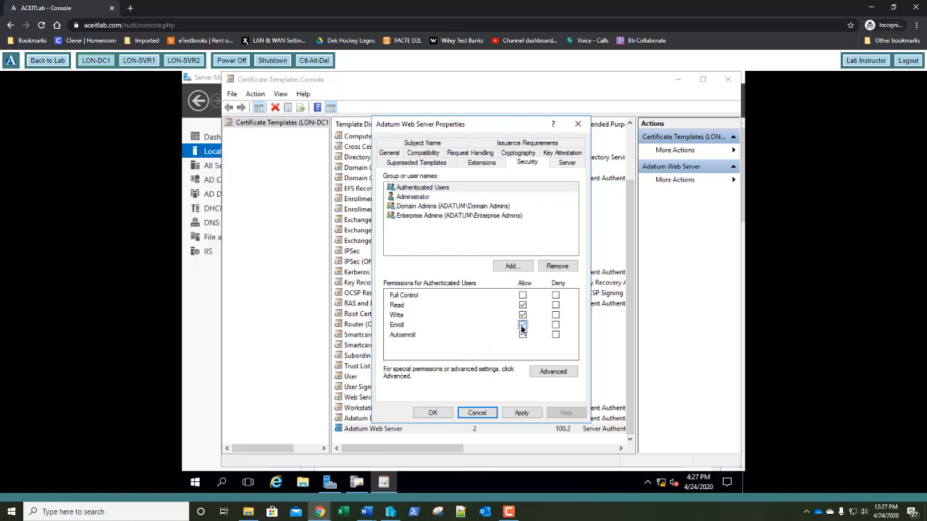
pyautogui.click(522, 326)
pyautogui.click(432, 413)
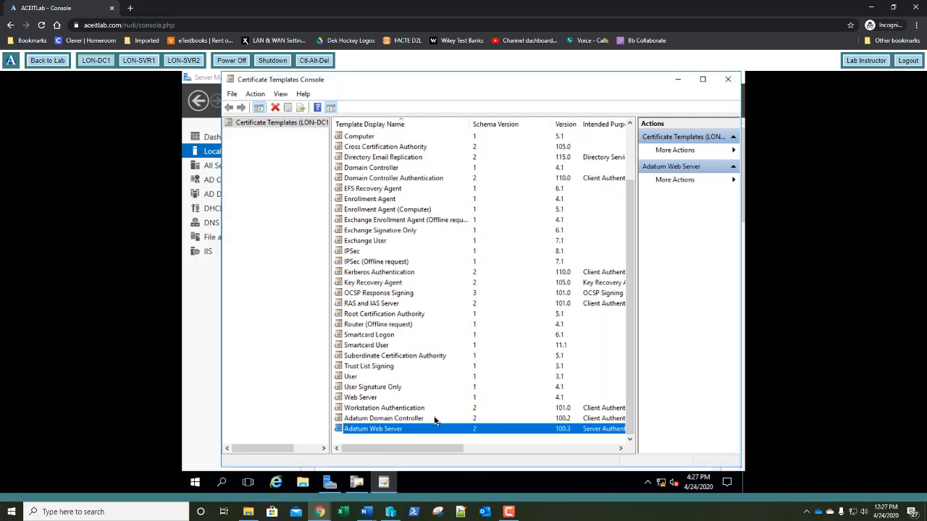
# Issue the Adatum Domain Controller and Adatum Web Server templates on adatum-LON-DC1-CA, then close certsrv
pyautogui.click(730, 82)
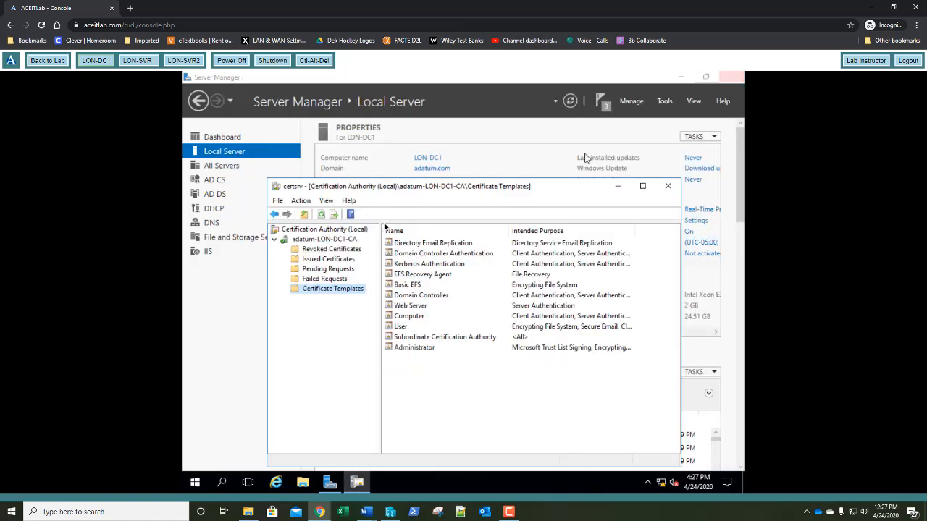
pyautogui.rightClick(326, 294)
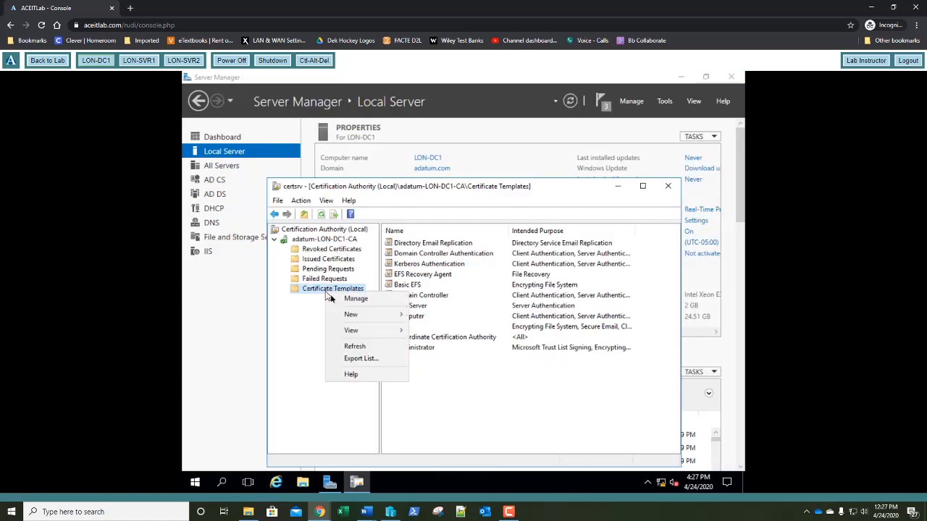
pyautogui.moveTo(375, 316)
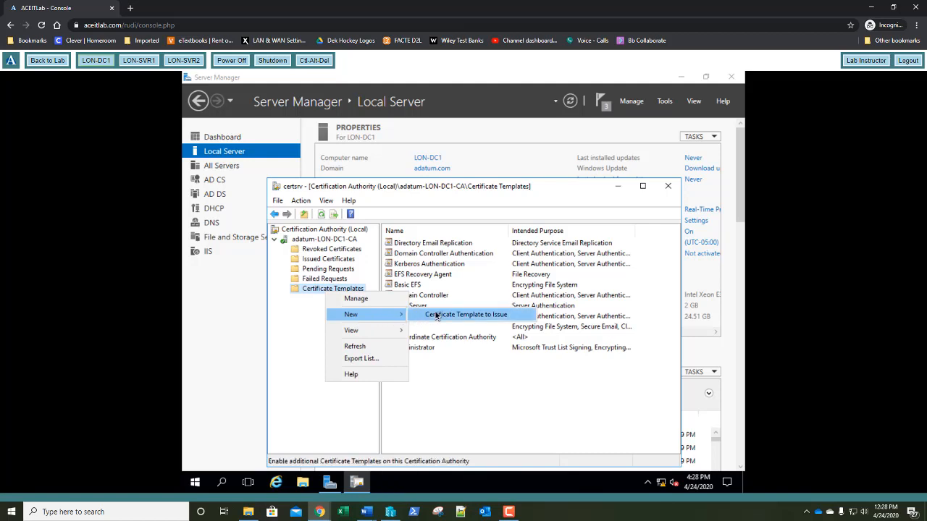
pyautogui.click(437, 316)
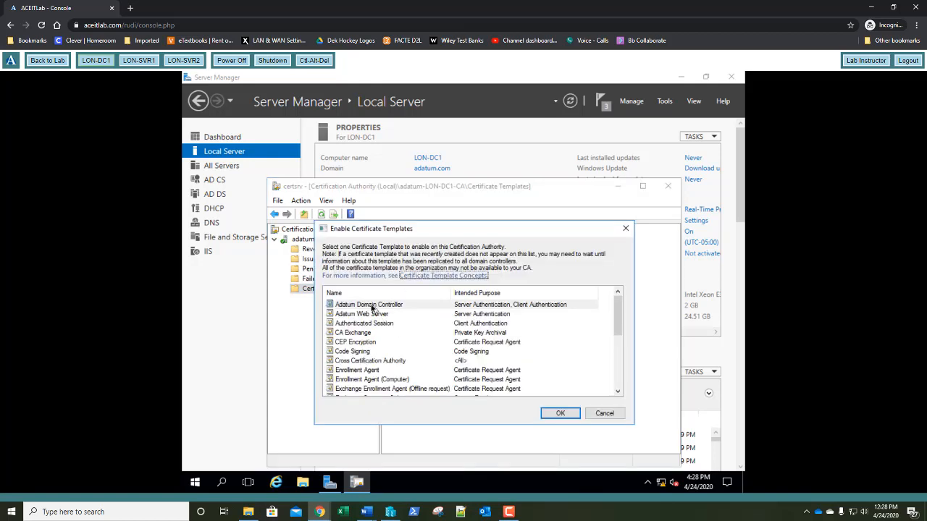
pyautogui.click(371, 307)
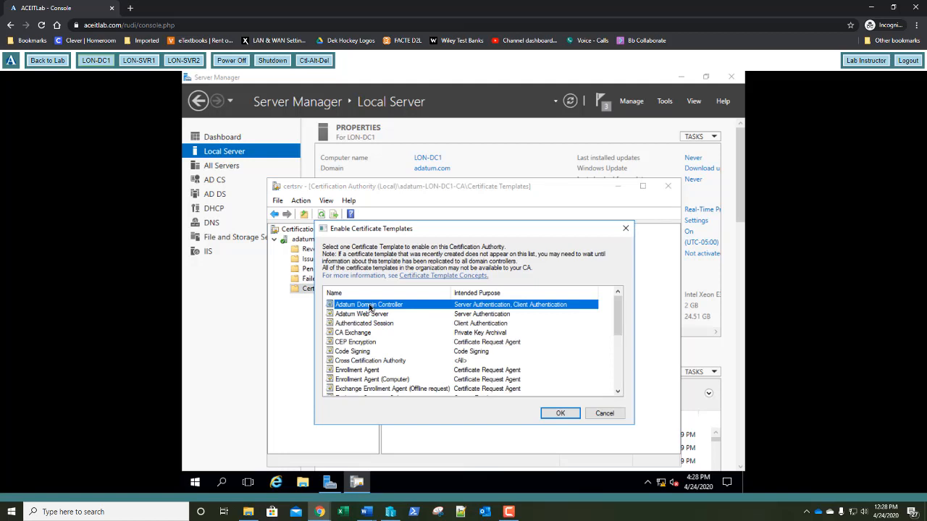
pyautogui.keyDown('ctrl'); pyautogui.click(368, 316); pyautogui.keyUp('ctrl')
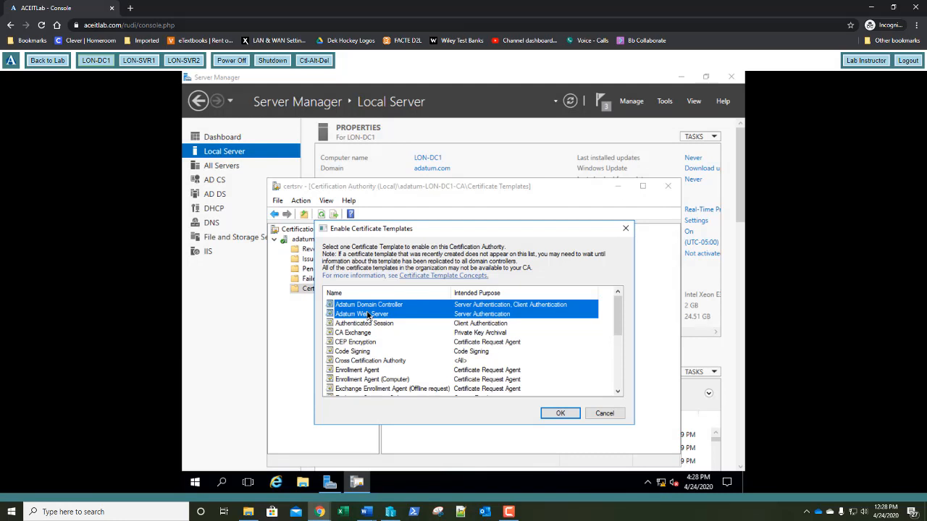
pyautogui.click(559, 414)
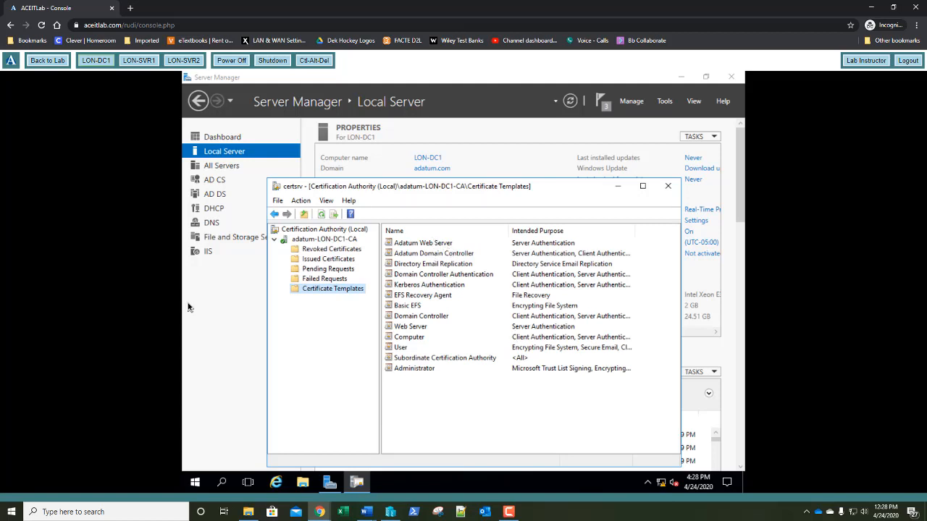
pyautogui.click(666, 187)
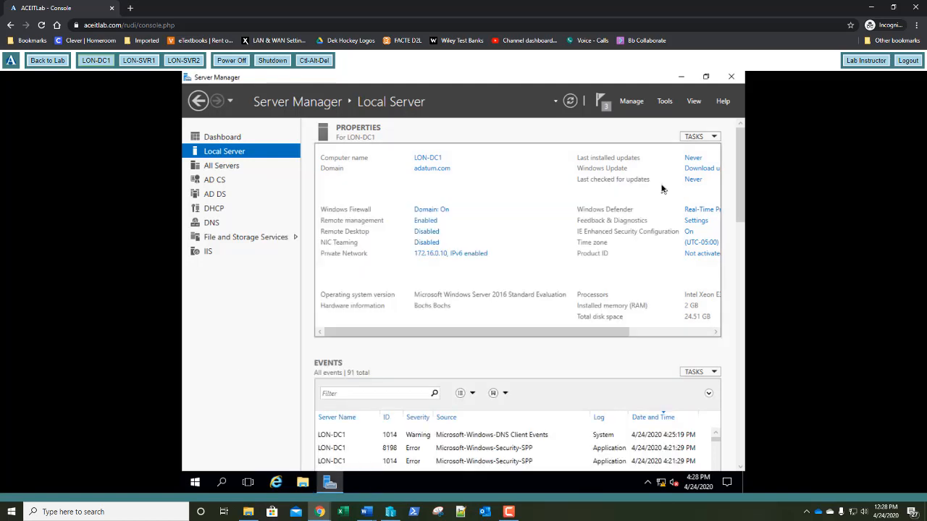
pyautogui.rightClick(196, 483)
# Launch an empty management console with mmc from the Run prompt
pyautogui.click(225, 430)
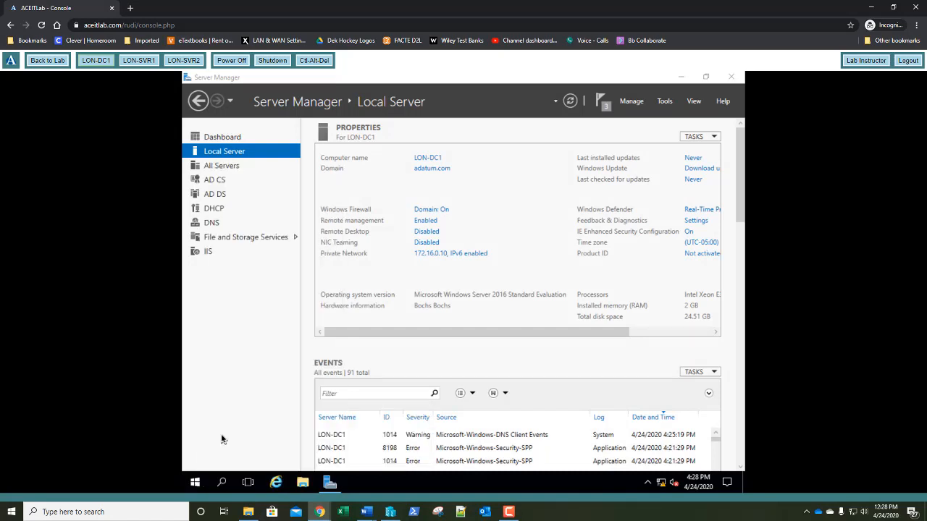
pyautogui.write('mmc')
pyautogui.press('Return')
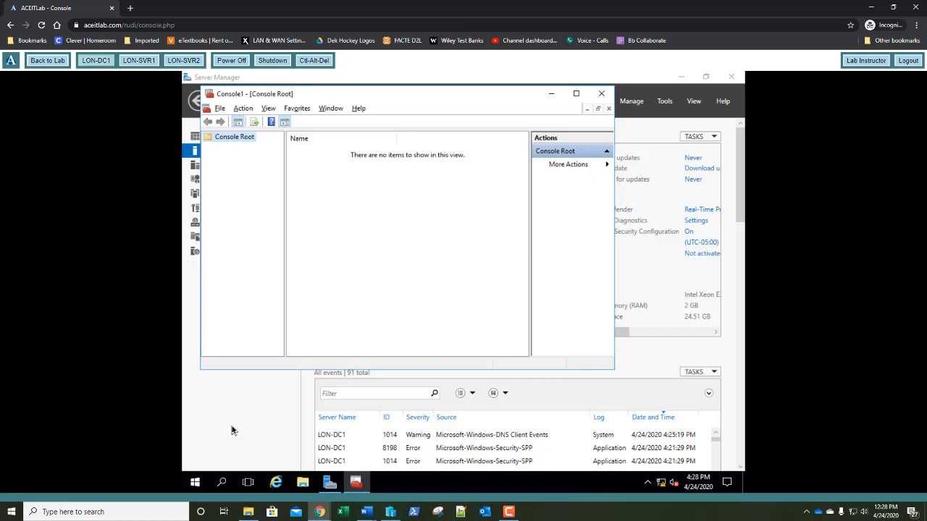
pyautogui.hotkey('alt', 'f')
pyautogui.press('Escape')
# Add the Certificates snap-in for the local computer account
pyautogui.hotkey('ctrl', 'm')
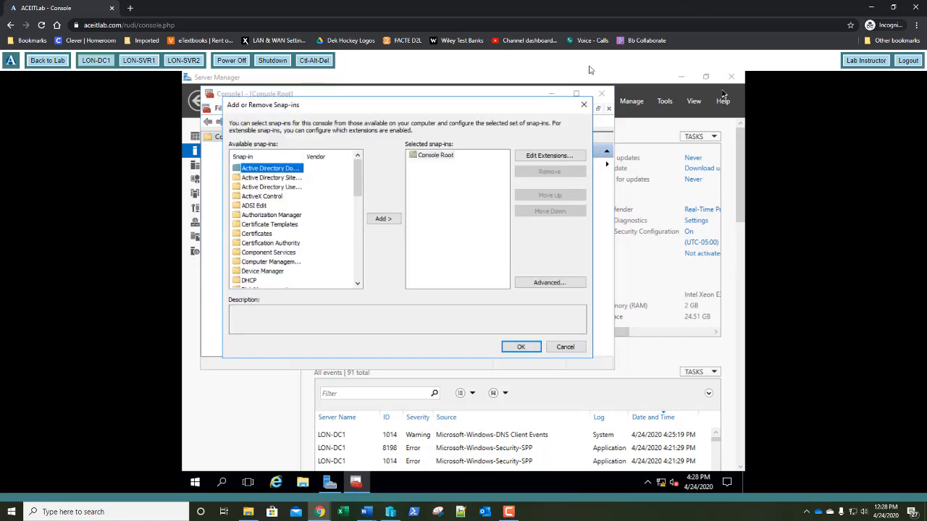
pyautogui.click(265, 235)
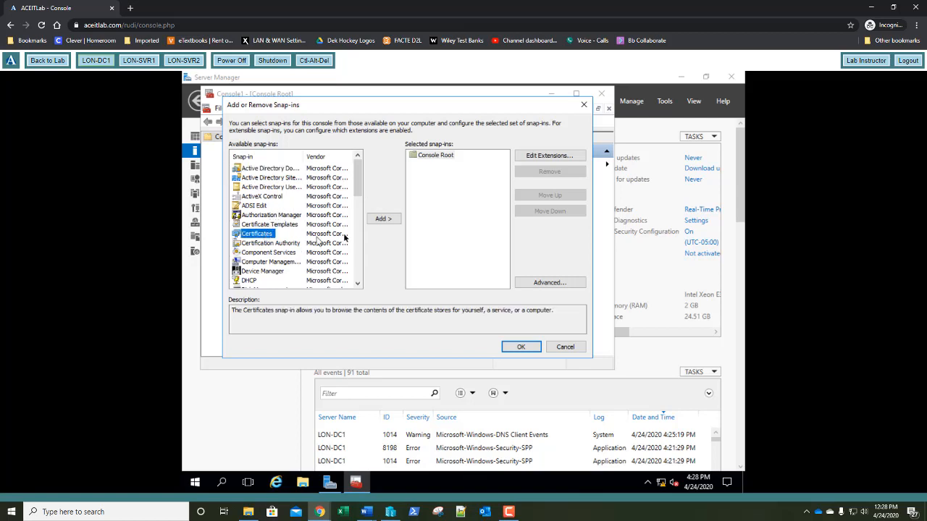
pyautogui.click(382, 220)
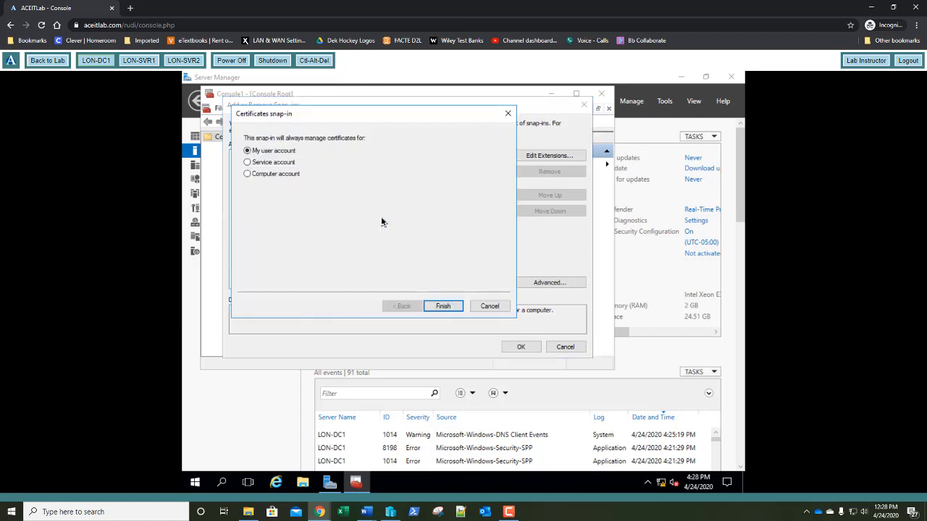
pyautogui.click(283, 176)
pyautogui.click(436, 308)
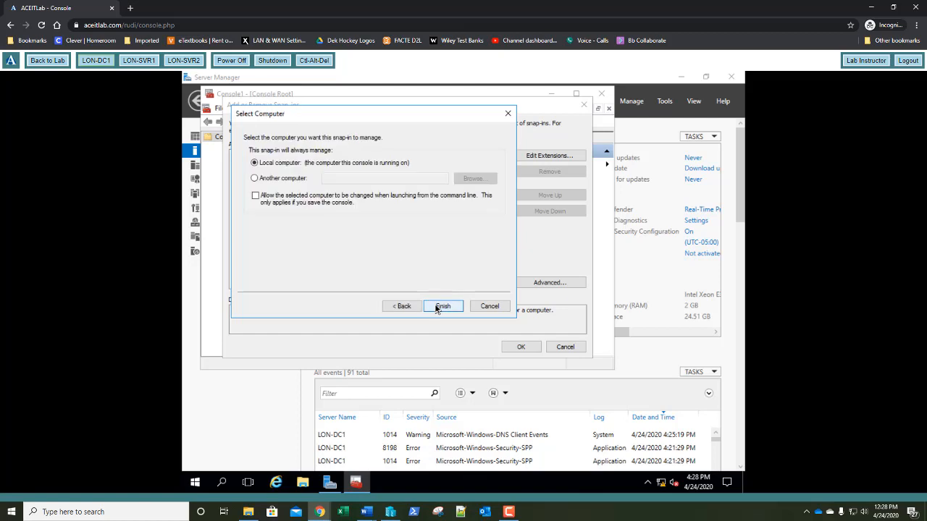
pyautogui.click(442, 307)
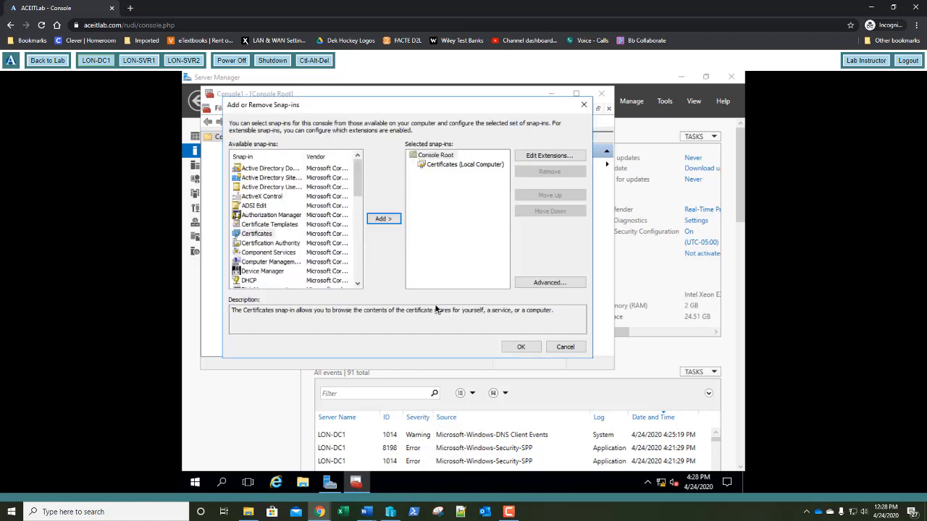
pyautogui.click(521, 346)
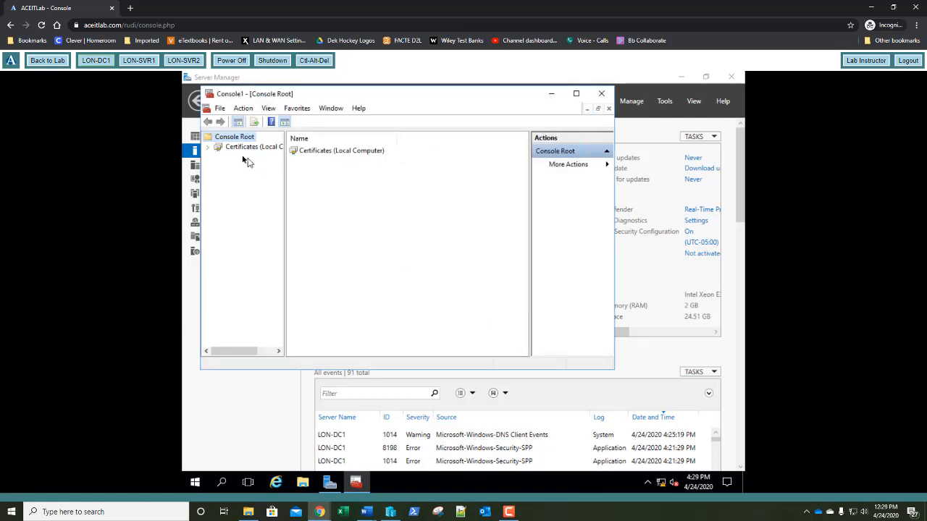
# Request a new certificate under Personal > Certificates and open Adatum Web Server's missing subject details
pyautogui.doubleClick(218, 147)
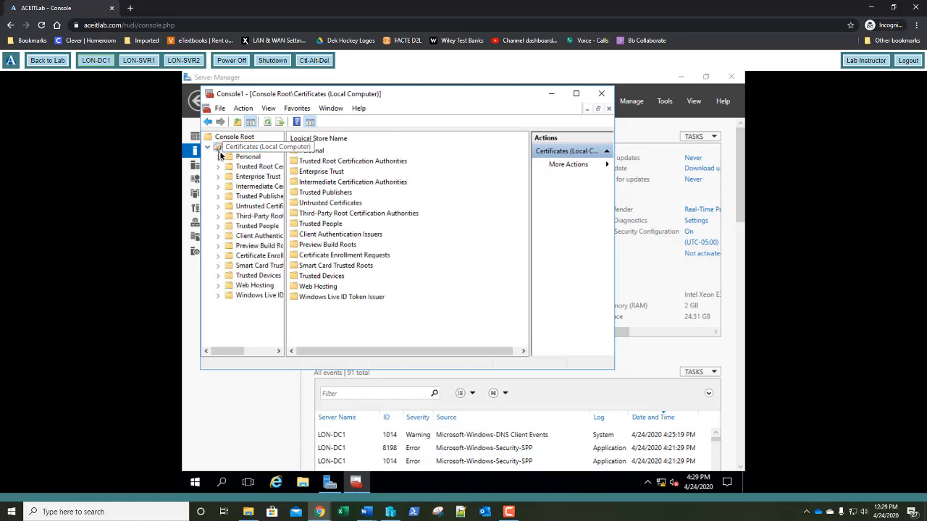
pyautogui.doubleClick(228, 158)
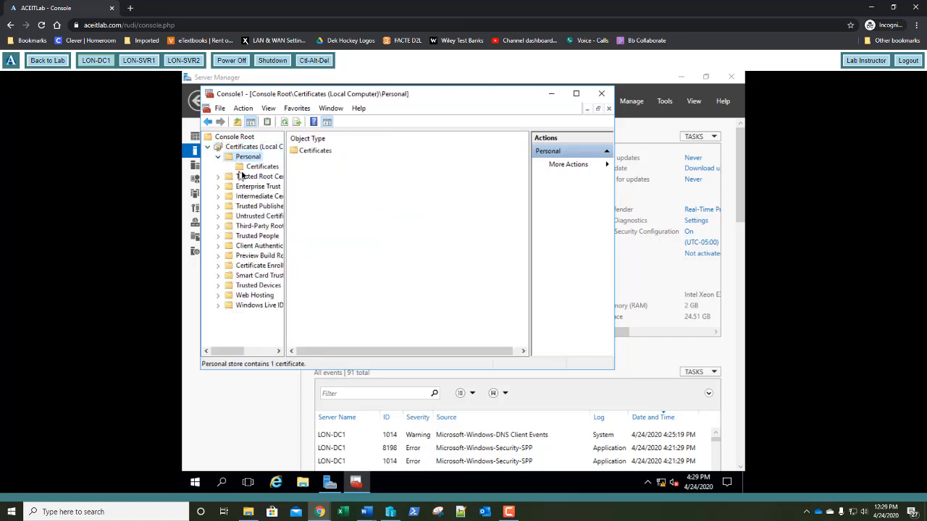
pyautogui.click(245, 170)
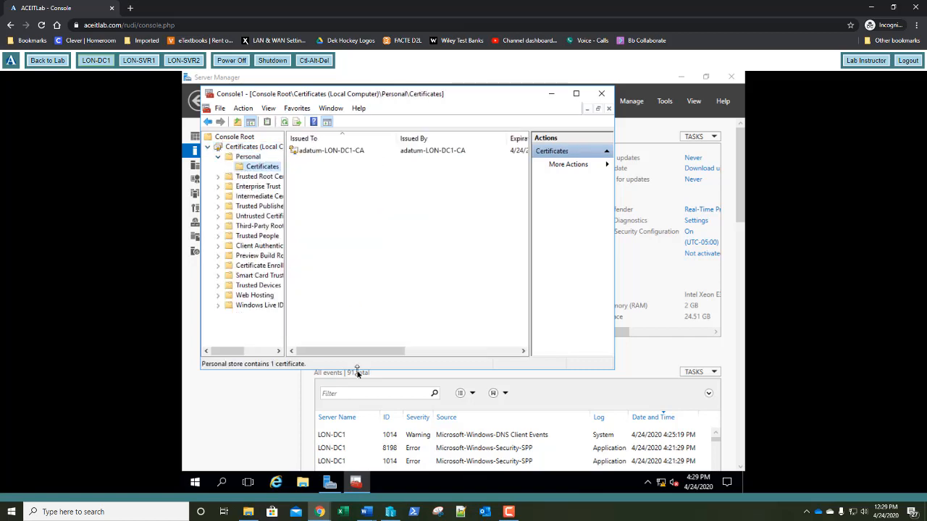
pyautogui.moveTo(368, 353); pyautogui.dragTo(346, 358)
pyautogui.rightClick(269, 171)
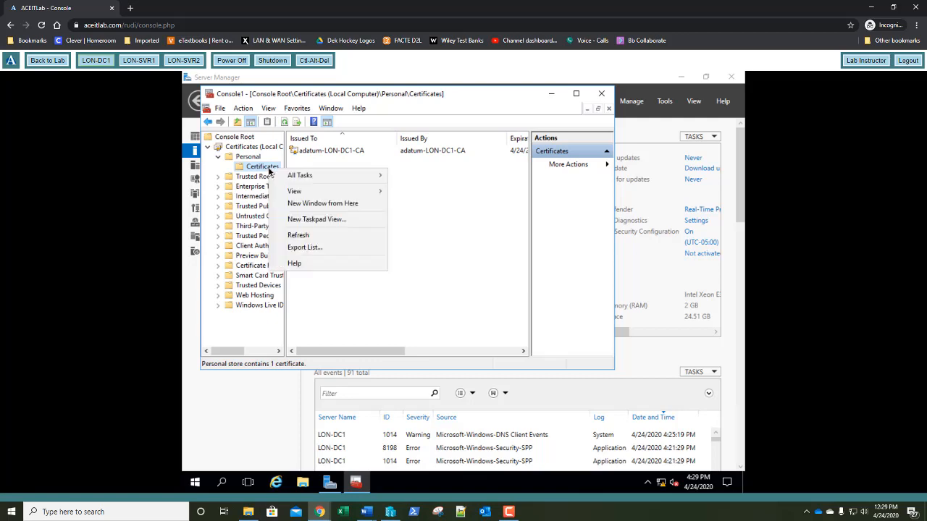
pyautogui.moveTo(323, 180)
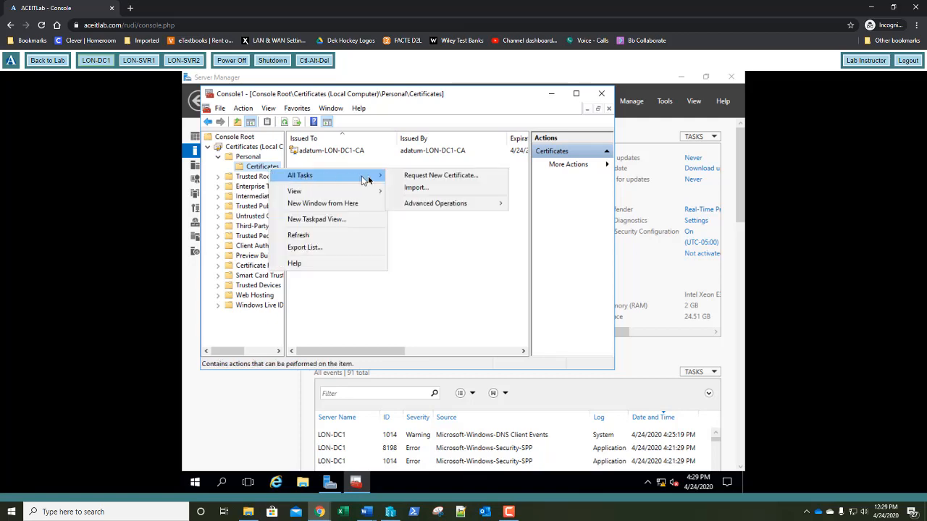
pyautogui.click(404, 178)
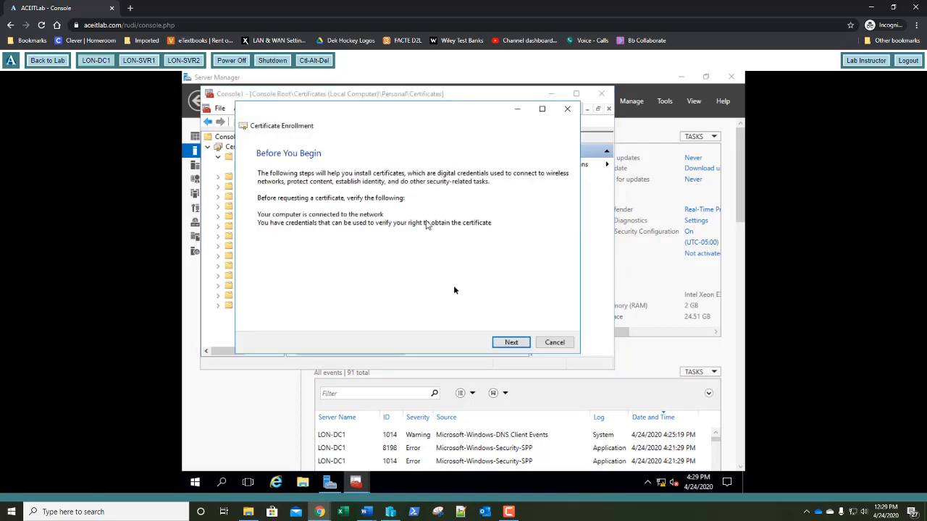
pyautogui.click(508, 345)
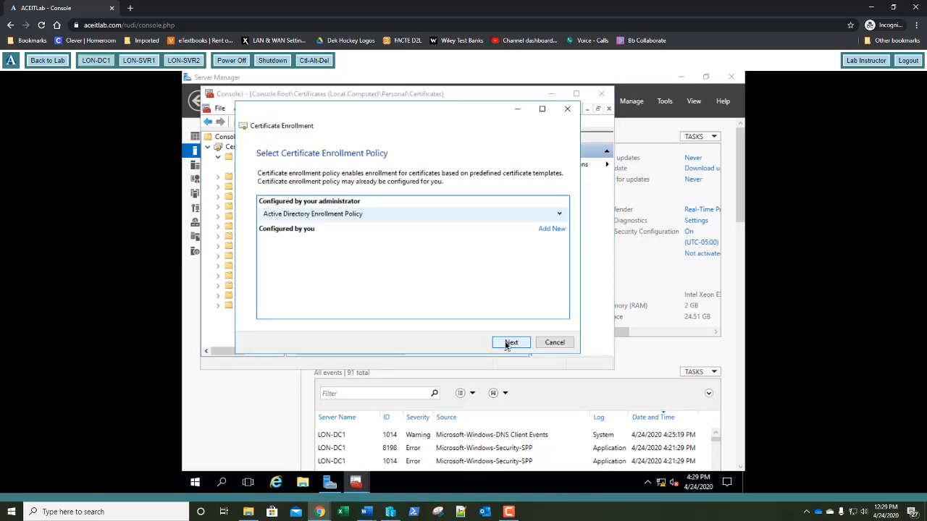
pyautogui.click(507, 345)
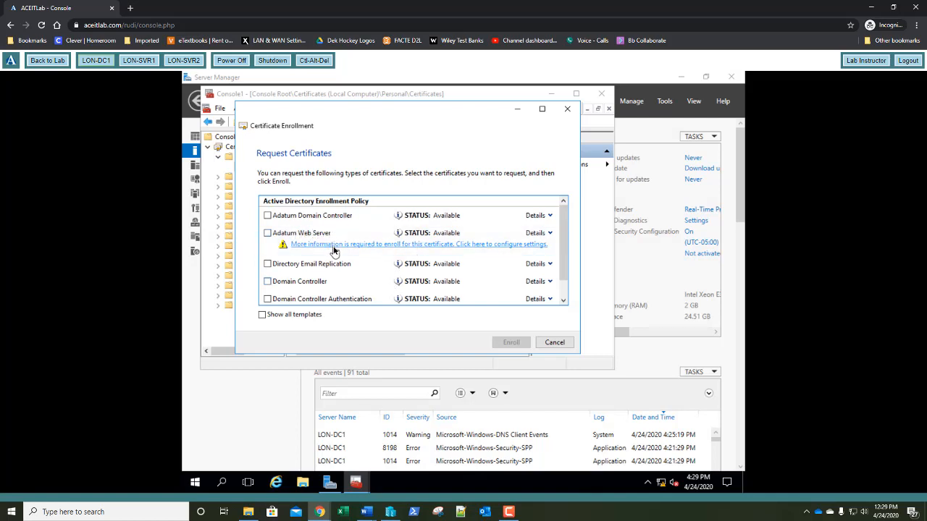
pyautogui.click(334, 244)
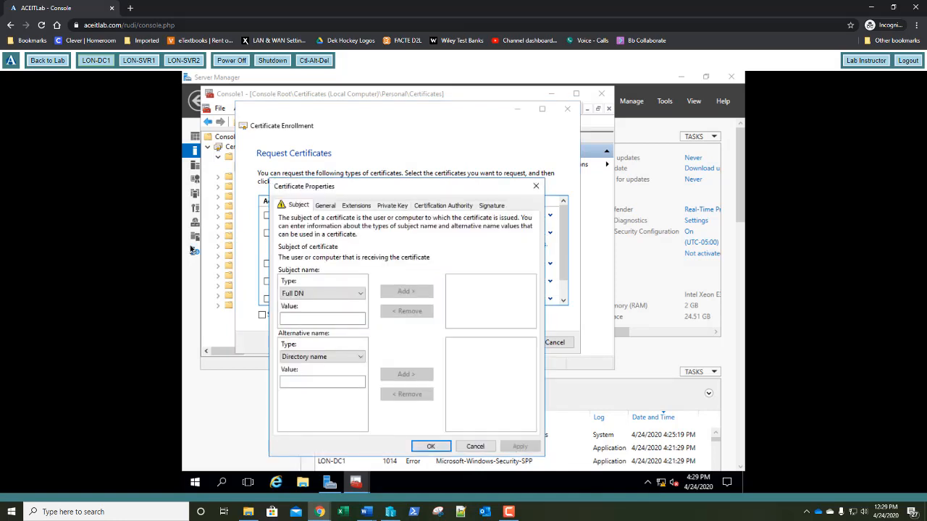
# Add the subject Common name LON-DC1.adatum.com to the request
pyautogui.click(303, 295)
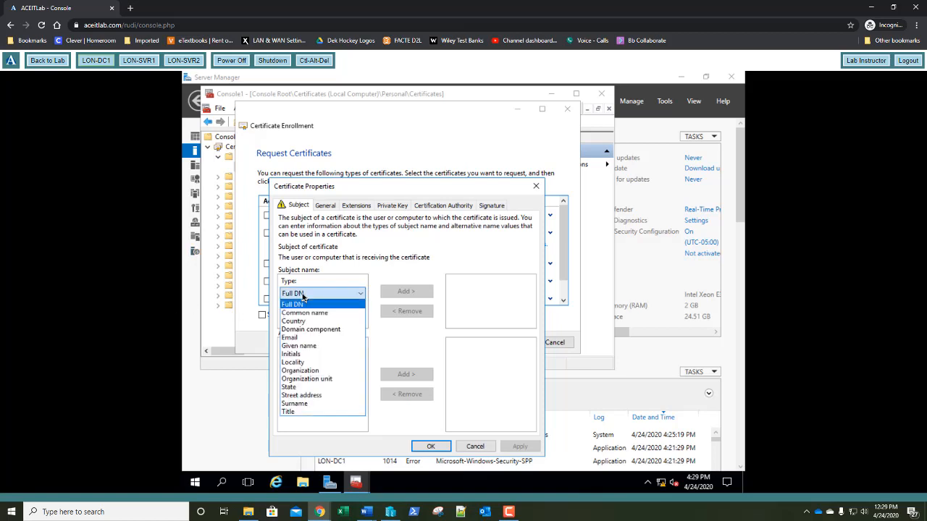
pyautogui.click(309, 316)
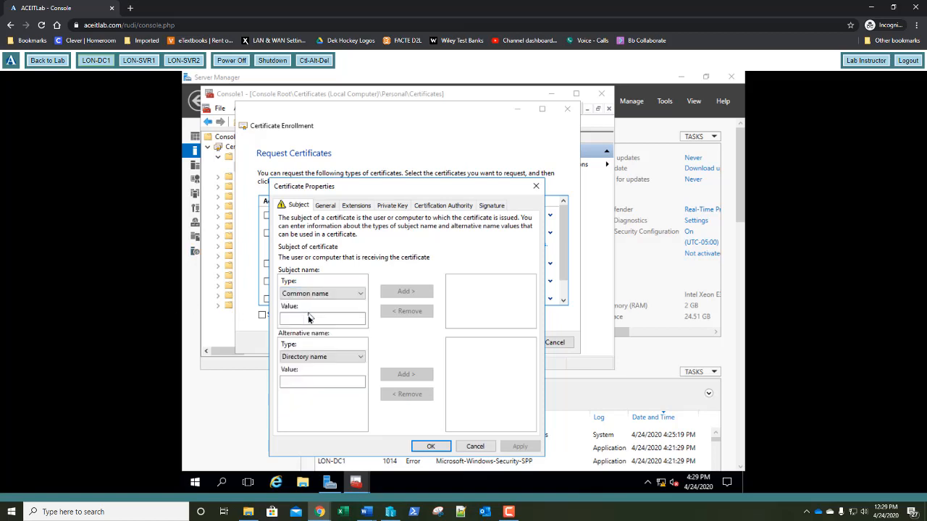
pyautogui.click(307, 319)
pyautogui.write('LON-DC')
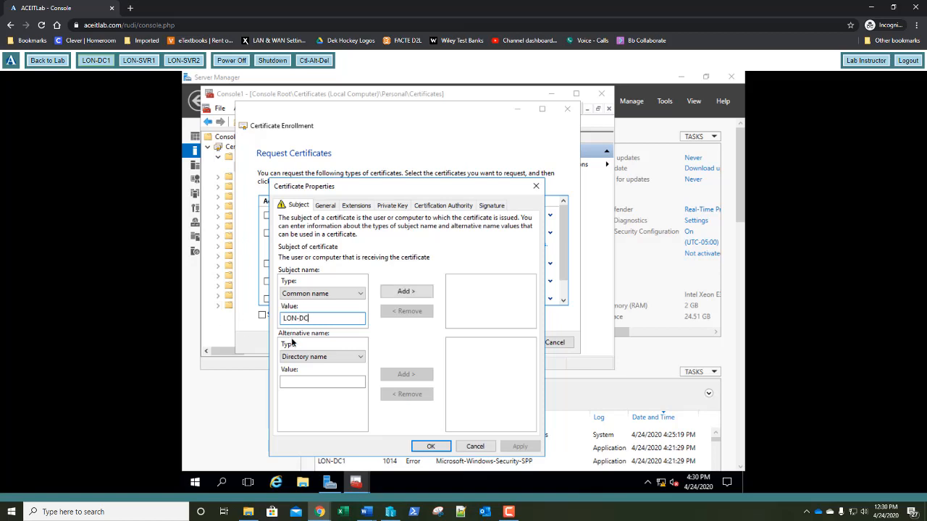
pyautogui.write('1.adatum.com')
pyautogui.click(392, 293)
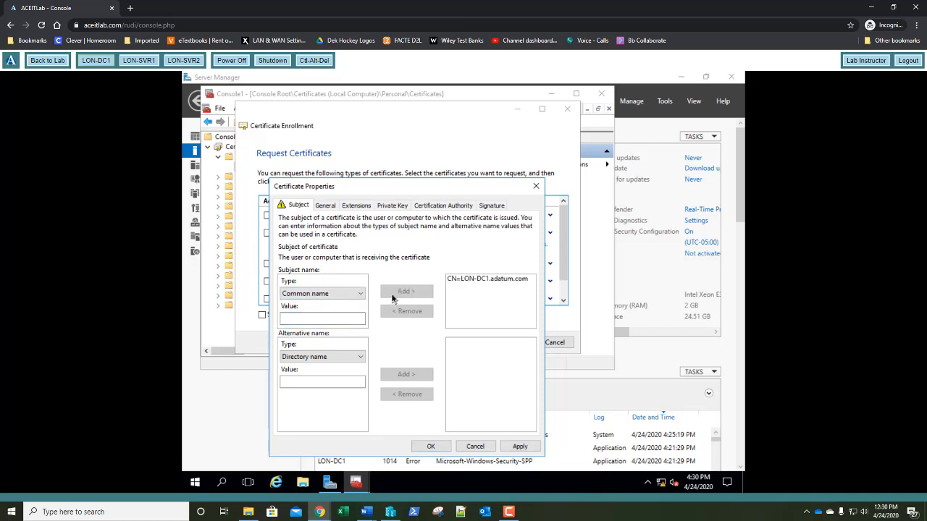
# Set the friendly name to LON-DC1.adatum.com and confirm the certificate properties
pyautogui.click(325, 206)
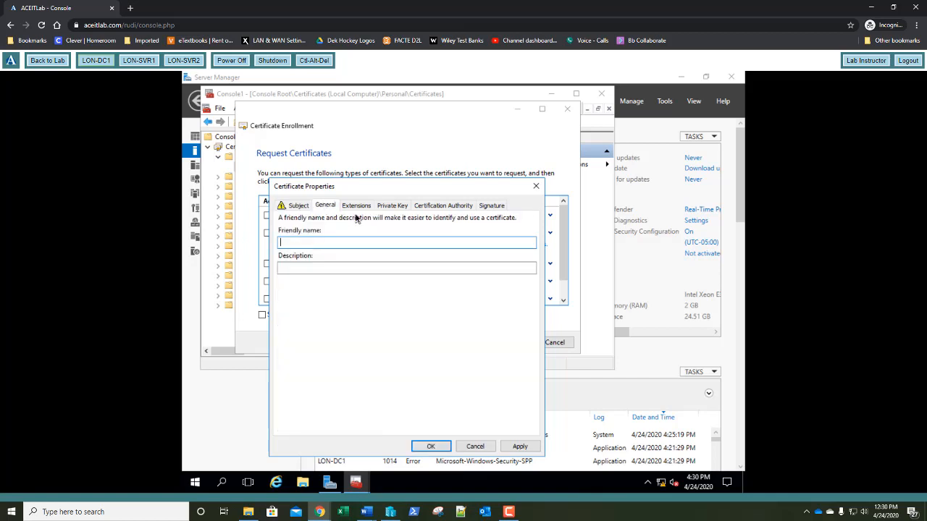
pyautogui.write('LON-DC1.adatum.com')
pyautogui.click(304, 209)
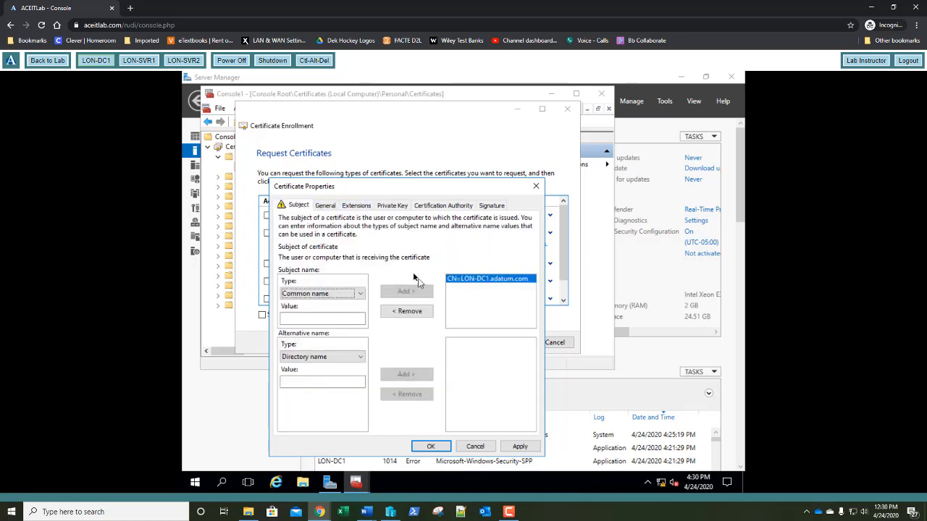
pyautogui.click(328, 210)
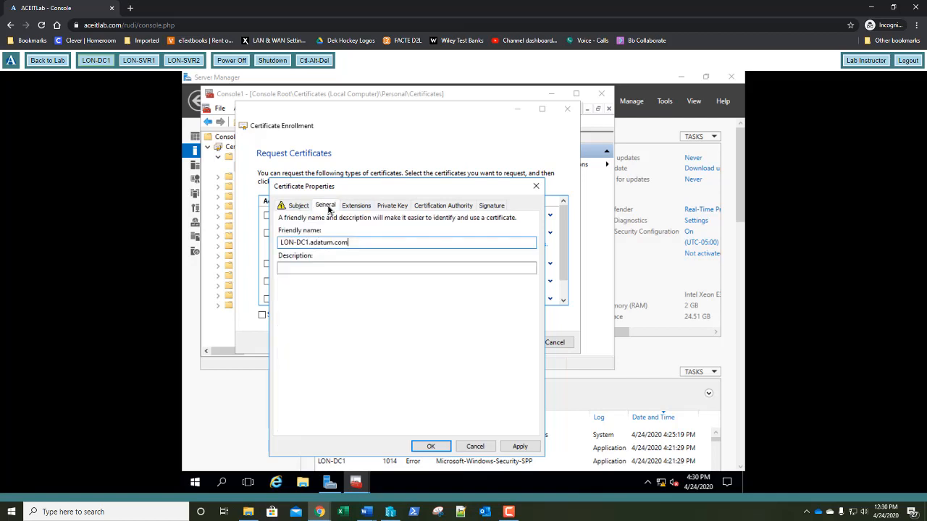
pyautogui.click(429, 447)
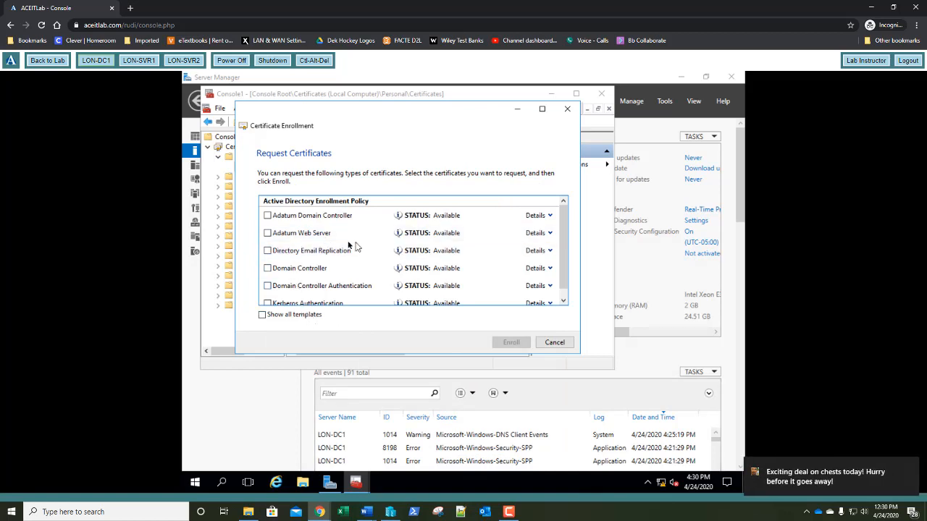
# Enroll the Adatum Web Server certificate, review its details, and close Console1 without saving
pyautogui.click(267, 233)
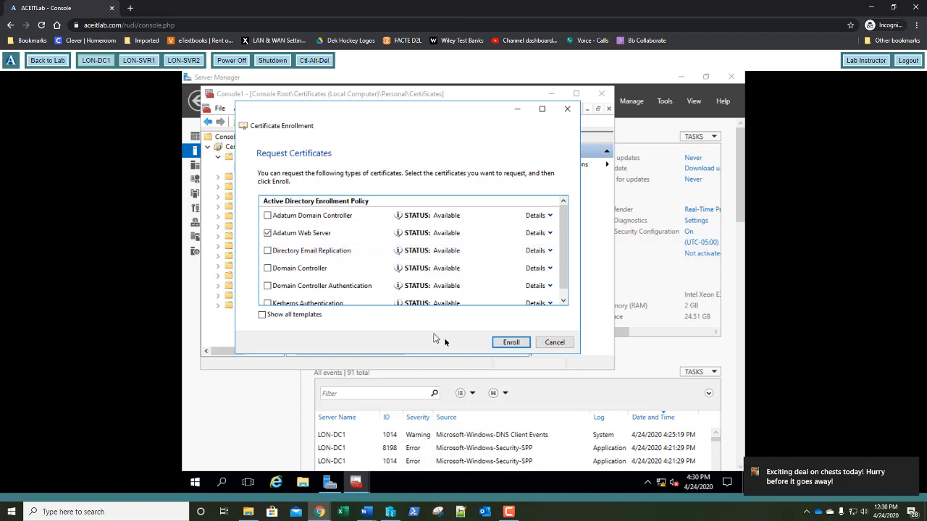
pyautogui.click(523, 345)
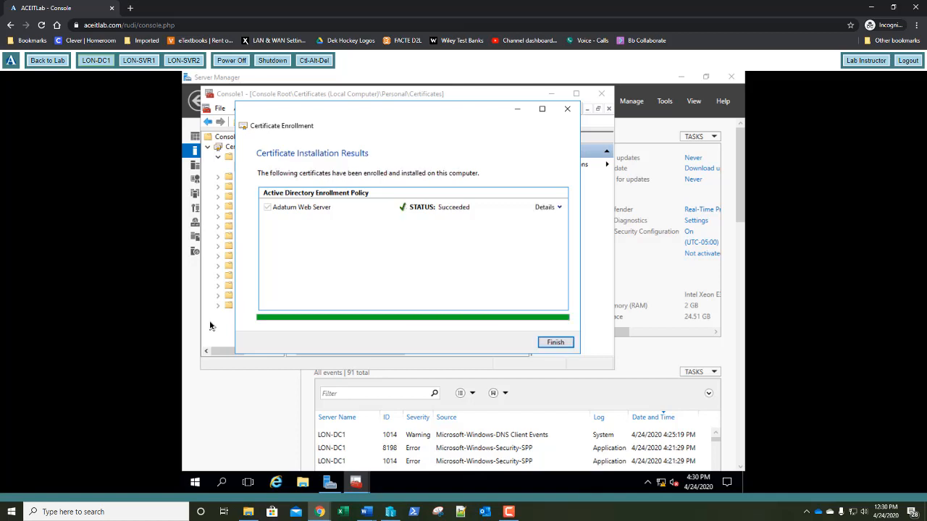
pyautogui.click(559, 208)
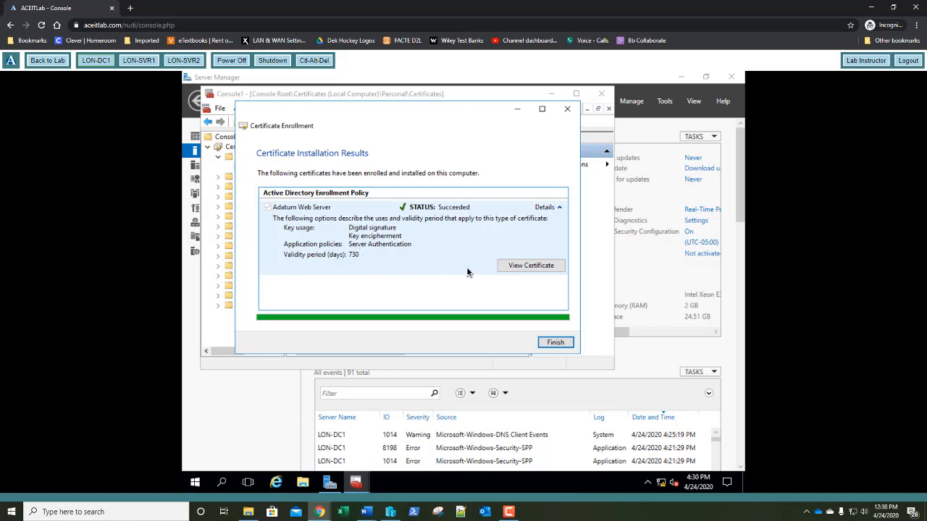
pyautogui.click(552, 344)
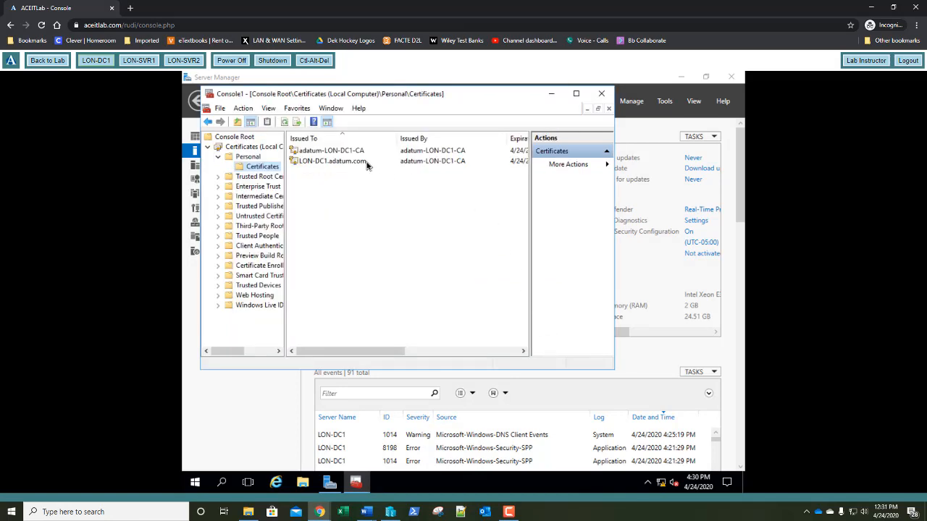
pyautogui.moveTo(360, 352); pyautogui.dragTo(497, 362)
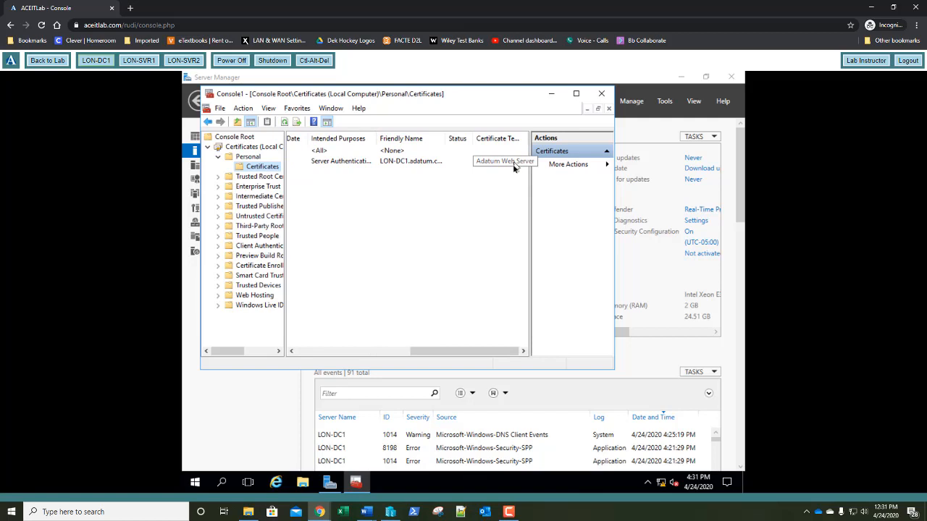
pyautogui.click(606, 96)
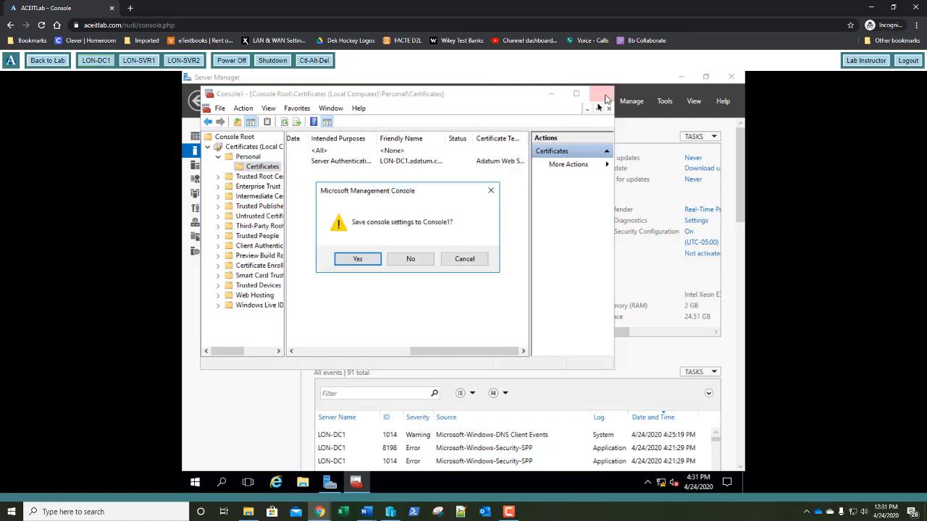
pyautogui.click(416, 260)
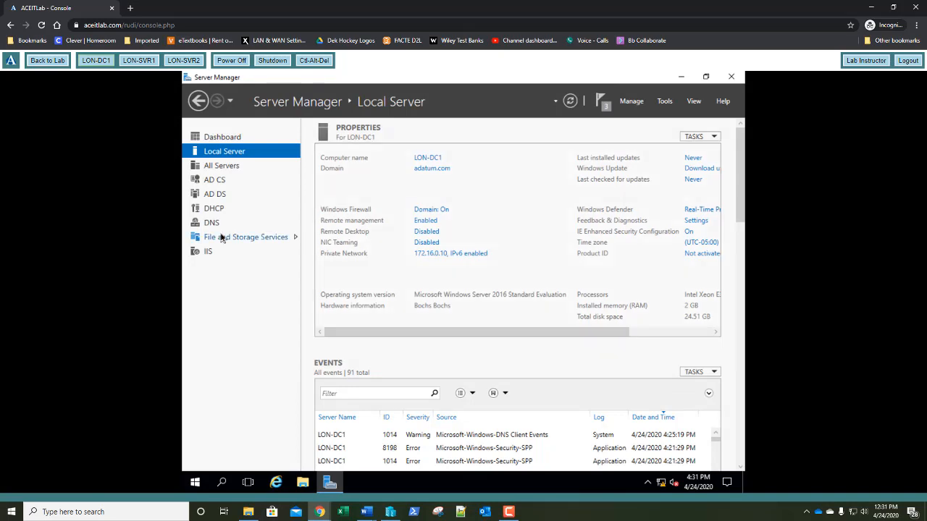
# Switch to Server Manager and launch Active Directory Users and Computers from Tools
pyautogui.hotkey('alt', 'Tab')
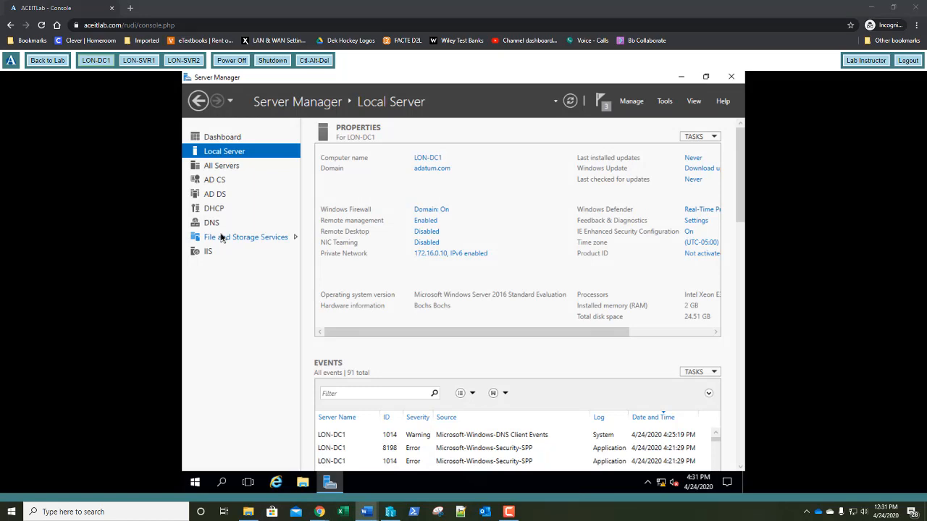
pyautogui.click(664, 102)
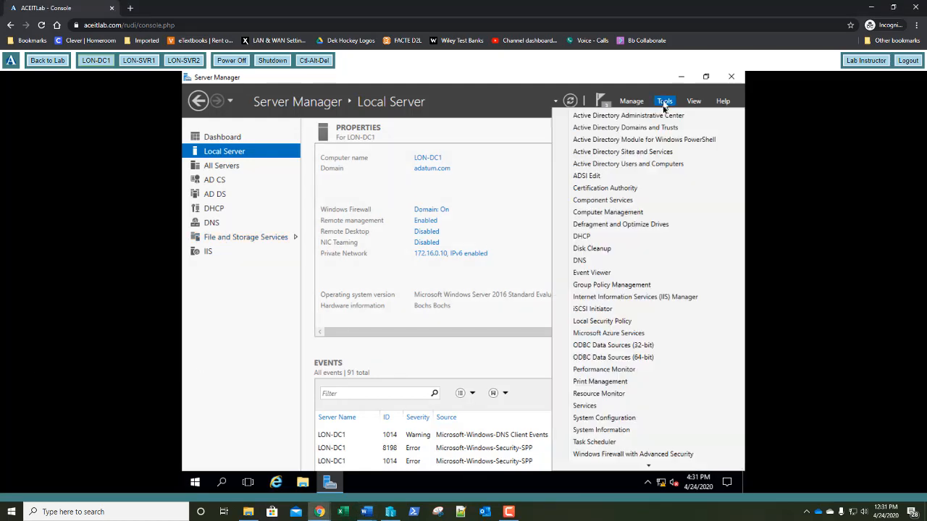
pyautogui.click(649, 164)
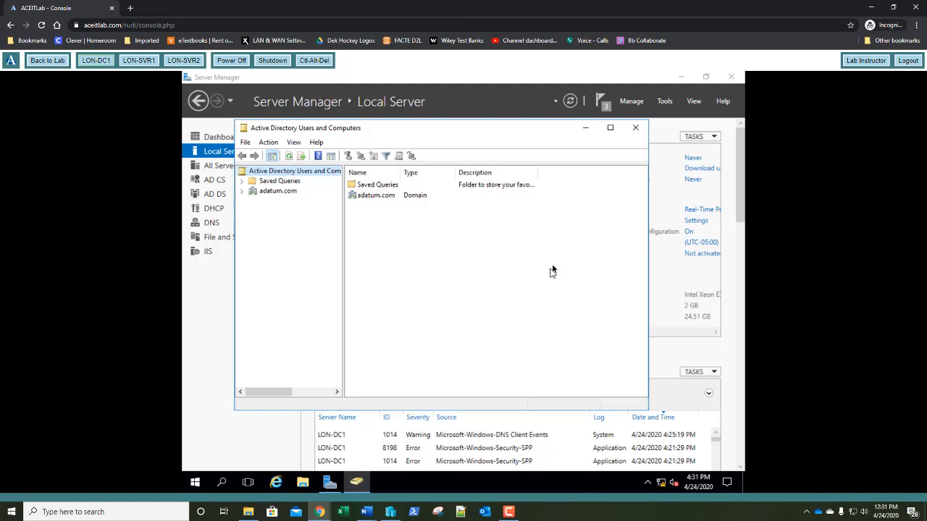
# Create the Executive, IT and Managers organizational units under adatum.com
pyautogui.click(269, 192)
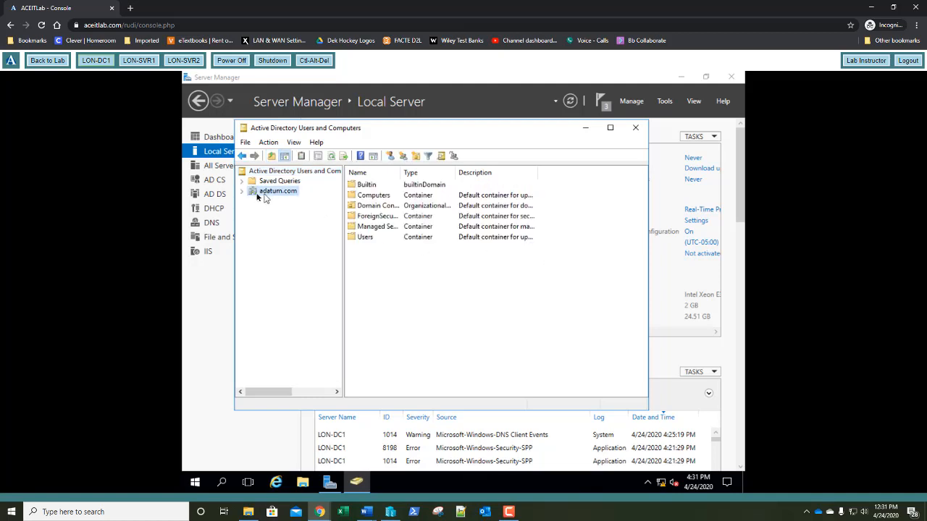
pyautogui.click(242, 191)
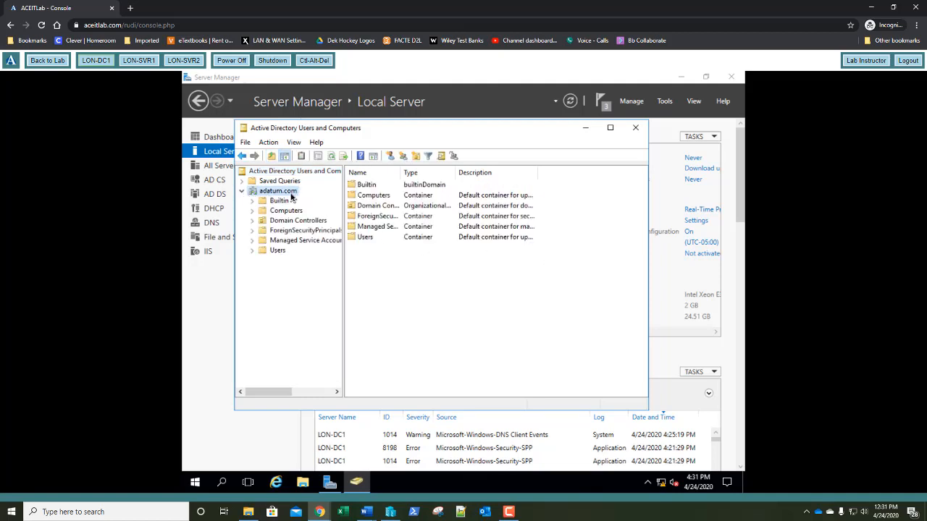
pyautogui.rightClick(293, 193)
pyautogui.moveTo(414, 280)
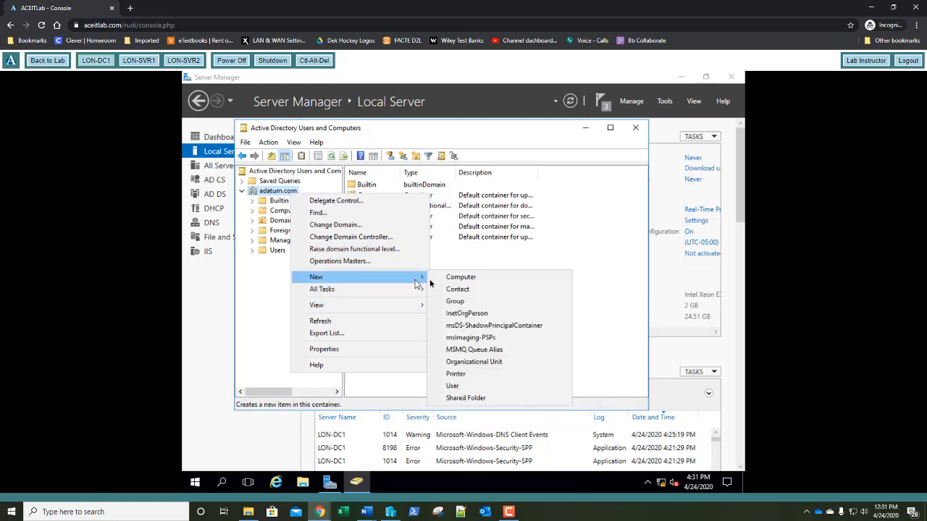
pyautogui.click(469, 362)
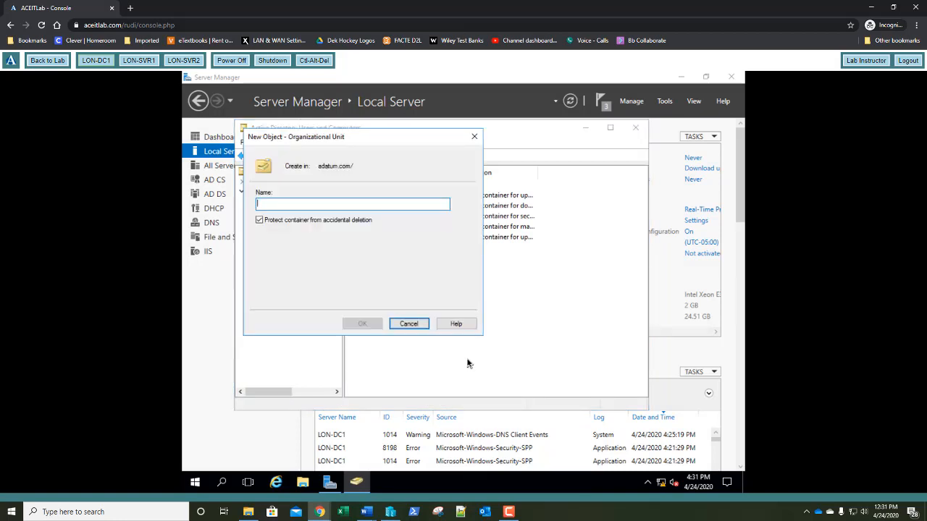
pyautogui.write('E')
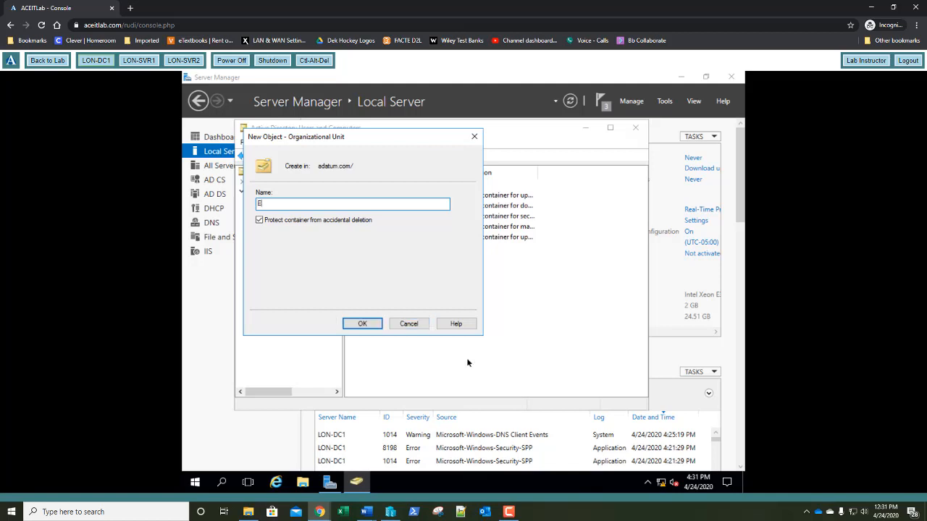
pyautogui.write('xecutive')
pyautogui.press('Return')
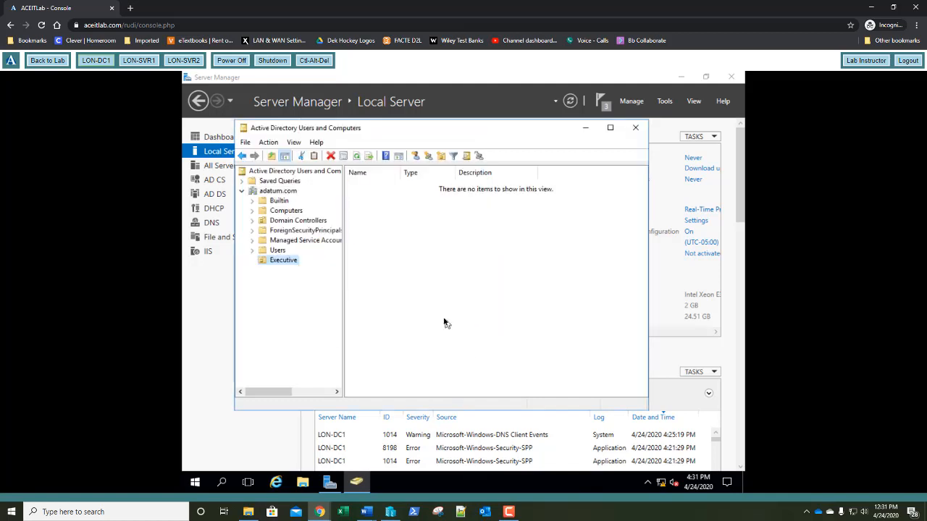
pyautogui.rightClick(282, 195)
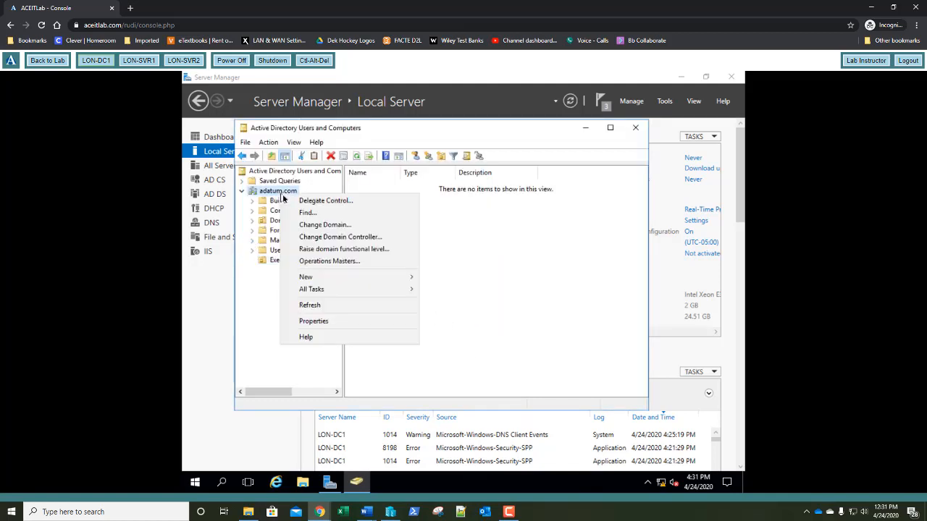
pyautogui.moveTo(398, 277)
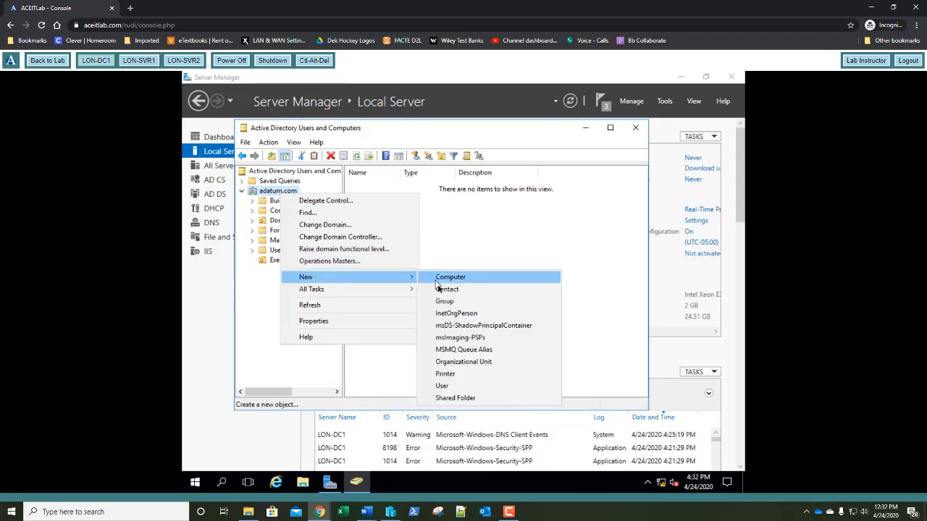
pyautogui.click(453, 362)
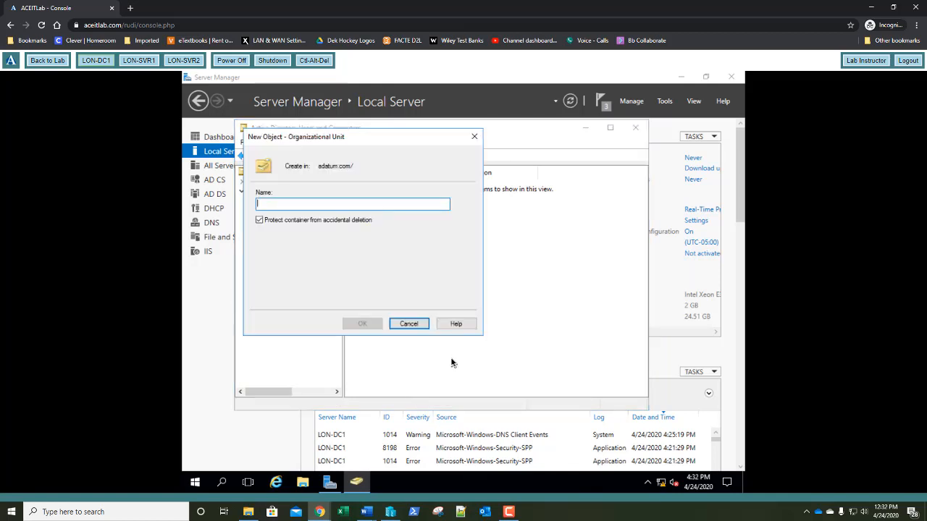
pyautogui.write('IT')
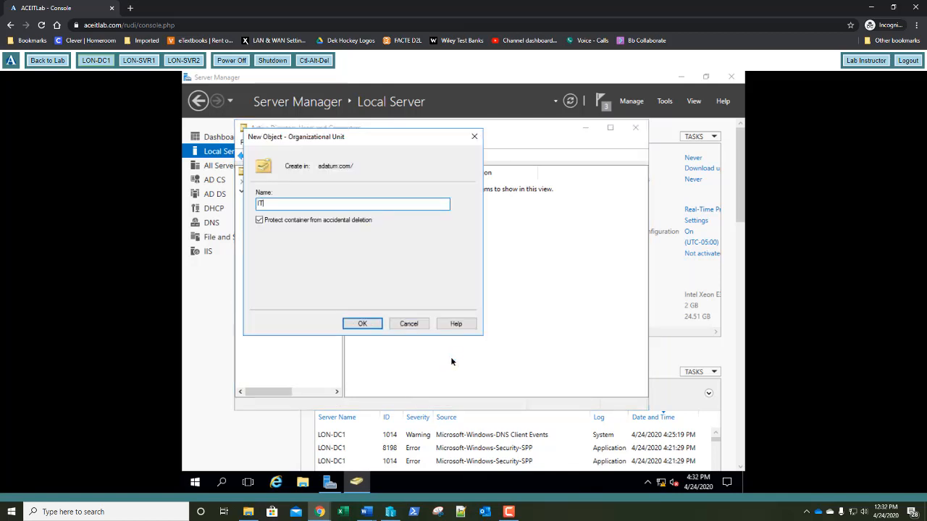
pyautogui.press('Return')
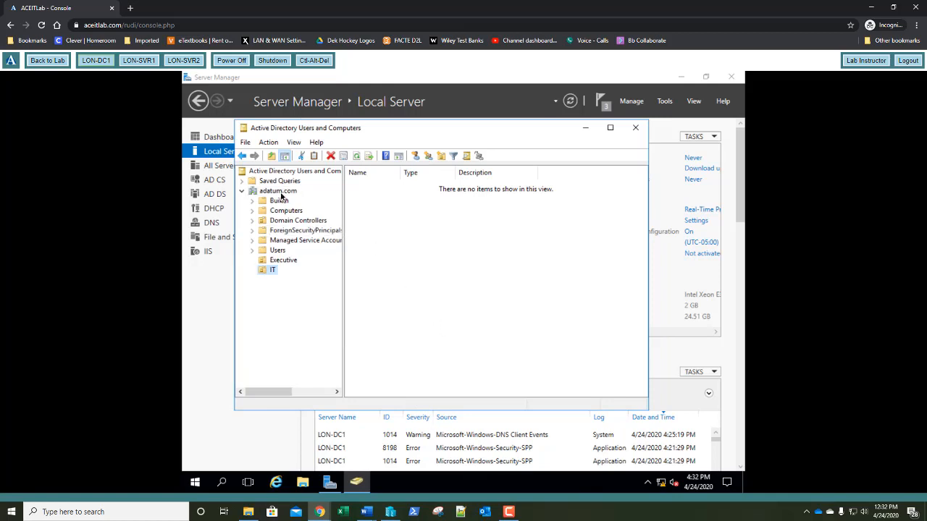
pyautogui.rightClick(280, 192)
pyautogui.moveTo(395, 278)
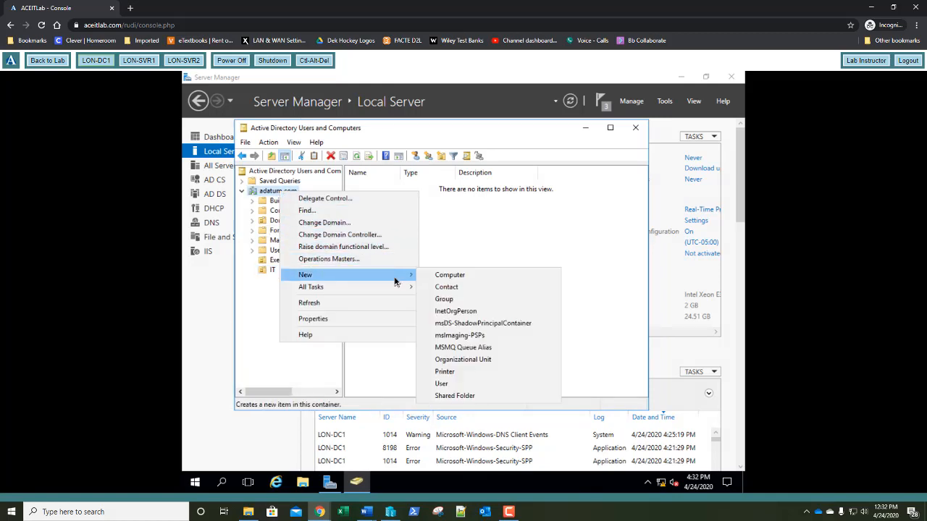
pyautogui.click(452, 362)
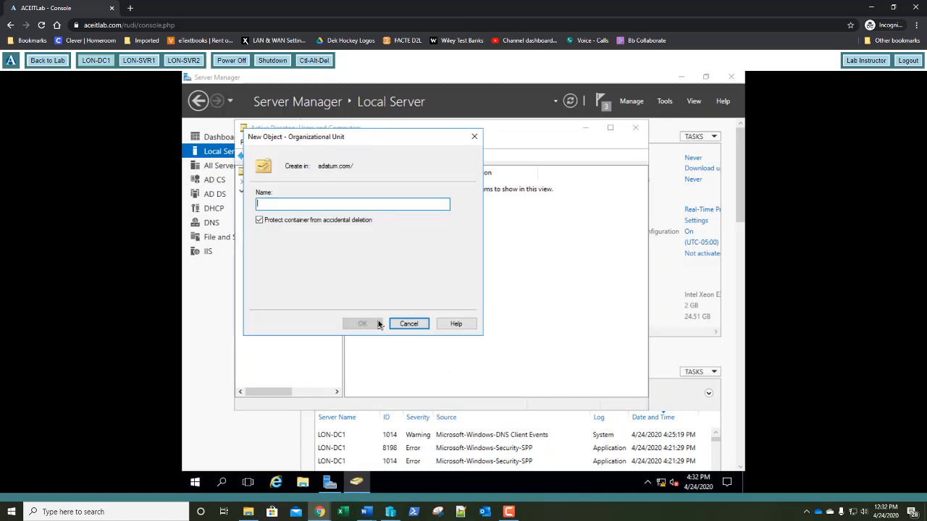
pyautogui.write('M')
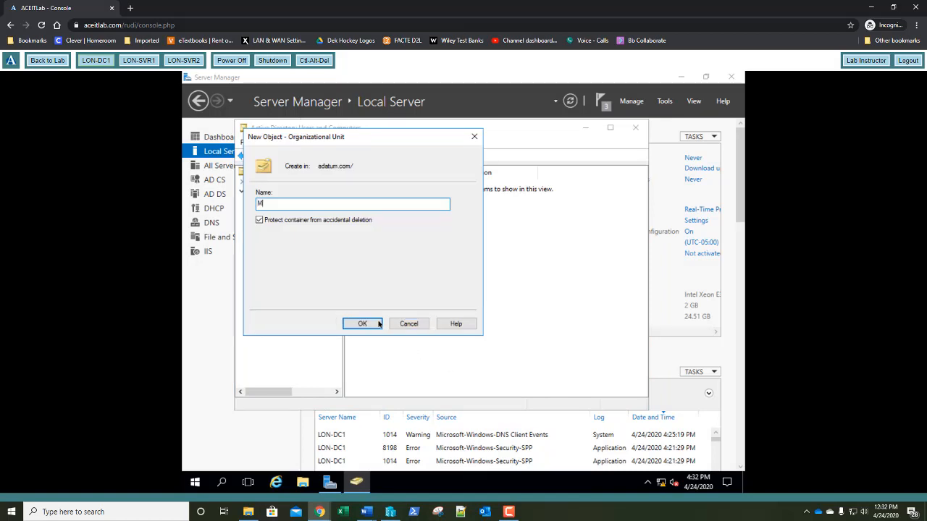
pyautogui.write('anagers')
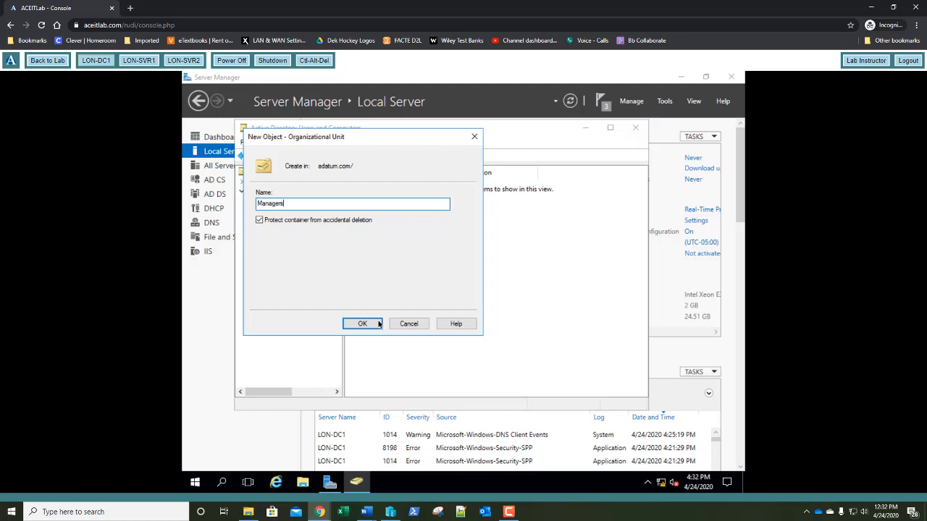
pyautogui.click(378, 324)
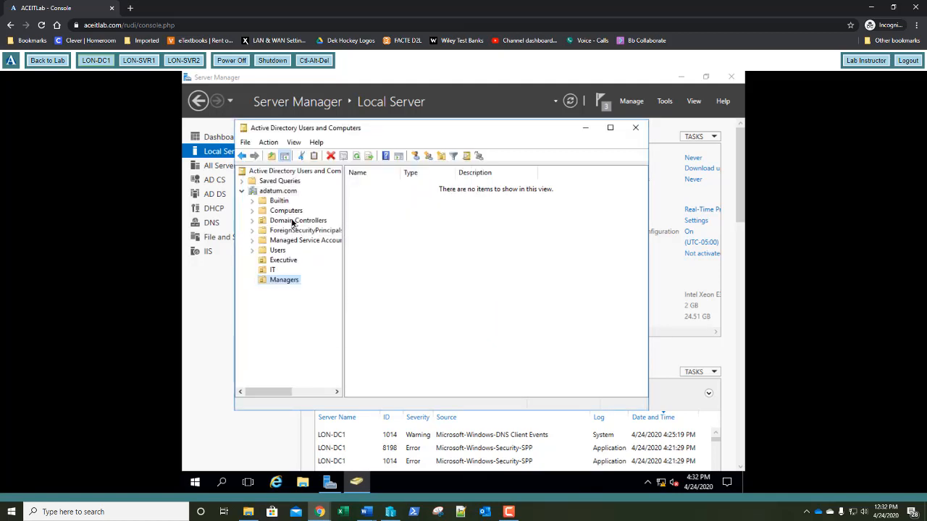
# Create the Production, Research and Sales organizational units under adatum.com
pyautogui.rightClick(279, 192)
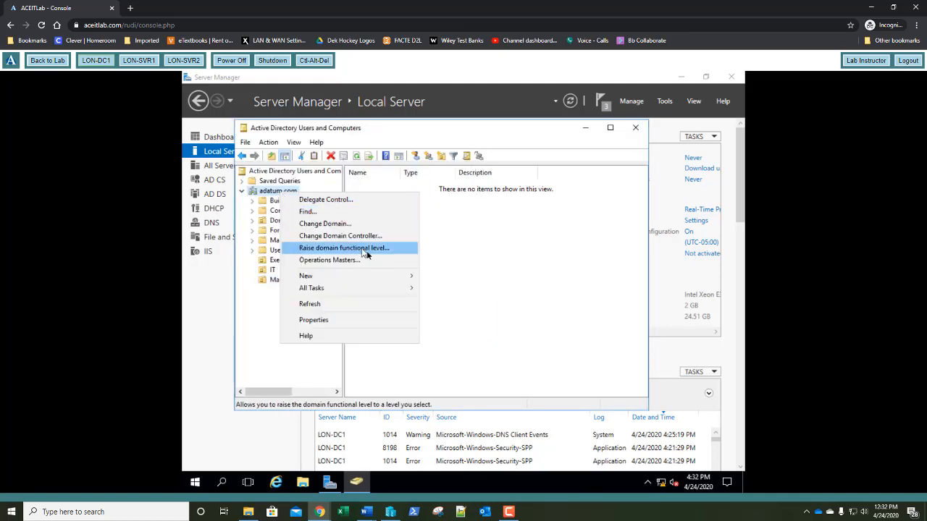
pyautogui.moveTo(403, 276)
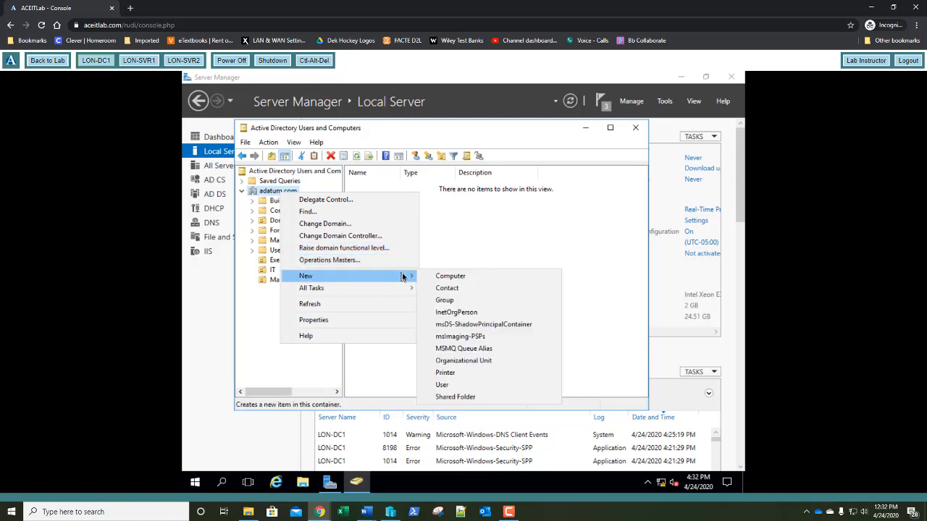
pyautogui.click(449, 360)
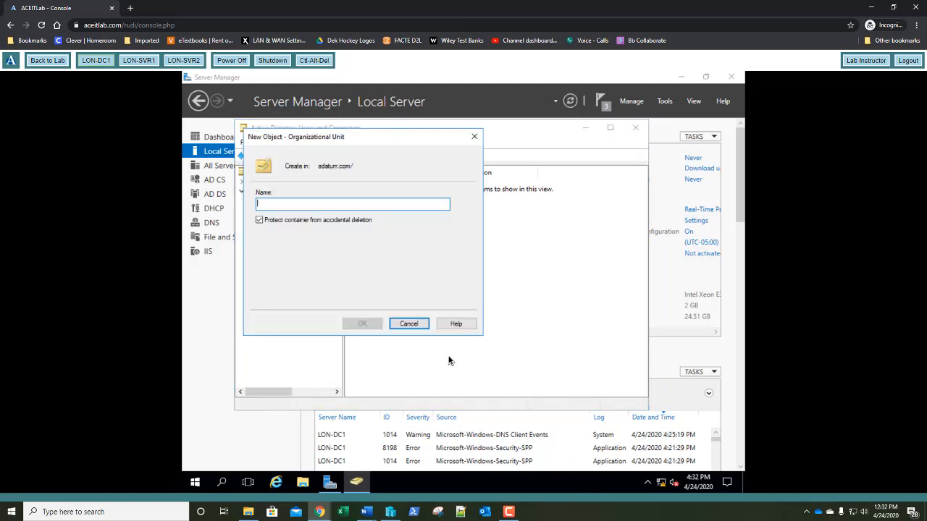
pyautogui.write('Produ')
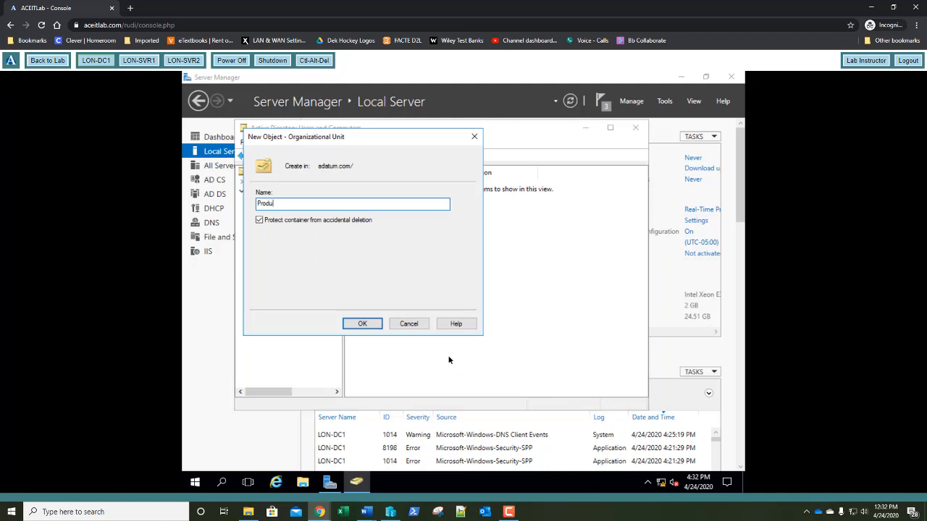
pyautogui.write('ction')
pyautogui.press('Return')
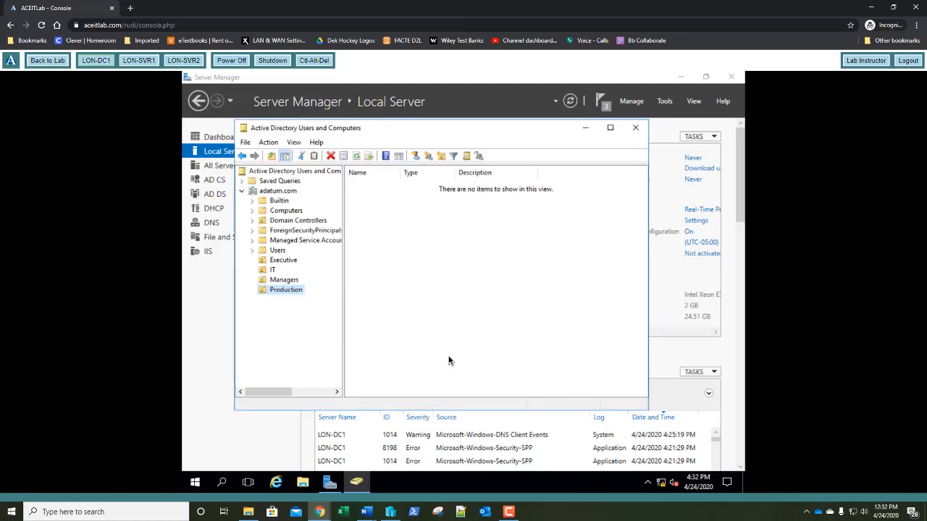
pyautogui.rightClick(286, 192)
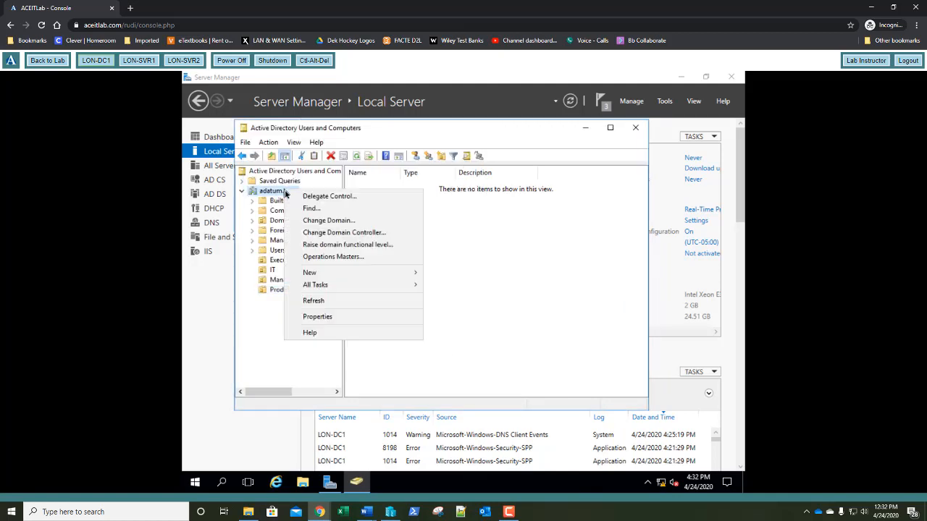
pyautogui.moveTo(399, 273)
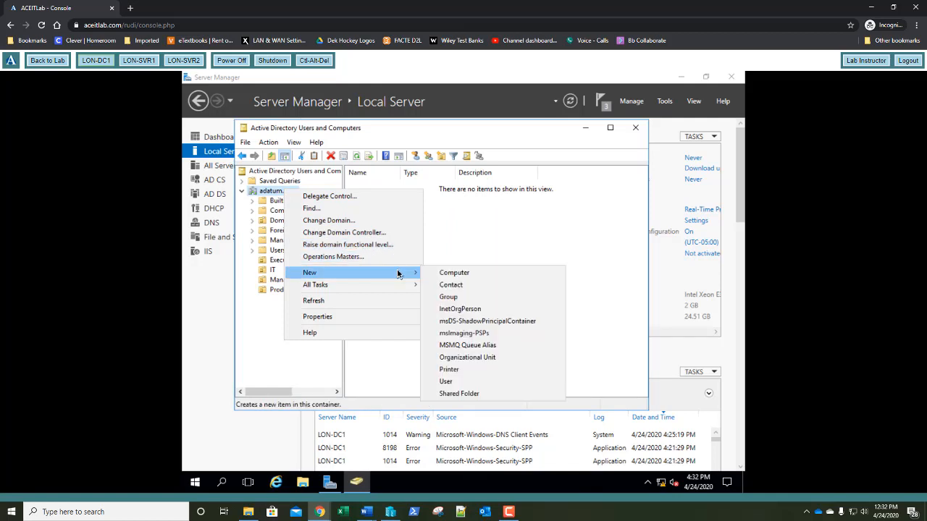
pyautogui.click(448, 360)
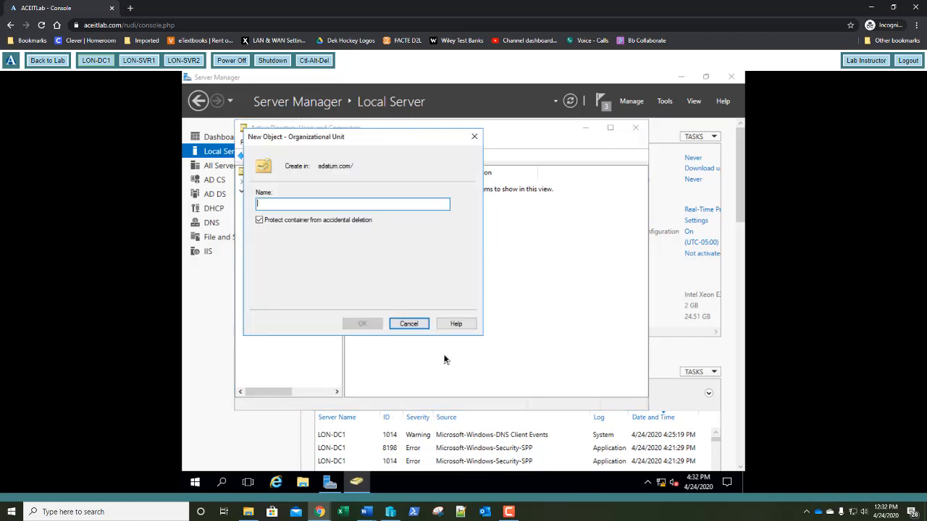
pyautogui.write('Re')
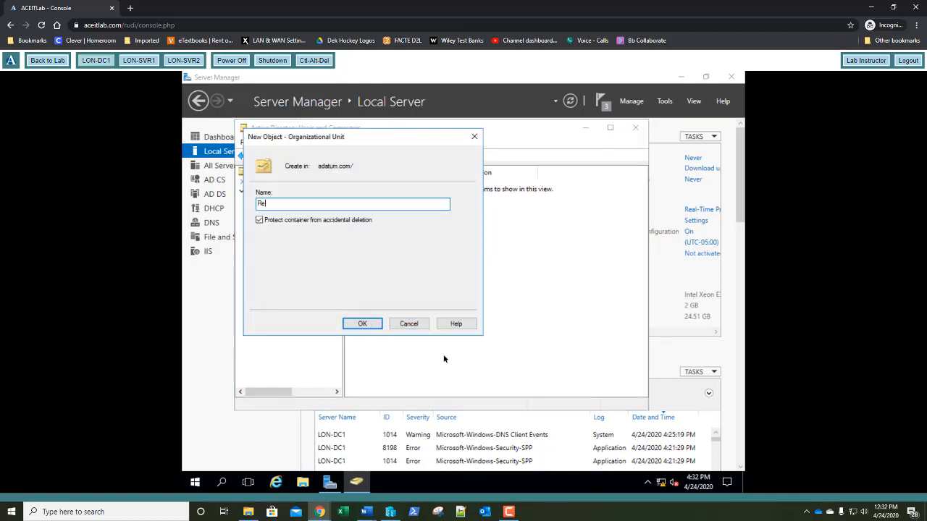
pyautogui.write('search')
pyautogui.press('Return')
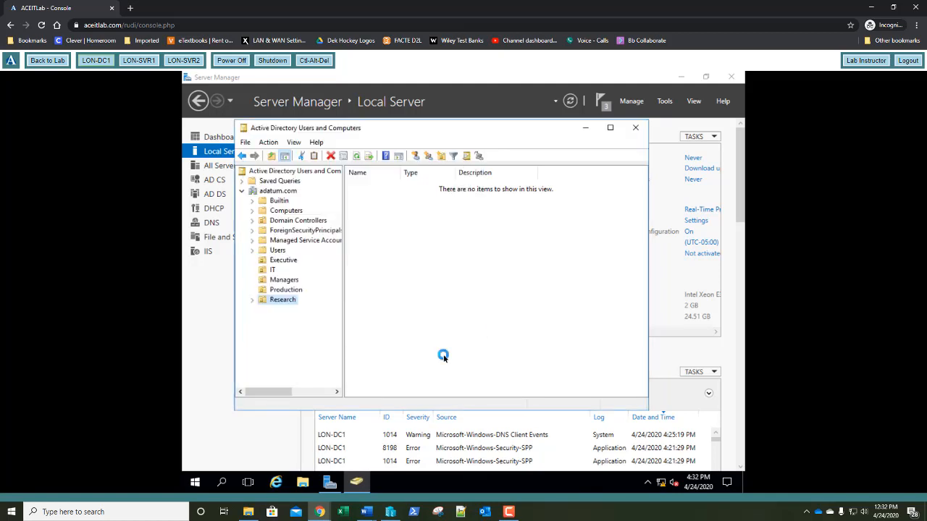
pyautogui.rightClick(276, 192)
pyautogui.moveTo(401, 277)
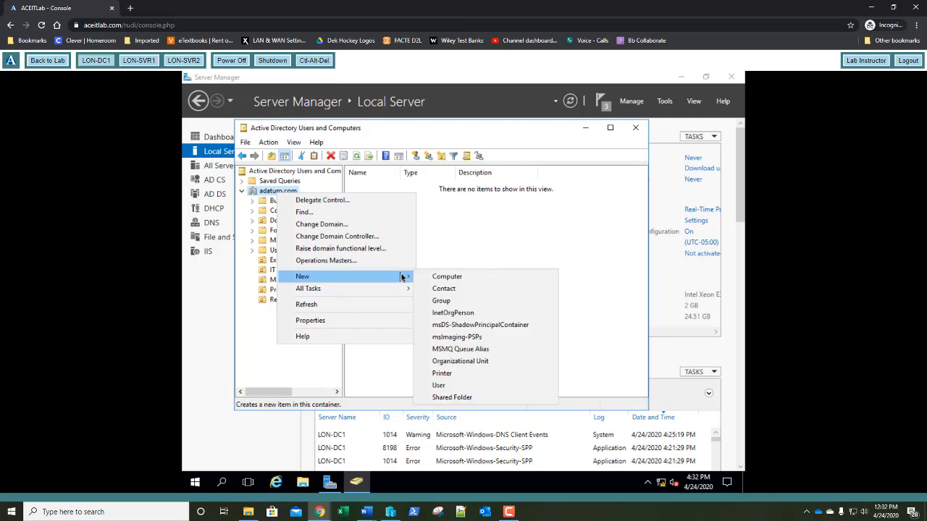
pyautogui.click(439, 362)
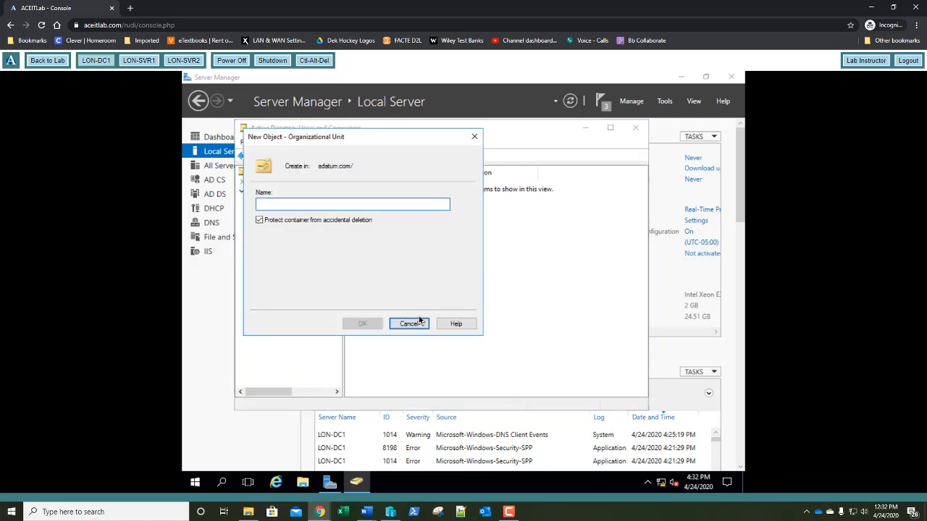
pyautogui.write('Sales')
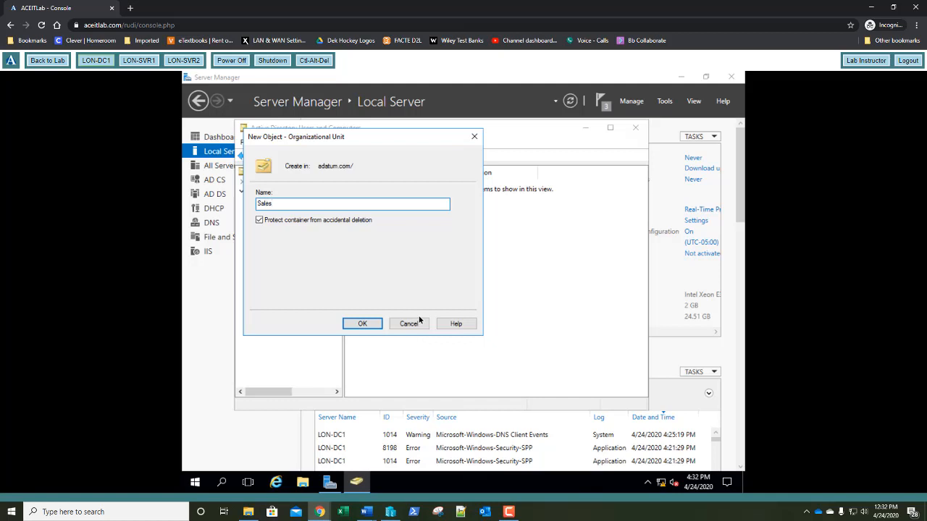
pyautogui.press('Return')
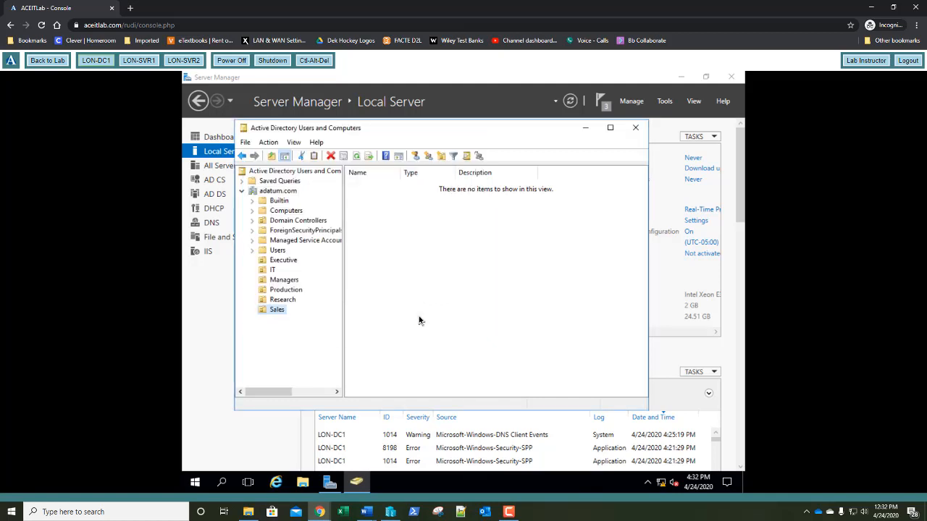
# Create a universal security group named Sales in the Sales OU
pyautogui.rightClick(411, 236)
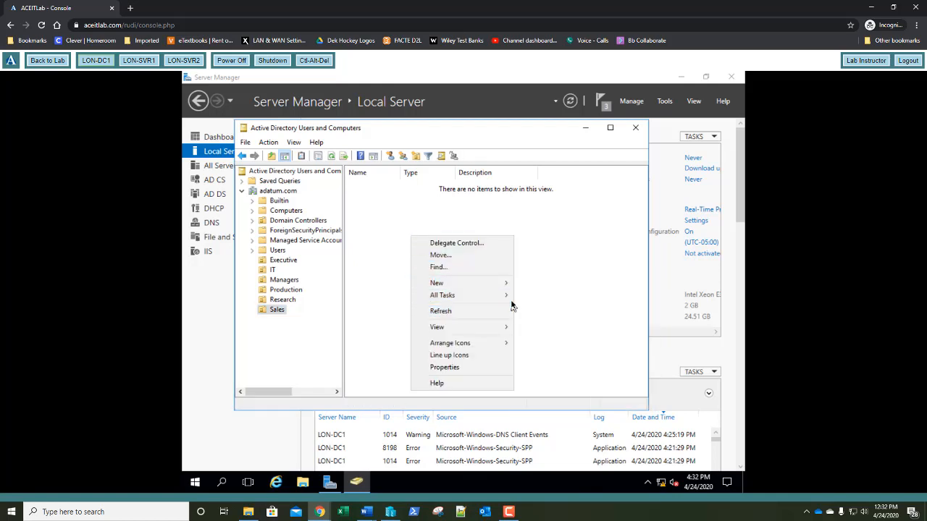
pyautogui.moveTo(507, 283)
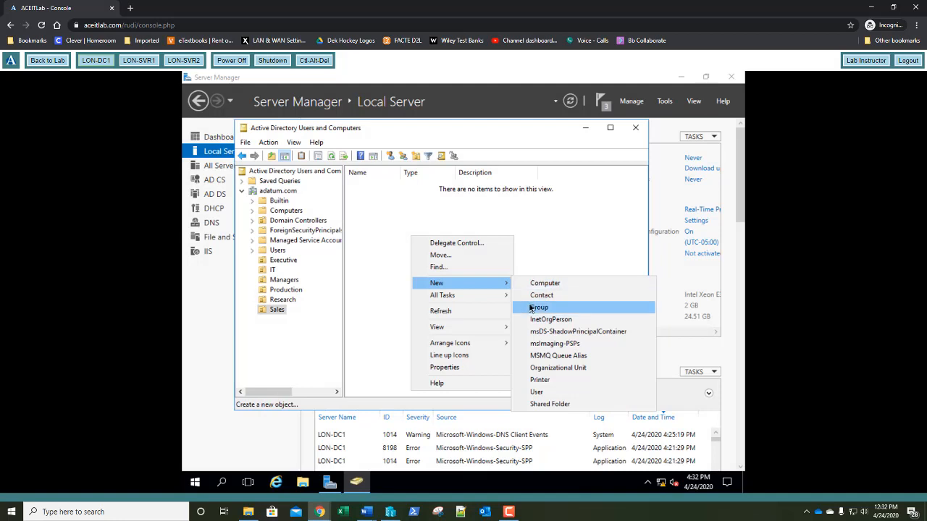
pyautogui.click(529, 307)
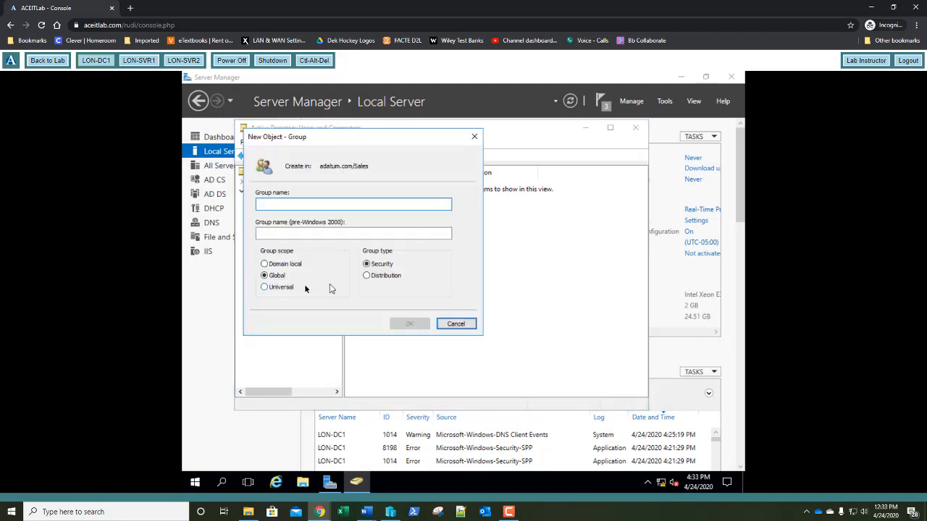
pyautogui.click(264, 288)
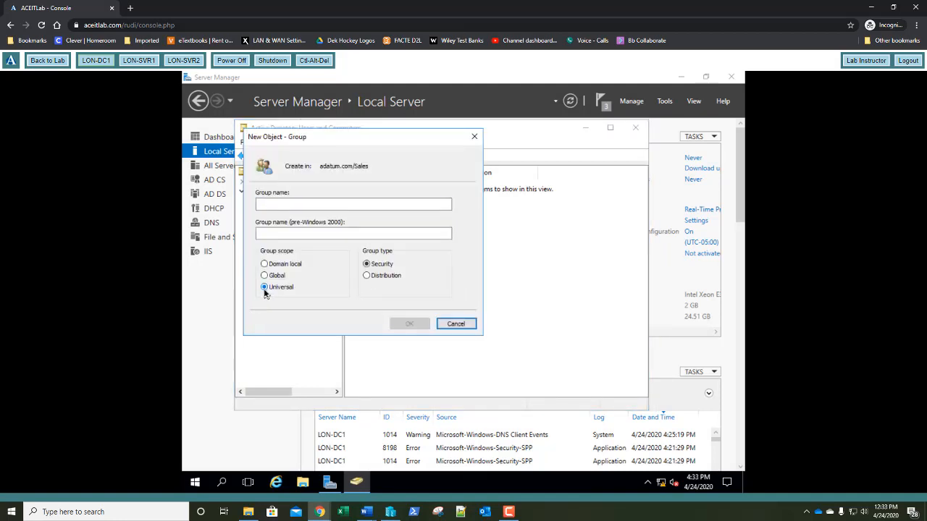
pyautogui.click(269, 207)
pyautogui.write('Sales')
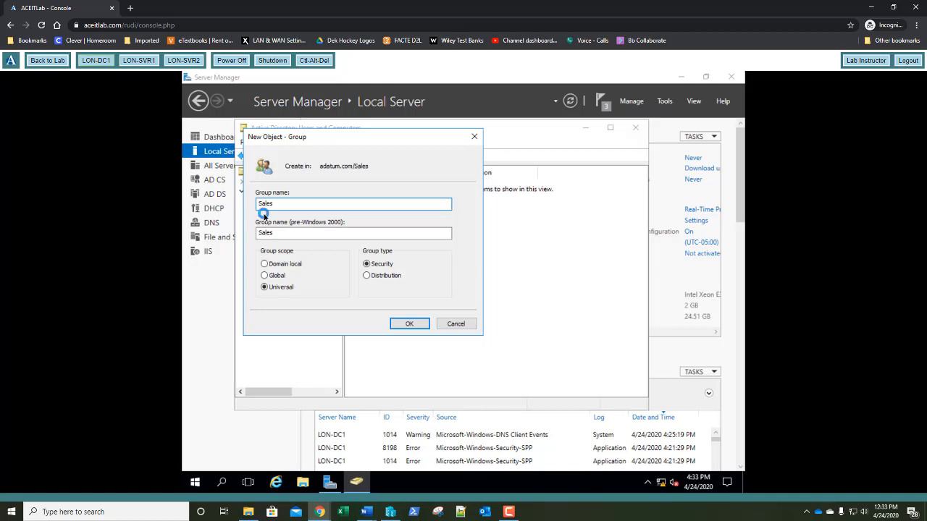
pyautogui.press('Return')
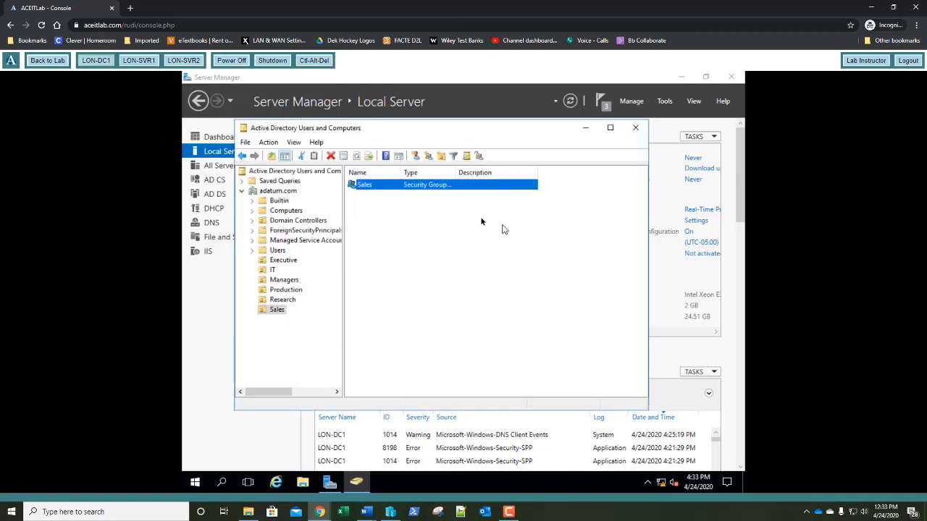
# Create a universal security group named Research in the Research OU
pyautogui.click(293, 300)
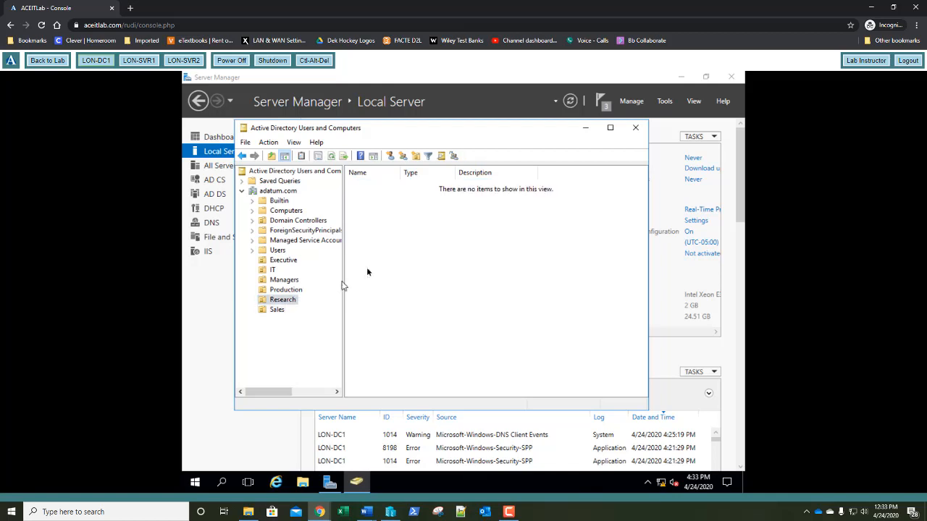
pyautogui.rightClick(394, 247)
pyautogui.moveTo(471, 292)
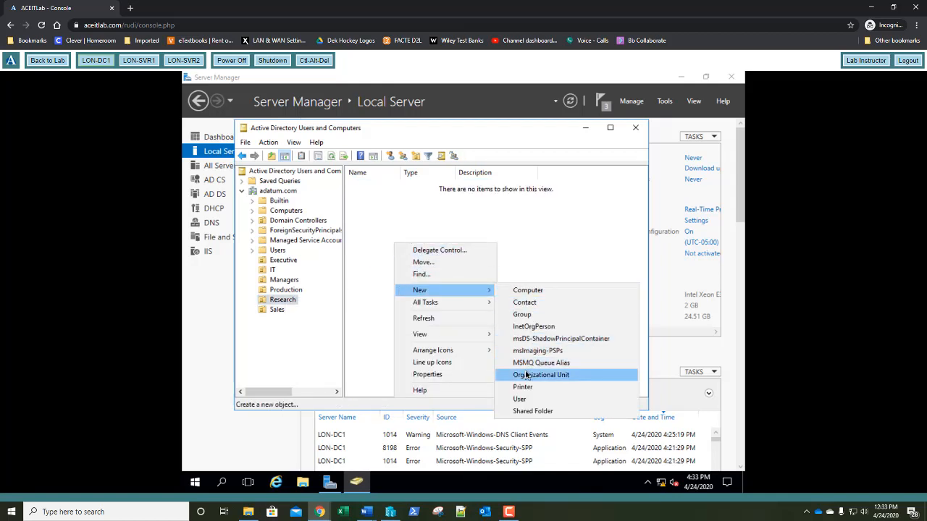
pyautogui.click(527, 317)
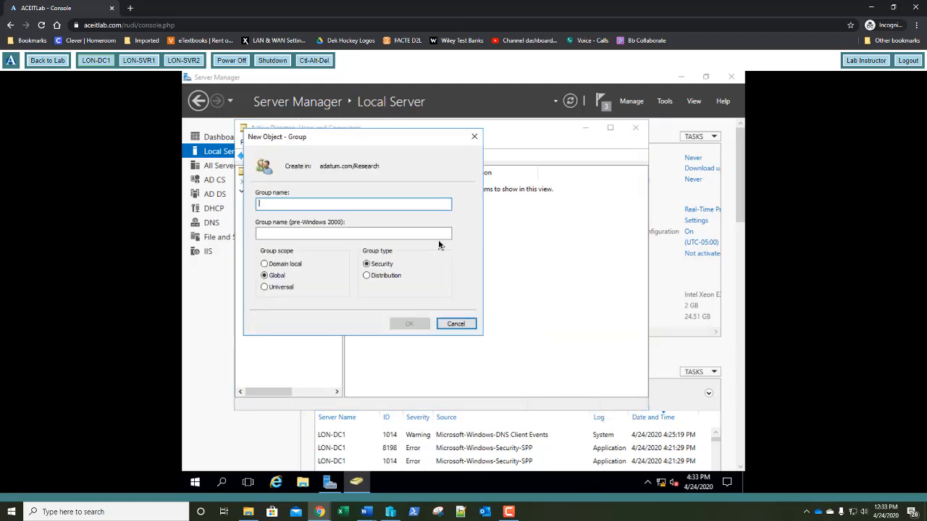
pyautogui.write('Research')
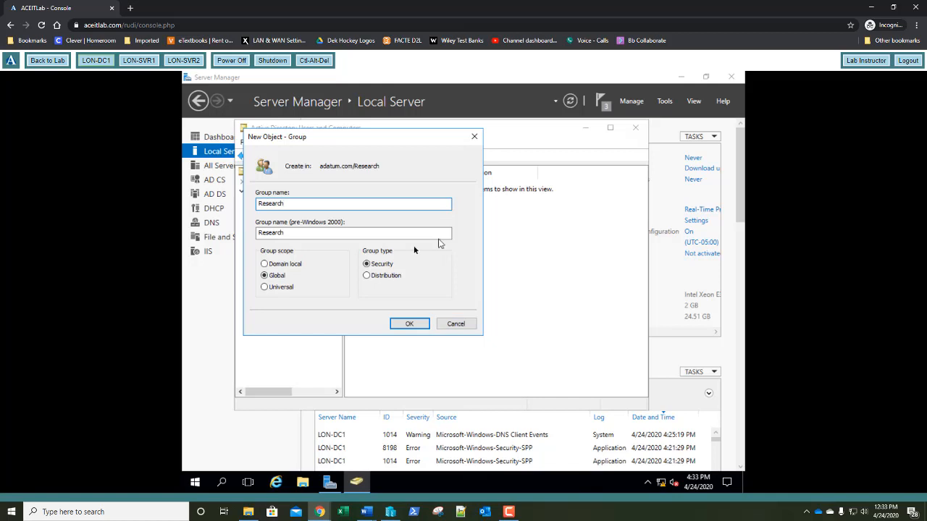
pyautogui.click(265, 287)
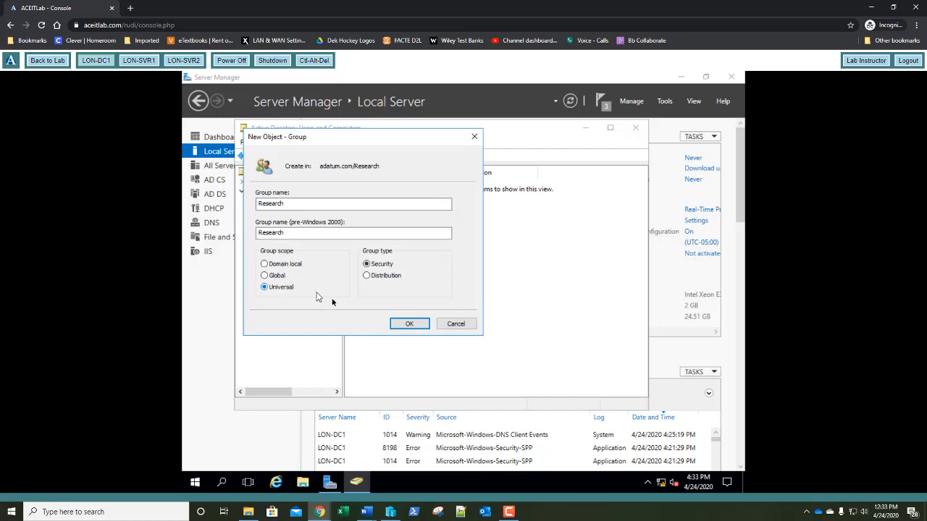
pyautogui.click(408, 324)
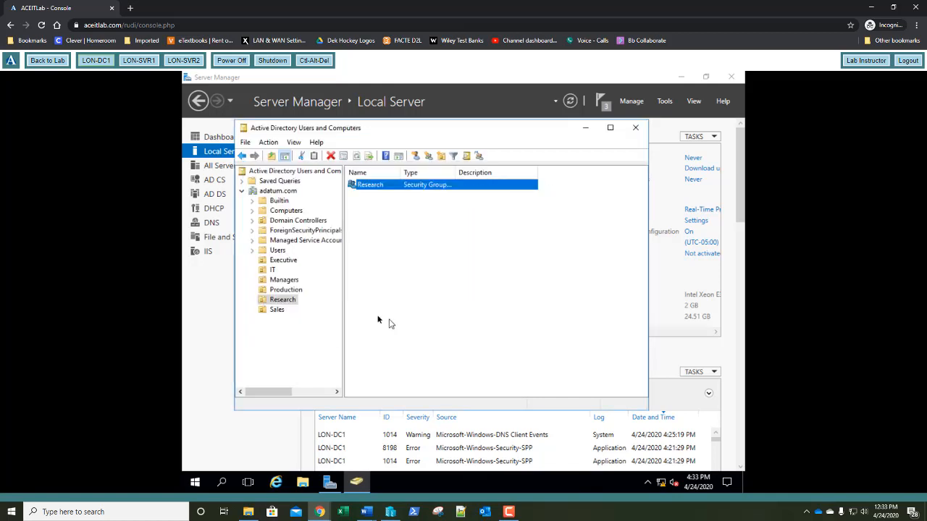
# Create a universal security group named Production in the Production OU
pyautogui.click(296, 290)
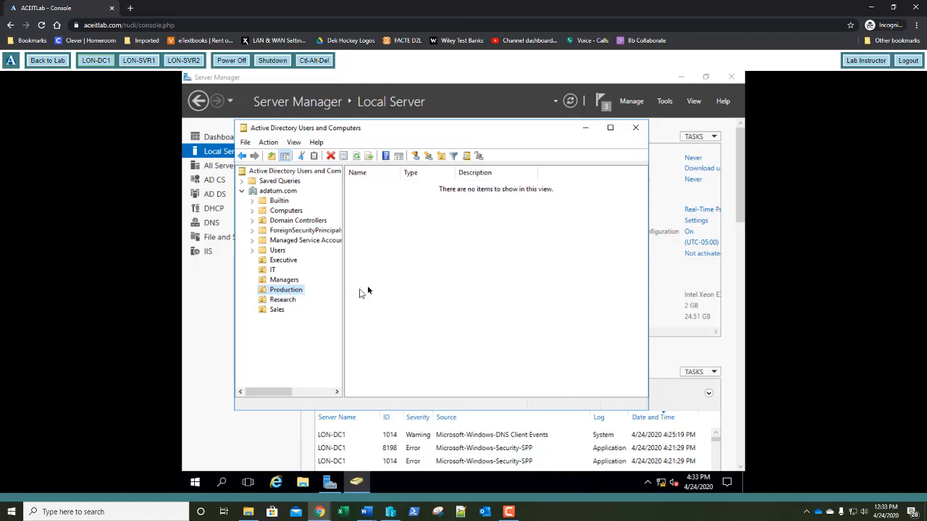
pyautogui.rightClick(389, 271)
pyautogui.moveTo(463, 318)
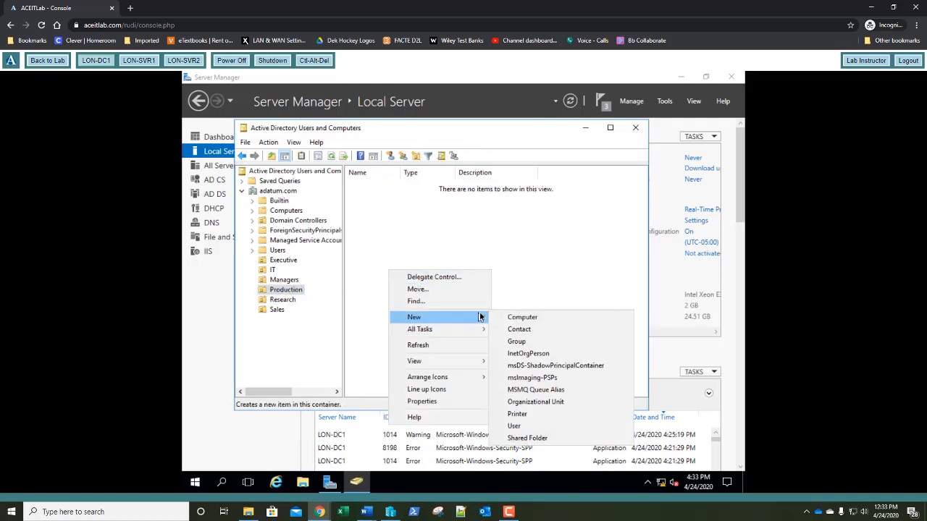
pyautogui.click(517, 341)
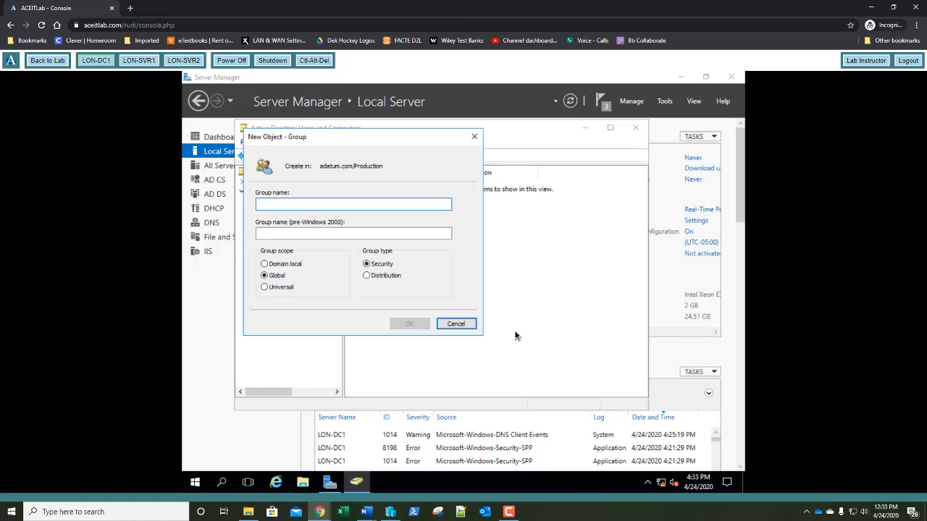
pyautogui.write('Production')
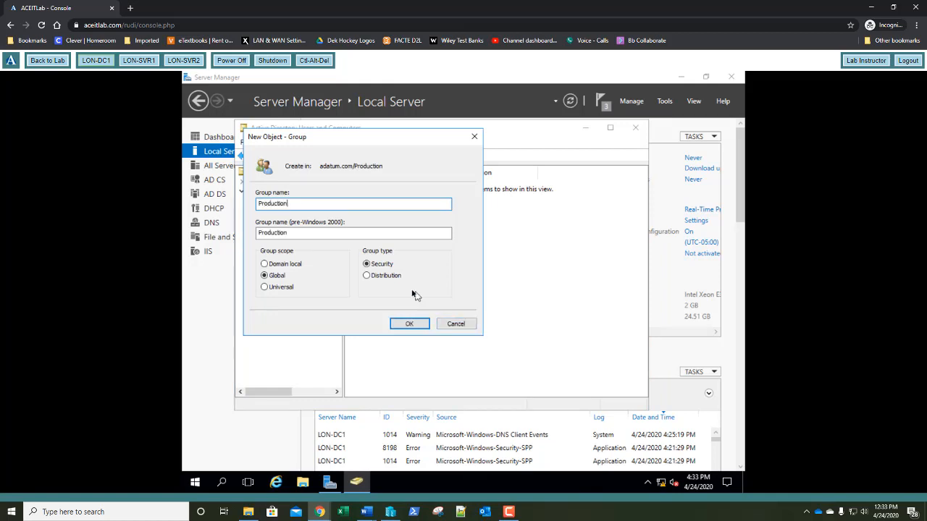
pyautogui.click(282, 289)
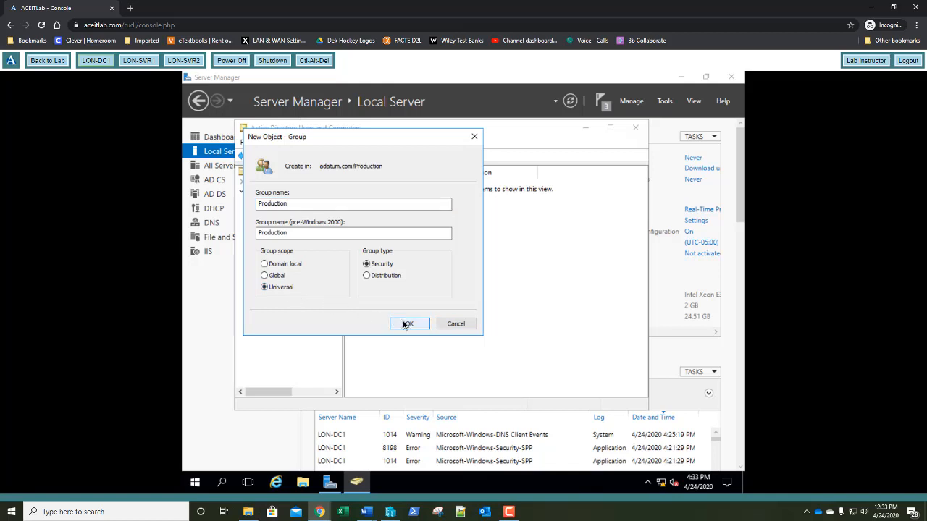
pyautogui.click(409, 324)
# Create a universal security group named Managers in the Managers OU
pyautogui.click(289, 279)
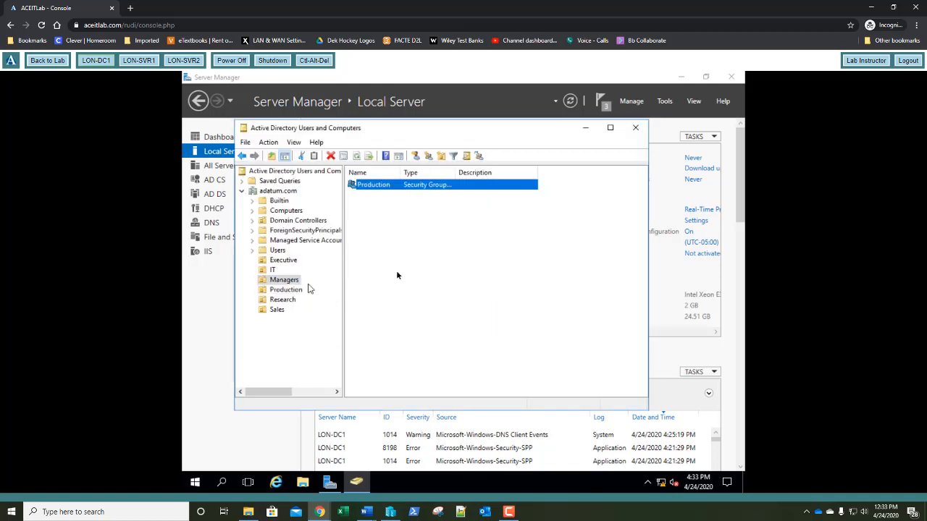
pyautogui.rightClick(418, 232)
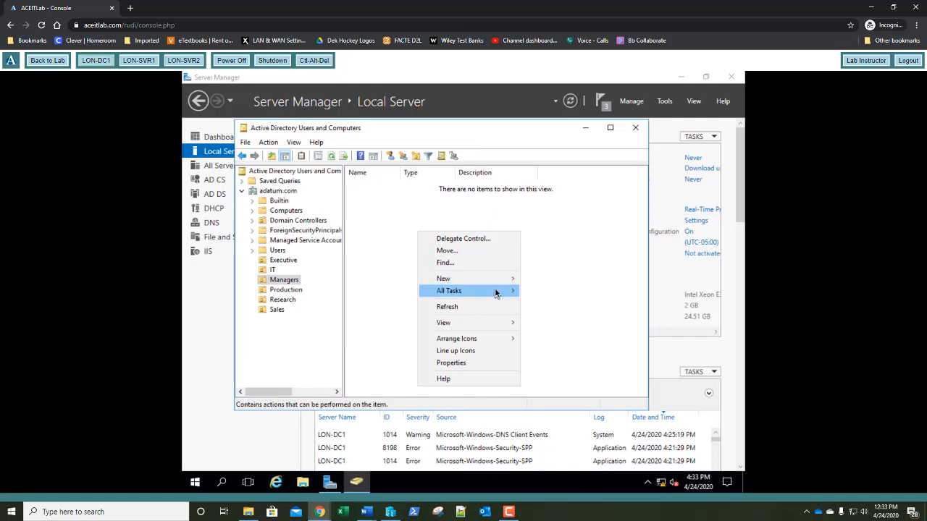
pyautogui.moveTo(478, 279)
pyautogui.click(546, 302)
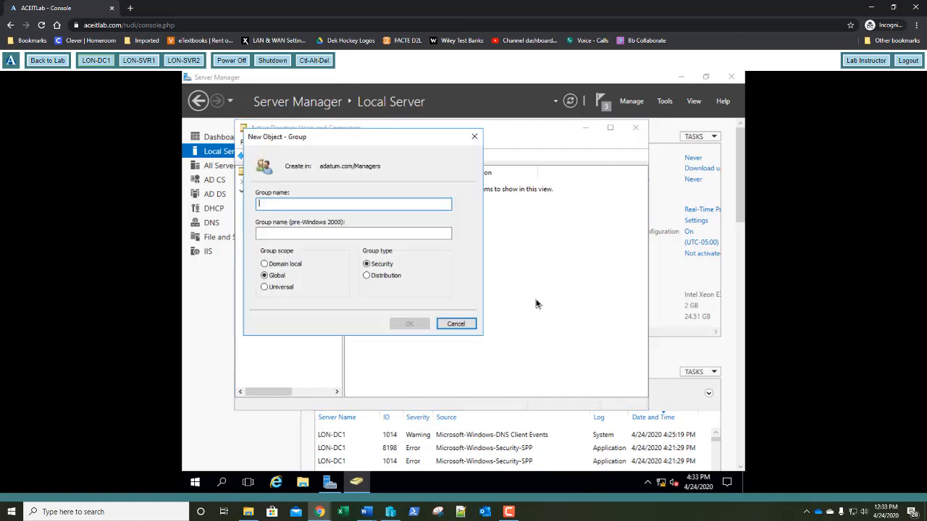
pyautogui.write('Man')
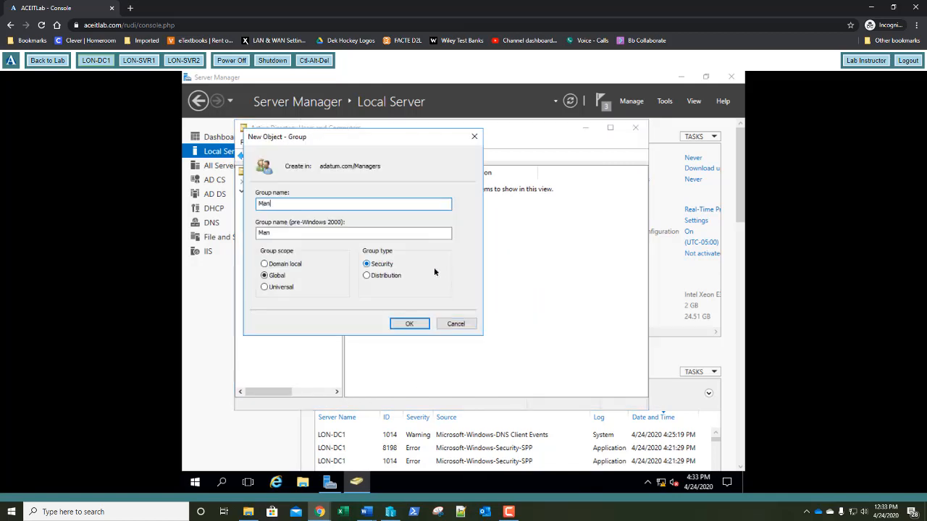
pyautogui.write('agers')
pyautogui.click(288, 288)
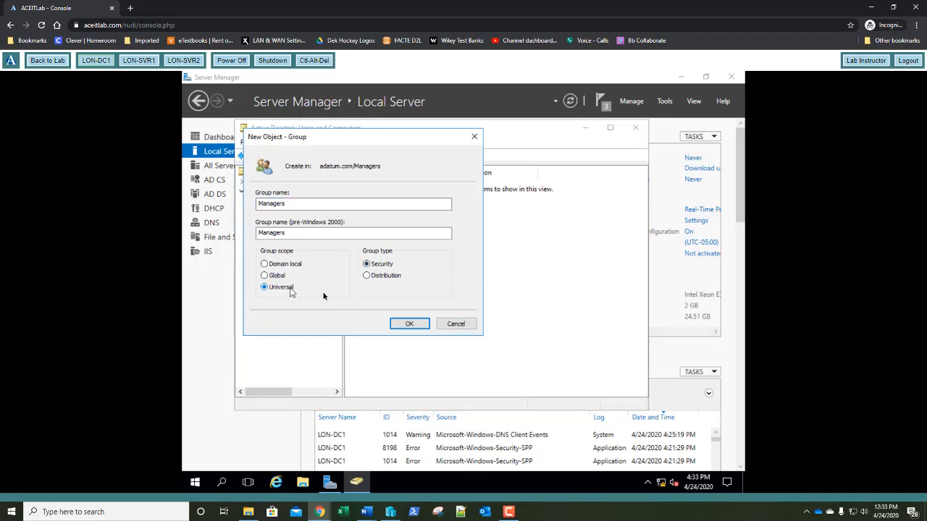
pyautogui.click(423, 323)
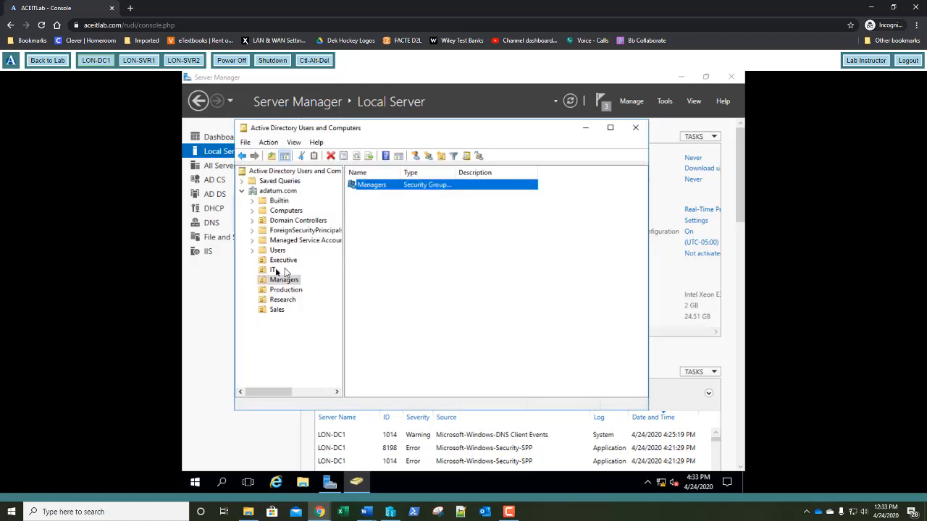
# Create a universal security group named IT in the IT OU
pyautogui.click(272, 271)
pyautogui.rightClick(426, 247)
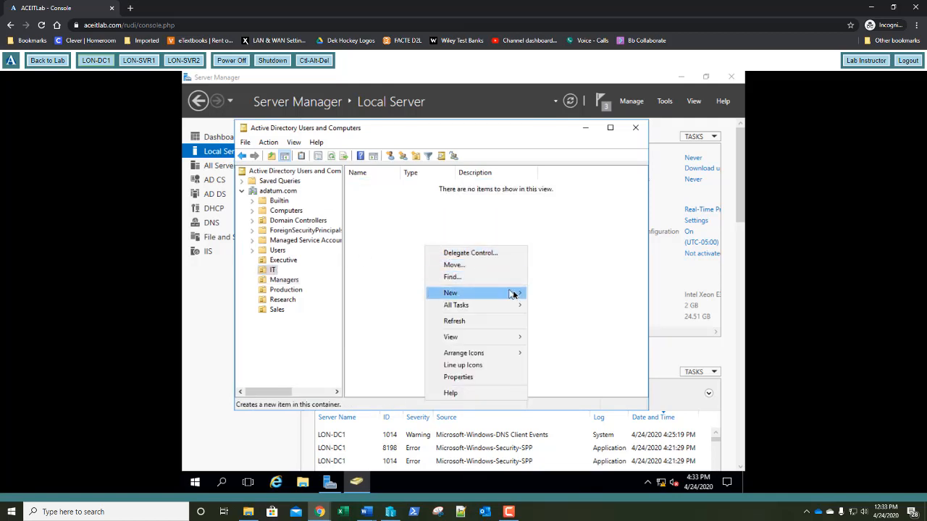
pyautogui.moveTo(525, 296)
pyautogui.click(547, 318)
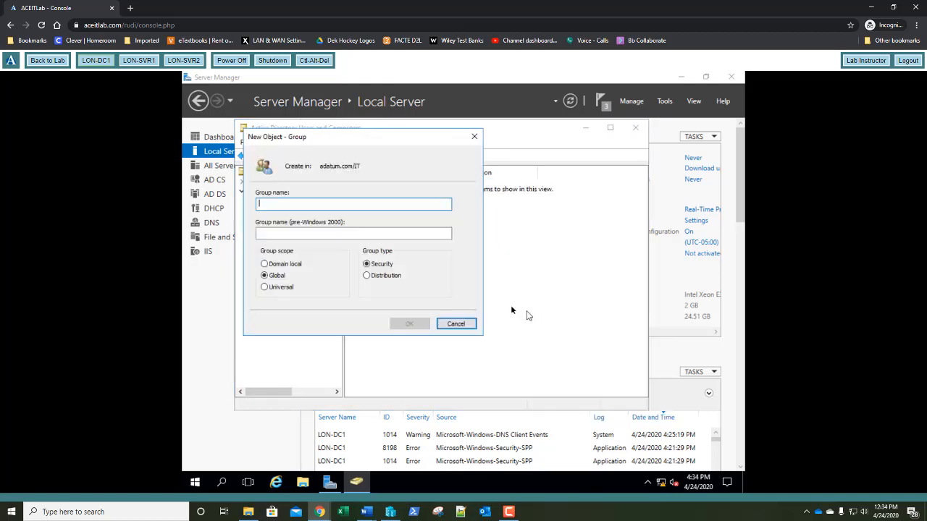
pyautogui.write('IT')
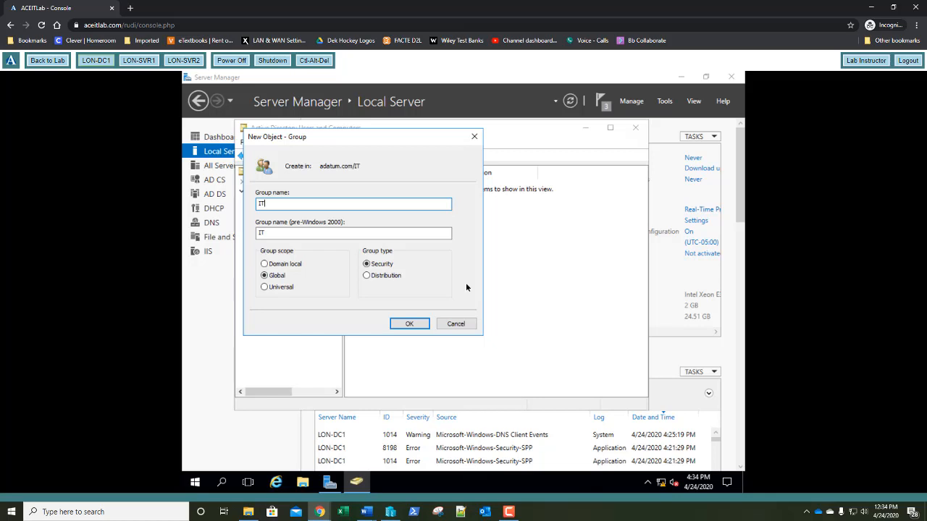
pyautogui.click(292, 288)
pyautogui.click(409, 324)
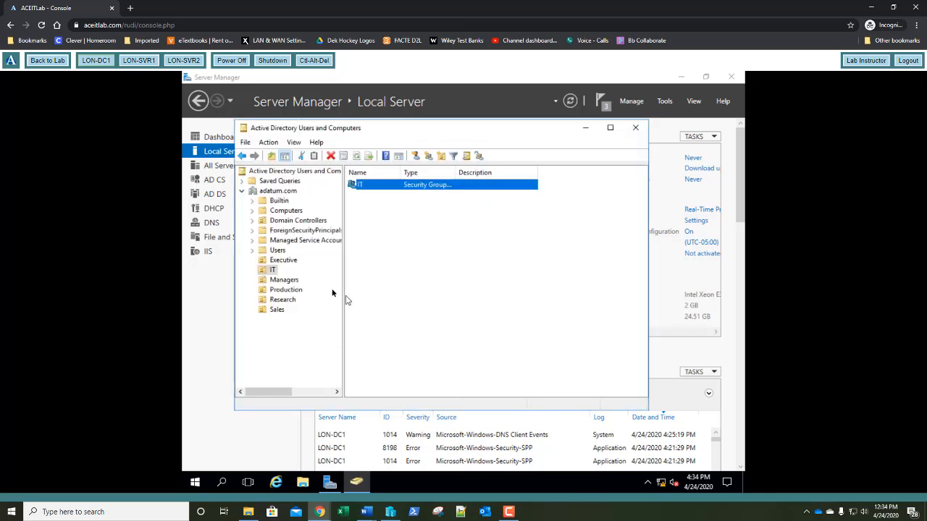
# Create a universal security group named Executive in the Executive OU
pyautogui.click(286, 260)
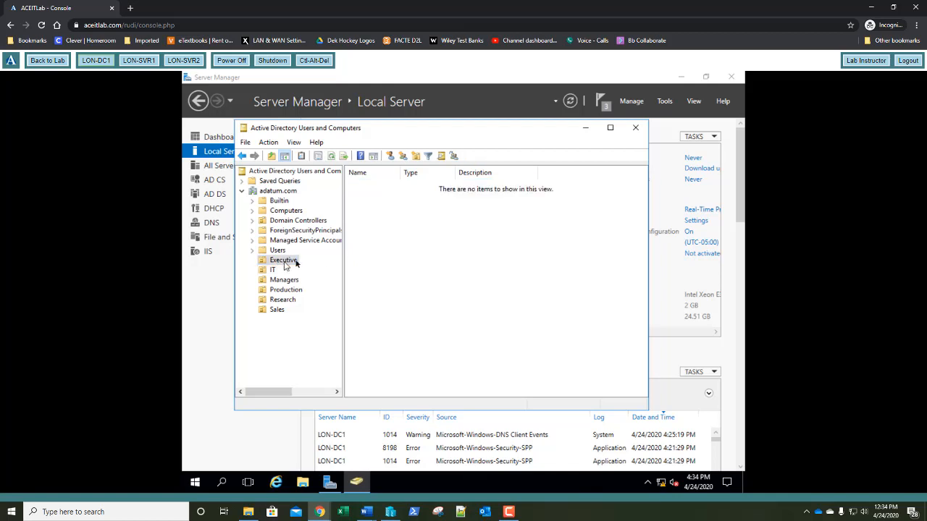
pyautogui.rightClick(392, 252)
pyautogui.moveTo(456, 299)
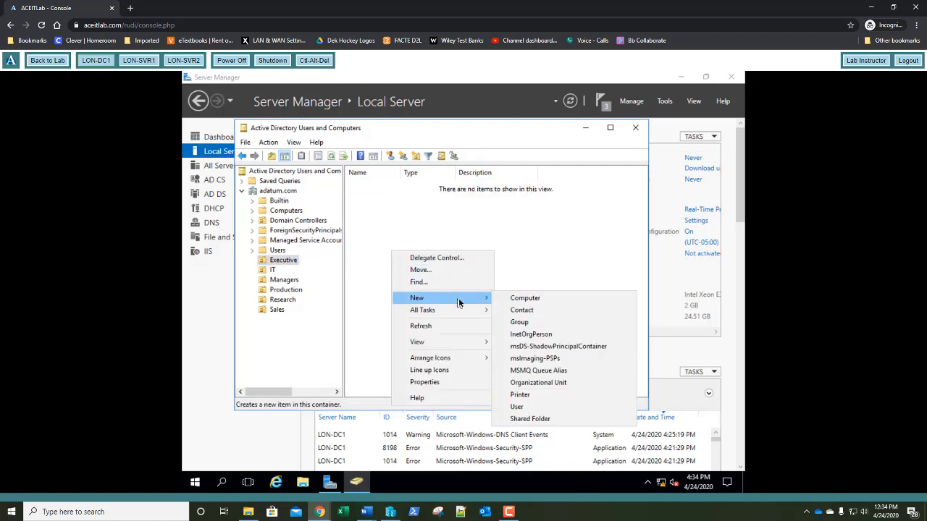
pyautogui.click(519, 323)
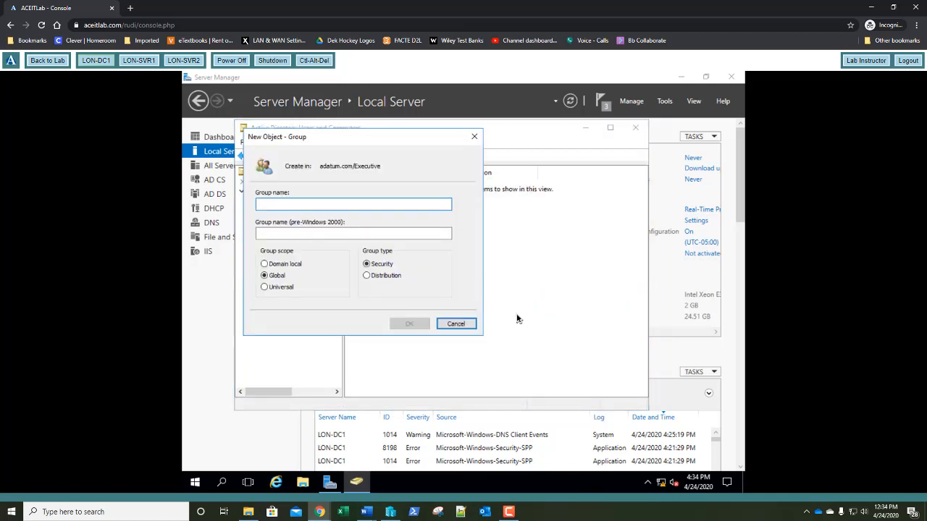
pyautogui.write('Exec')
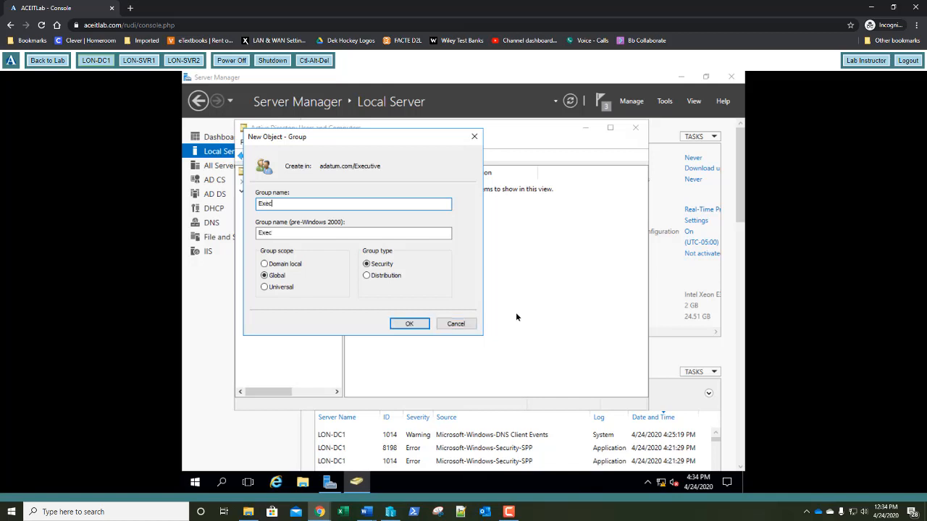
pyautogui.write('utive')
pyautogui.click(265, 287)
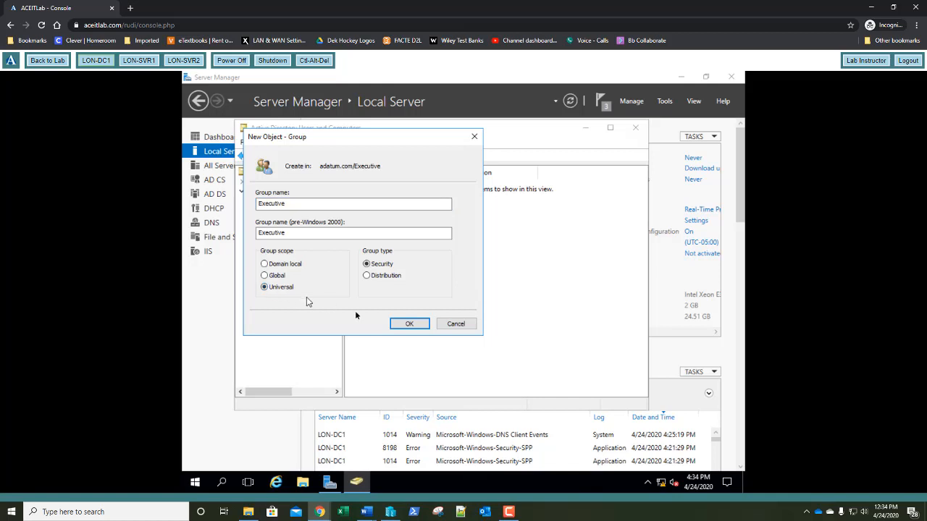
pyautogui.click(397, 326)
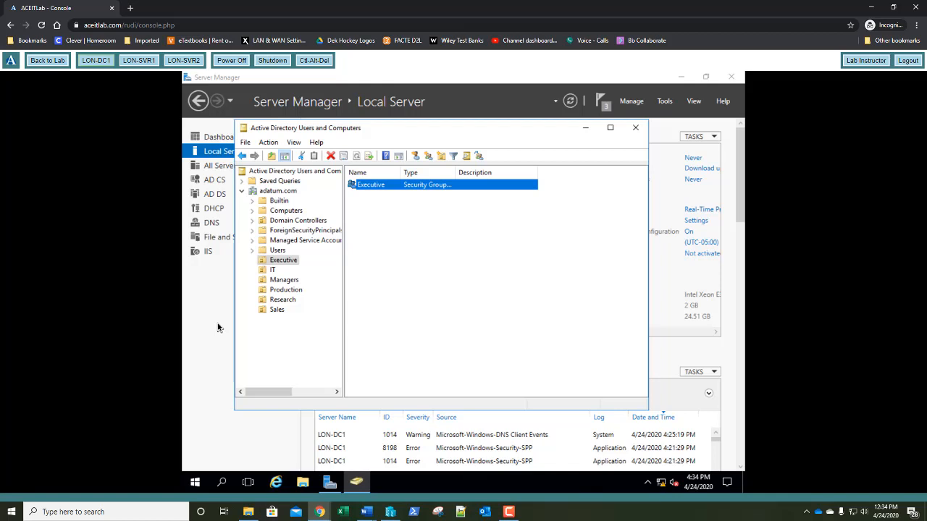
# Start a new user in the IT OU, entering the first name, last name and logon name
pyautogui.click(264, 274)
pyautogui.rightClick(409, 231)
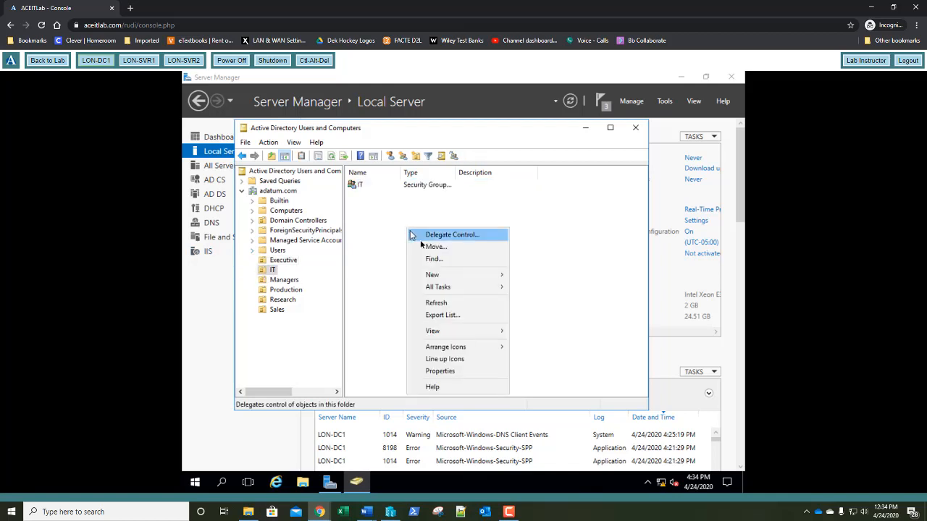
pyautogui.moveTo(492, 277)
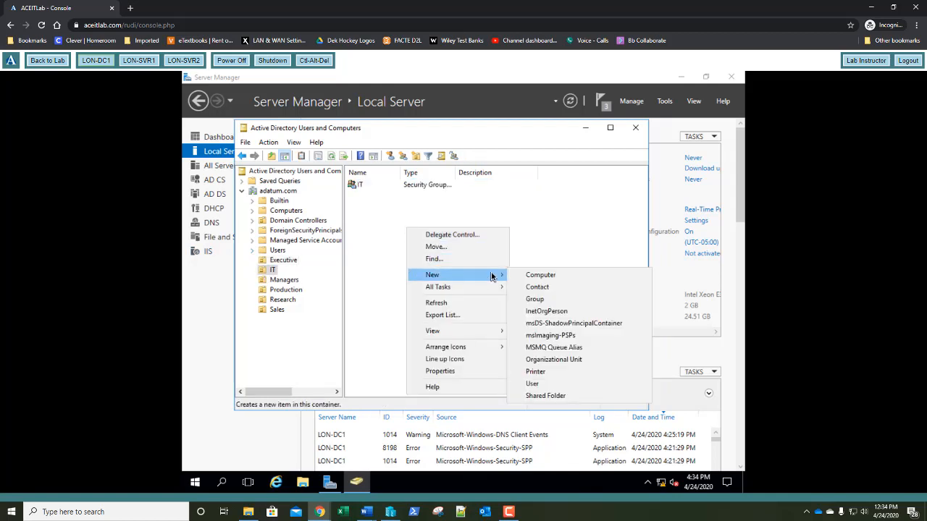
pyautogui.click(548, 386)
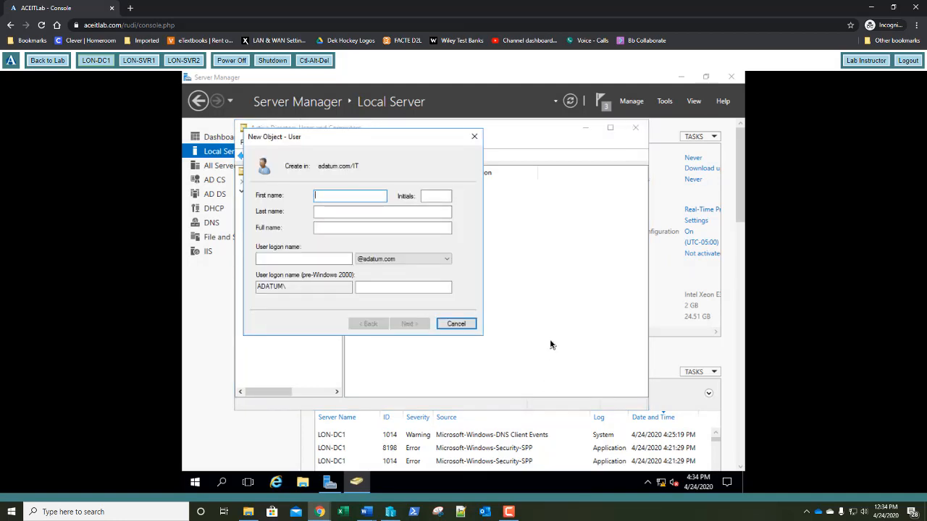
pyautogui.write('Beth')
pyautogui.press('Tab')
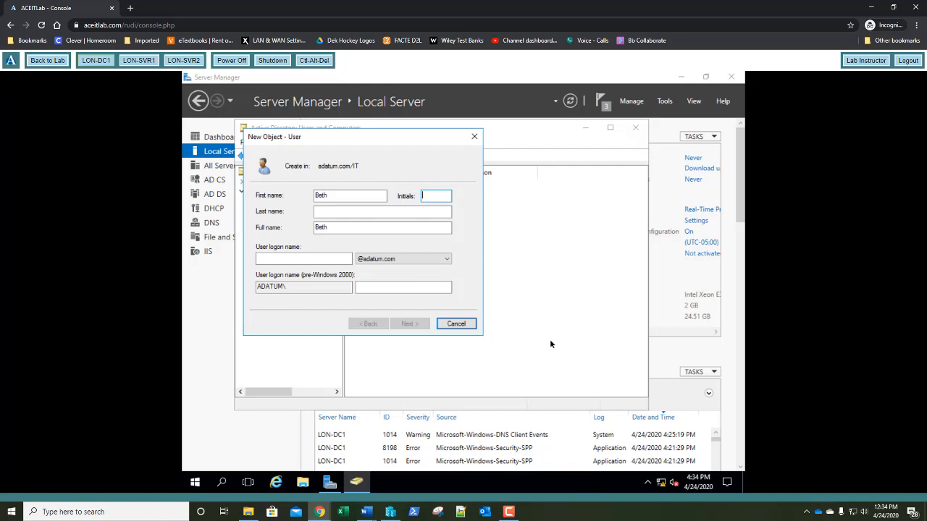
pyautogui.press('Tab')
pyautogui.write('Bur')
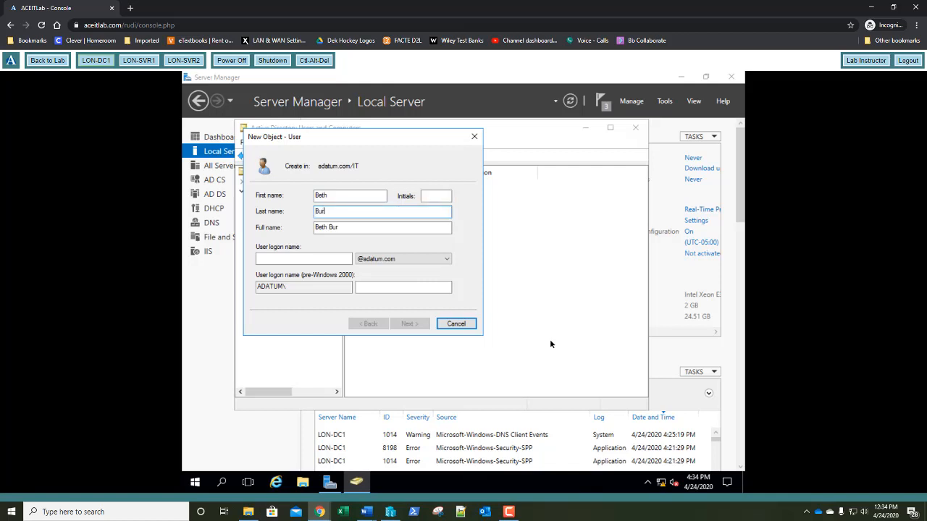
pyautogui.press('Tab')
pyautogui.press('Tab')
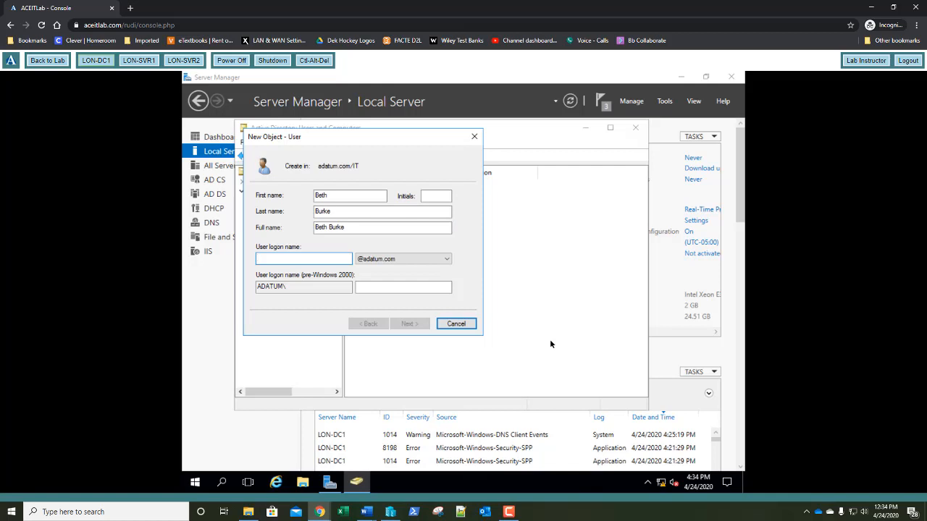
pyautogui.write('bburke')
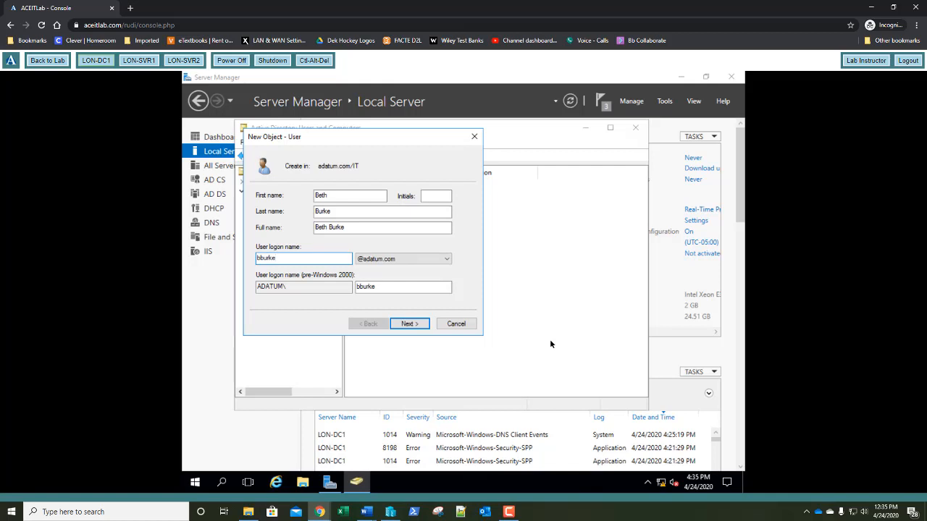
pyautogui.press('Return')
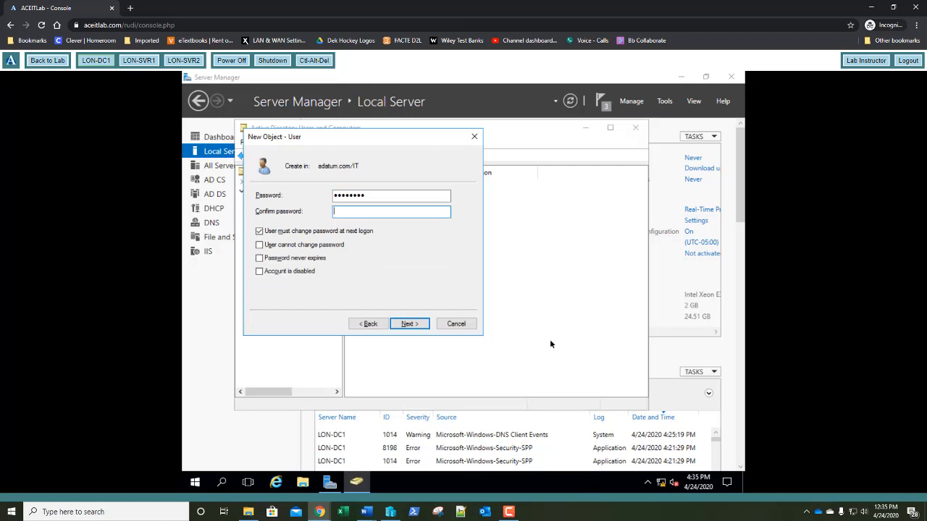
# Set the user's password, not required to change at logon and never expiring, and finish
pyautogui.write('••••••')
pyautogui.click(258, 233)
pyautogui.click(259, 257)
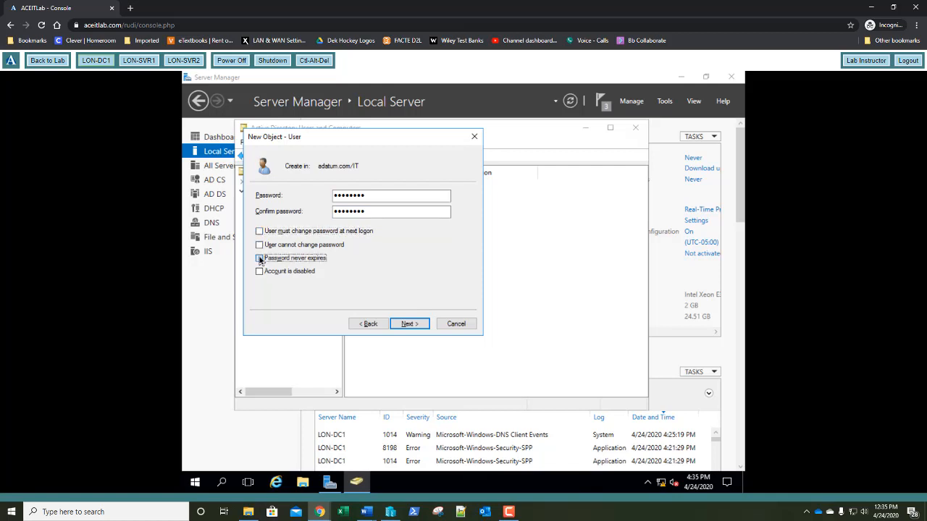
pyautogui.click(417, 322)
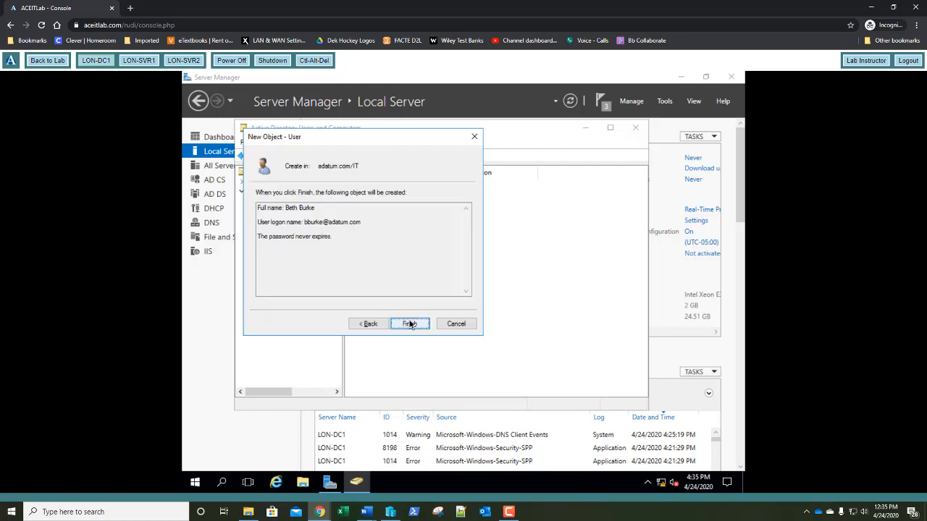
pyautogui.click(410, 323)
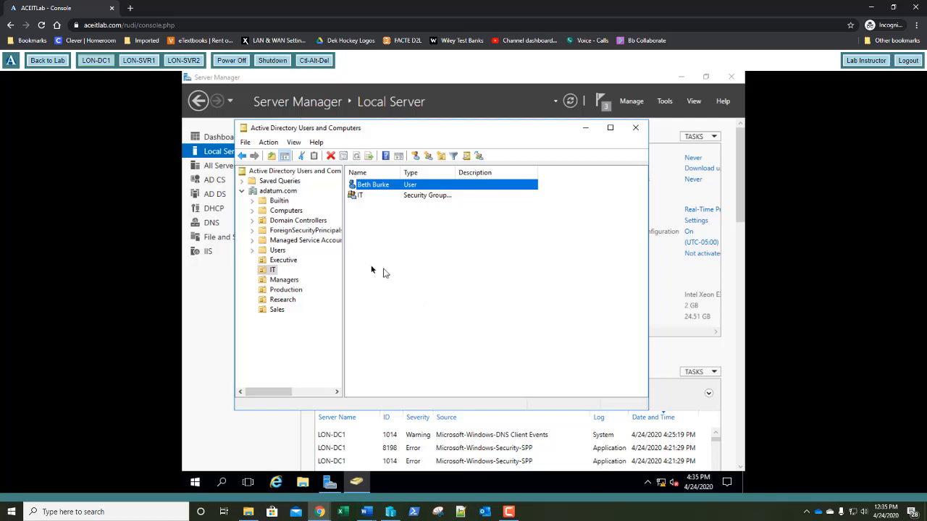
# Start a new user in the Managers OU, entering the user's first, last and logon names
pyautogui.click(282, 280)
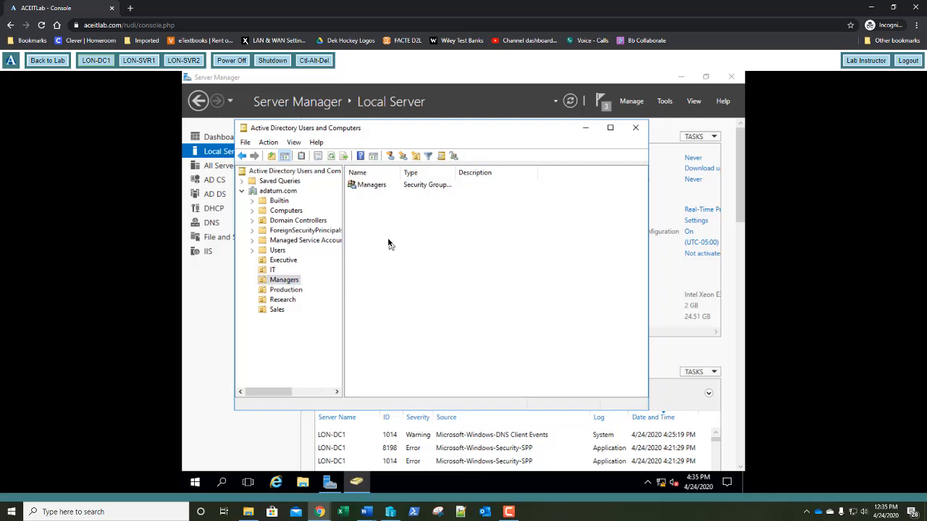
pyautogui.rightClick(388, 239)
pyautogui.moveTo(418, 292)
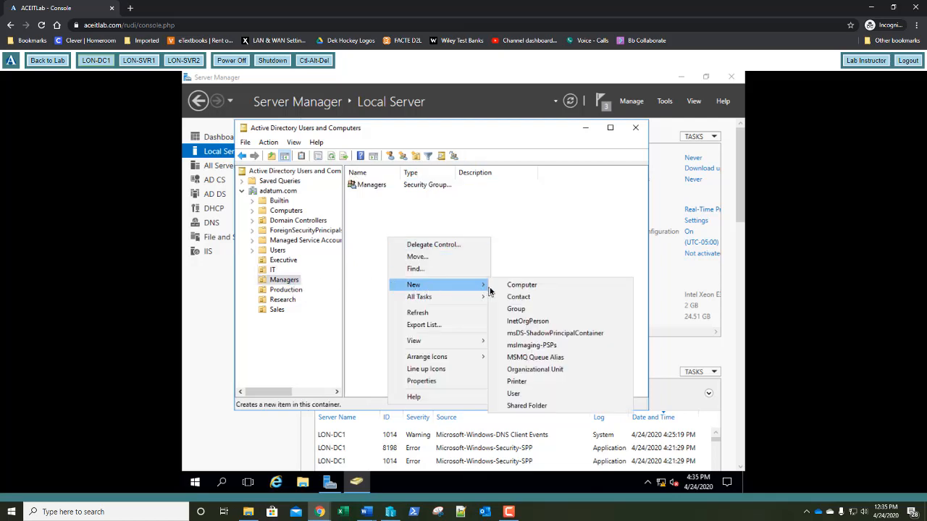
pyautogui.click(520, 393)
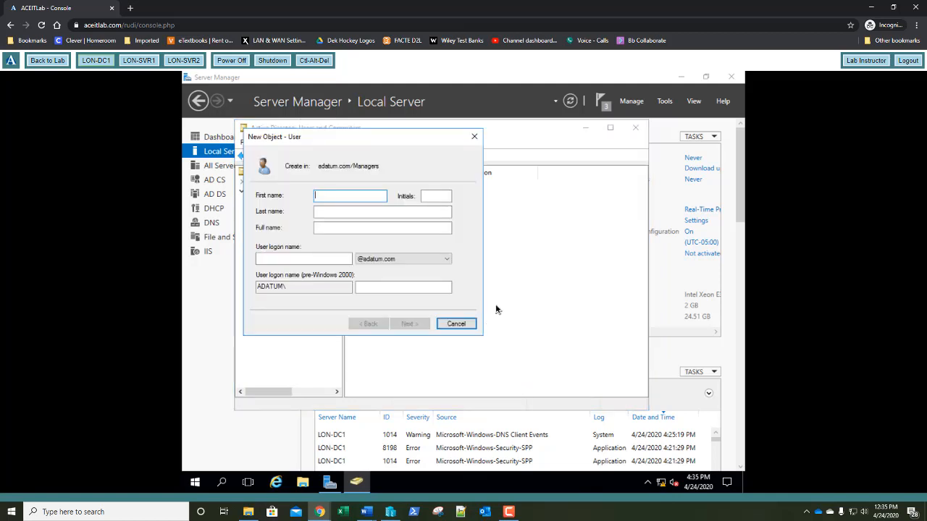
pyautogui.write('Adam')
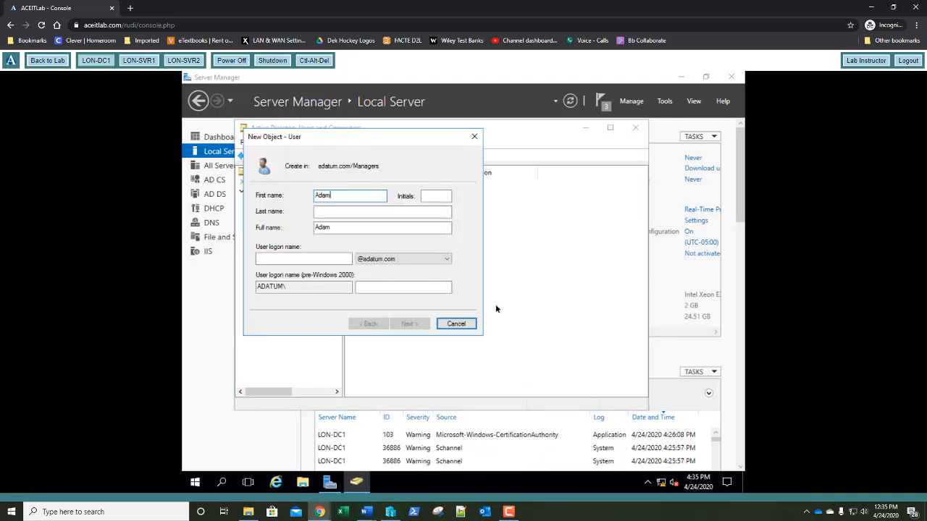
pyautogui.press('Tab')
pyautogui.press('Tab')
pyautogui.write('H')
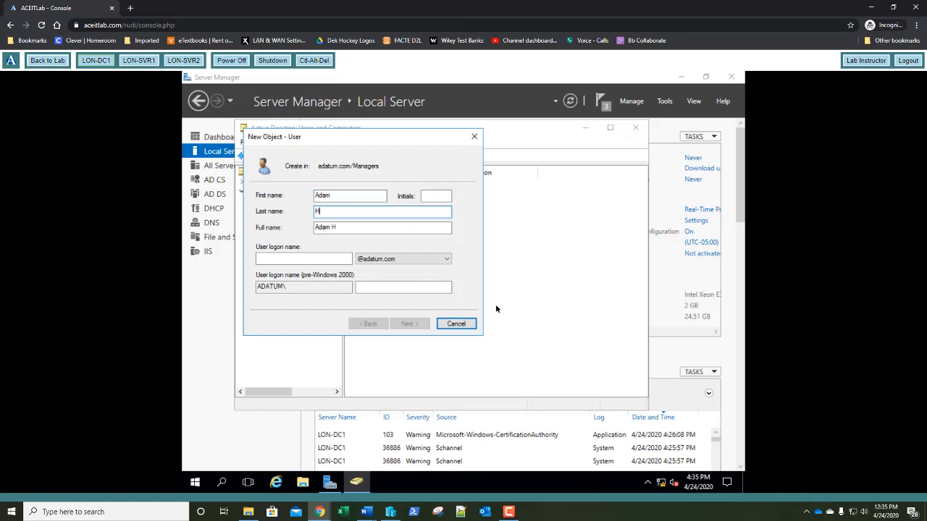
pyautogui.press('Tab')
pyautogui.press('Tab')
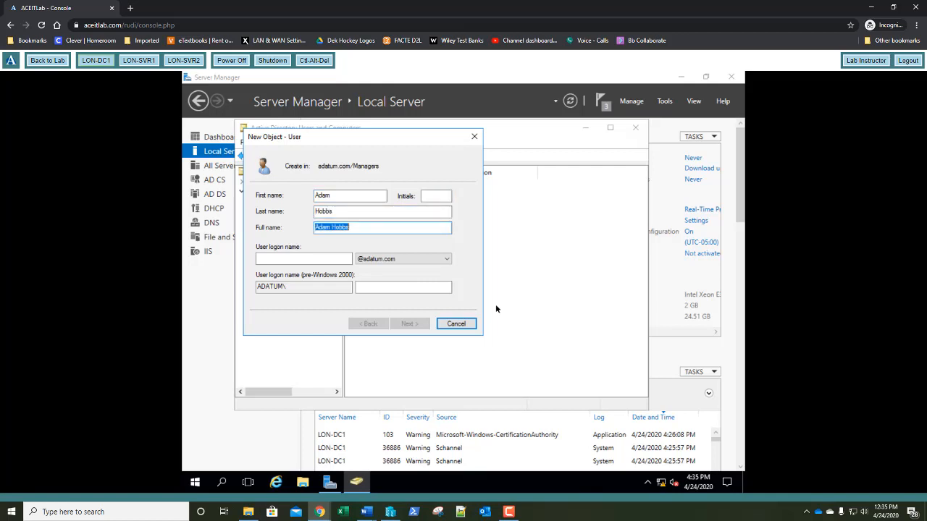
pyautogui.write('ahobbs')
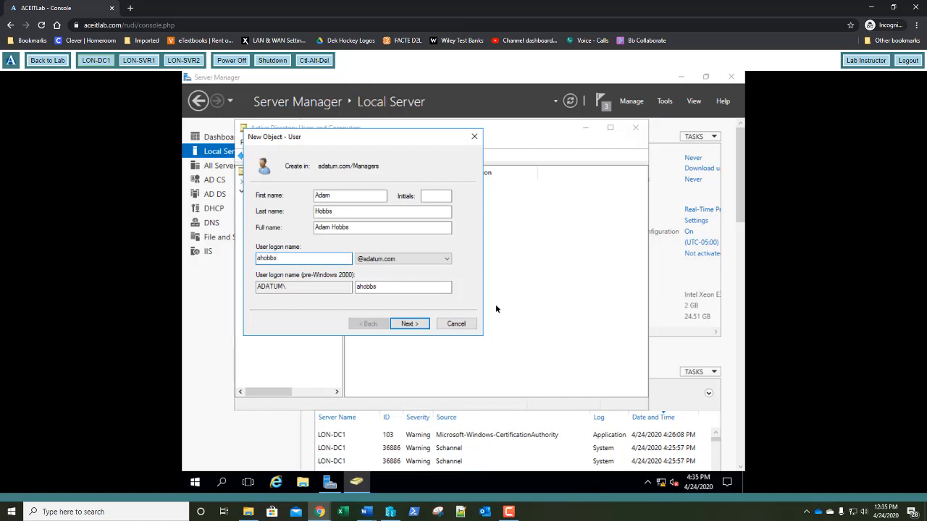
pyautogui.press('Return')
# Enter and confirm the password, disable forced change at logon, set never expires, and finish
pyautogui.write('P')
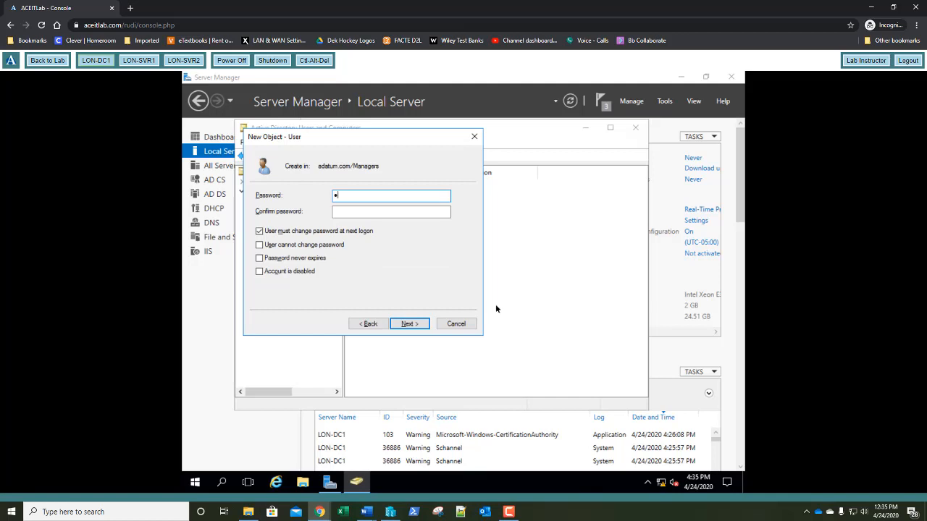
pyautogui.write('a55w.rd')
pyautogui.press('Tab')
pyautogui.write('P')
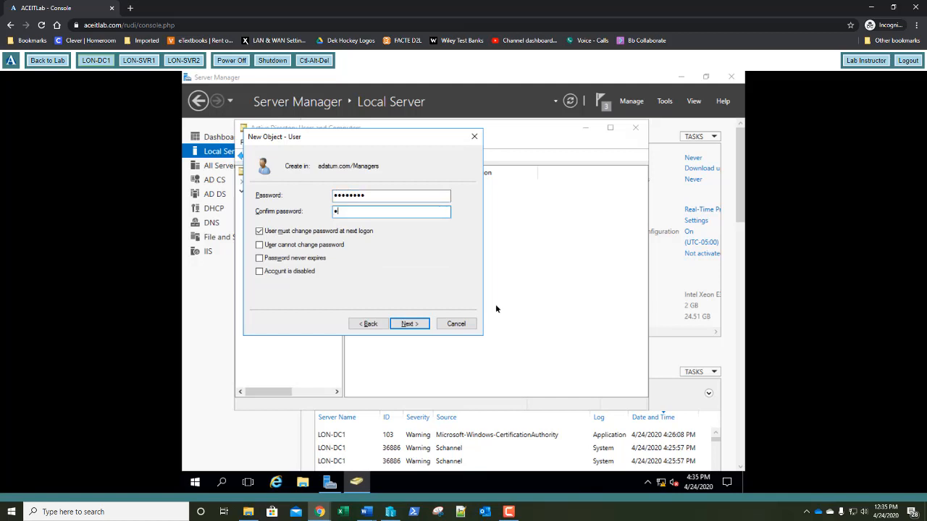
pyautogui.write('a55w.rd')
pyautogui.click(259, 231)
pyautogui.click(260, 259)
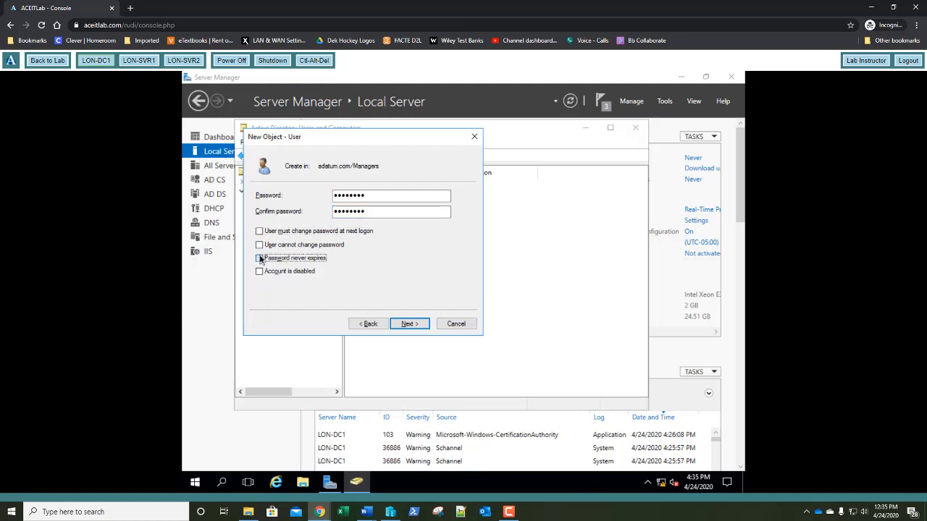
pyautogui.click(409, 324)
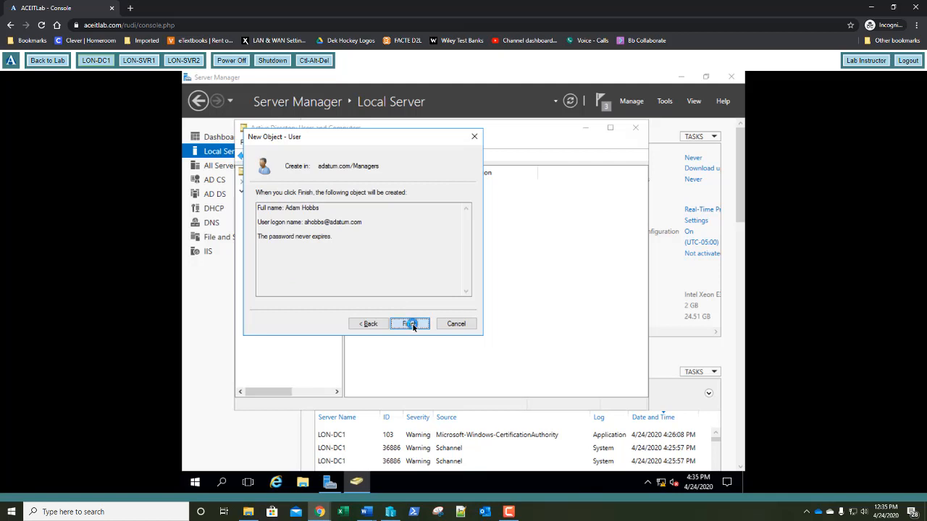
pyautogui.click(412, 324)
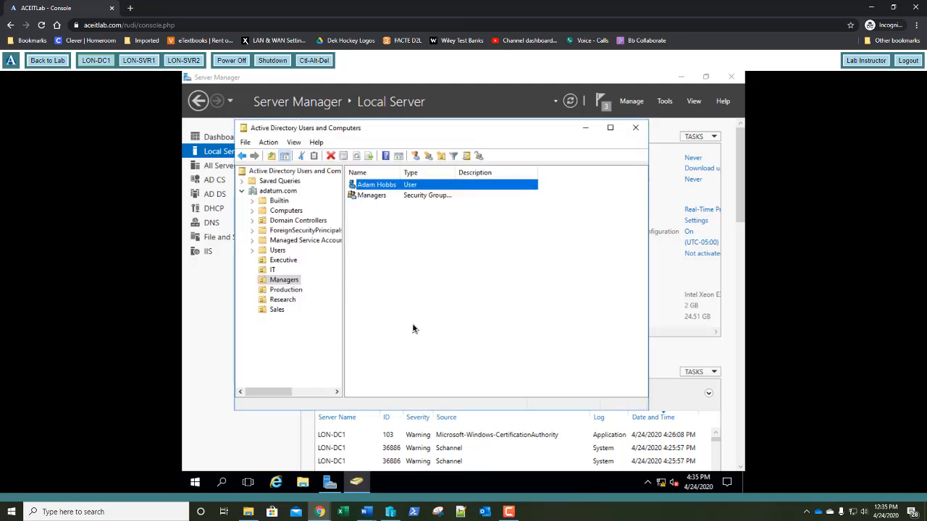
# Start a new user in the Sales OU, entering the first name, last name and logon name
pyautogui.click(286, 312)
pyautogui.rightClick(384, 249)
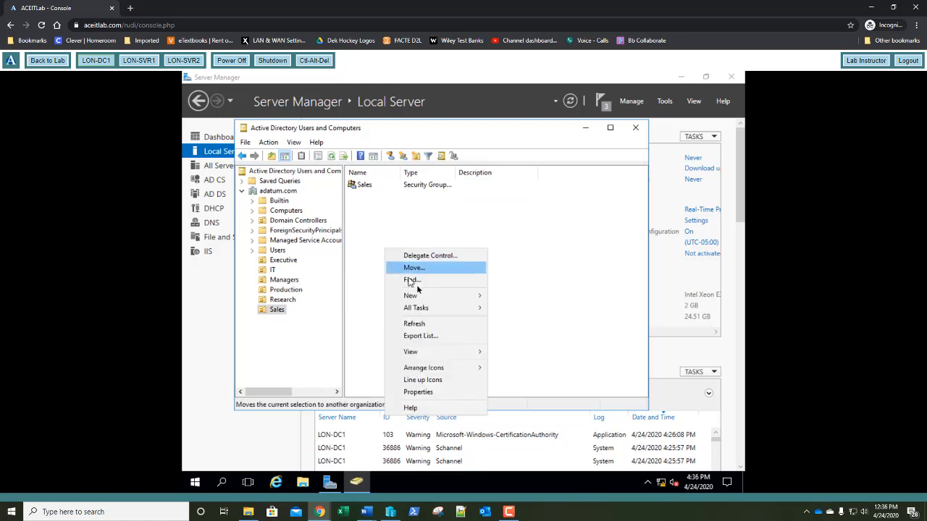
pyautogui.moveTo(443, 296)
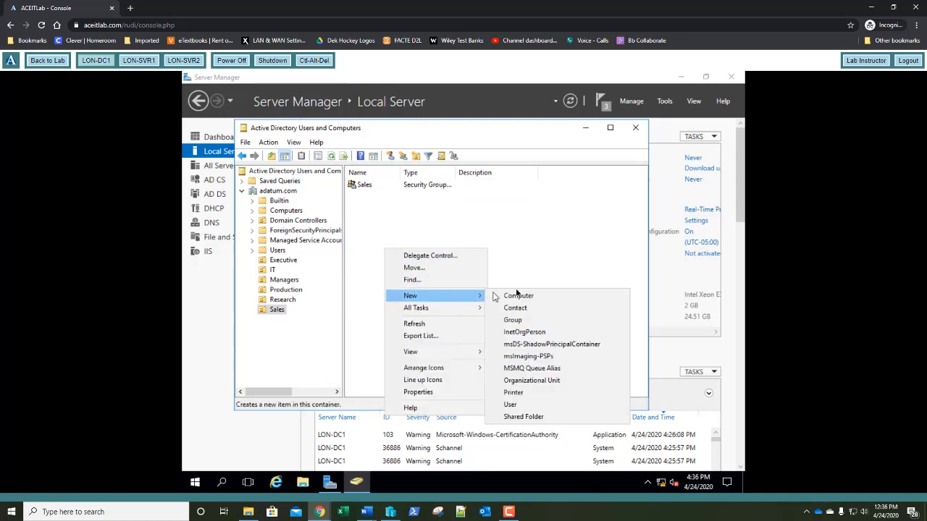
pyautogui.click(516, 404)
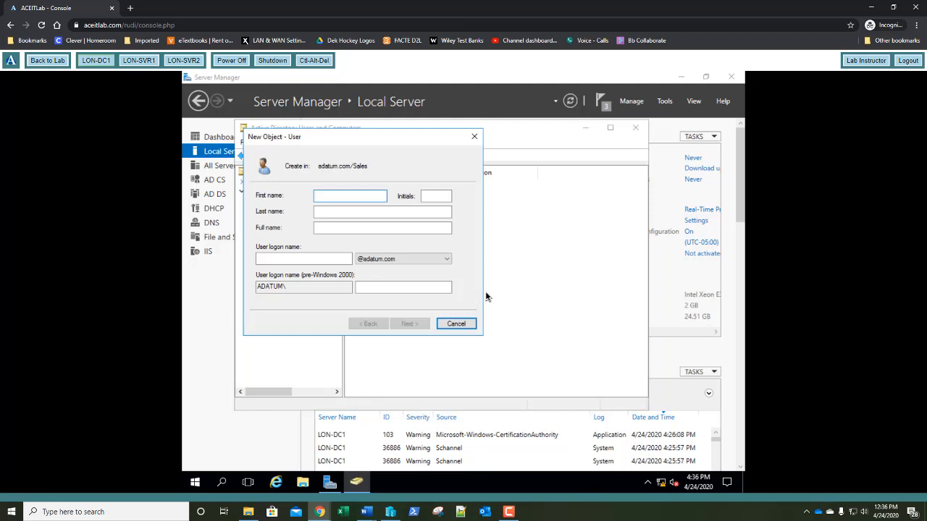
pyautogui.write('Lak')
pyautogui.press('Tab')
pyautogui.press('Tab')
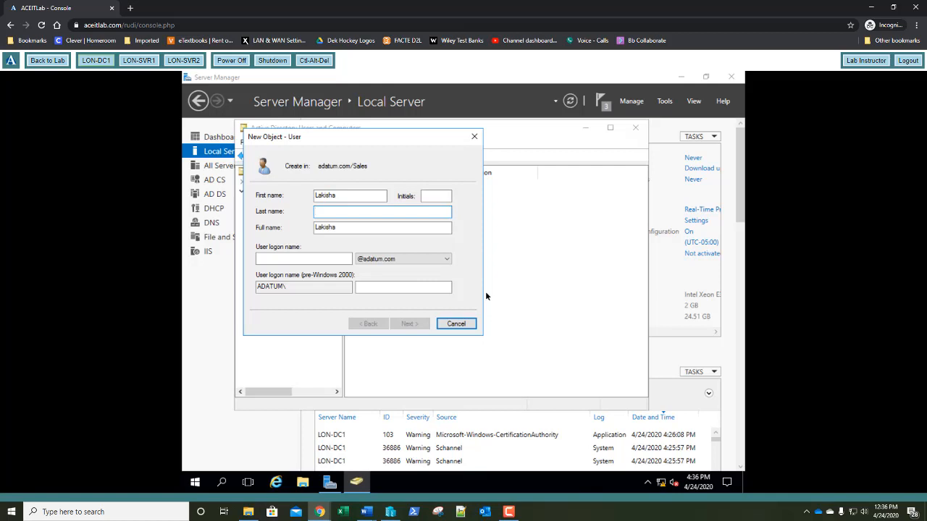
pyautogui.write('Dennis')
pyautogui.press('Tab')
pyautogui.press('Tab')
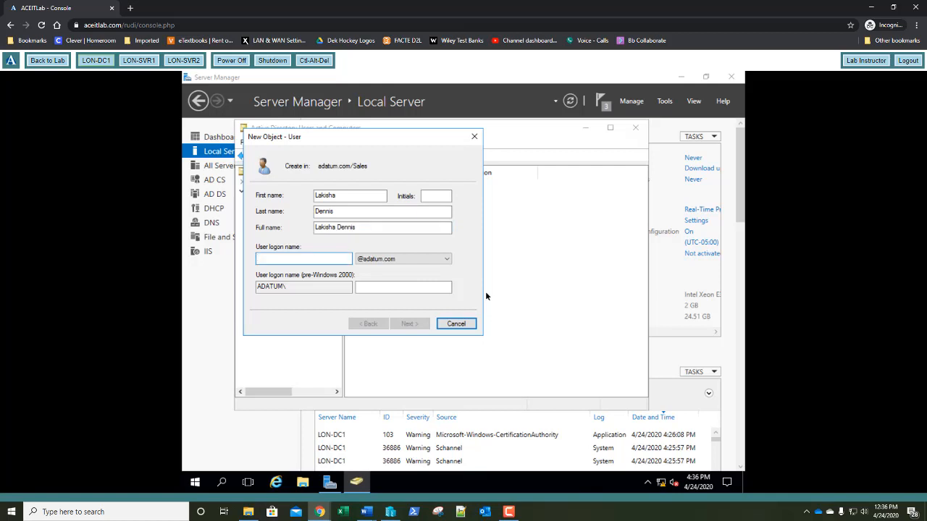
pyautogui.write('ldennis')
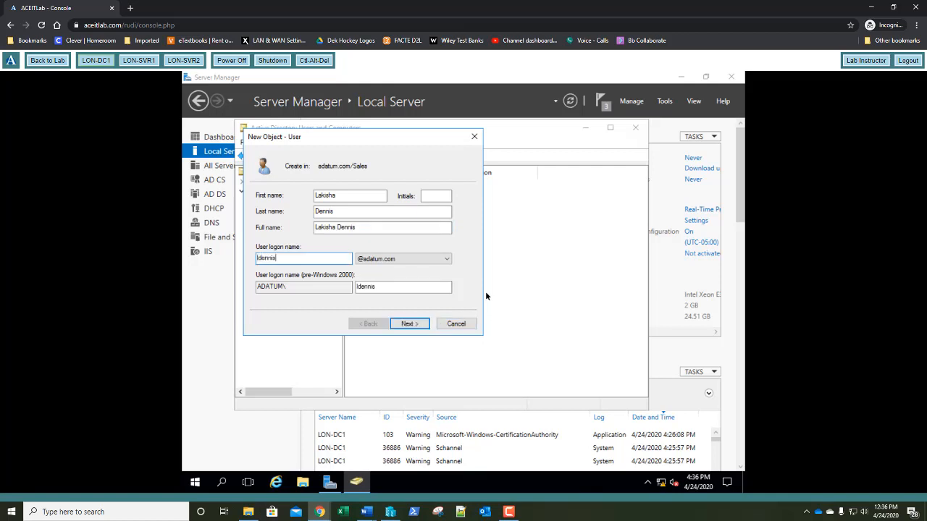
pyautogui.press('Return')
# Set and confirm the user's password, drop the change-at-next-logon requirement, and finish creating the user
pyautogui.write('Pa$$w0rd')
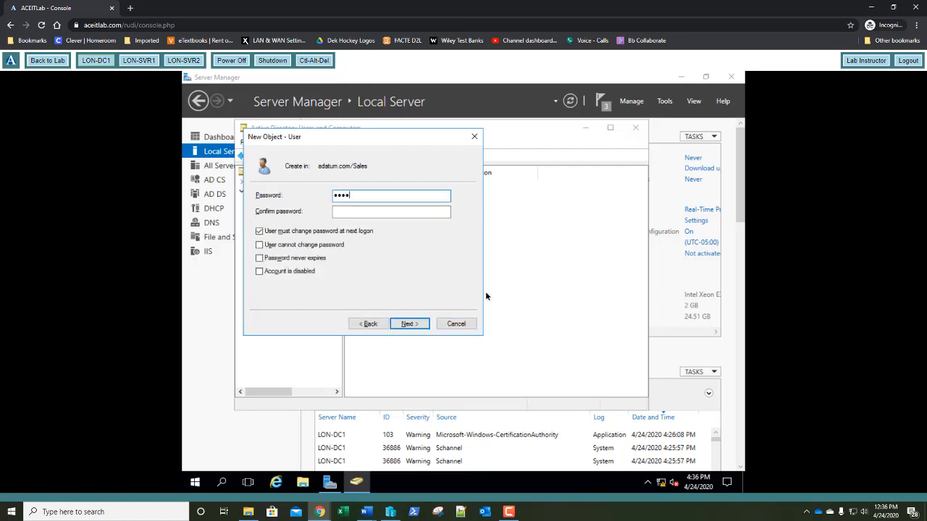
pyautogui.press('Tab')
pyautogui.write('Pa$$w0rd')
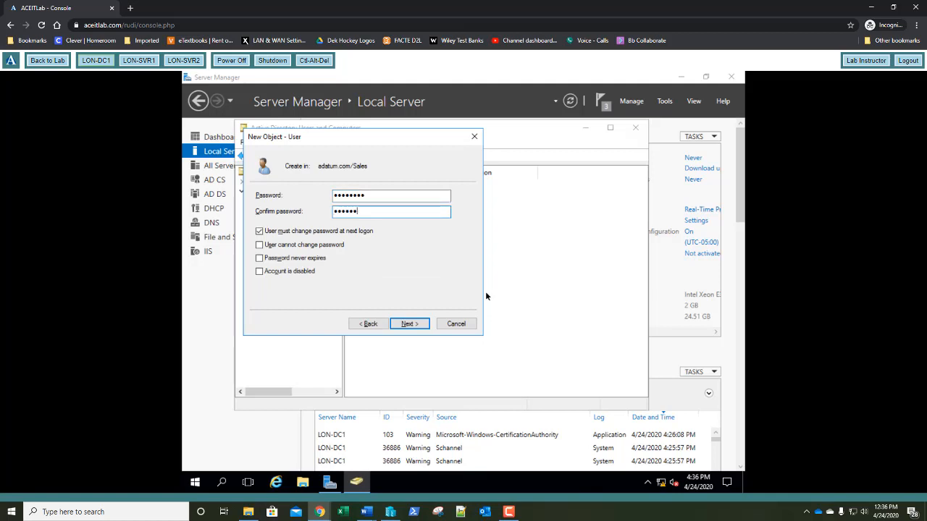
pyautogui.press('Tab')
pyautogui.press('space')
pyautogui.press('Tab')
pyautogui.press('Tab')
pyautogui.press('Tab')
pyautogui.press('Tab')
pyautogui.press('Tab')
pyautogui.press('Tab')
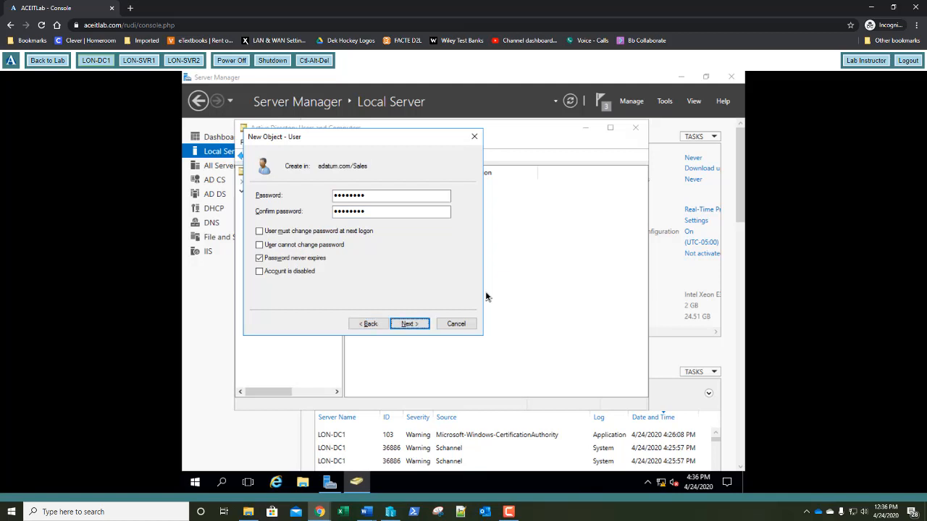
pyautogui.press('Return')
pyautogui.press('Return')
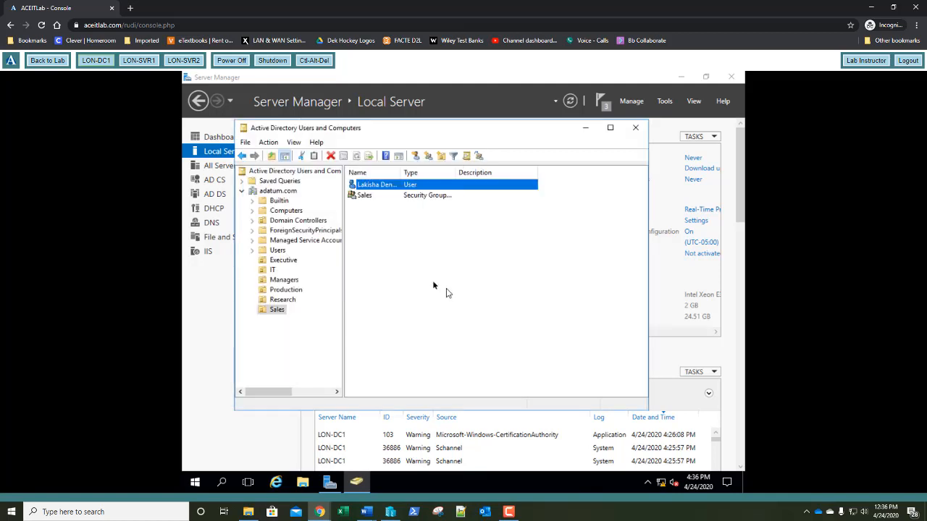
# Start a second new user in Sales, entering the first name, last name and logon name
pyautogui.rightClick(403, 261)
pyautogui.moveTo(487, 308)
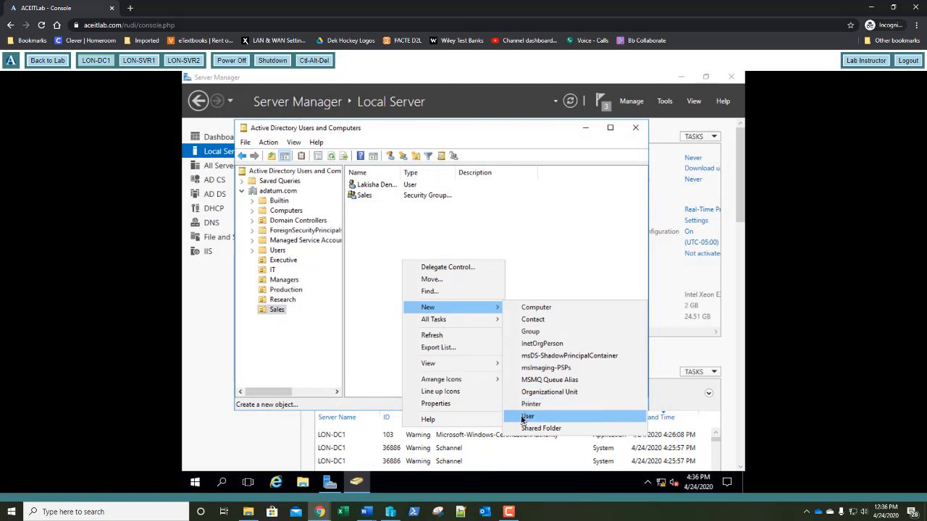
pyautogui.click(528, 417)
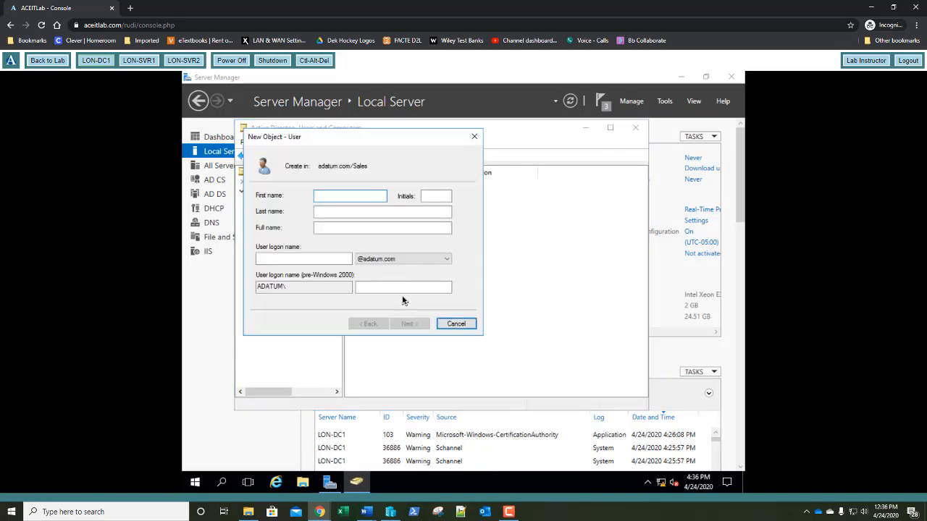
pyautogui.write('Abbie')
pyautogui.press('Tab')
pyautogui.write('Parsons')
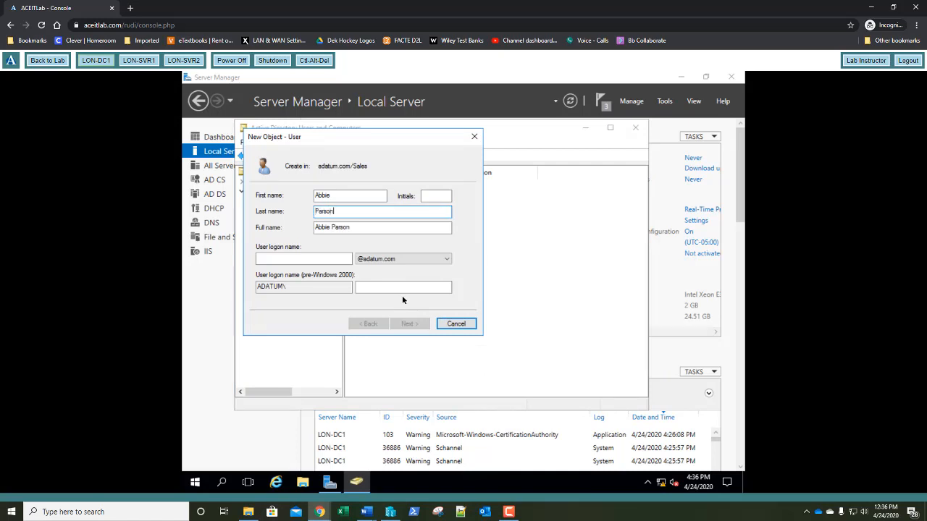
pyautogui.press('Tab')
pyautogui.press('Tab')
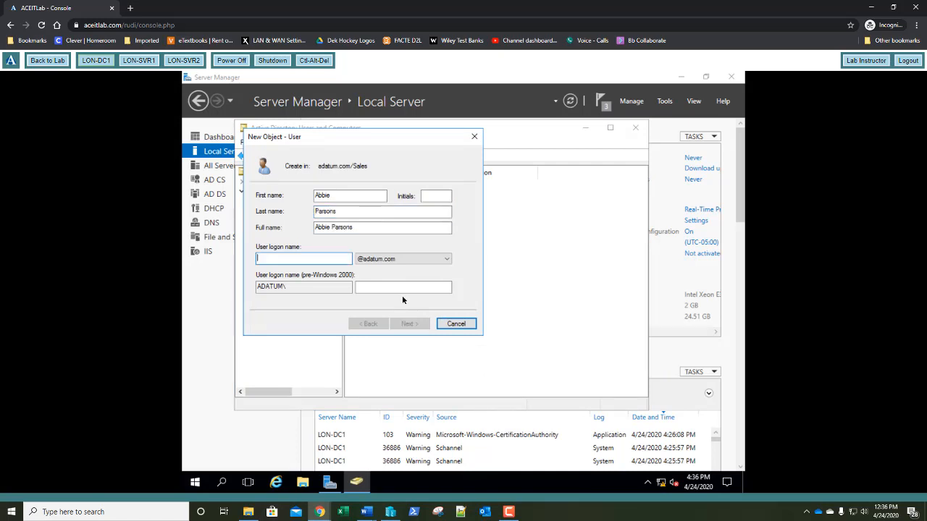
pyautogui.write('a')
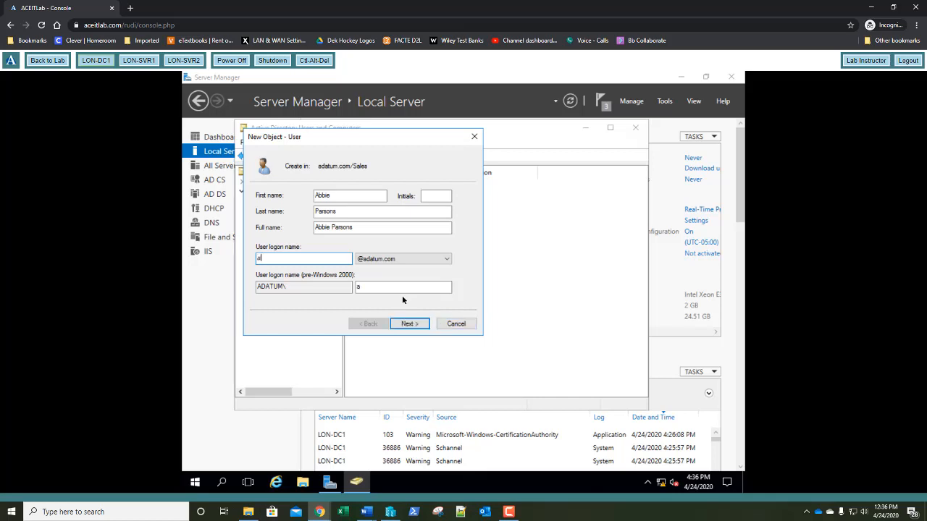
pyautogui.write('parsons')
pyautogui.press('Return')
# Give the second user a confirmed password with no forced change at next logon, and create it
pyautogui.write('Pa$$w0rd')
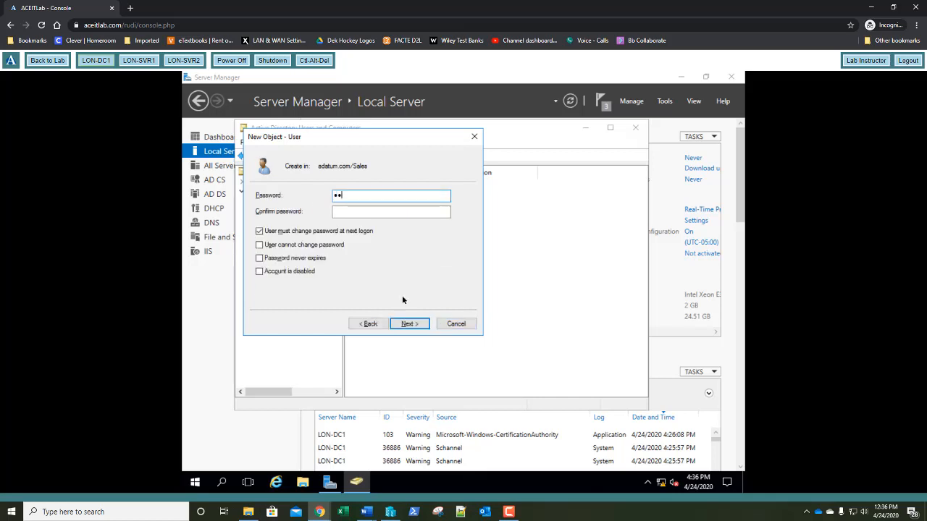
pyautogui.press('Tab')
pyautogui.write('Pa$$w0rd')
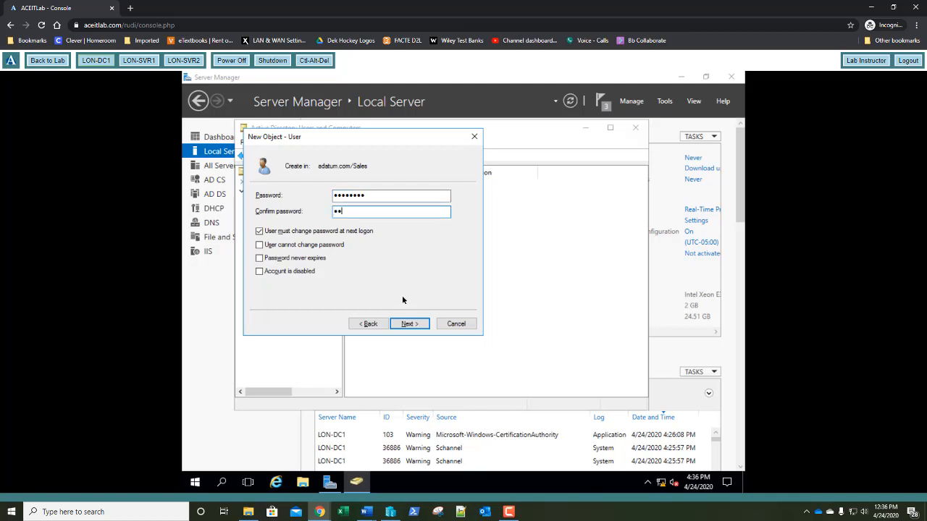
pyautogui.press('Tab')
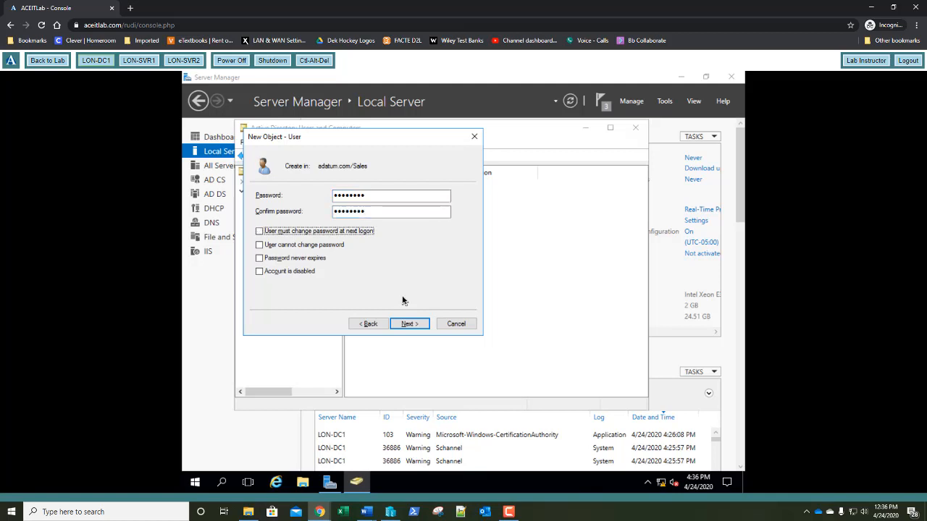
pyautogui.press('space')
pyautogui.press('Tab')
pyautogui.press('Tab')
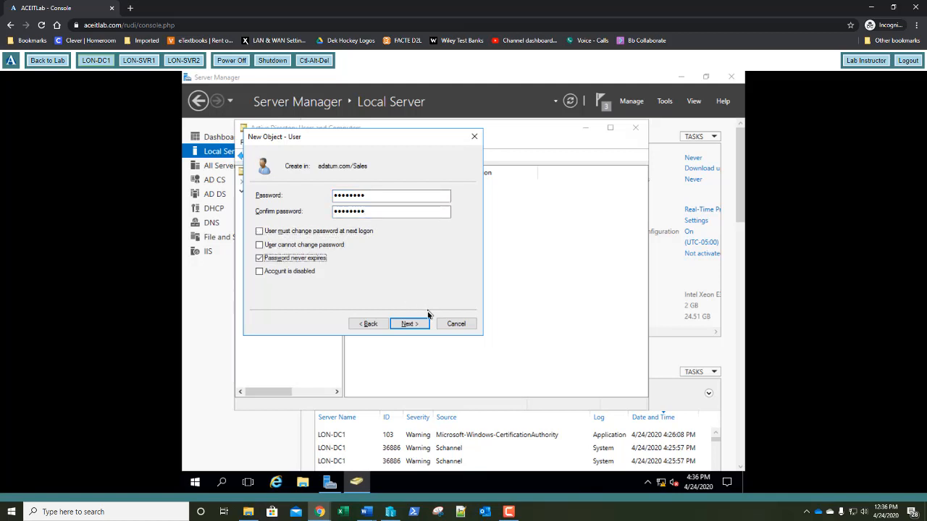
pyautogui.click(409, 324)
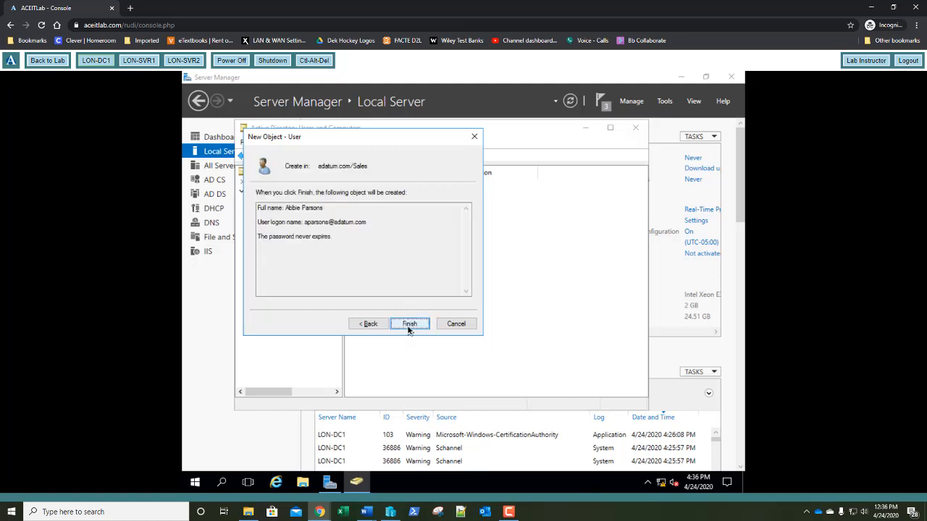
pyautogui.click(408, 323)
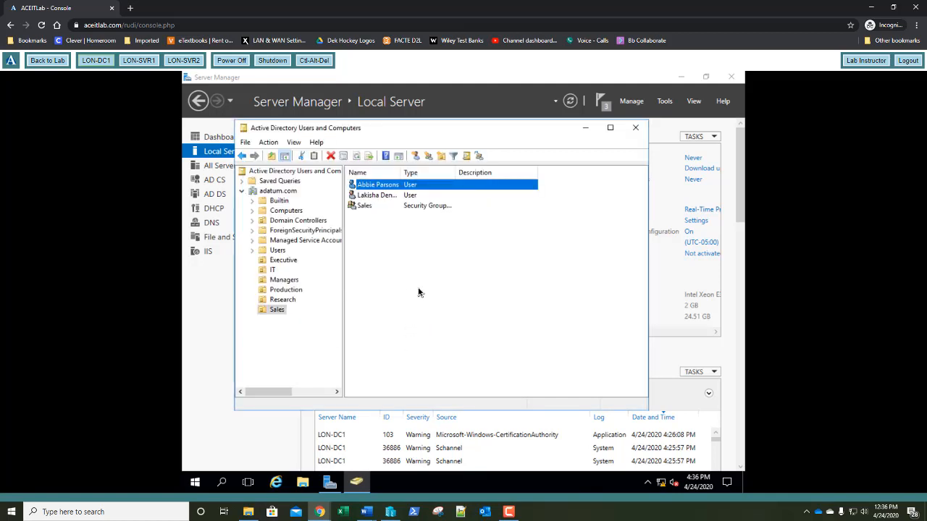